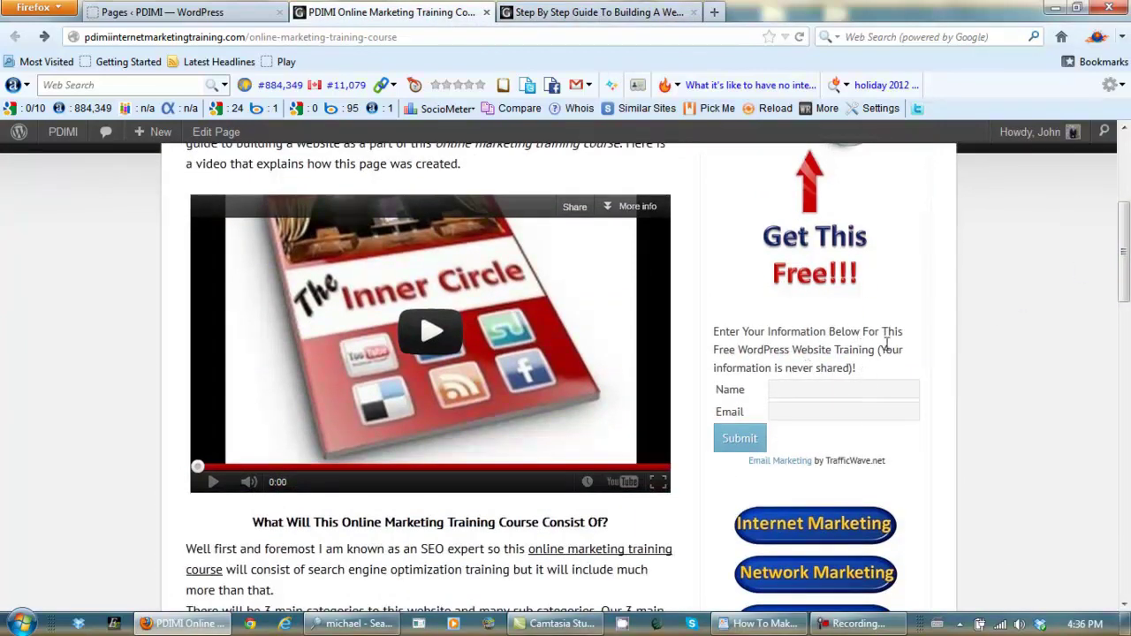
Examine the Online Marketing Training Course page, including its title, introduction, video and sidebar opt-in form.
scroll(931, 356, up, 4)
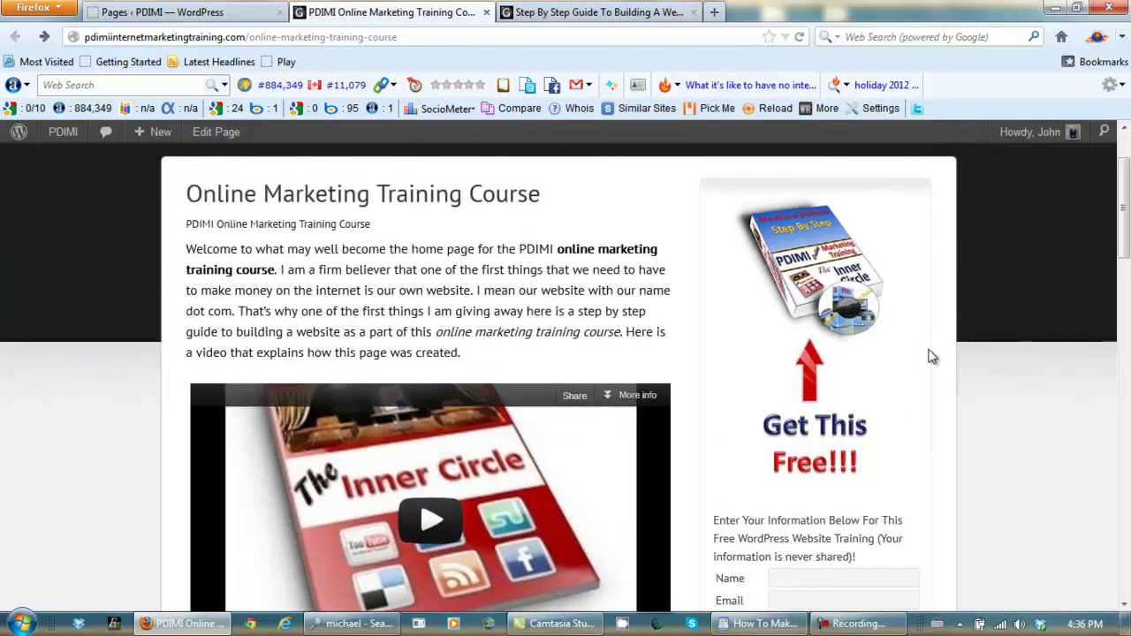
scroll(904, 444, down, 2)
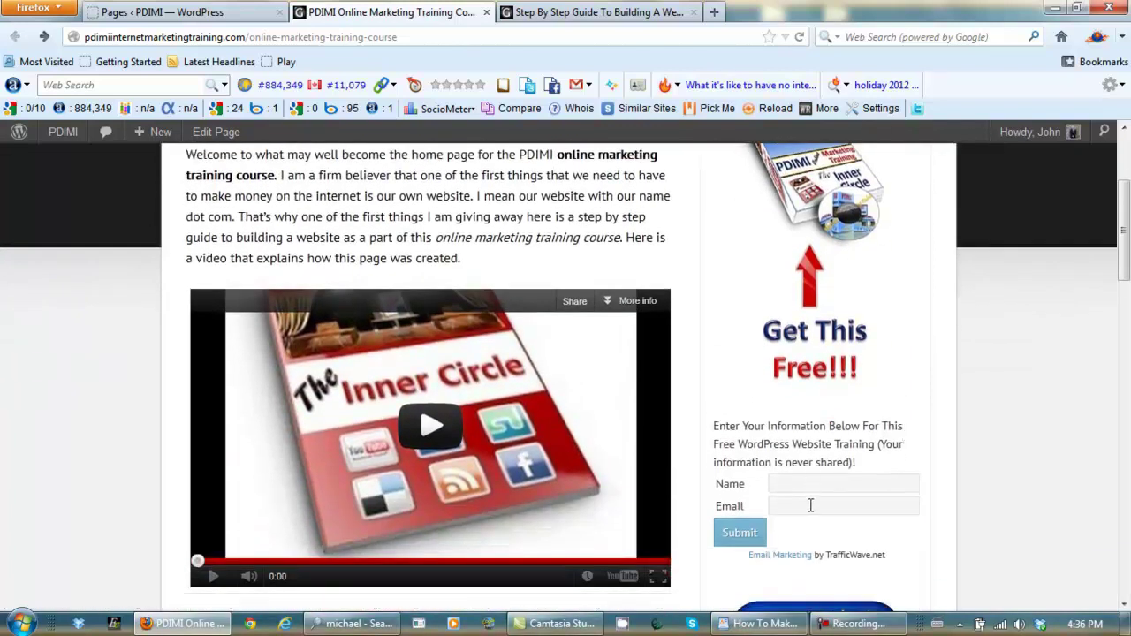
scroll(881, 355, up, 4)
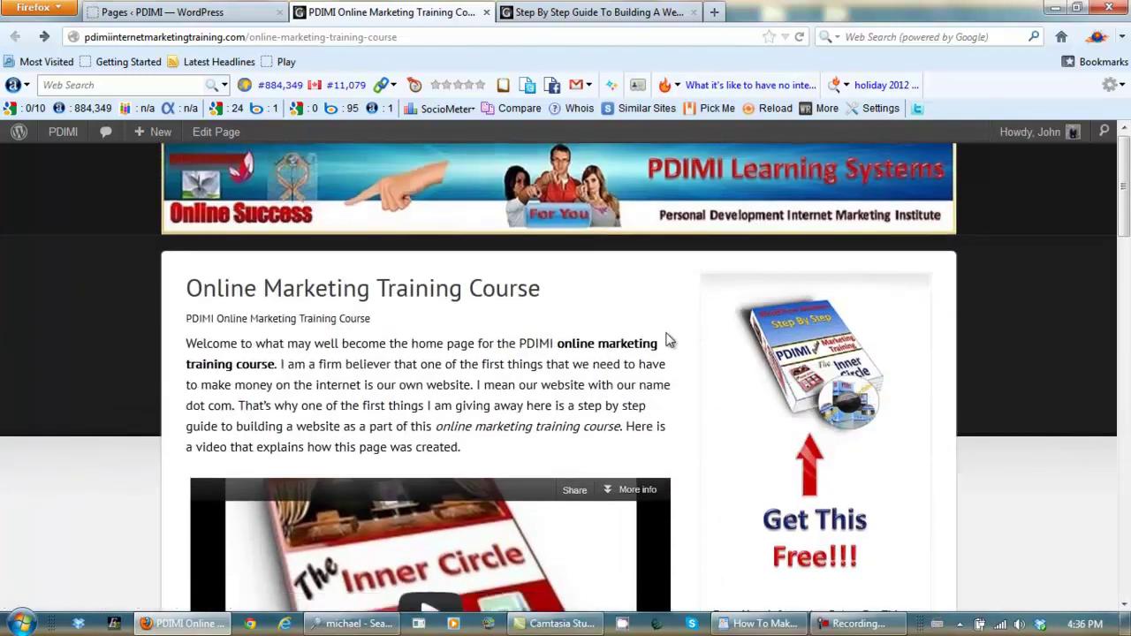
drag(546, 289, 187, 288)
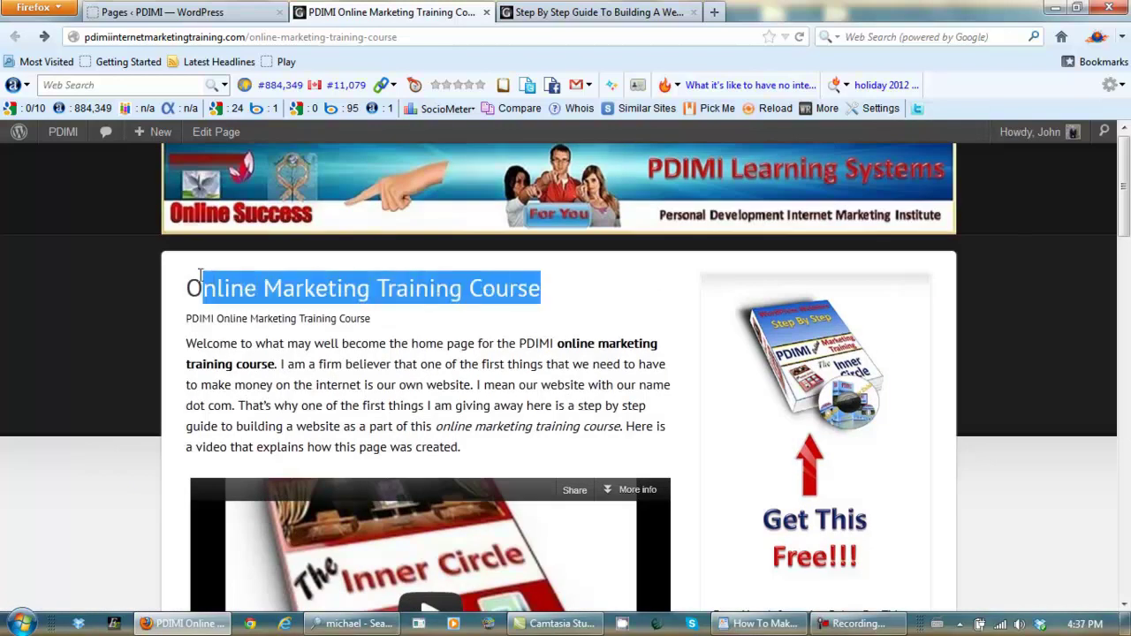
click(551, 297)
scroll(631, 305, down, 2)
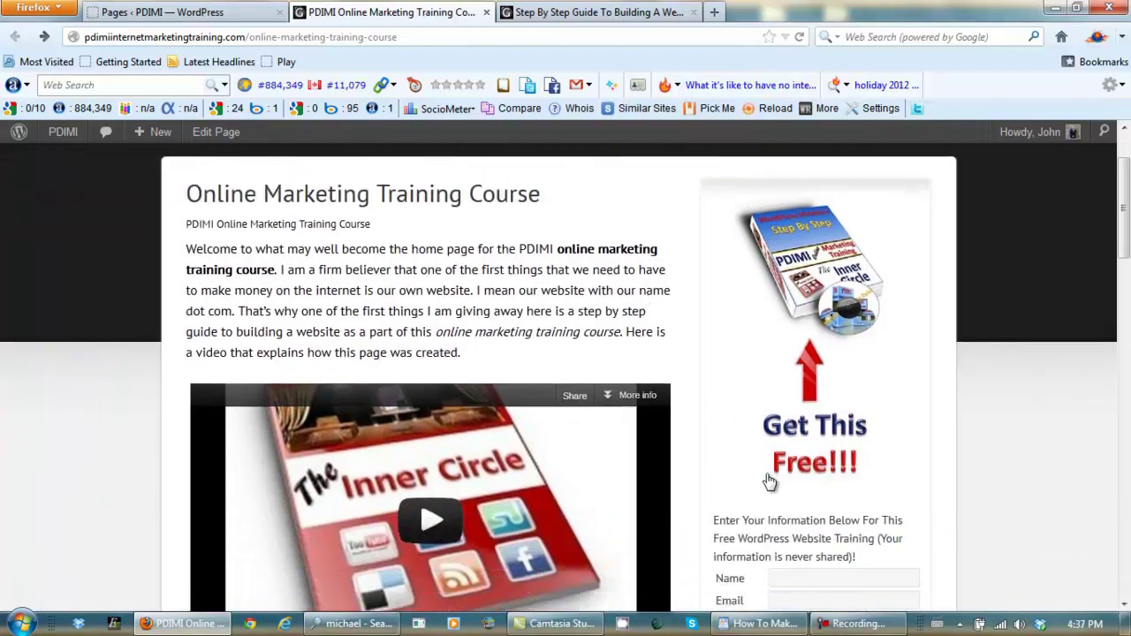
scroll(586, 298, up, 1)
scroll(590, 305, up, 1)
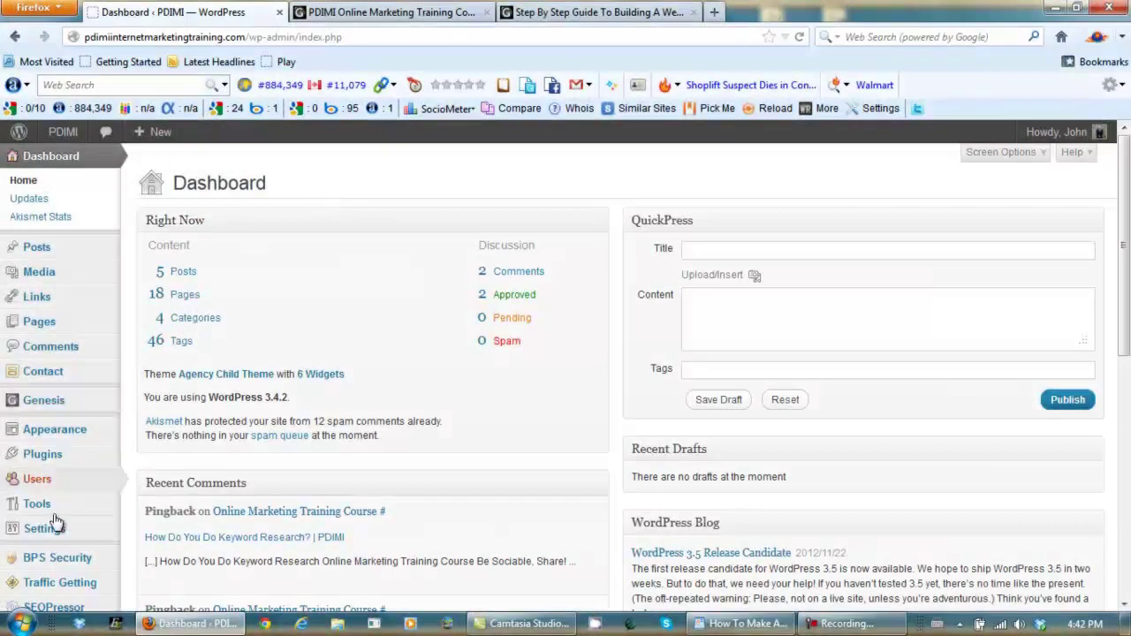
In the Reading settings, choose a static front page "Online Marketing Training Course", posts page "Posts", and Summary for feed articles.
mouse_move(48, 530)
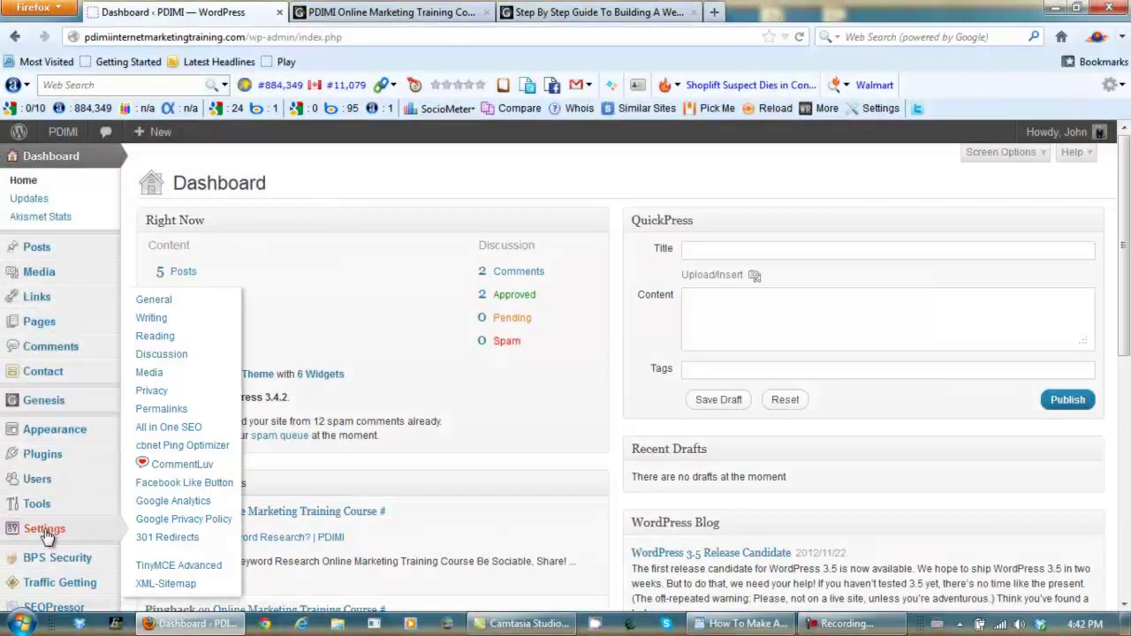
click(156, 337)
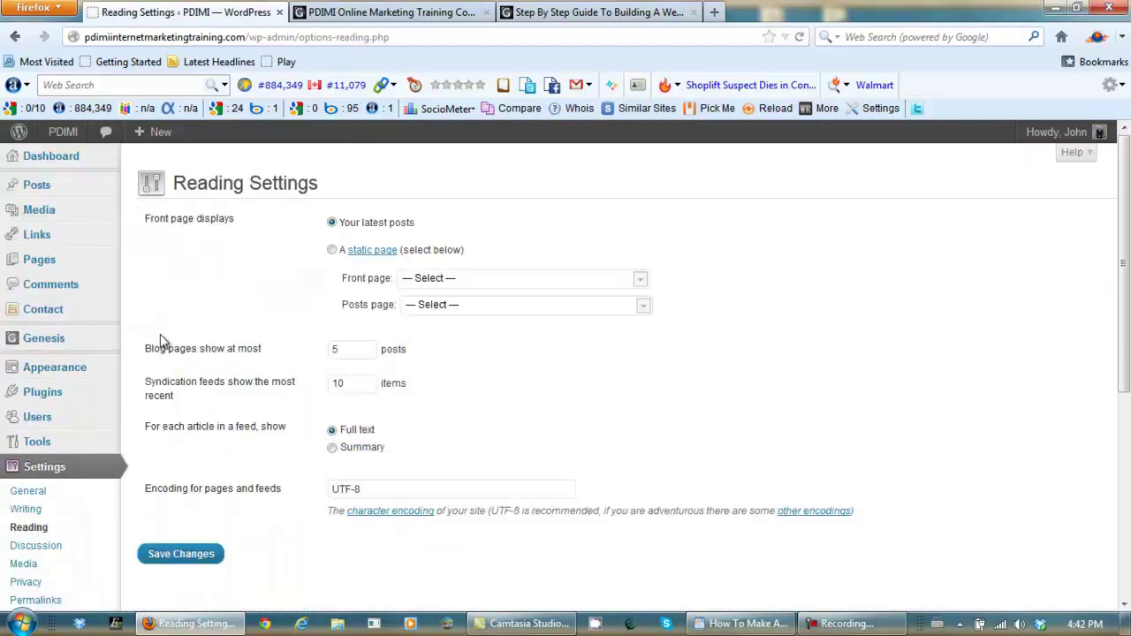
click(333, 251)
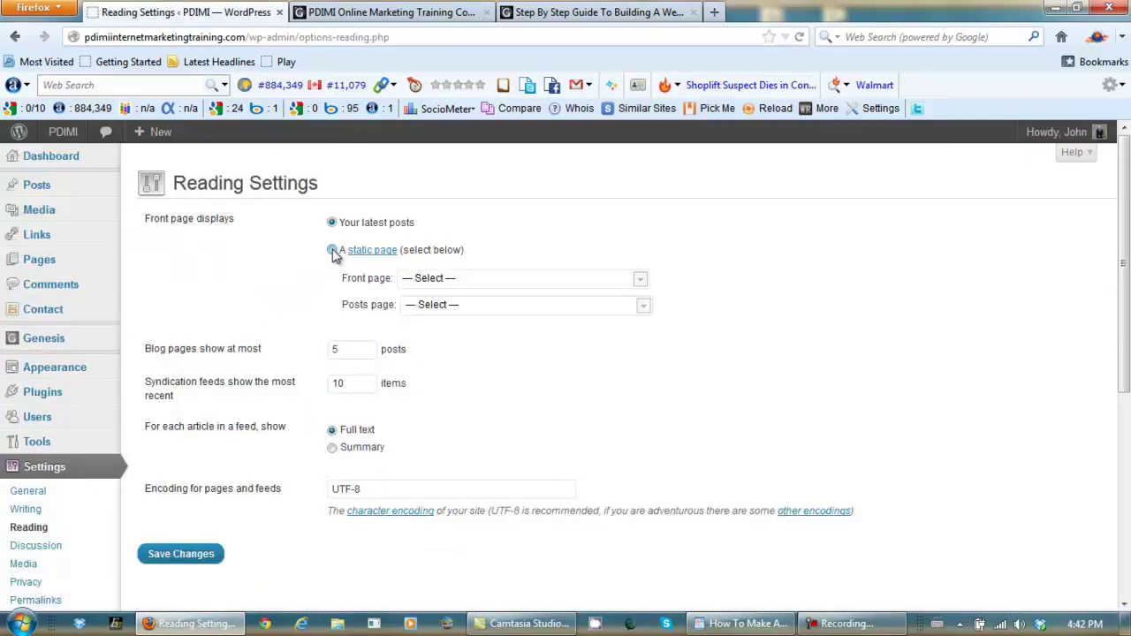
click(640, 279)
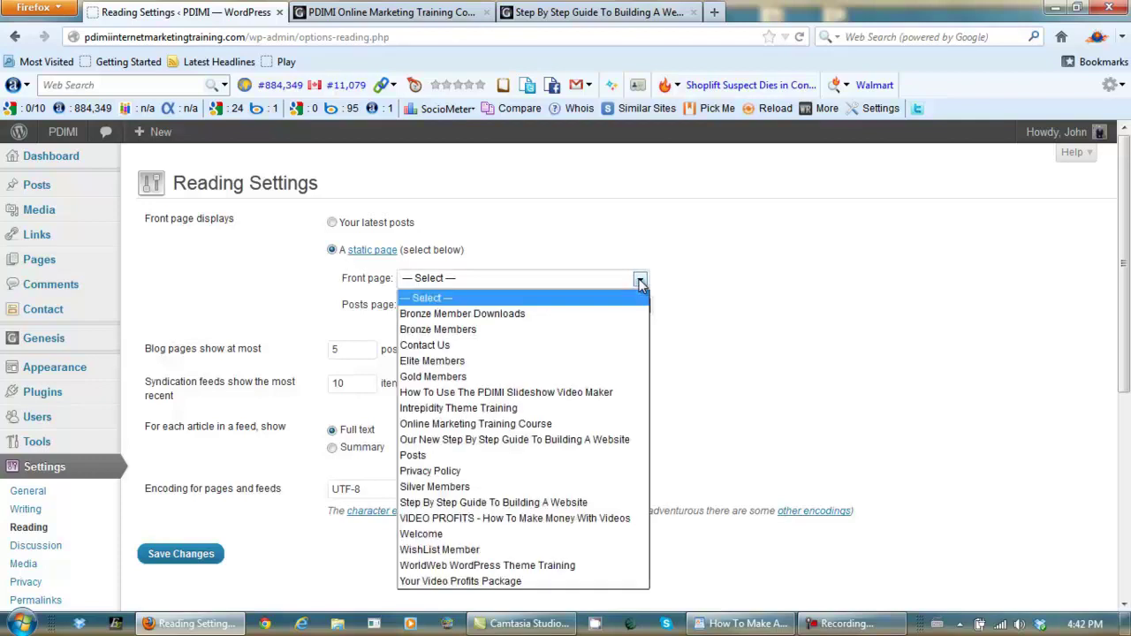
click(491, 427)
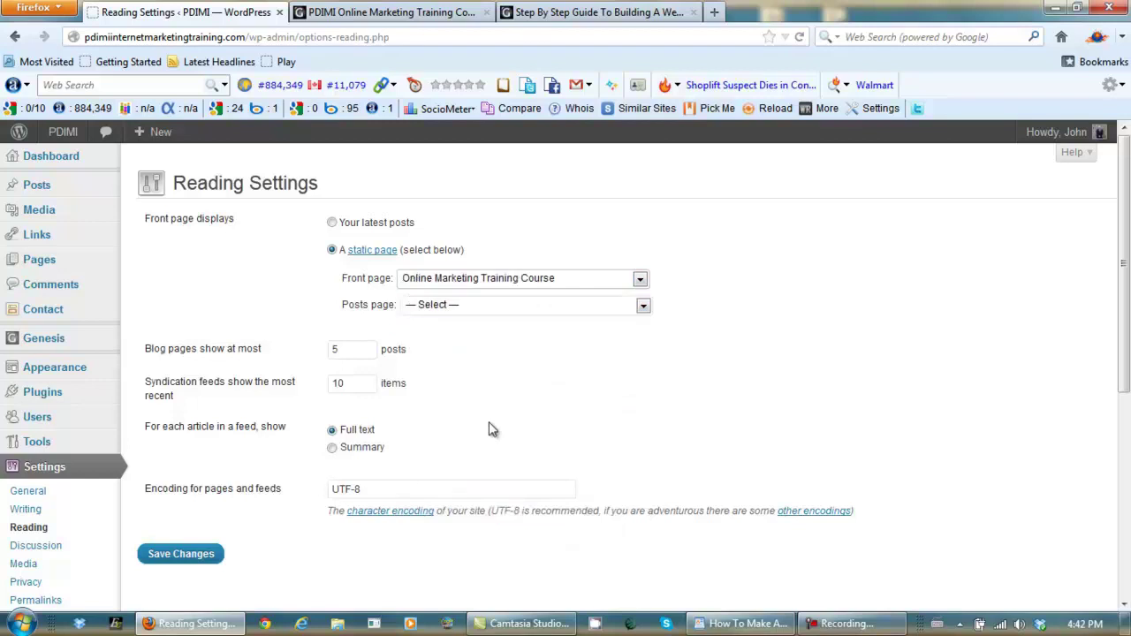
click(642, 306)
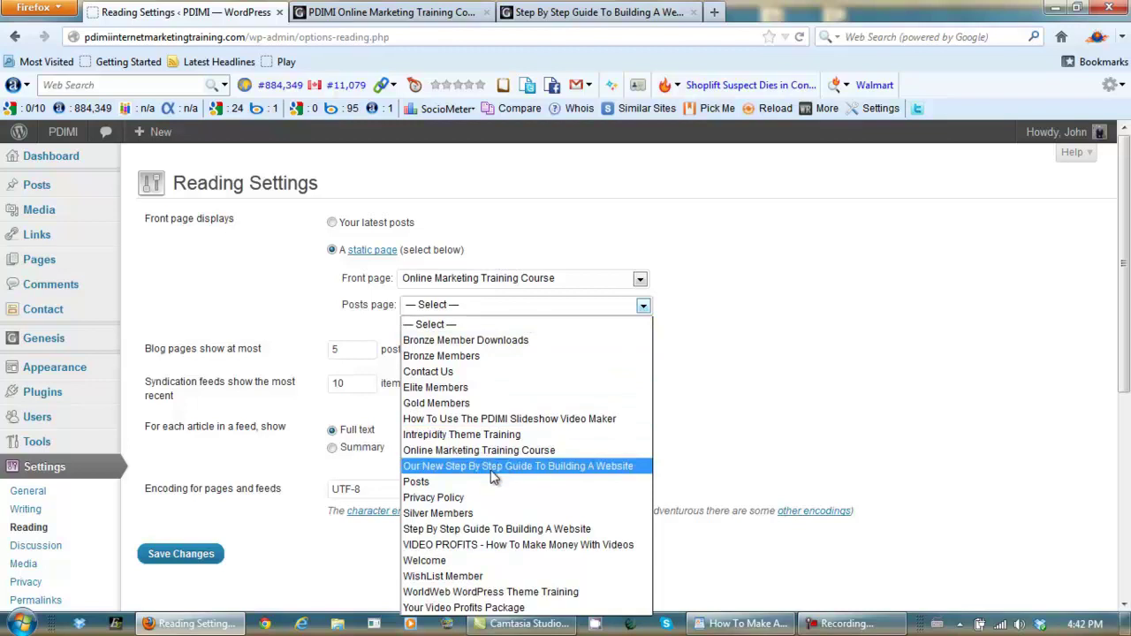
click(434, 482)
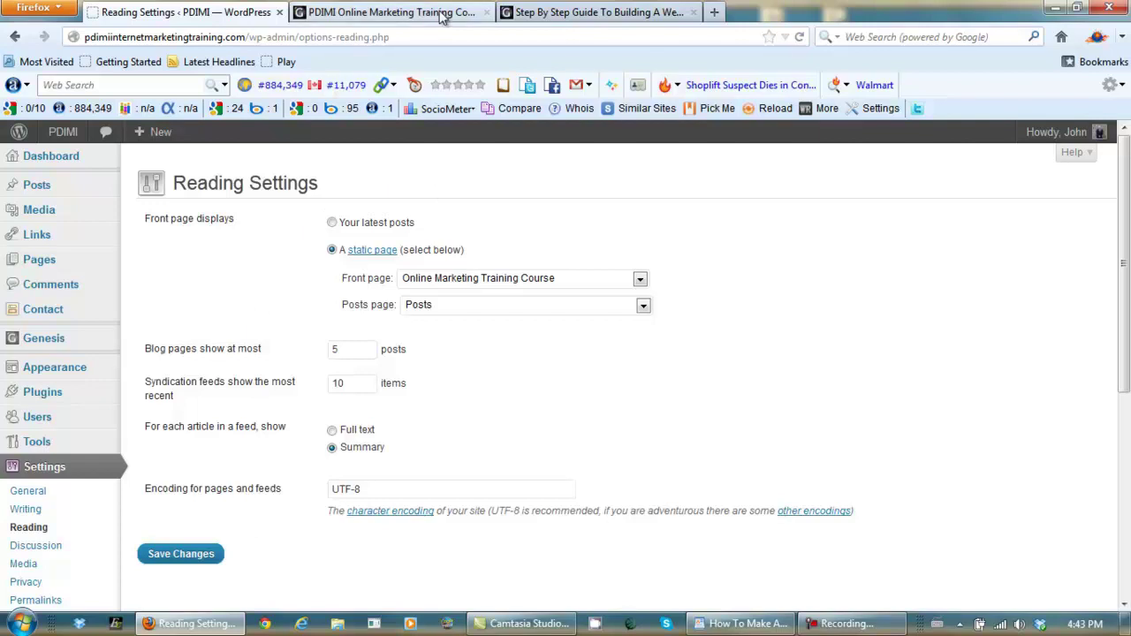
Check the site's current home page and save the changed Reading settings.
click(539, 13)
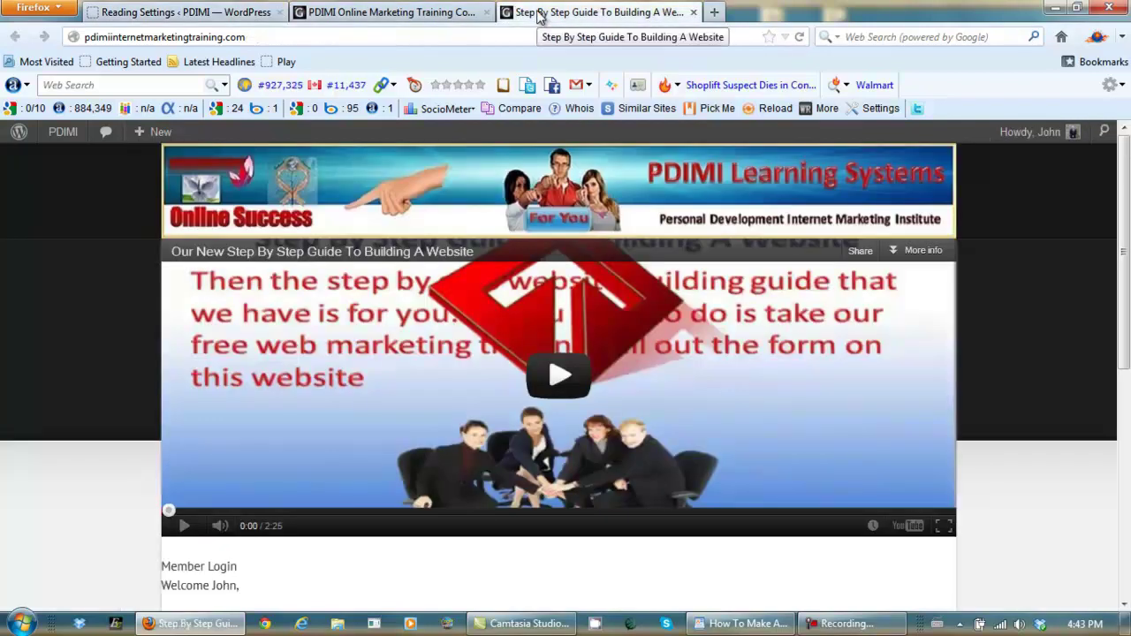
click(385, 187)
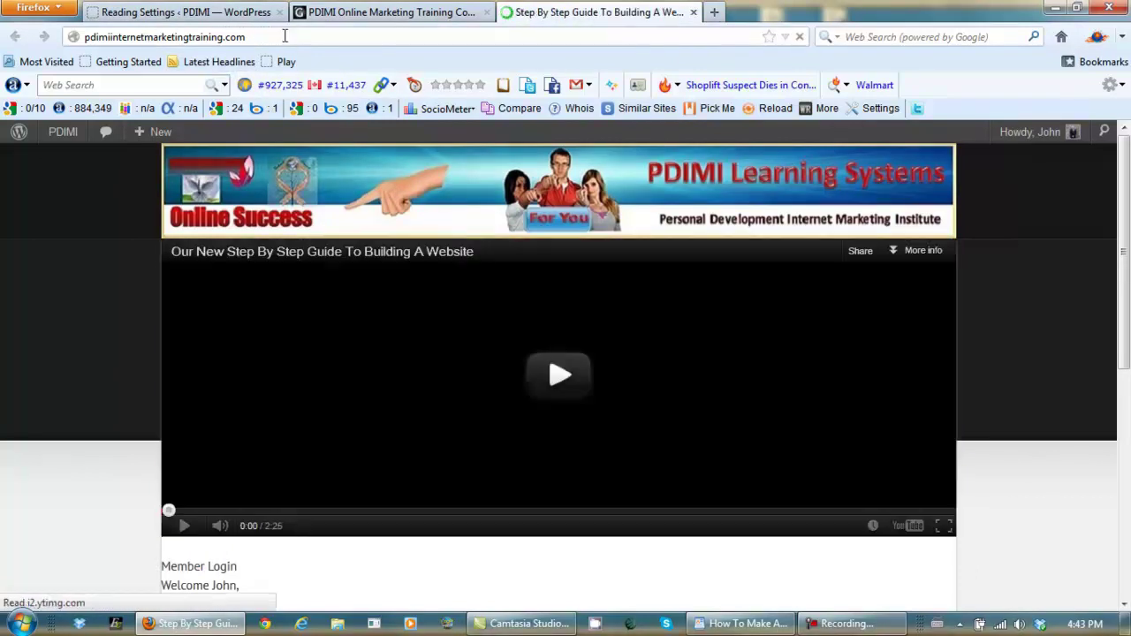
drag(1126, 213, 1060, 127)
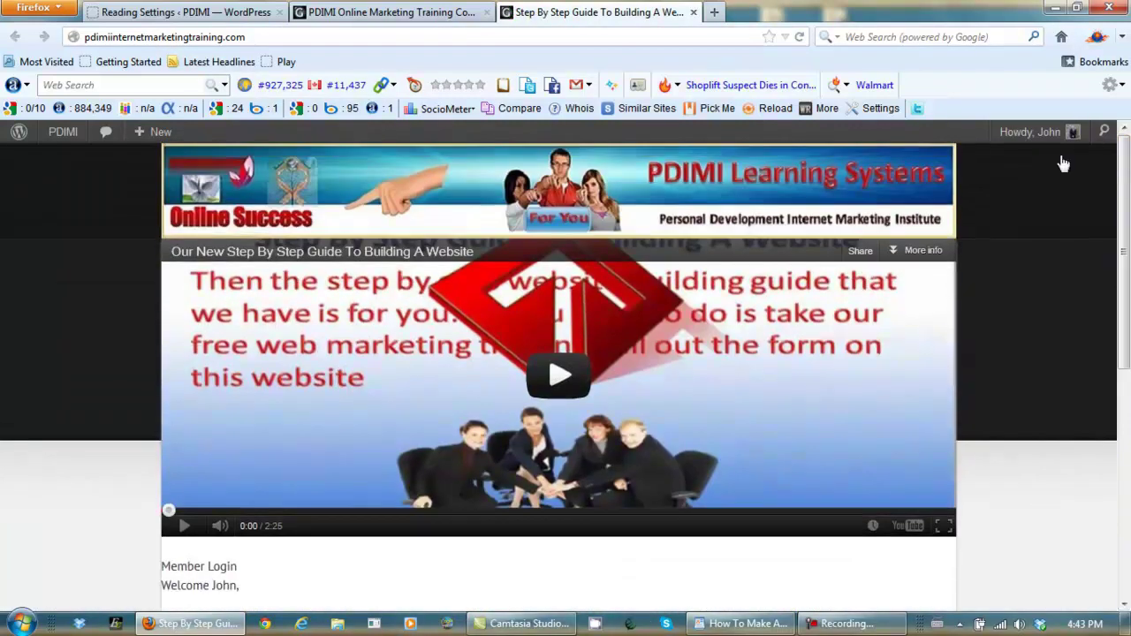
click(180, 13)
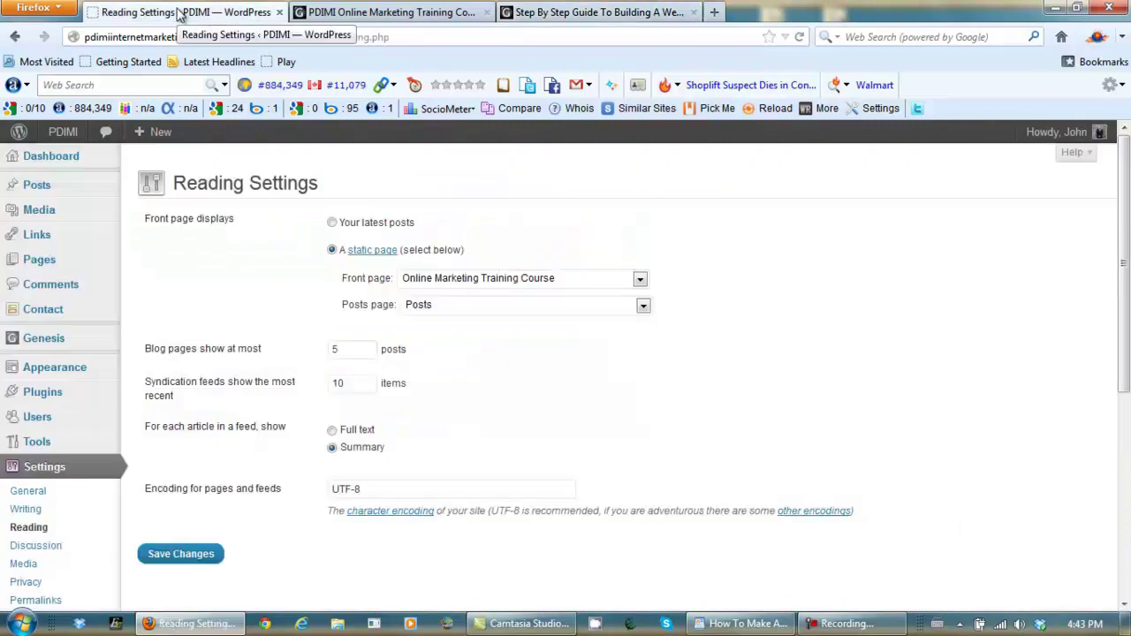
click(177, 555)
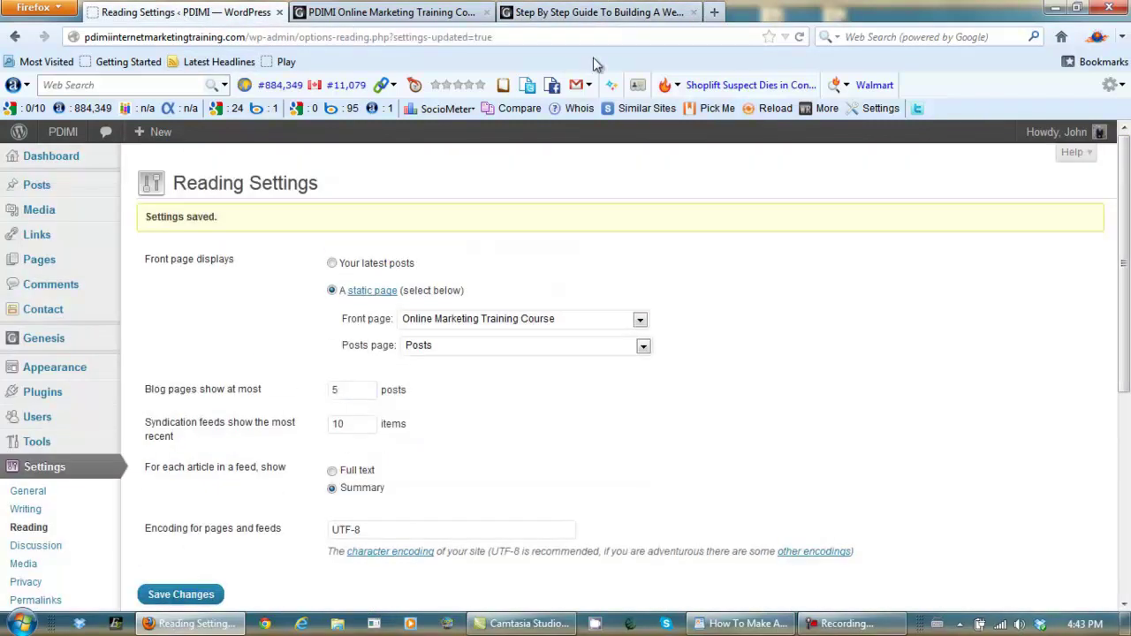
Compare the home page with the Online Marketing Training Course page and reload it to check the new front page.
click(615, 13)
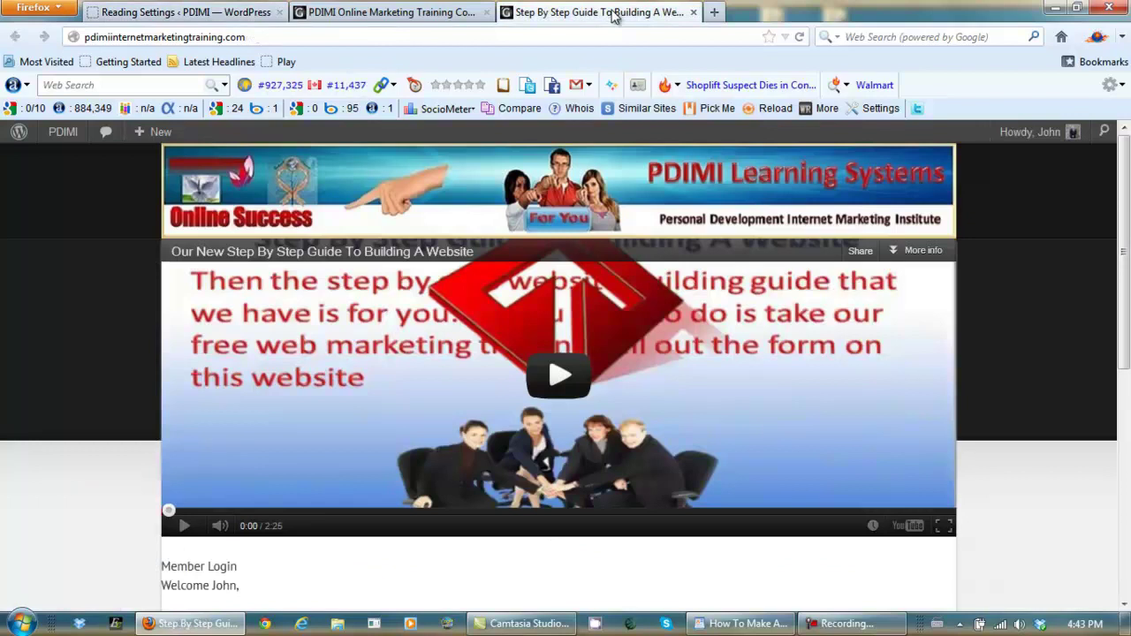
mouse_move(1122, 226)
mouse_down()
mouse_move(1122, 334)
mouse_move(1122, 221)
mouse_up()
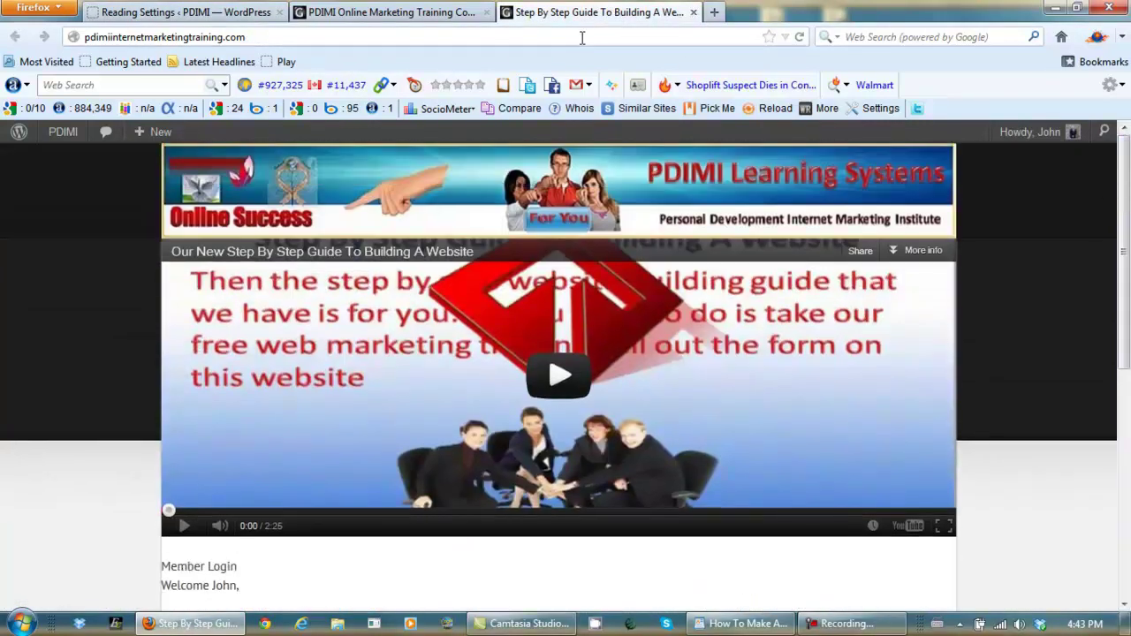
click(446, 13)
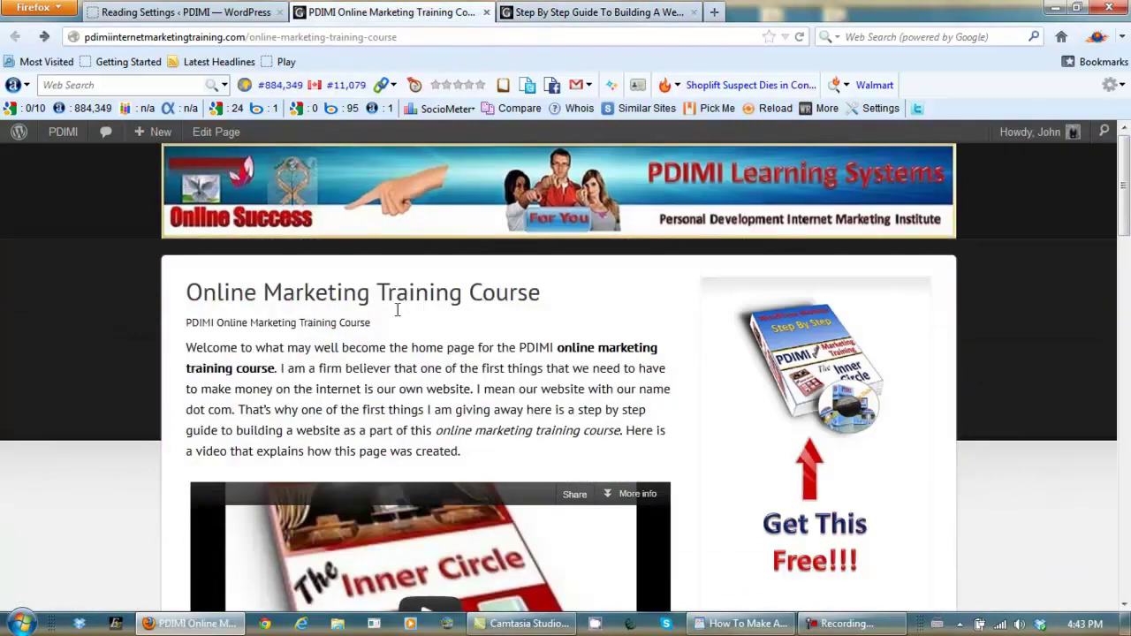
click(570, 12)
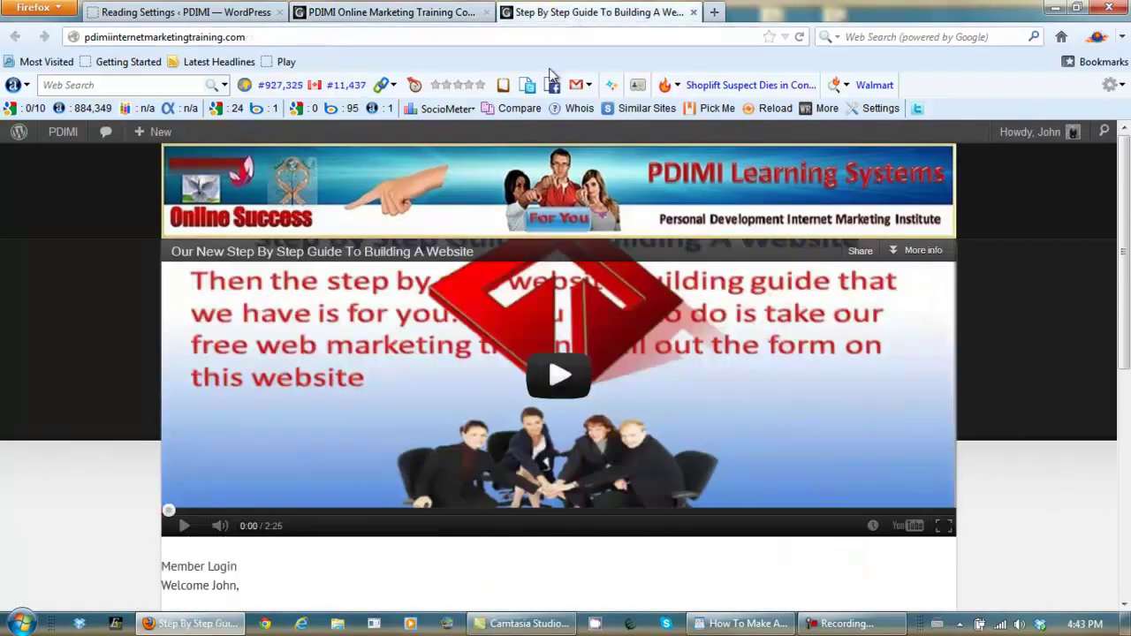
click(490, 171)
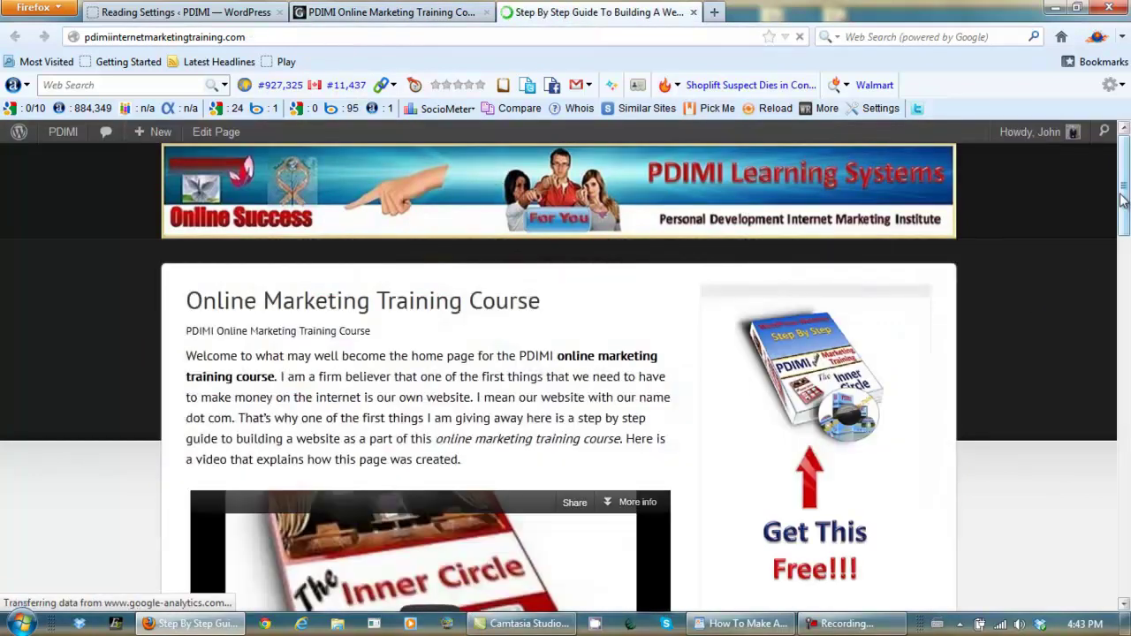
mouse_move(1120, 203)
mouse_down()
mouse_move(1121, 347)
mouse_move(1120, 201)
mouse_up()
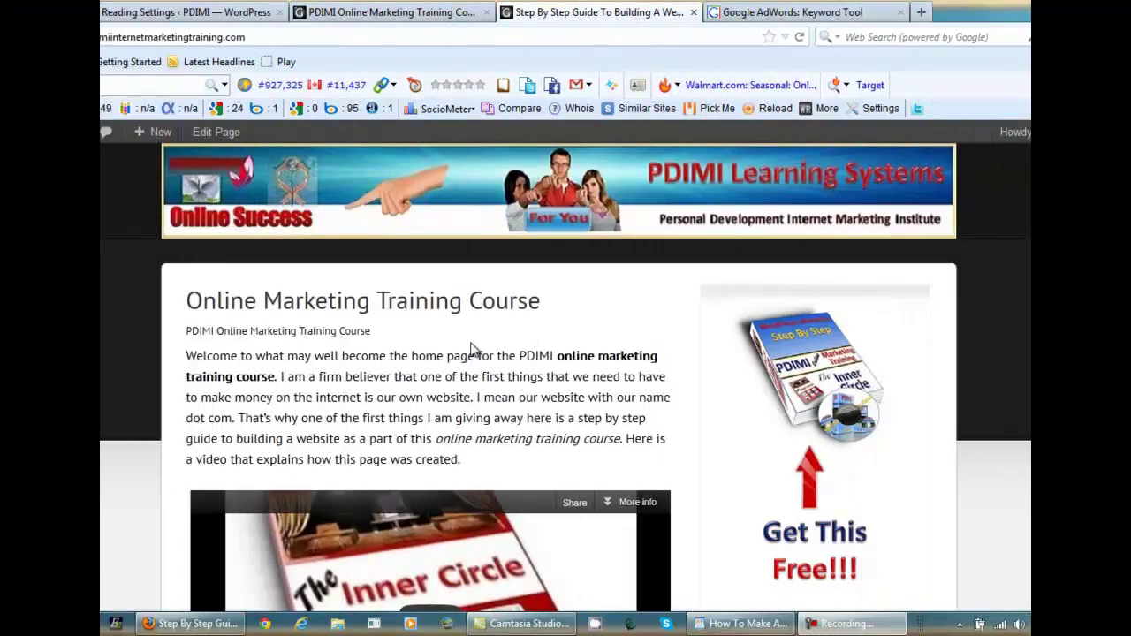
Examine the home page sidebar's opt-in text, name and email form, and the Internet Marketing, Network Marketing and Blogging buttons.
drag(1122, 177, 1127, 257)
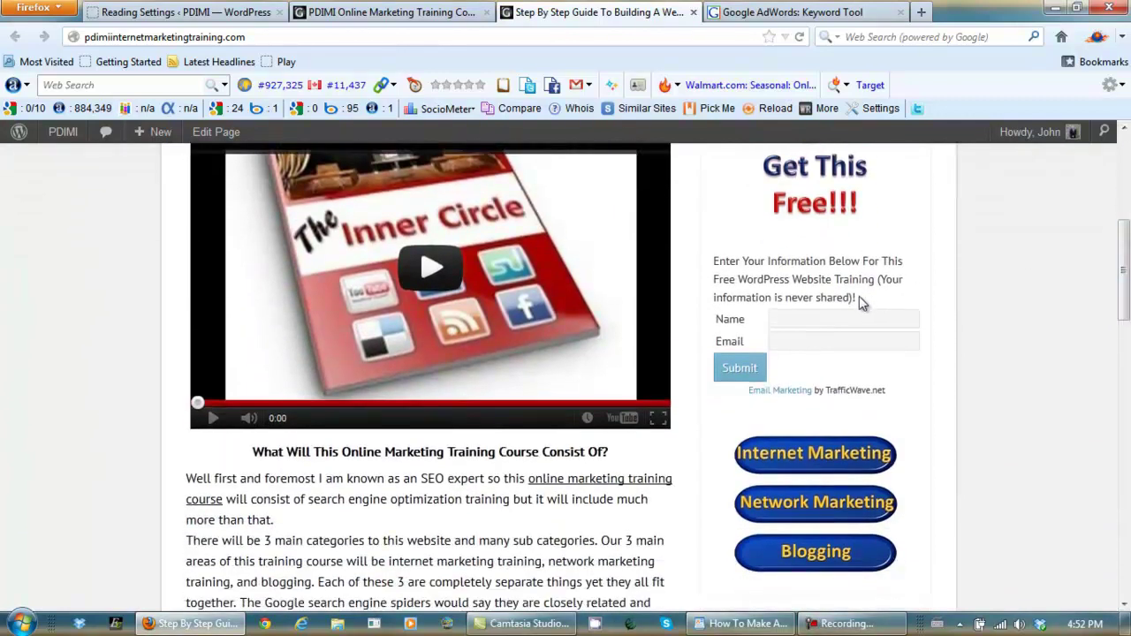
drag(858, 297, 715, 263)
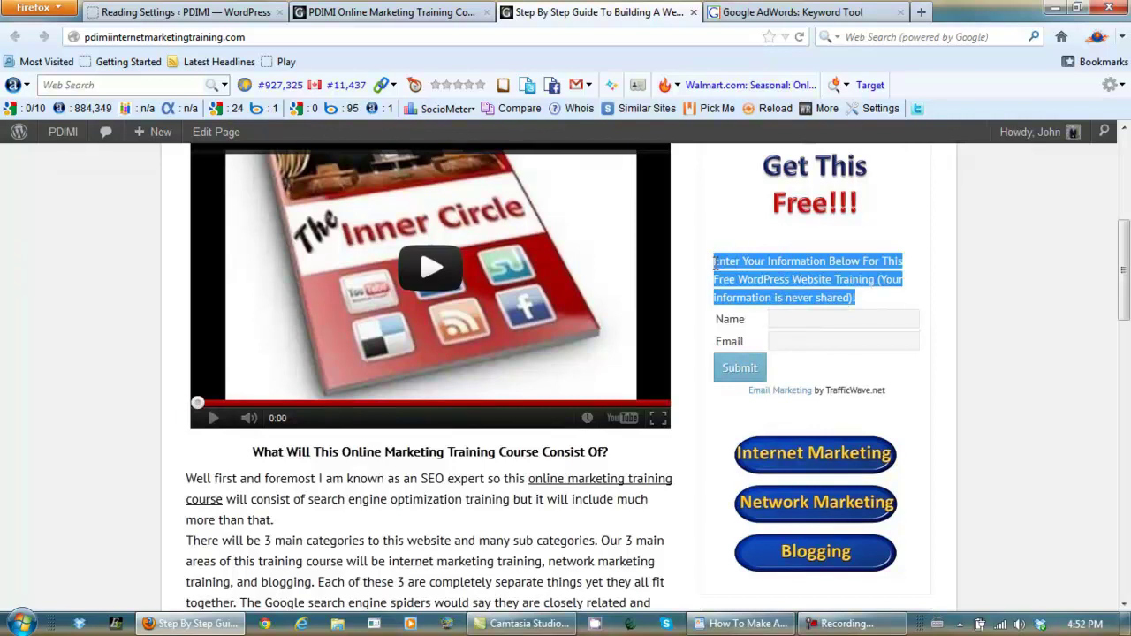
scroll(733, 282, down, 2)
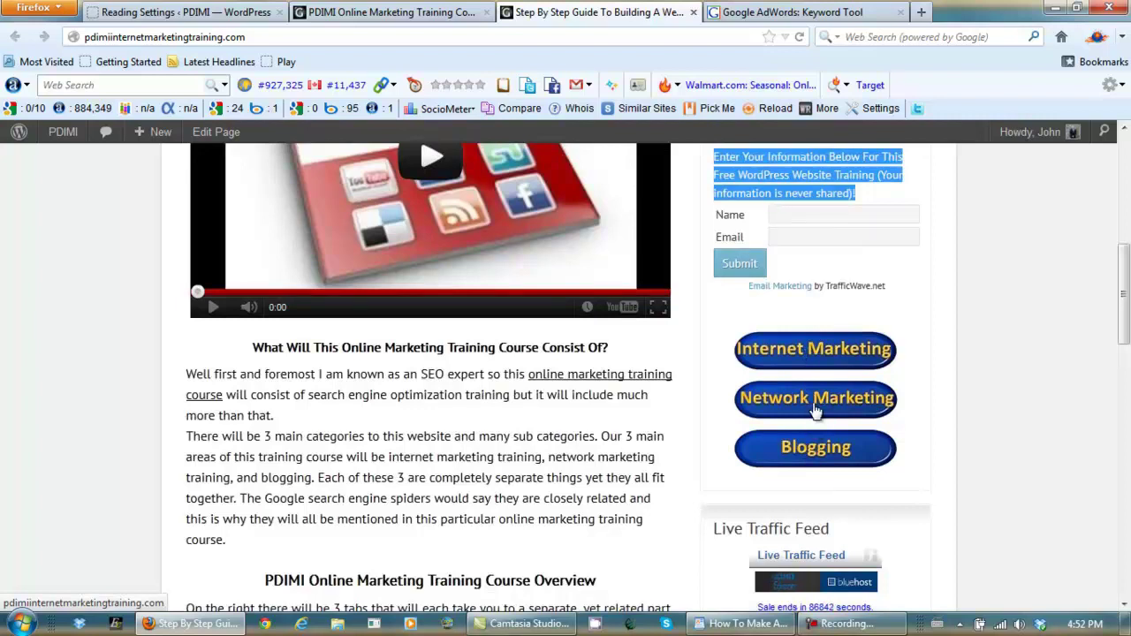
drag(1125, 311, 1125, 203)
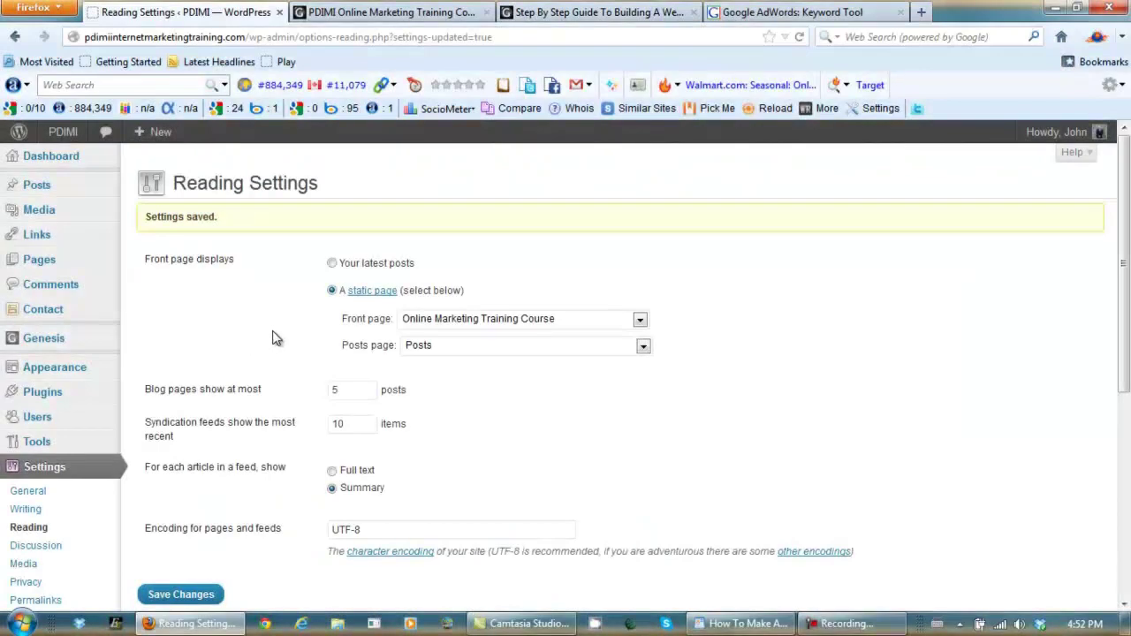
Open the Text widget in the Primary Sidebar widget area and compare its code with the sidebar on the Online Marketing Training Course page.
mouse_move(76, 369)
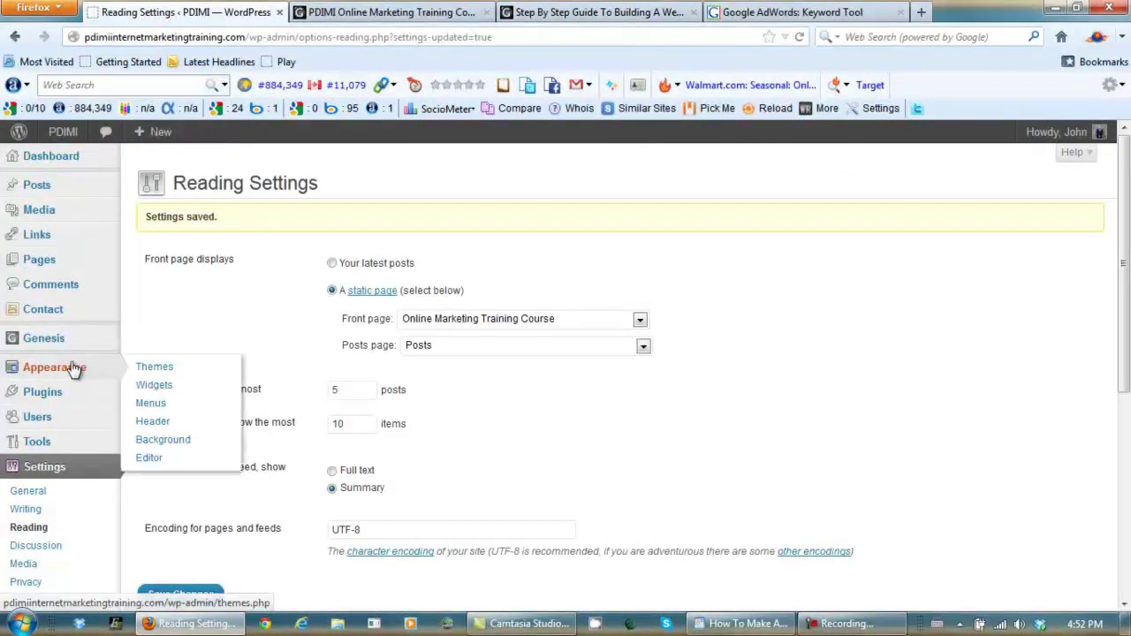
click(157, 390)
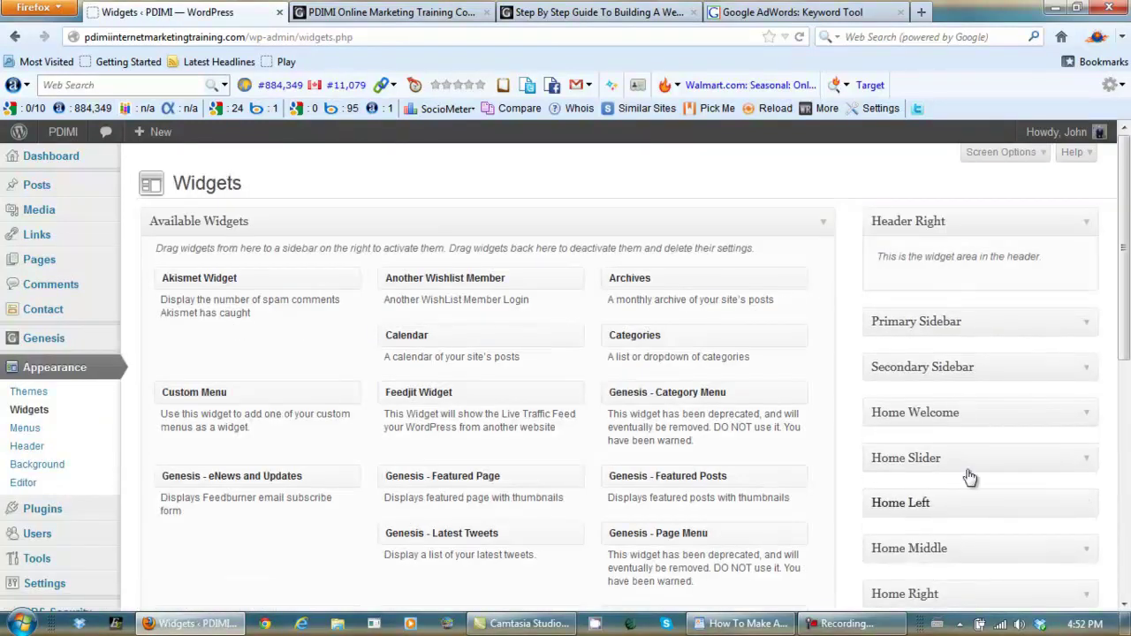
drag(1124, 258, 1125, 330)
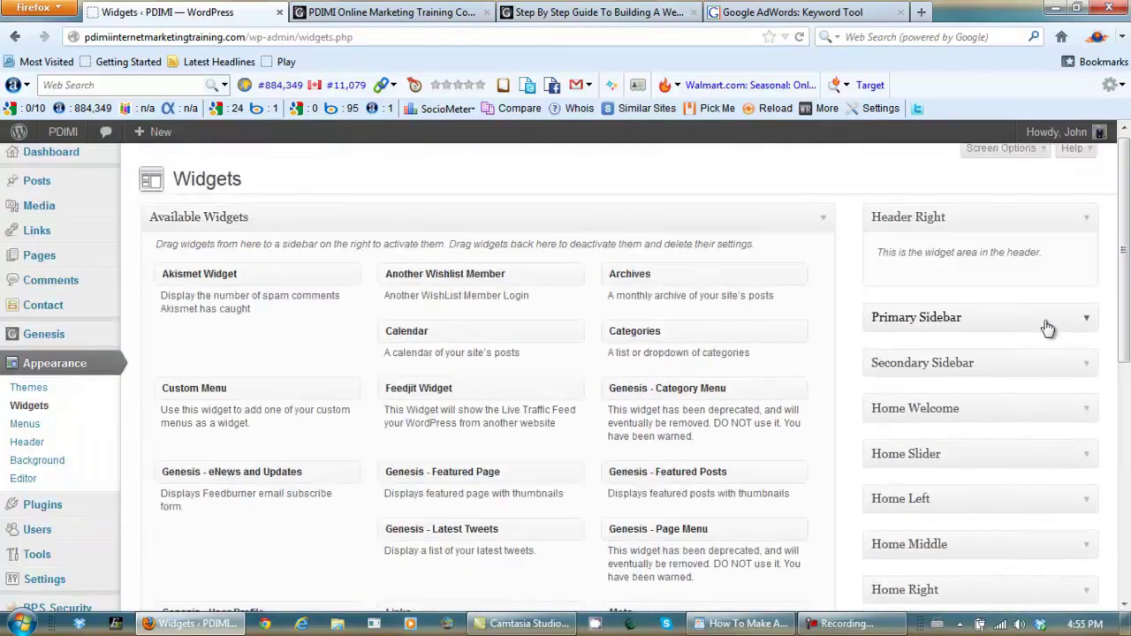
click(1089, 322)
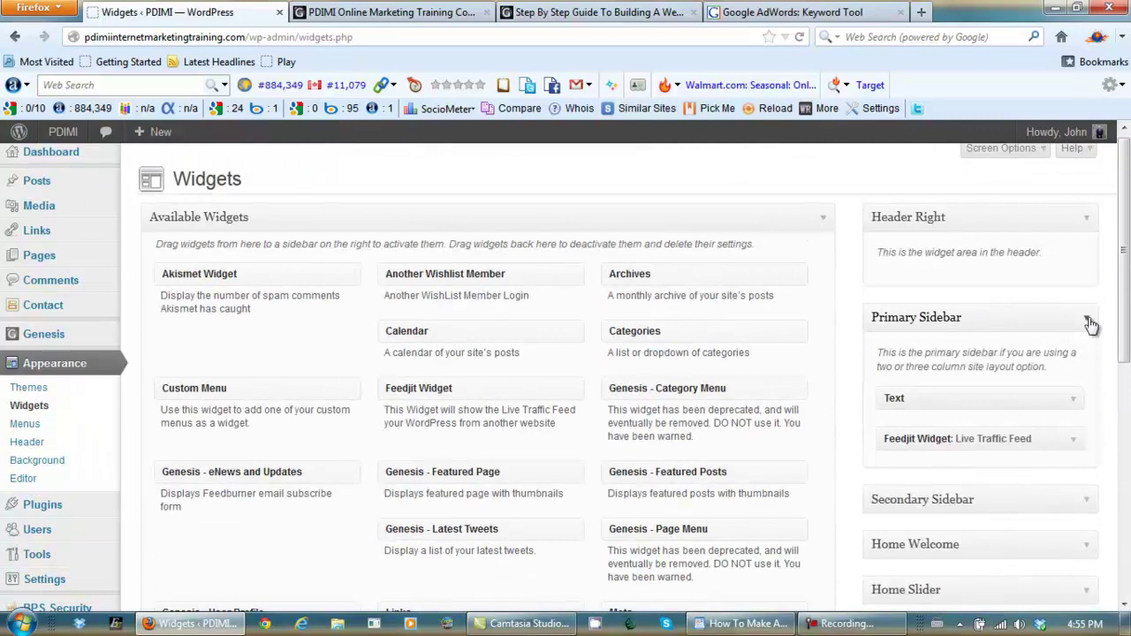
click(1075, 404)
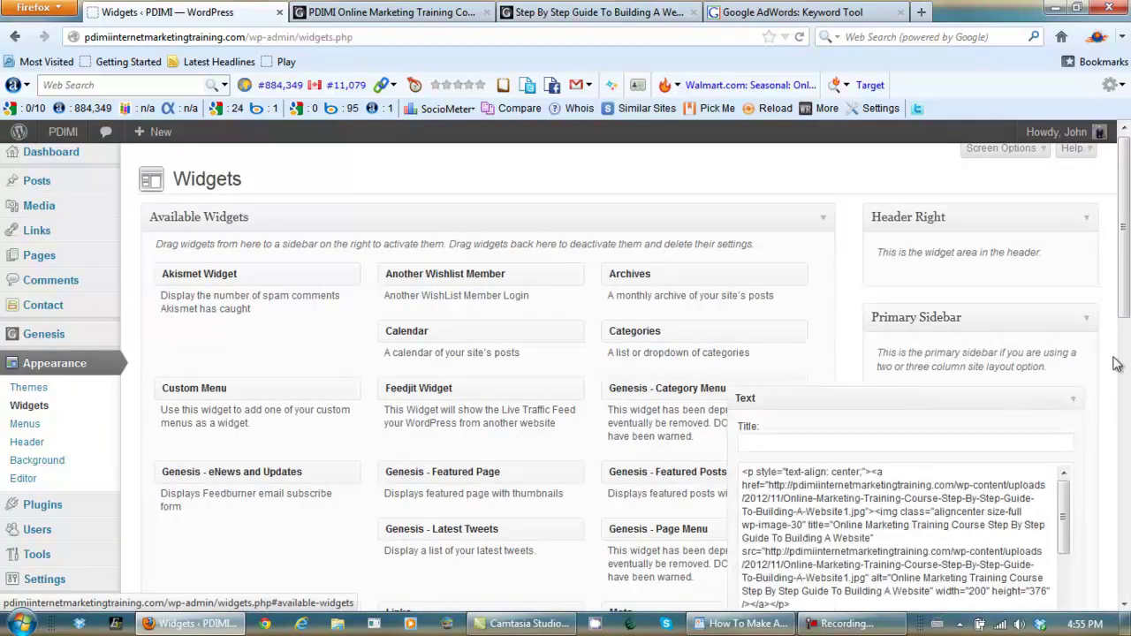
drag(1124, 294, 1125, 376)
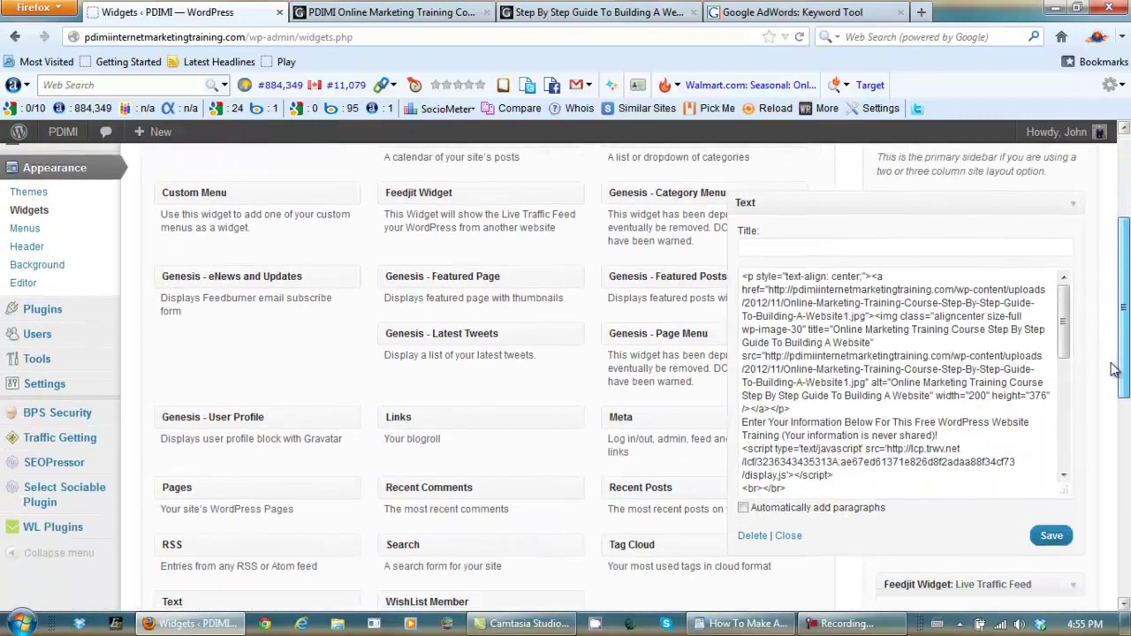
click(371, 13)
scroll(614, 299, down, 5)
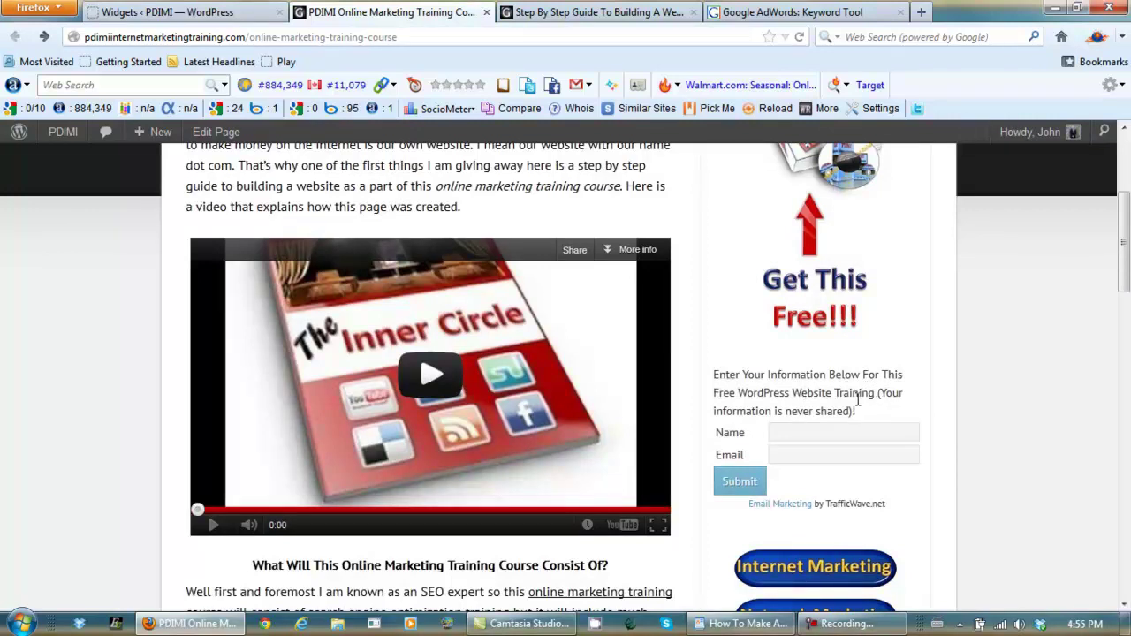
Replace the widget's opt-in sentence with "For Immediate Access To Our Online Marketing Training Course, Enter Your Information (This Is Never Shared)" and save the widget.
click(202, 15)
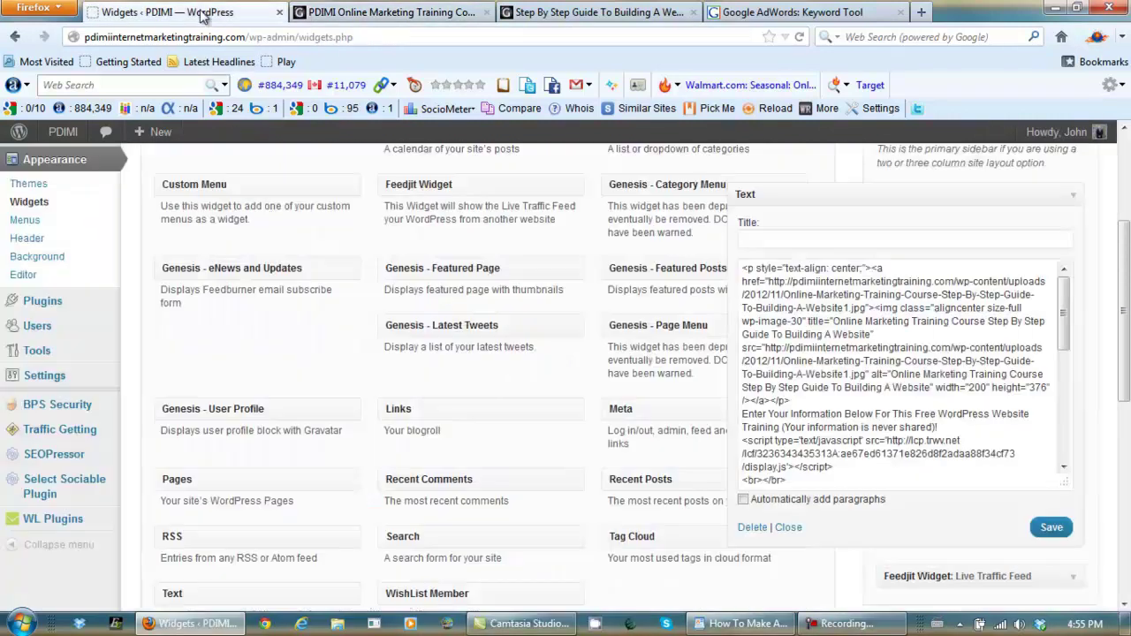
drag(941, 426, 757, 416)
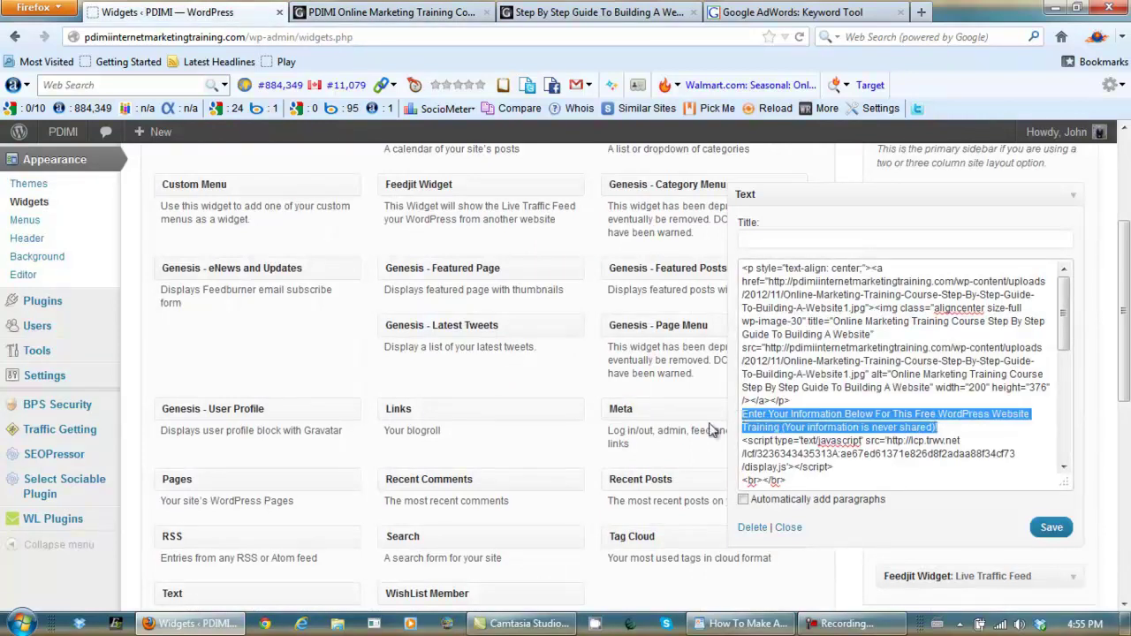
text(For Immediate Access To Our Online Marketing Training Course, Enter Your Information (This Is Never Shared))
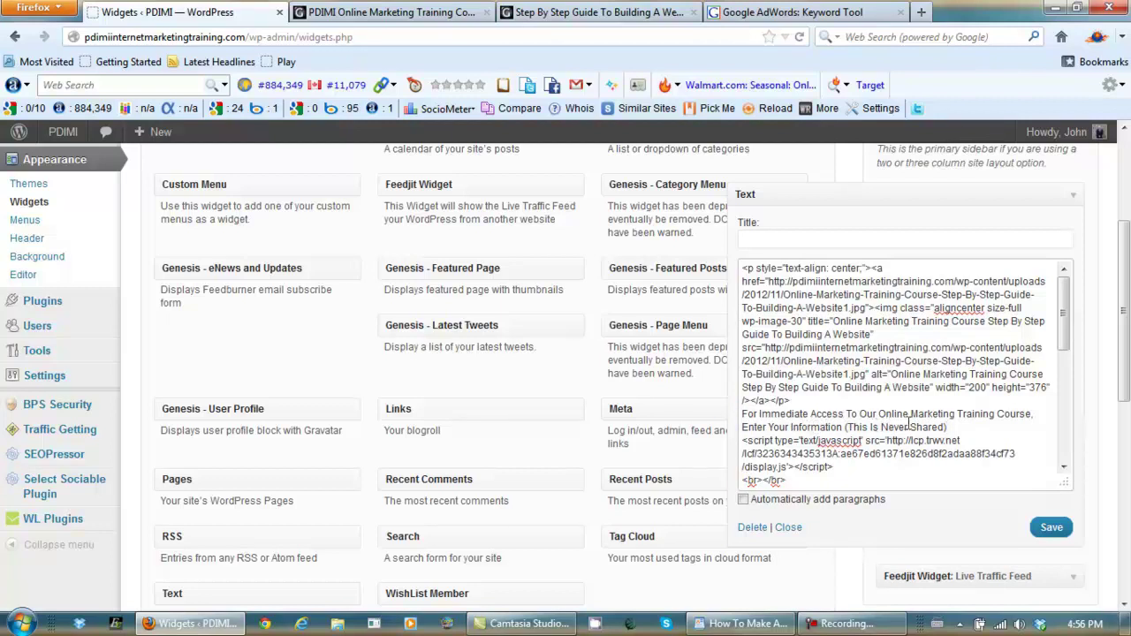
click(1051, 531)
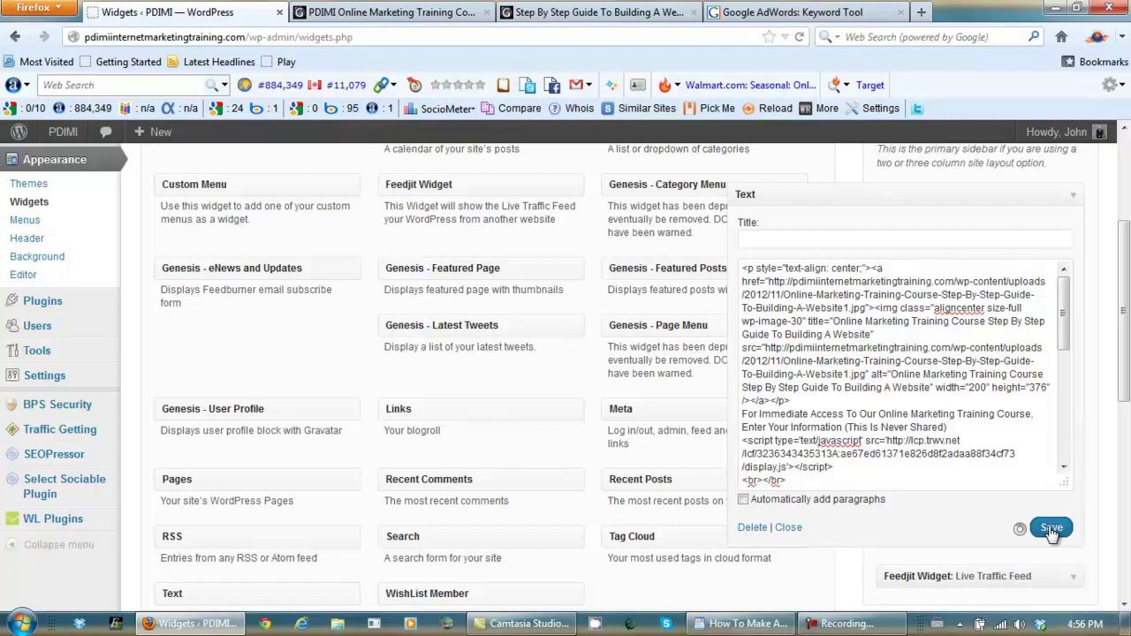
Reload the site's home page and check the new opt-in text in the sidebar.
click(401, 14)
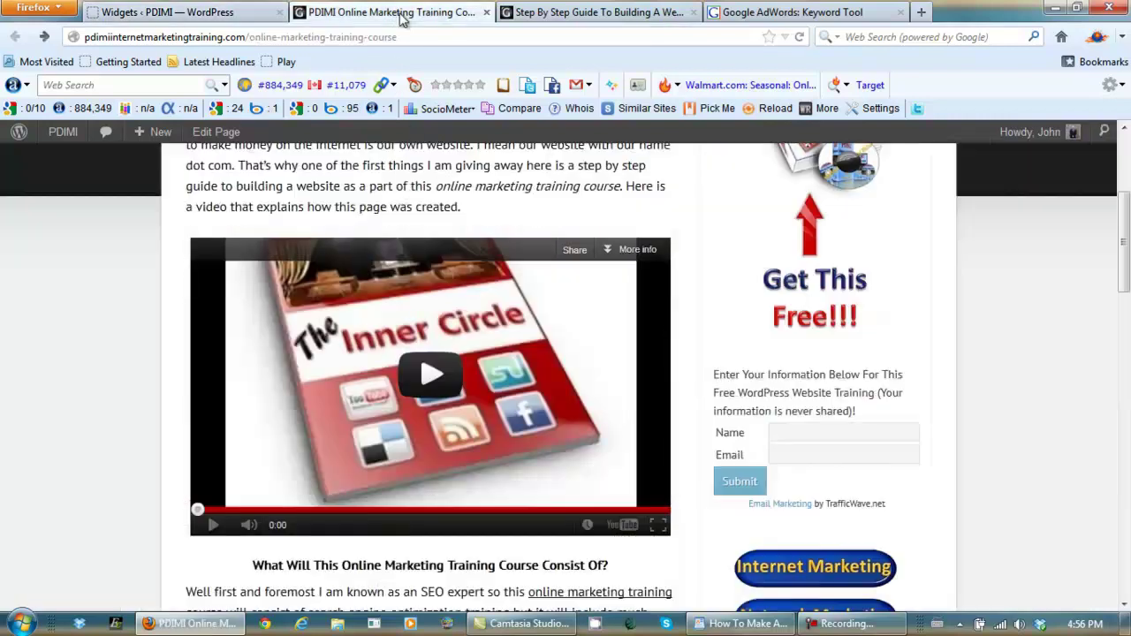
click(799, 38)
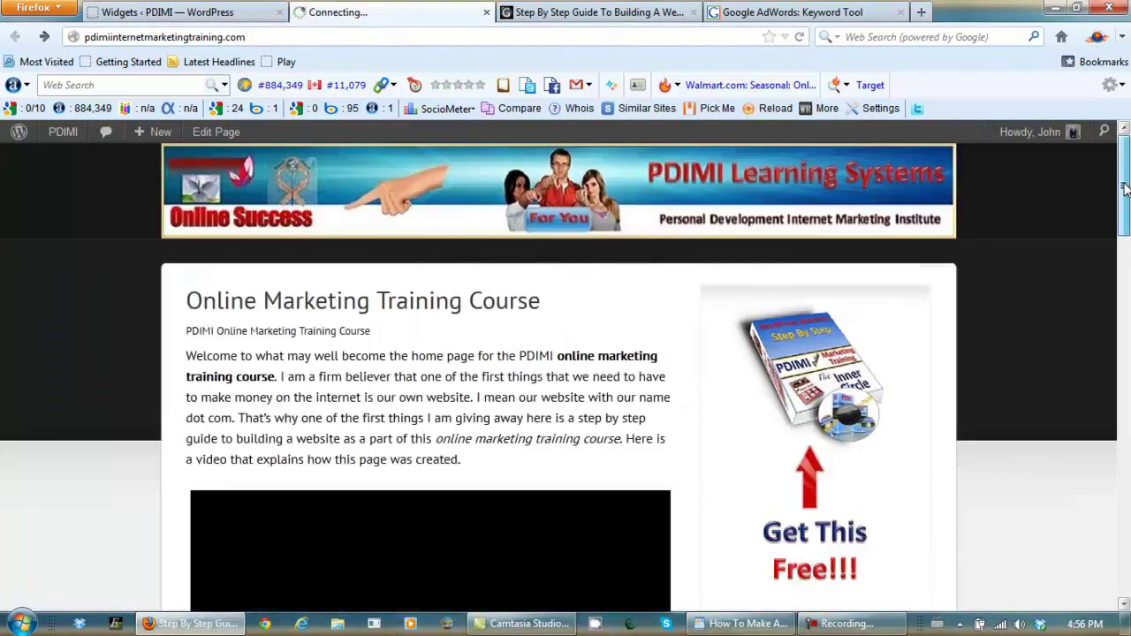
scroll(1126, 231, down, 1)
scroll(1126, 232, down, 5)
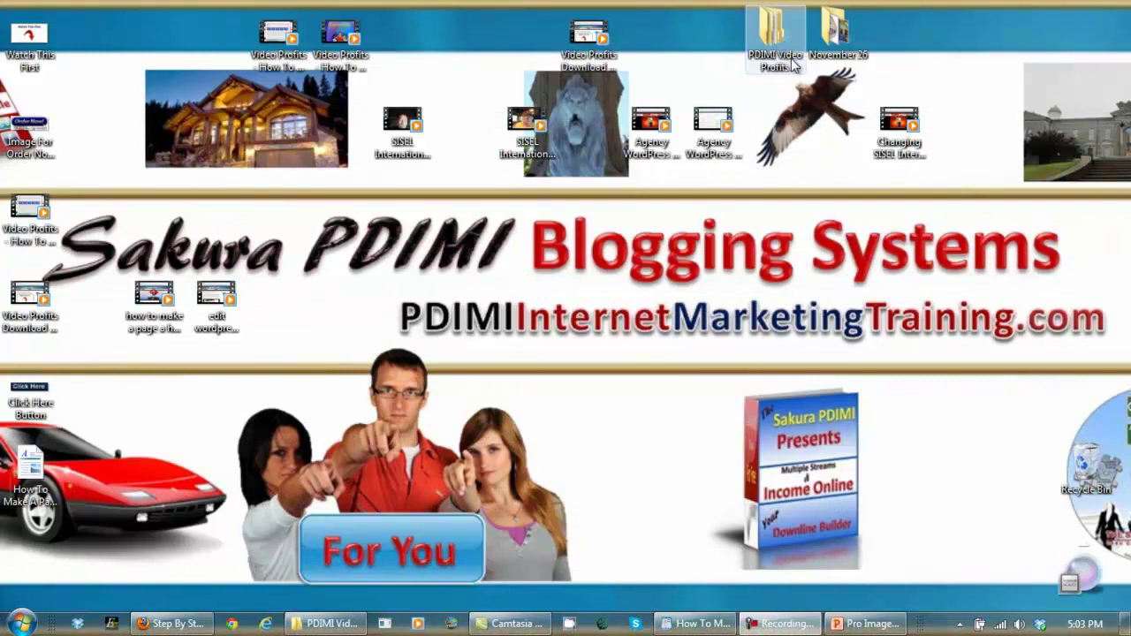
Open the PDIMI Video Profits folder on the desktop, review its subfolders and open the Images folder.
double_click(775, 40)
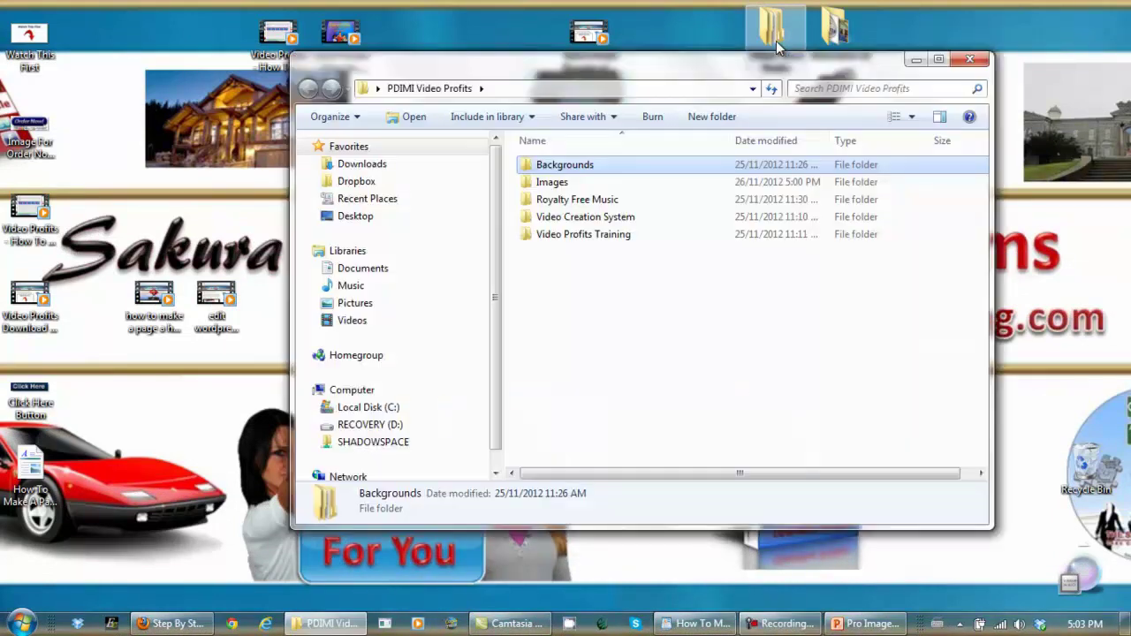
click(939, 61)
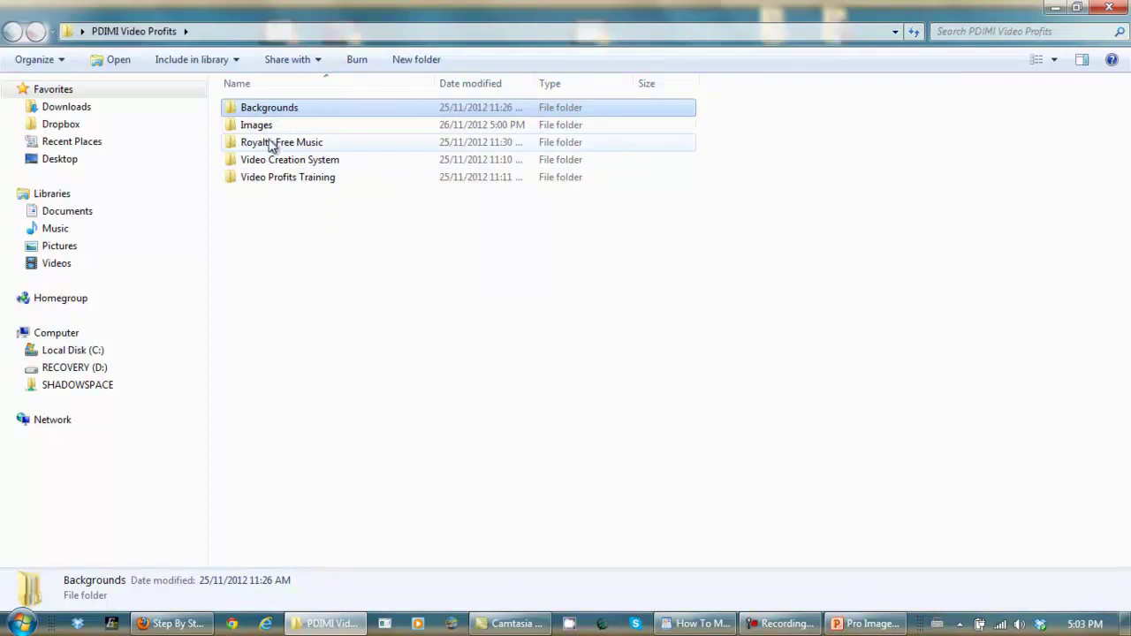
mouse_move(271, 147)
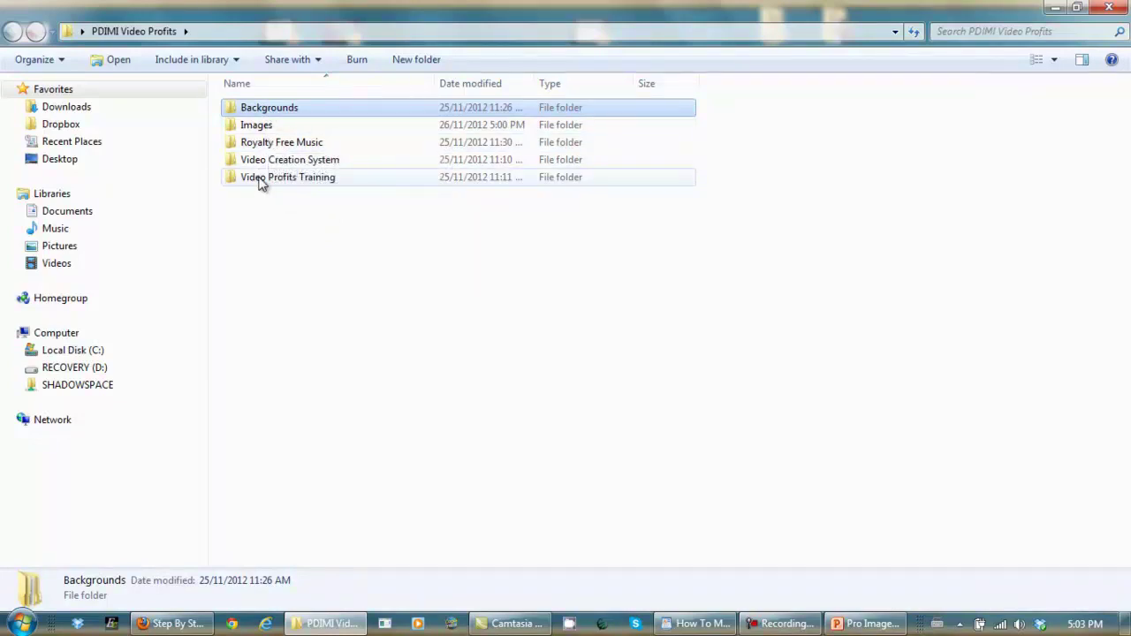
mouse_move(261, 183)
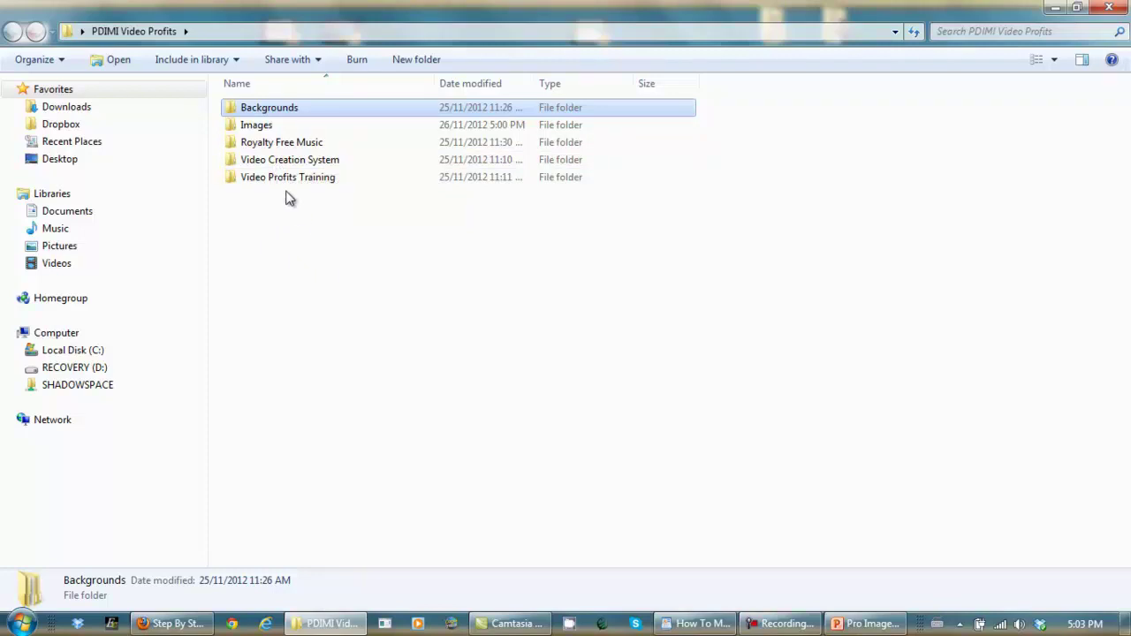
double_click(257, 125)
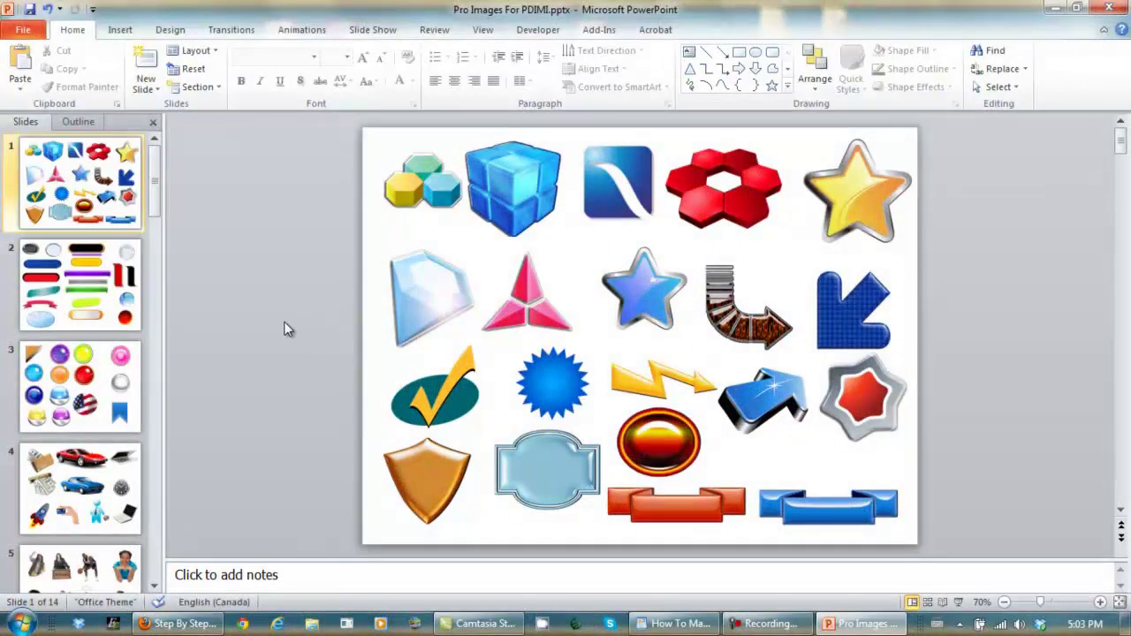
Browse the slides of the Pro Images For PDIMI presentation in PowerPoint and copy the silver ball from slide 3.
scroll(64, 205, down, 1)
scroll(64, 205, down, 9)
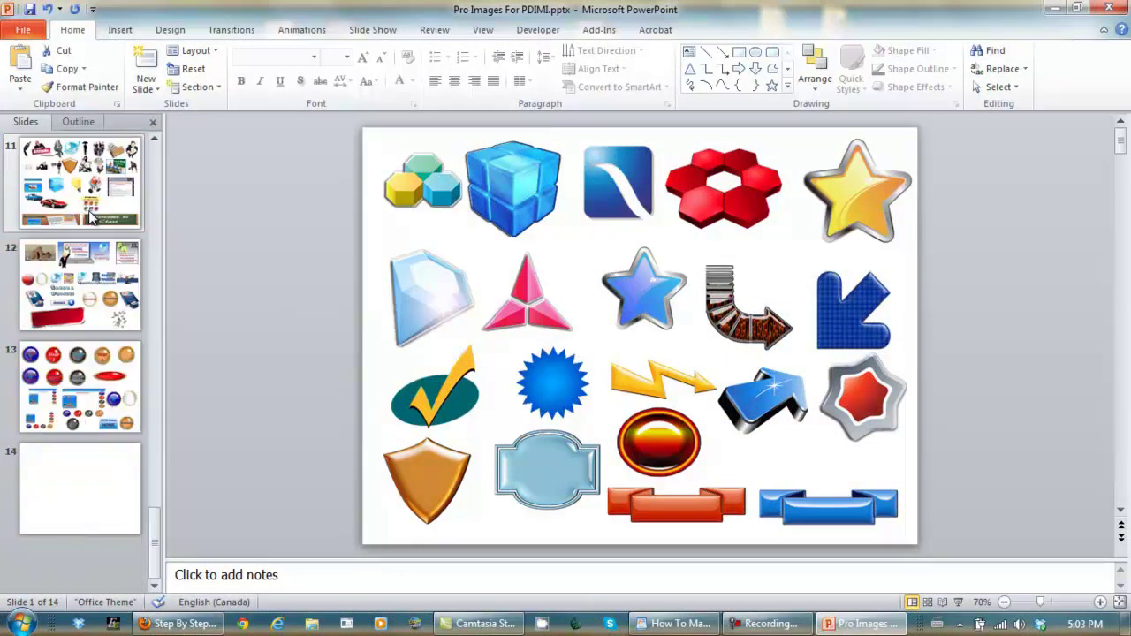
scroll(99, 231, up, 10)
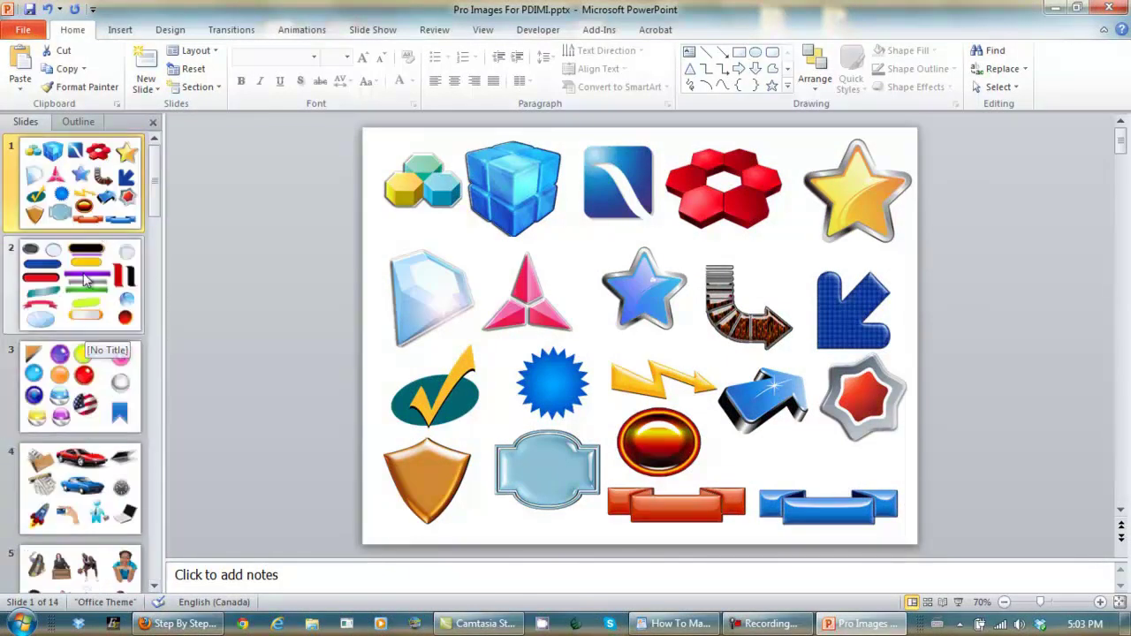
click(78, 371)
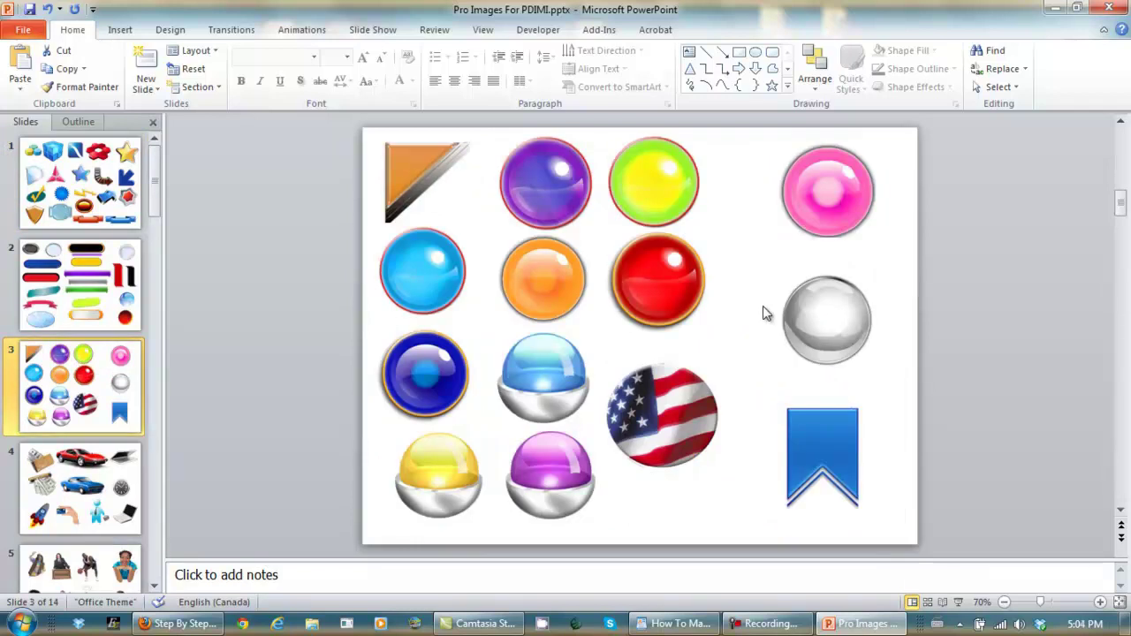
click(810, 320)
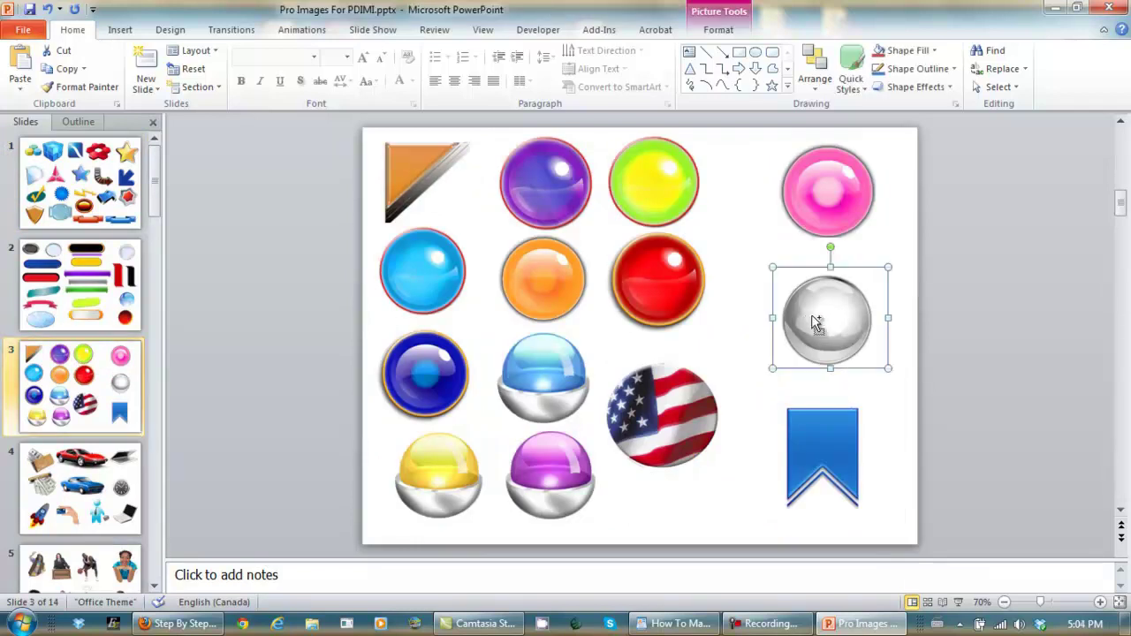
Paste the silver ball onto the blank slide 14.
scroll(88, 322, down, 1)
scroll(88, 323, down, 8)
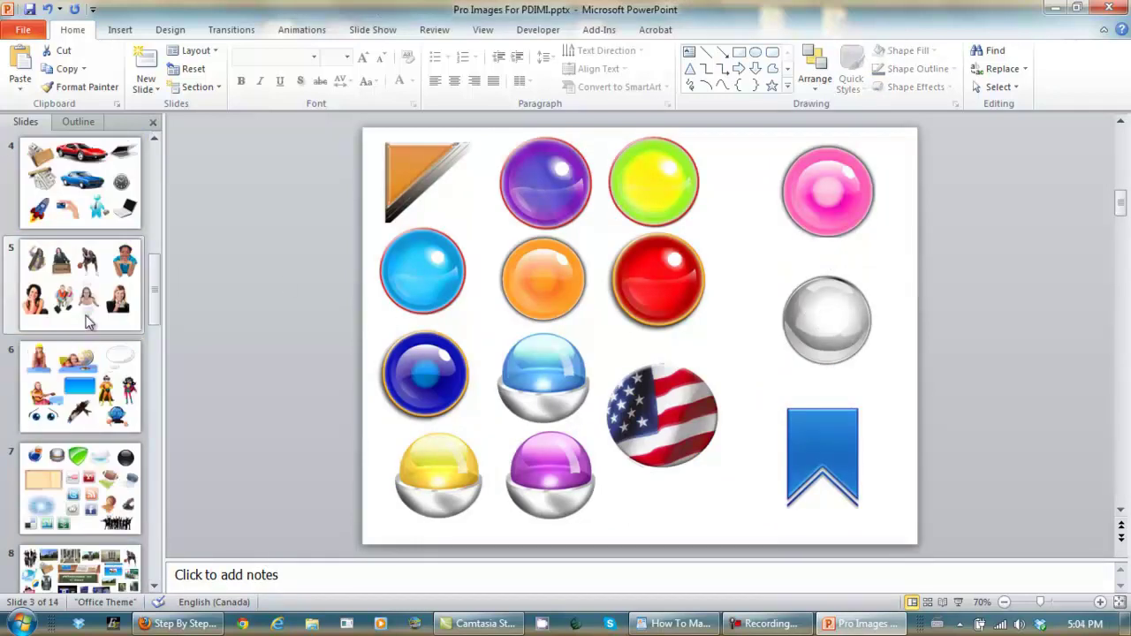
click(104, 462)
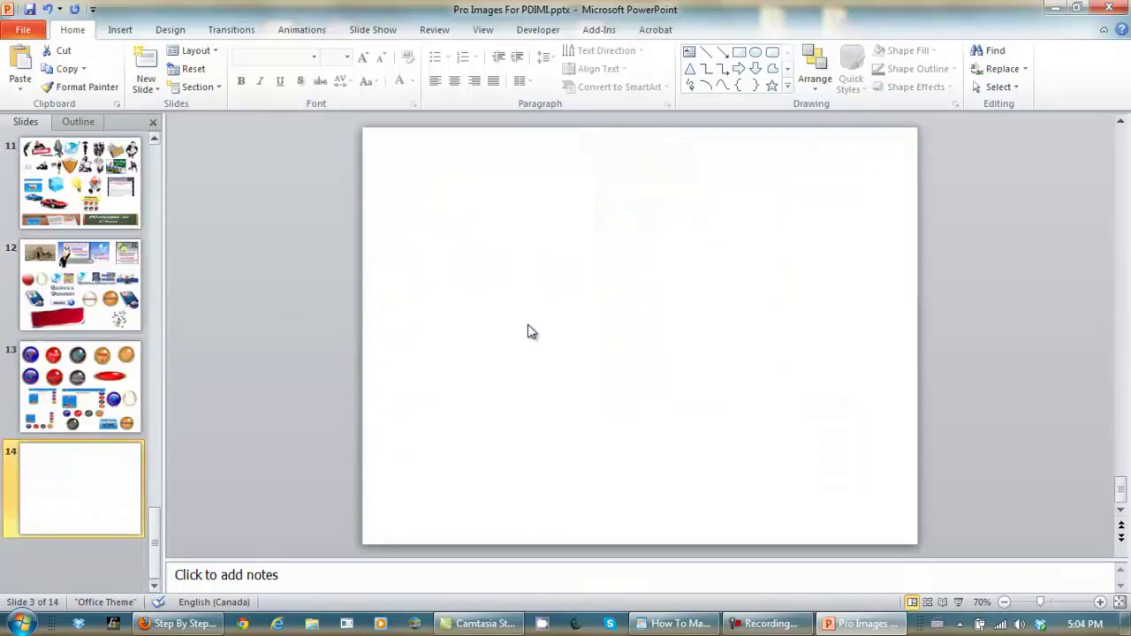
click(615, 304)
key(ctrl+v)
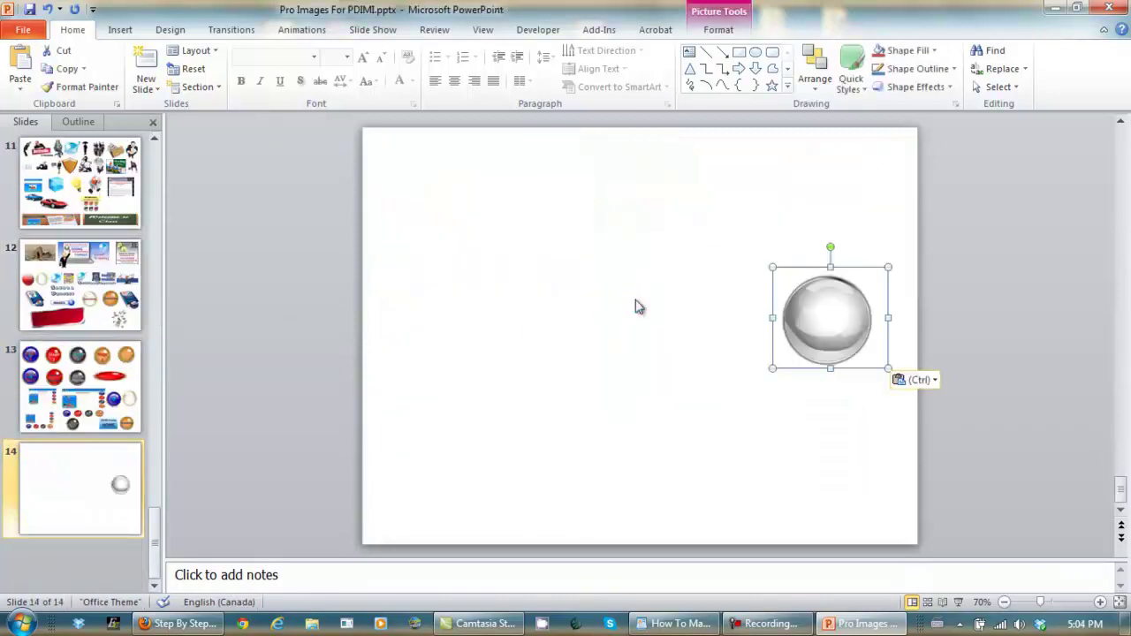
Add two more copies of the silver ball to slide 14 and arrange all three in a vertical column.
drag(826, 300, 620, 179)
key(ctrl+v)
key(ctrl+v)
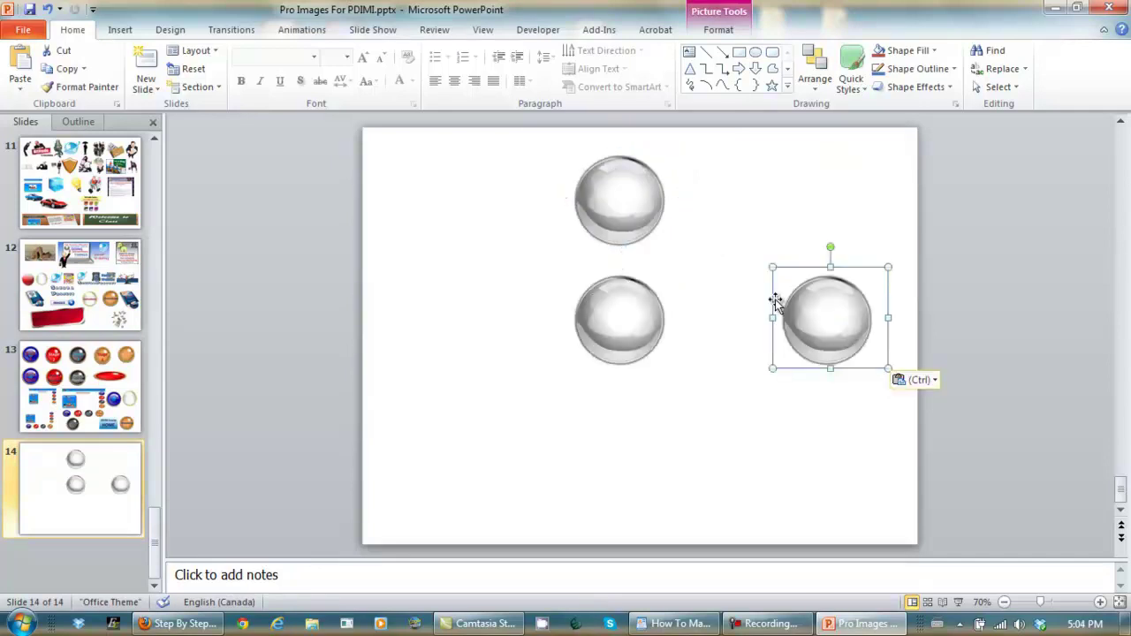
drag(810, 298, 606, 424)
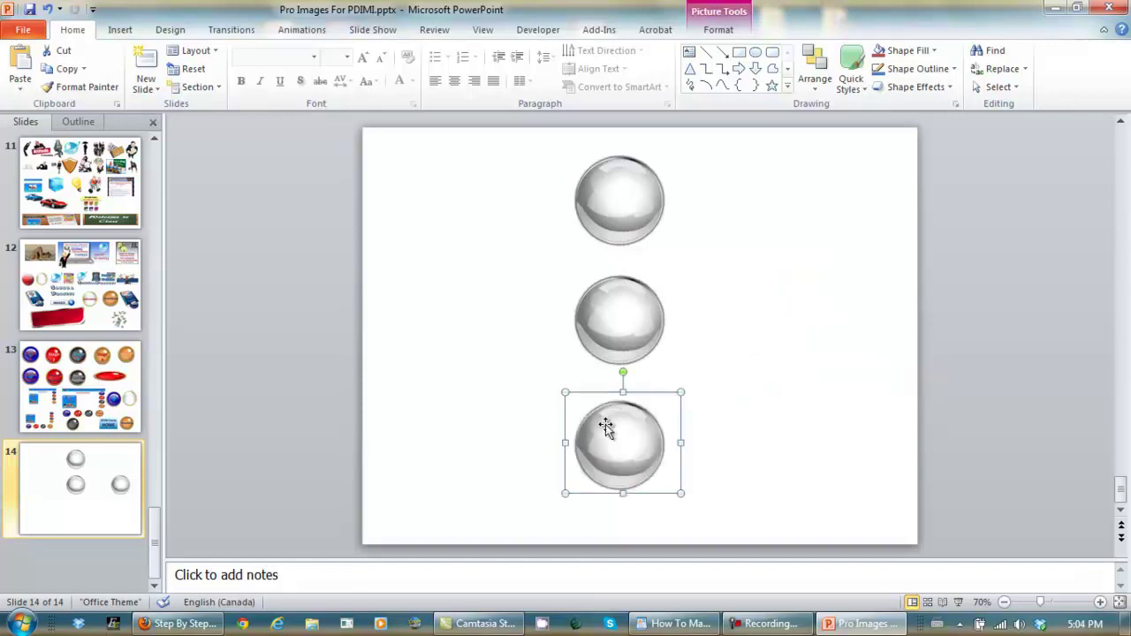
Switch to Firefox to check the three category buttons in the website's sidebar, and return to slide 14 in PowerPoint.
key(alt+Tab)
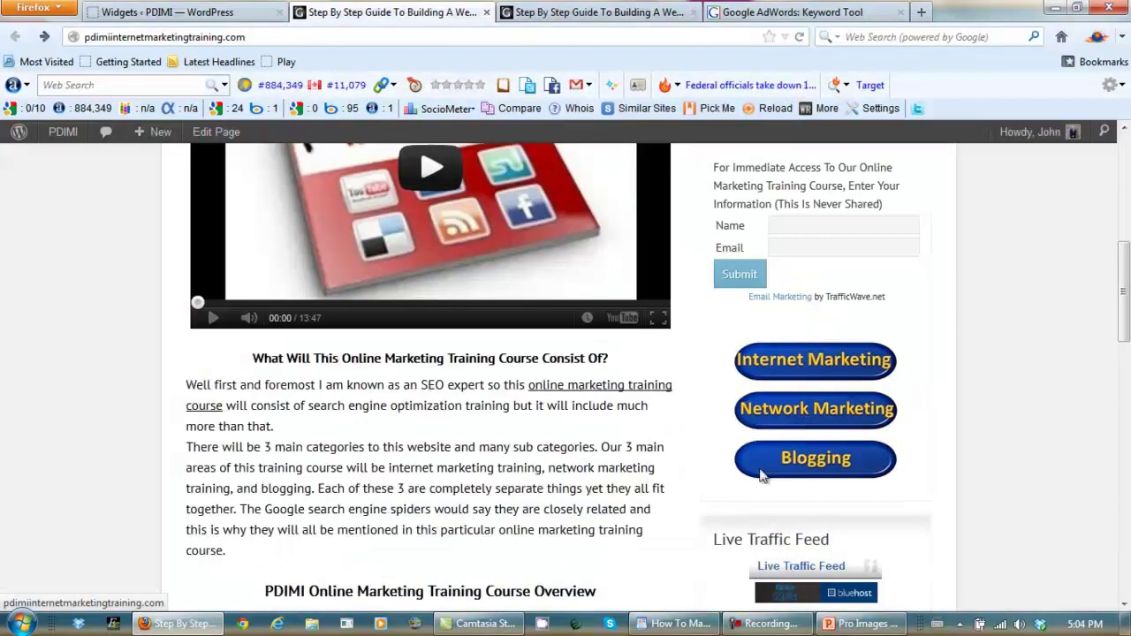
click(187, 624)
click(409, 381)
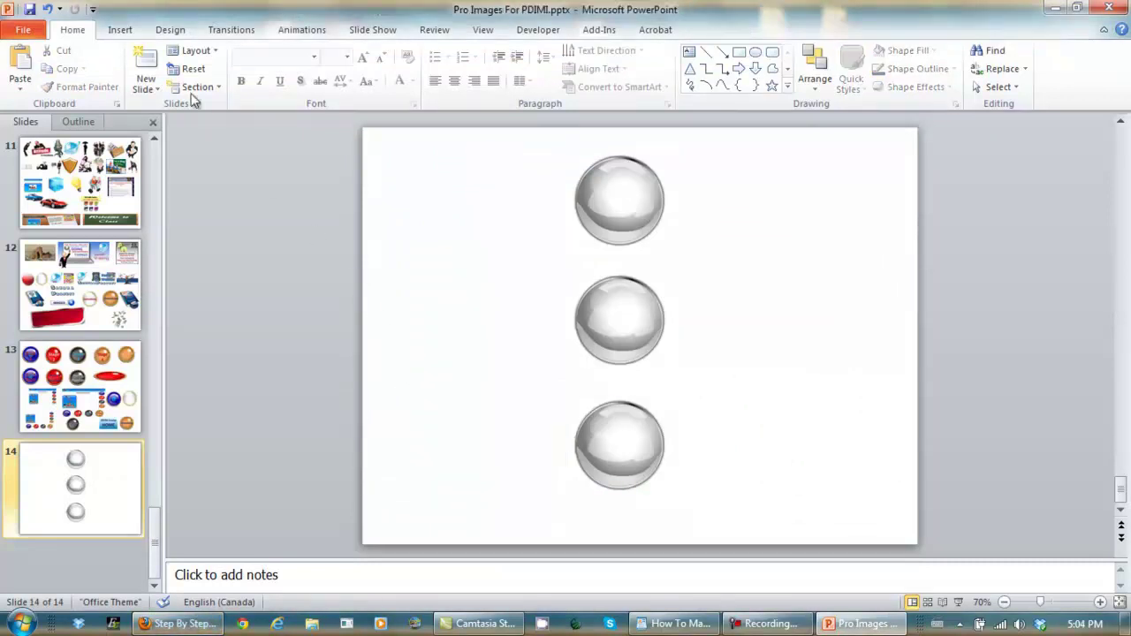
Insert red WordArt reading "Internet Marketing" on slide 14.
click(121, 30)
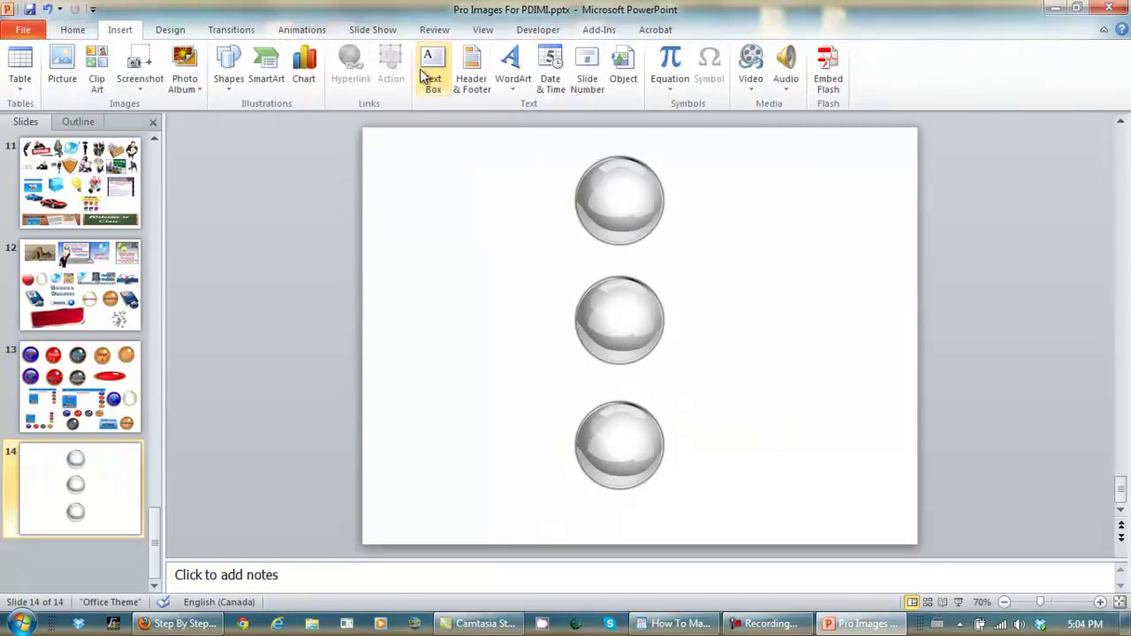
click(514, 83)
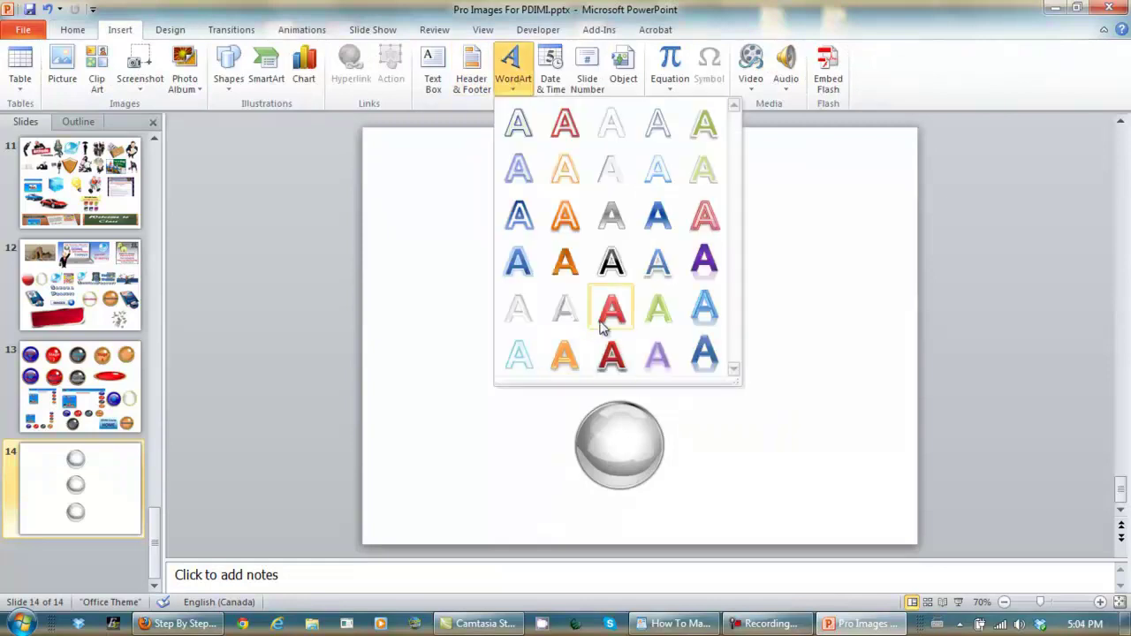
click(604, 315)
text(Internet Marketing)
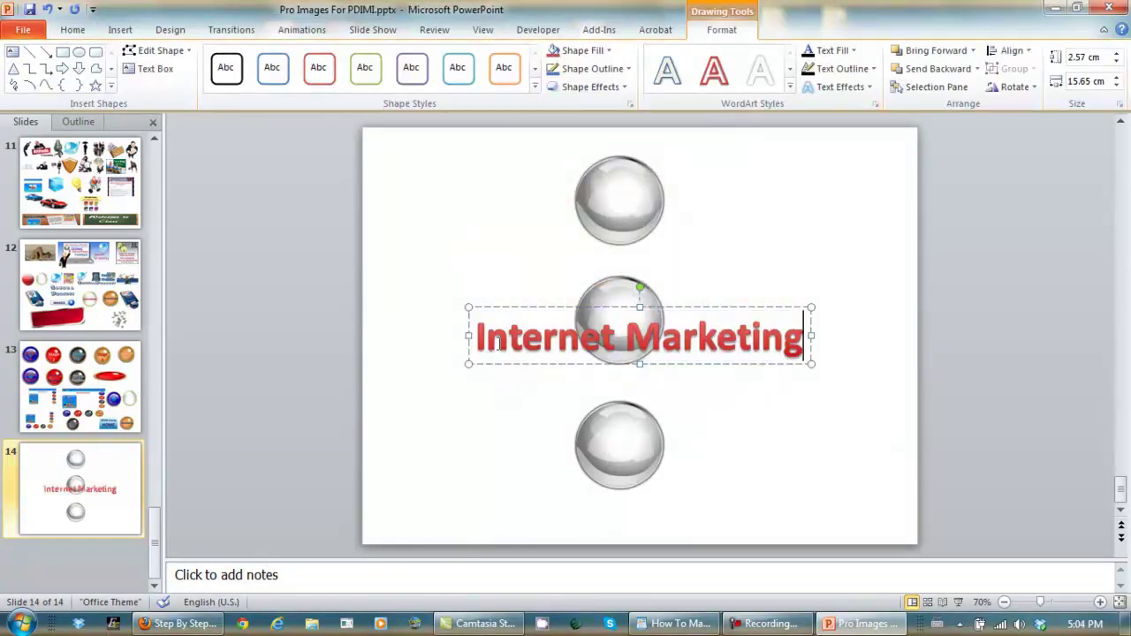
Set the font size of the "Internet Marketing" WordArt to 24.
key(Home)
key(shift+End)
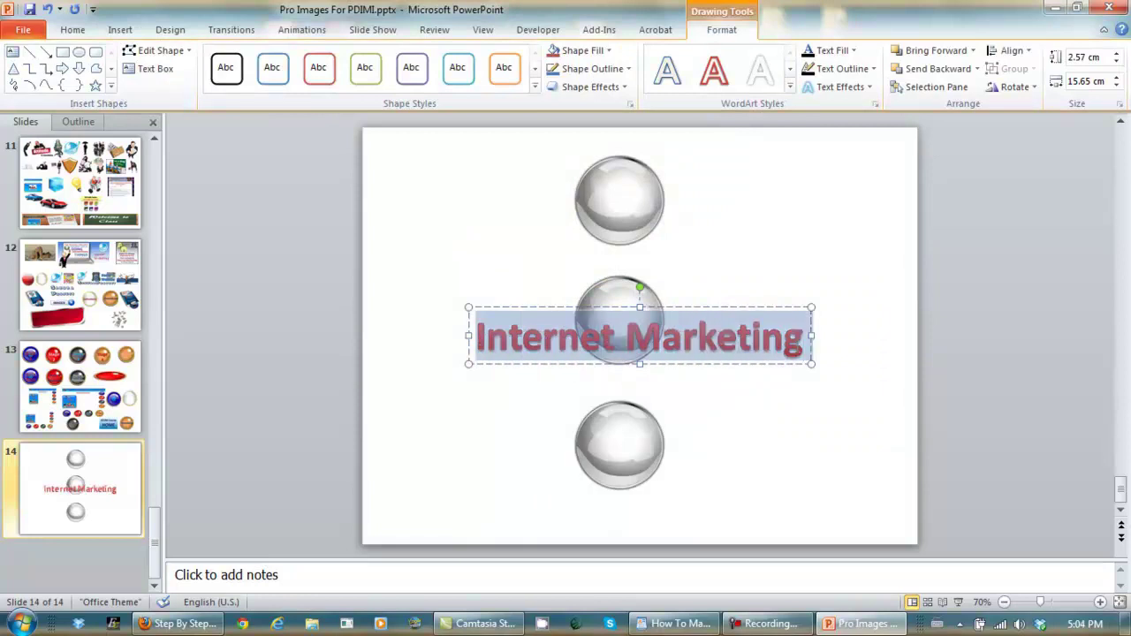
click(76, 31)
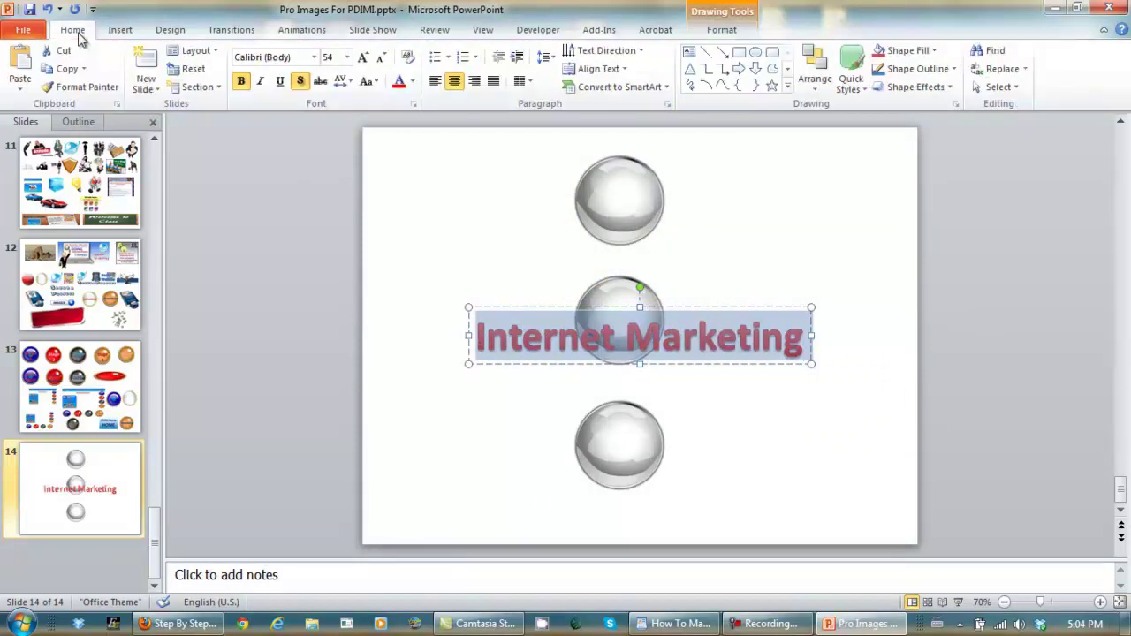
click(347, 57)
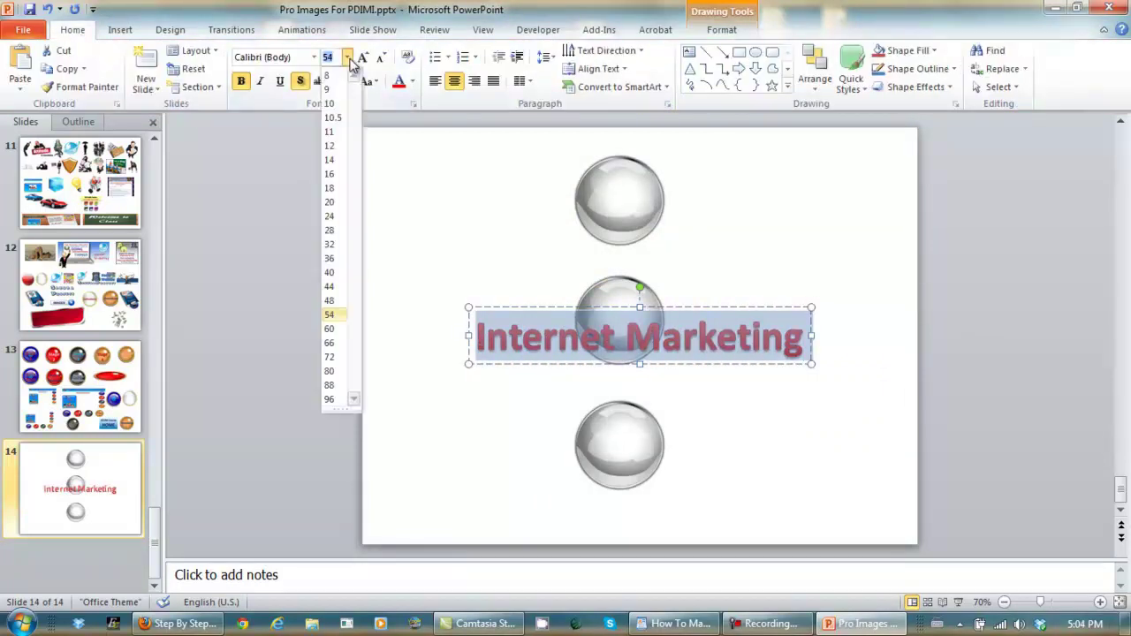
click(332, 221)
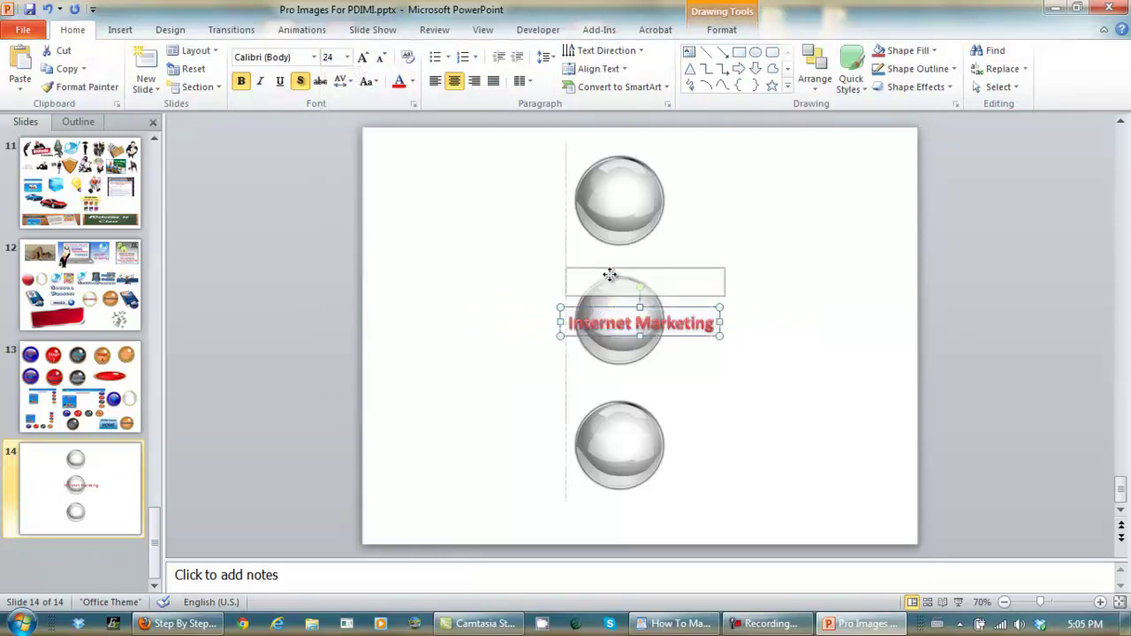
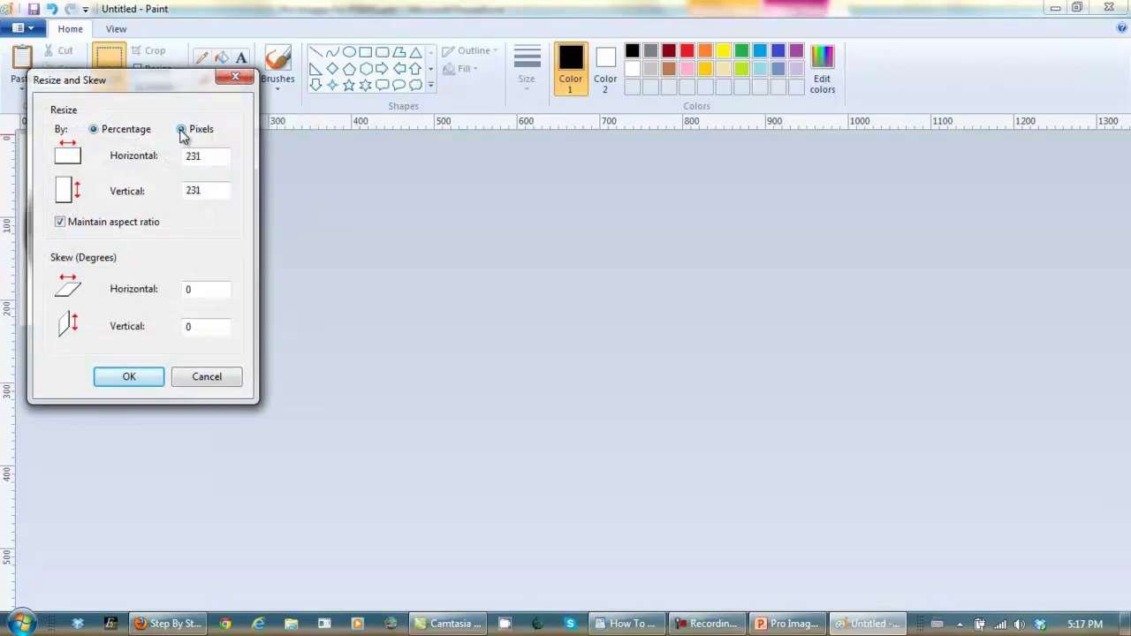
Resize the Internet Marketing button image in Paint to 100 by 100 pixels, keeping the aspect ratio.
drag(204, 158, 167, 159)
text(100)
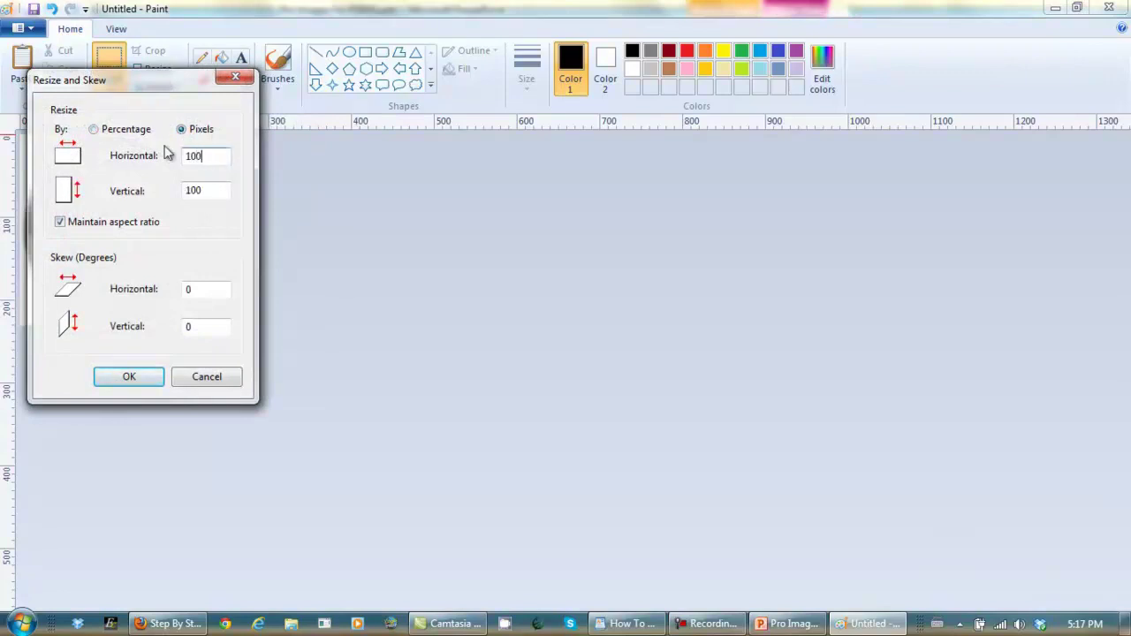
click(106, 378)
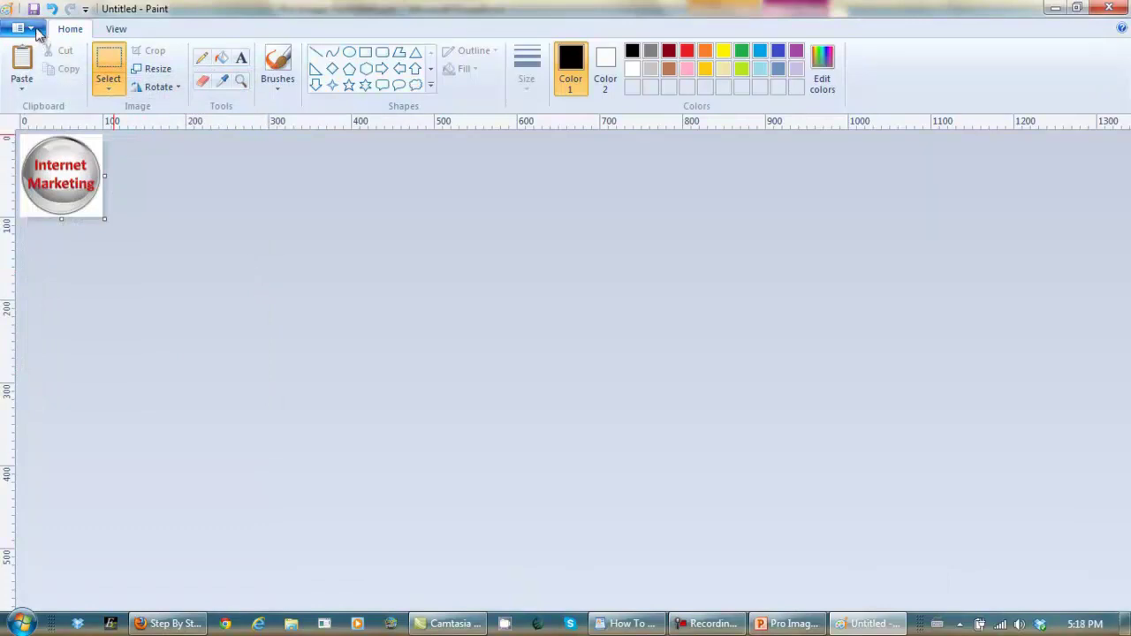
Save the Internet Marketing button as a JPEG named "Image For Network Marketing Sidebar" on the Desktop.
click(26, 28)
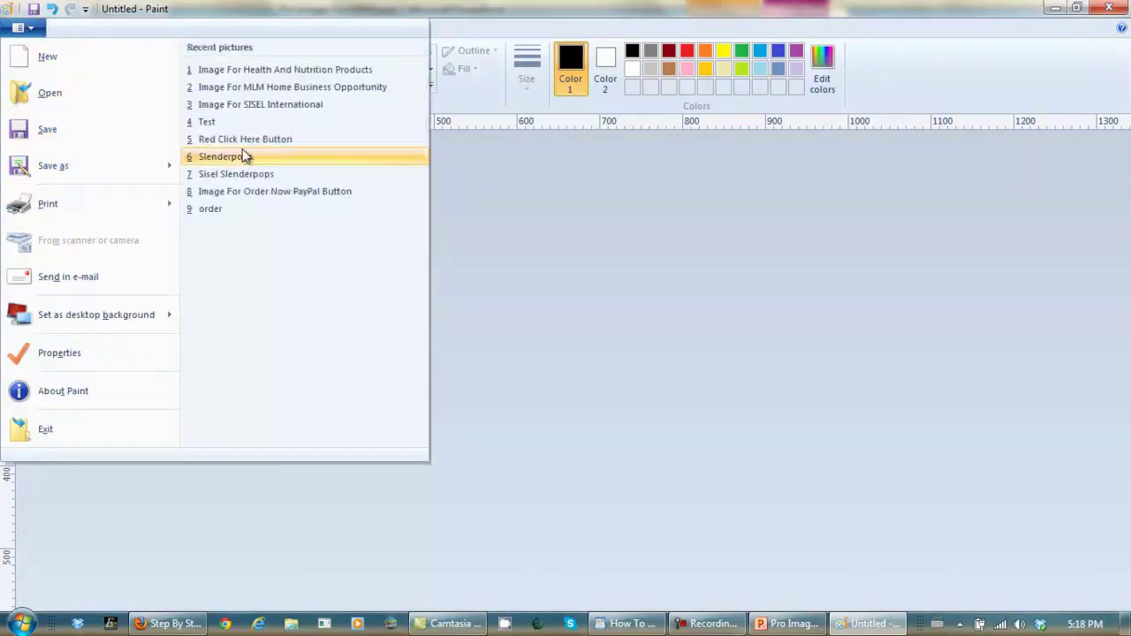
mouse_move(93, 172)
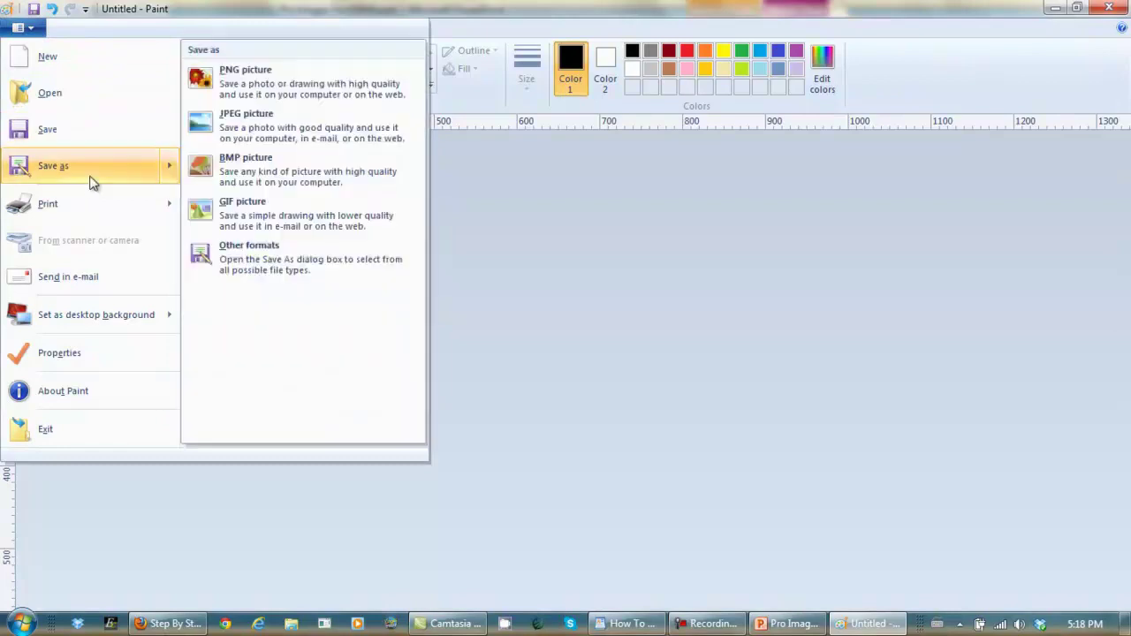
click(256, 129)
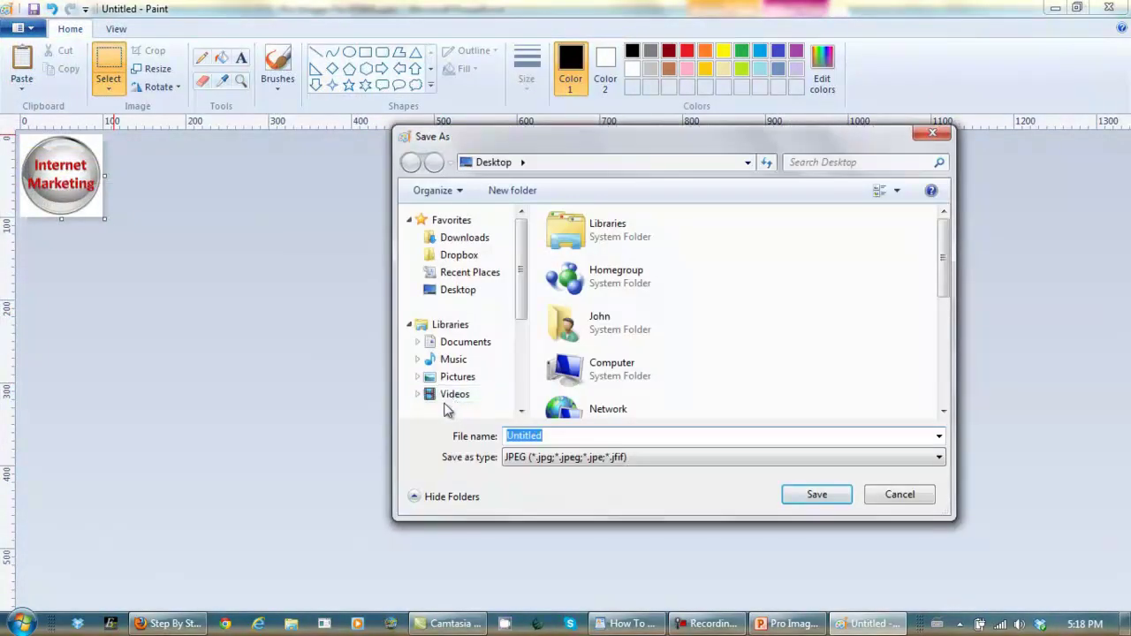
text(Image For Network Marketing Sidebar)
click(698, 434)
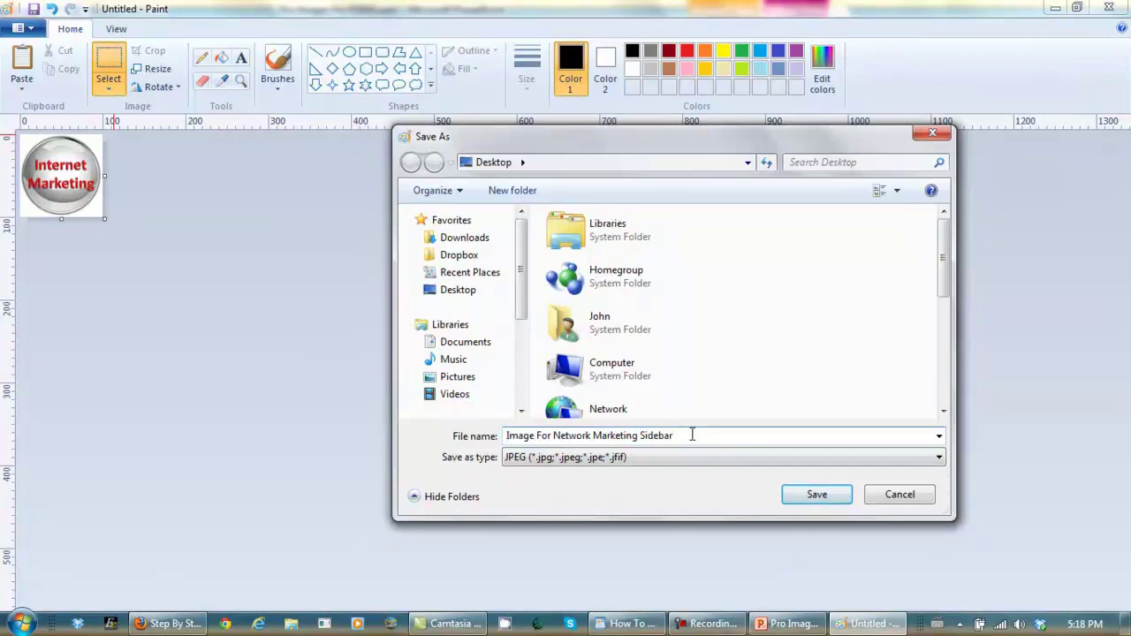
drag(692, 434, 476, 431)
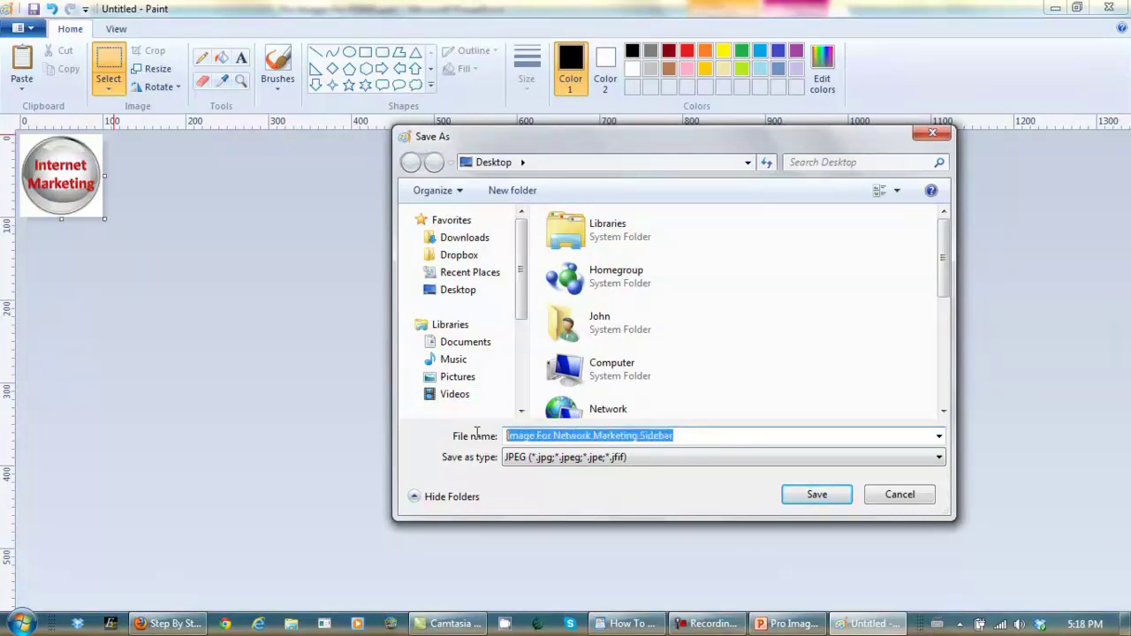
click(466, 292)
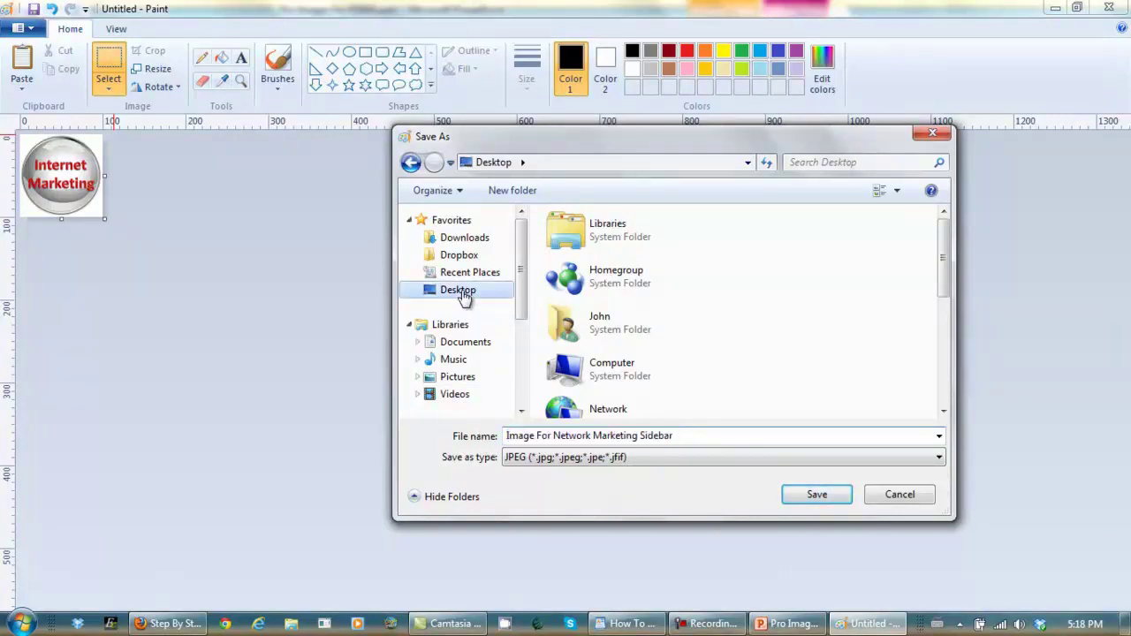
click(795, 494)
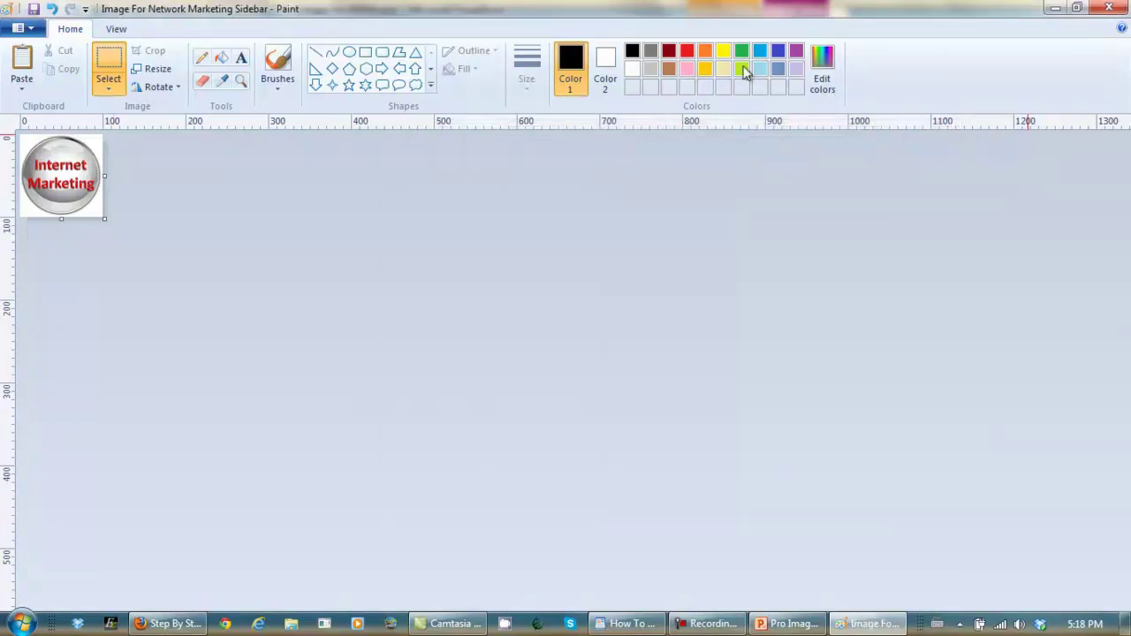
Start a new blank picture in Paint and switch to the PowerPoint presentation.
click(23, 28)
click(43, 57)
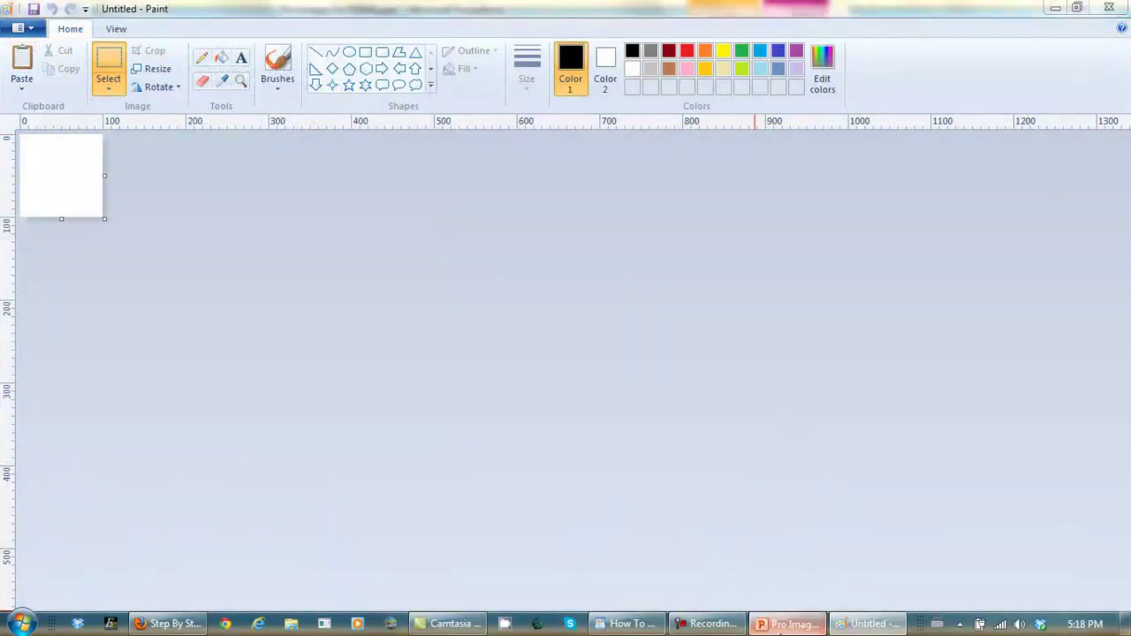
click(788, 624)
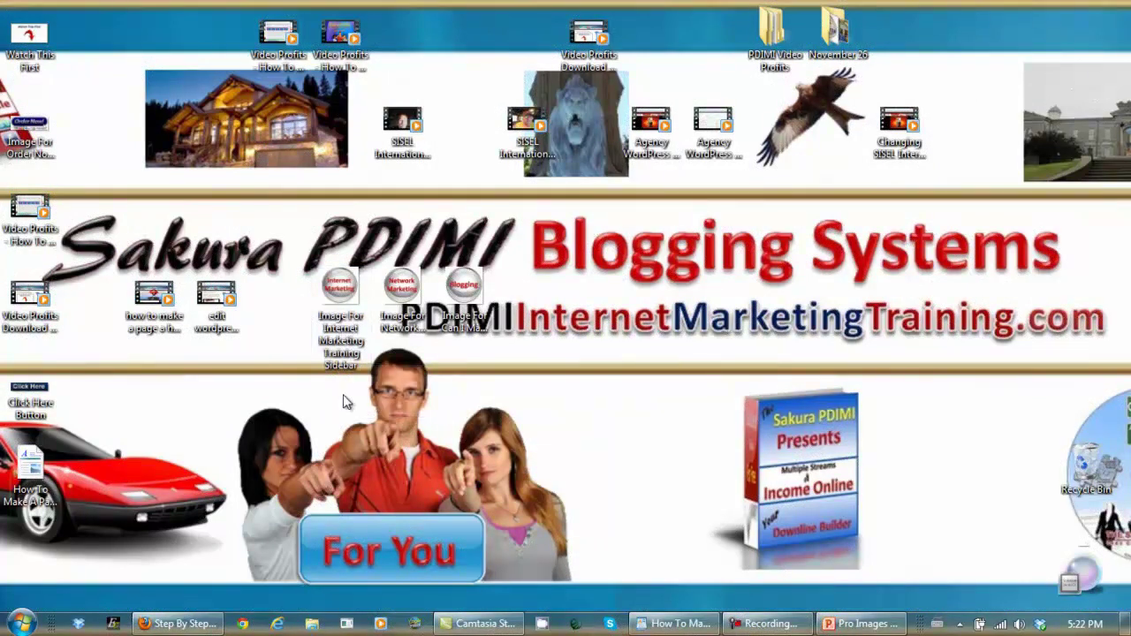
Check the file names of the Network Marketing and Blogging button images on the desktop.
click(401, 306)
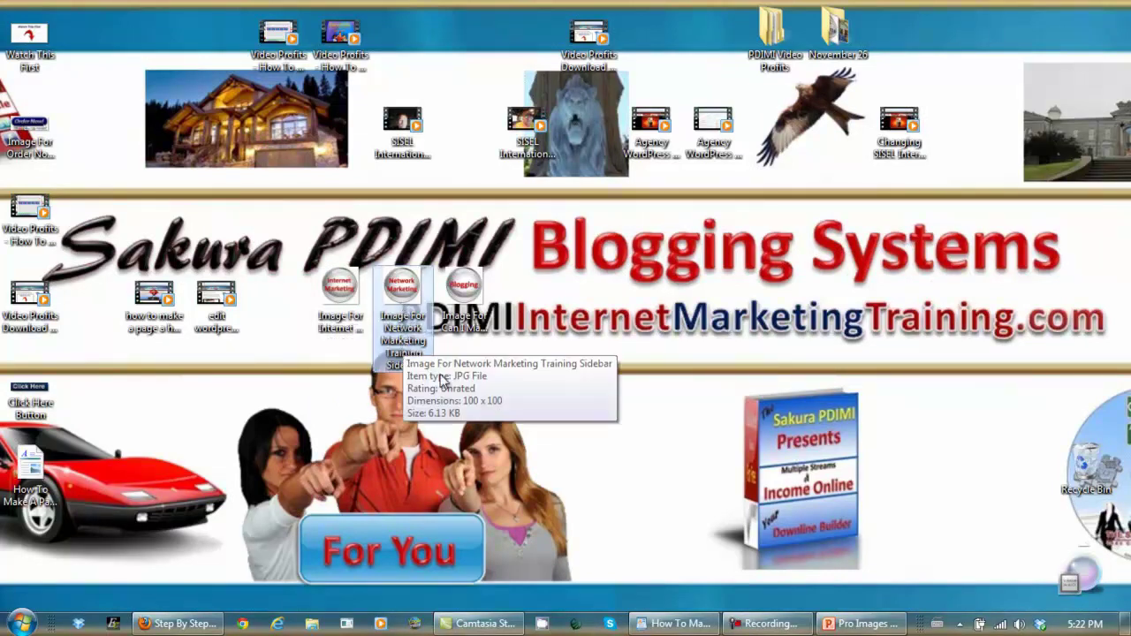
click(471, 309)
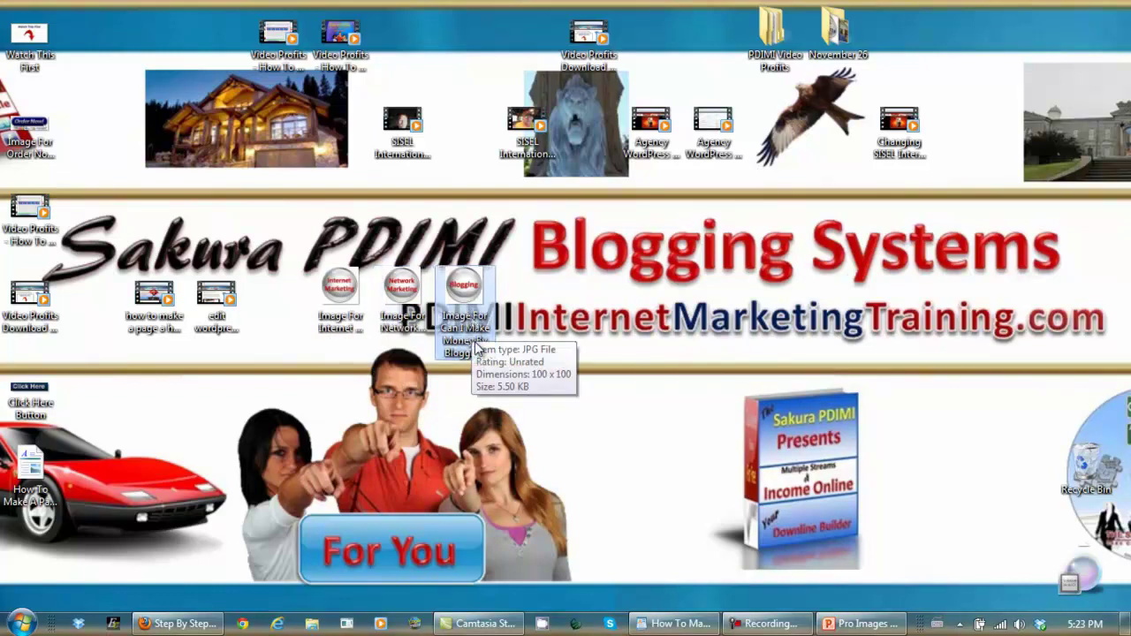
click(582, 384)
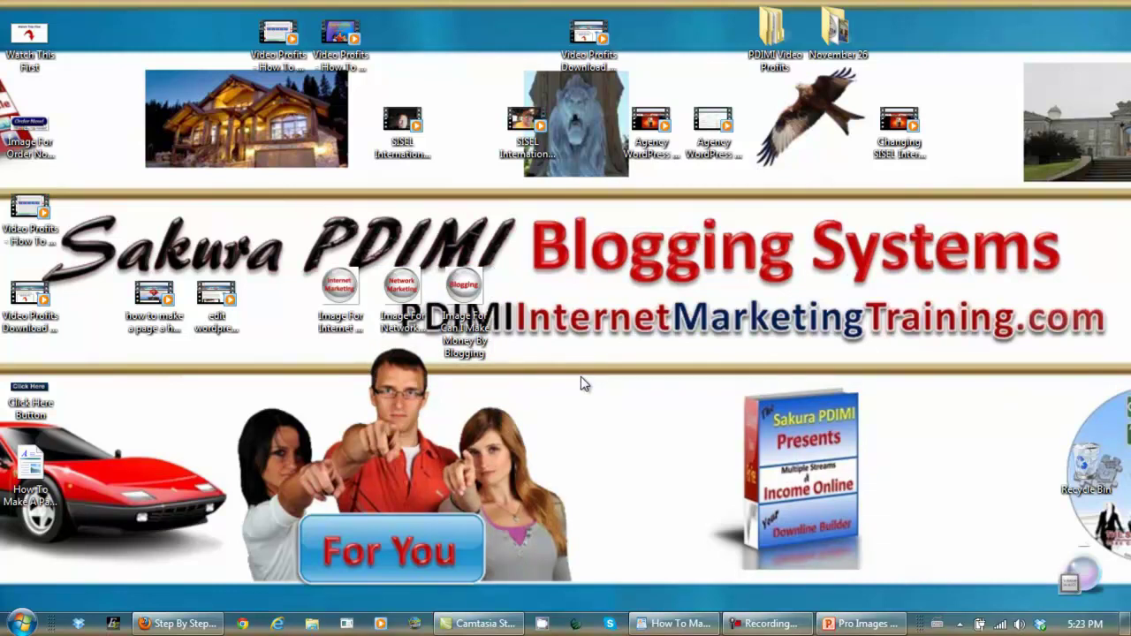
Switch to Firefox and examine the sidebar area below the opt-in form on the training course home page.
click(178, 623)
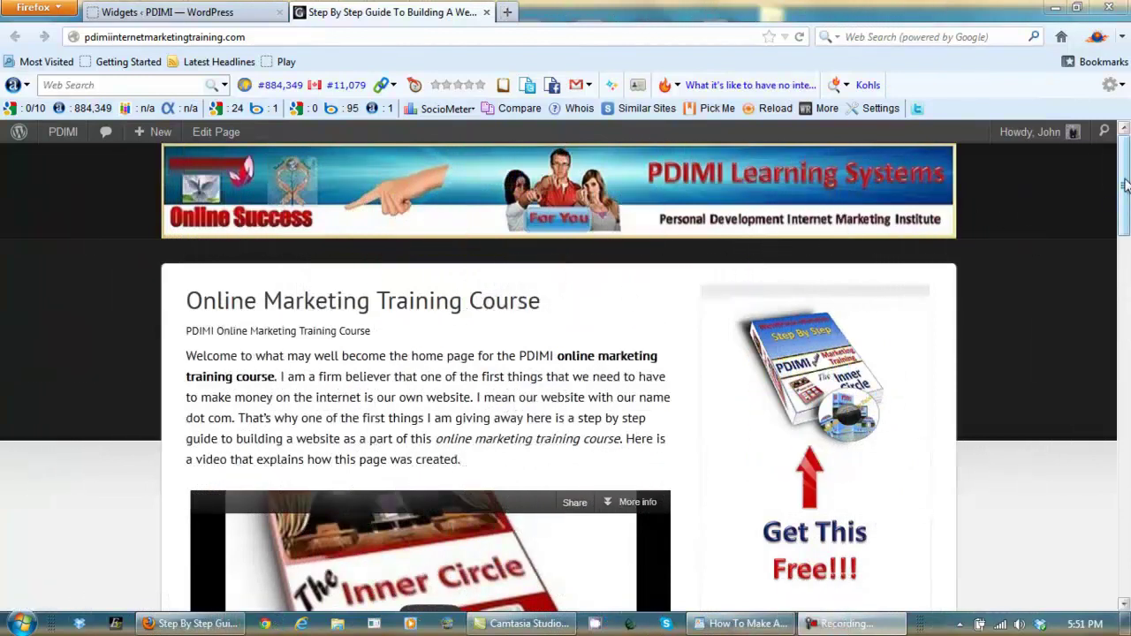
drag(1124, 181, 1125, 292)
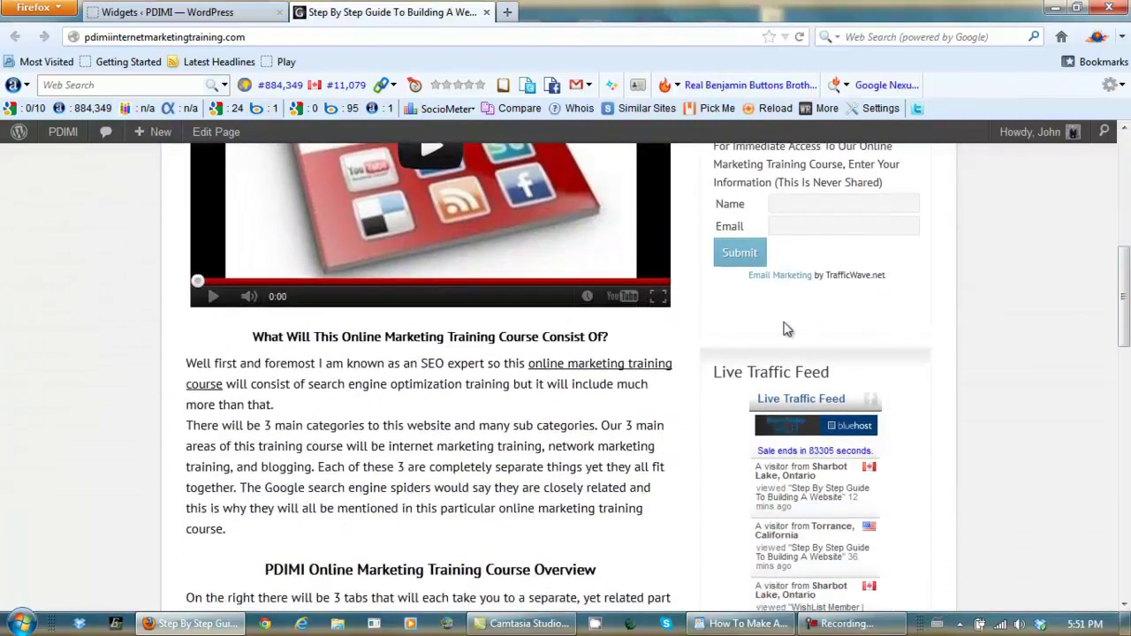
drag(1126, 322, 1126, 221)
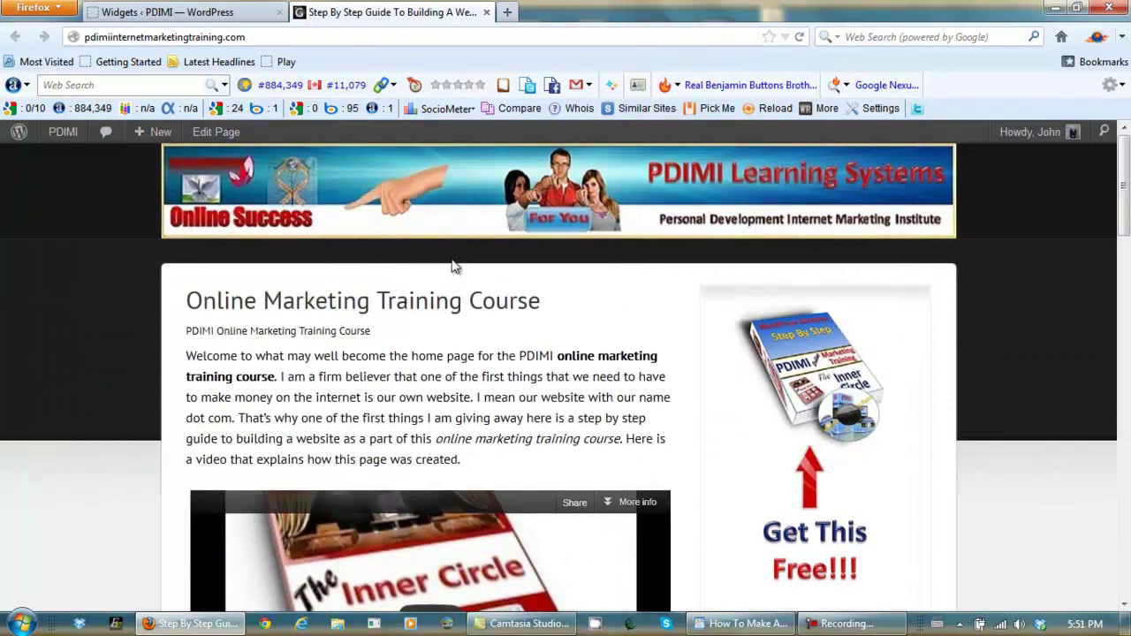
Open the draft page "Test" for editing from the WordPress list of all pages.
click(177, 12)
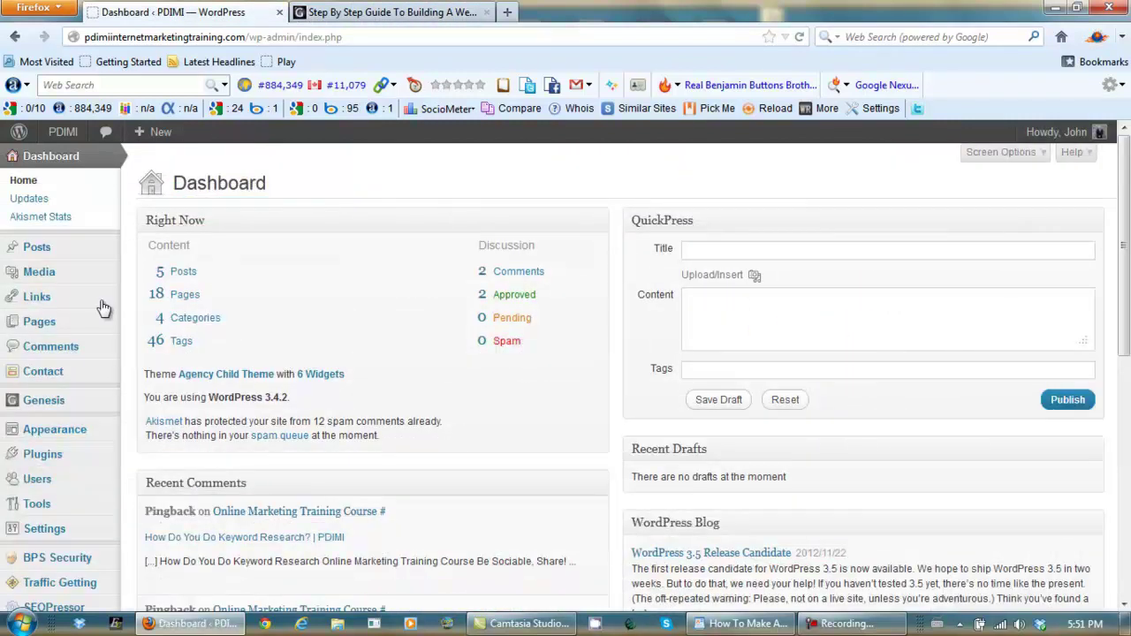
mouse_move(112, 320)
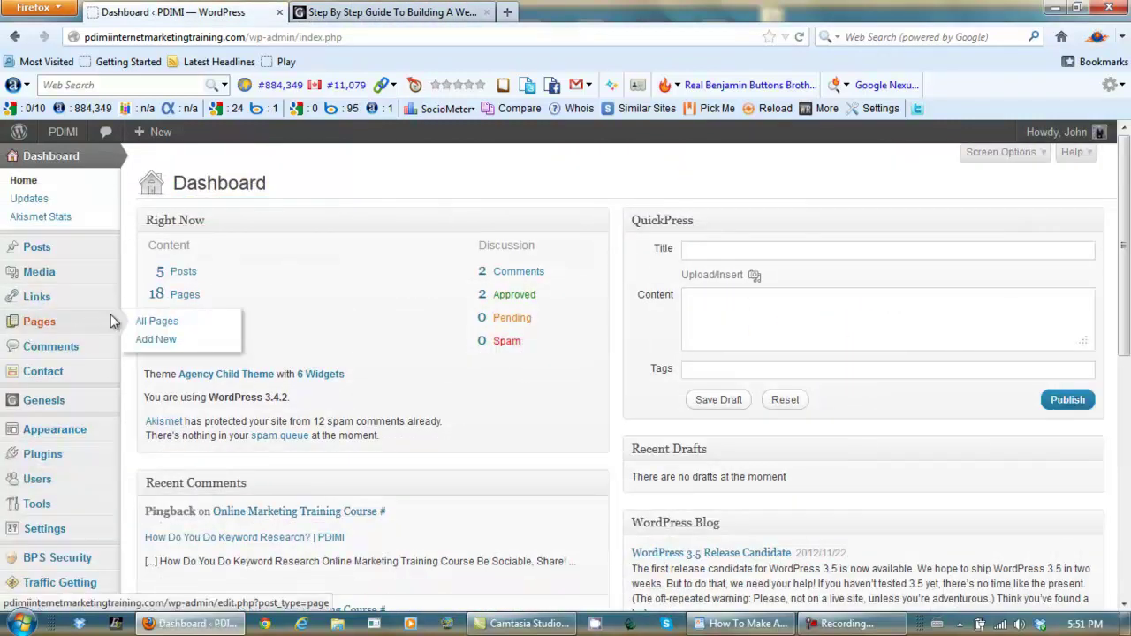
click(155, 323)
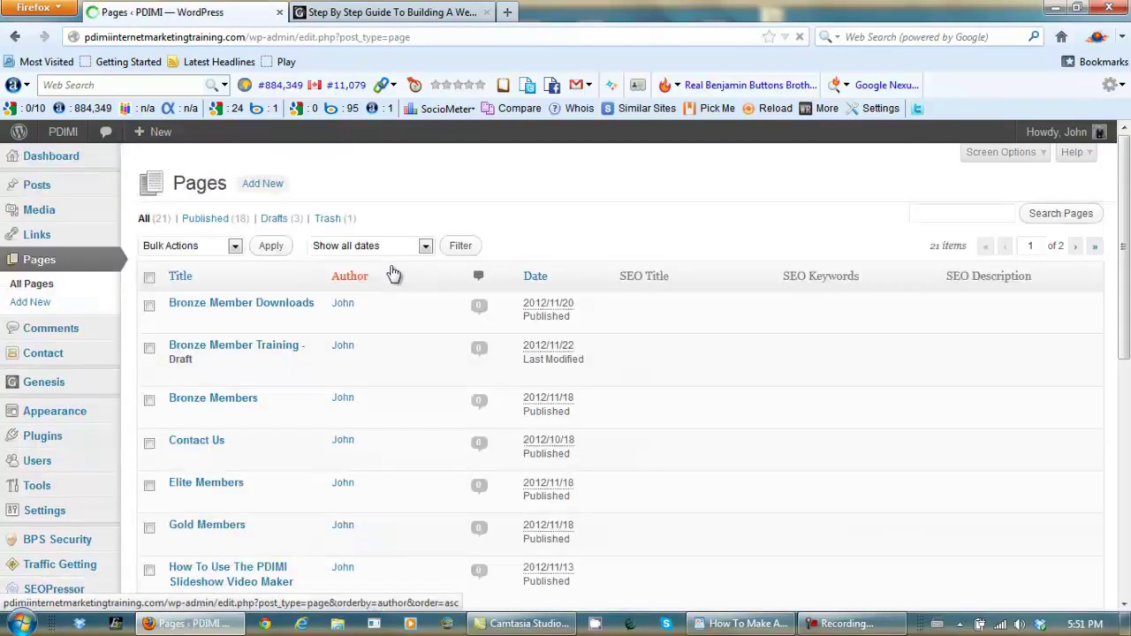
drag(1124, 183, 1125, 397)
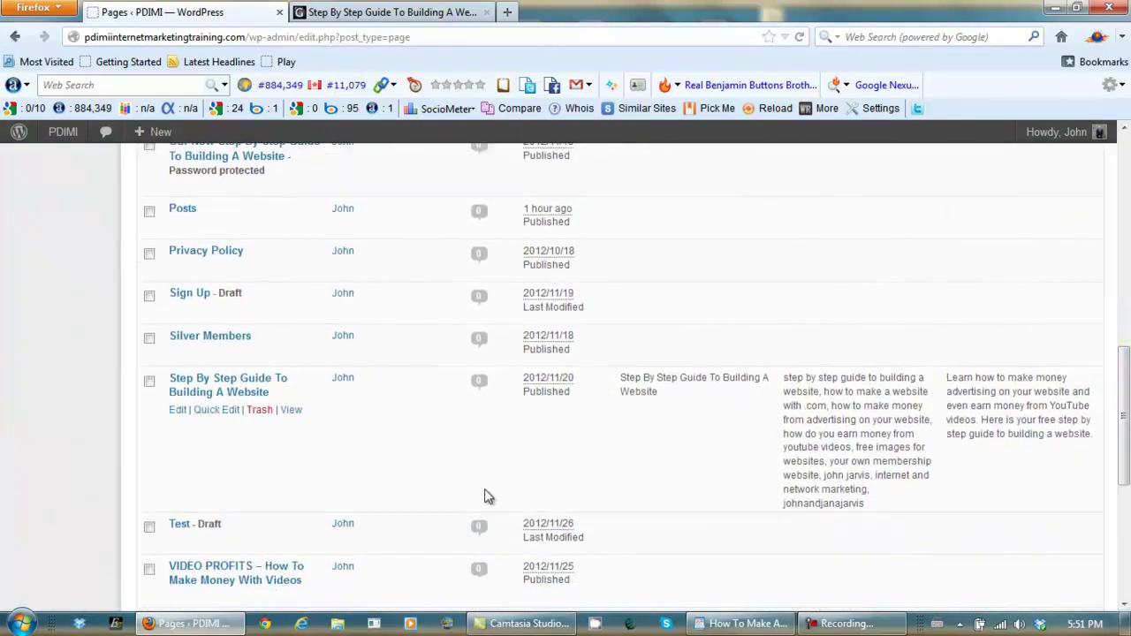
click(177, 543)
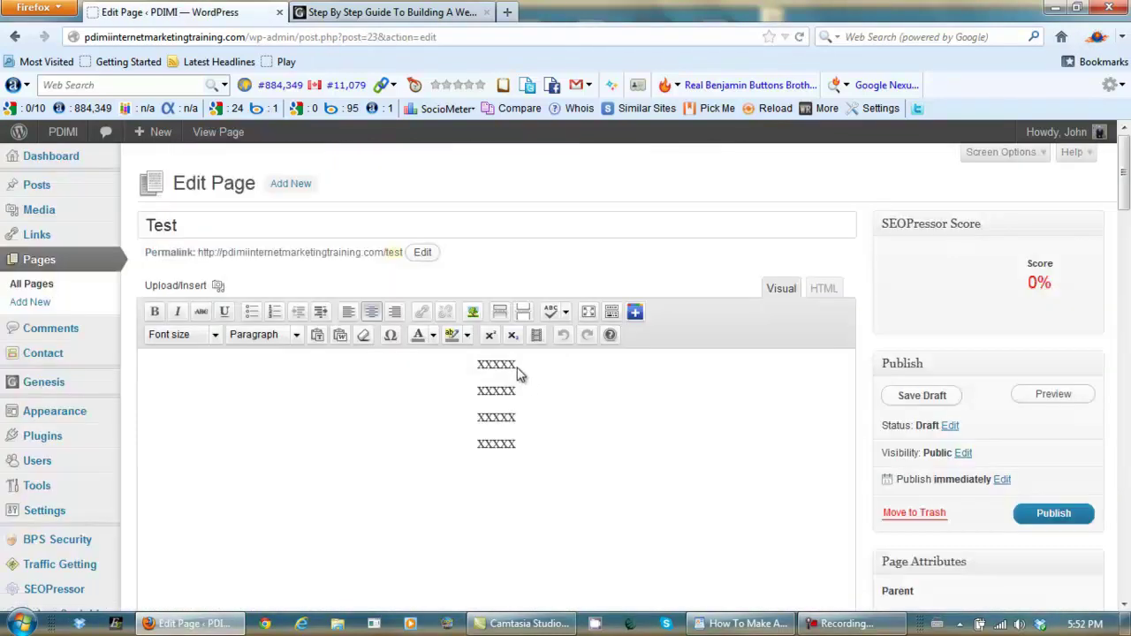
Select the first XXXXX placeholder line on the Test page and check the space below the opt-in form in the live sidebar.
drag(517, 366, 477, 398)
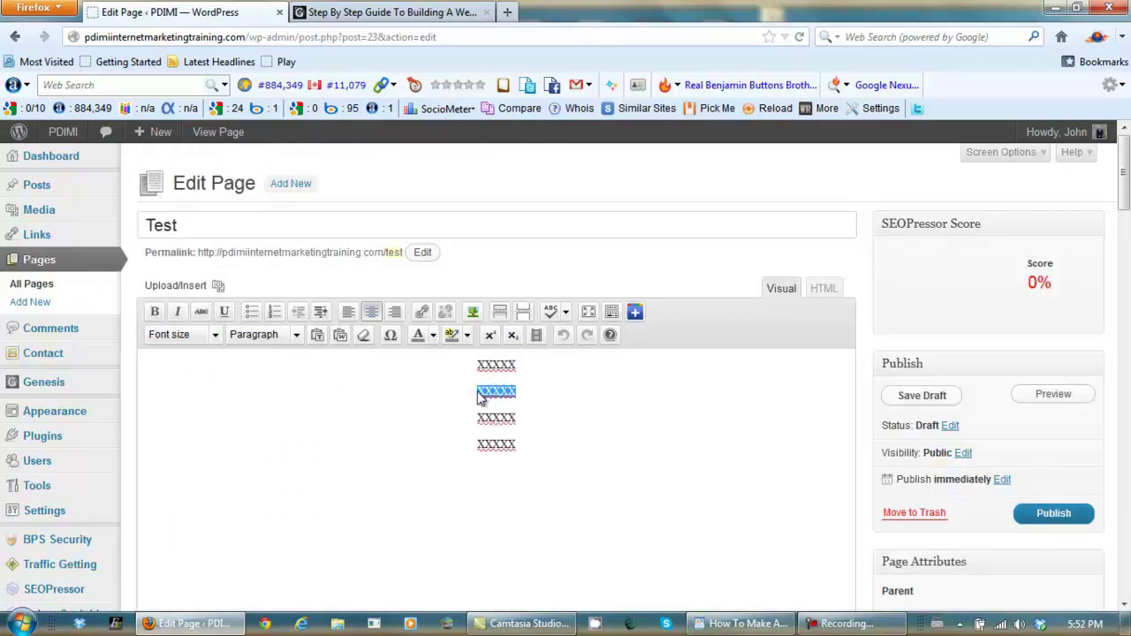
click(537, 371)
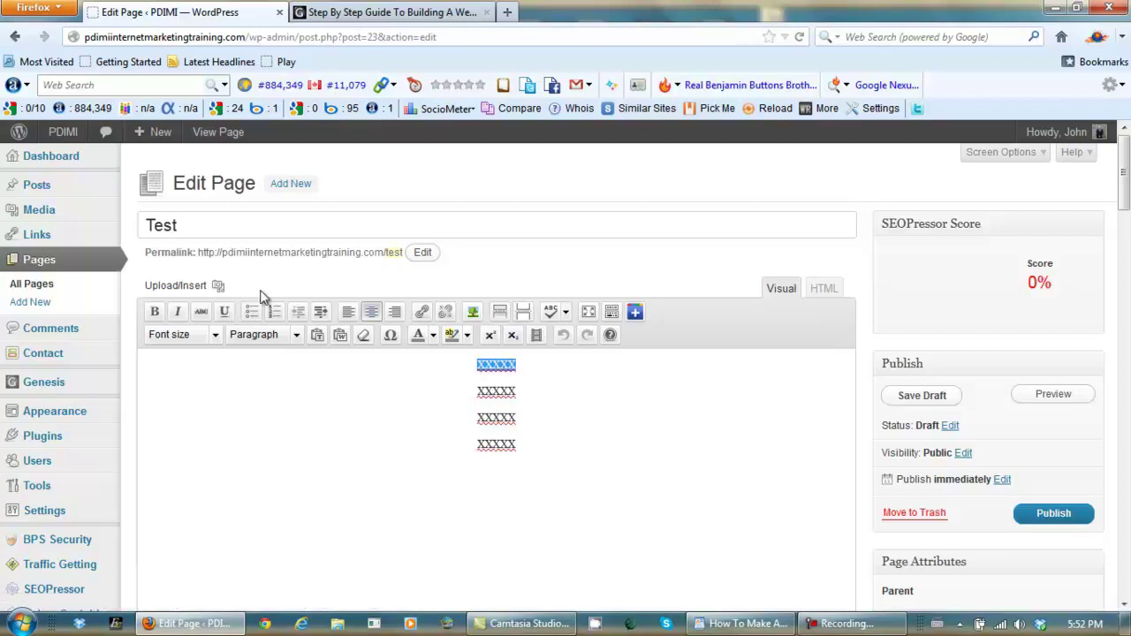
click(395, 9)
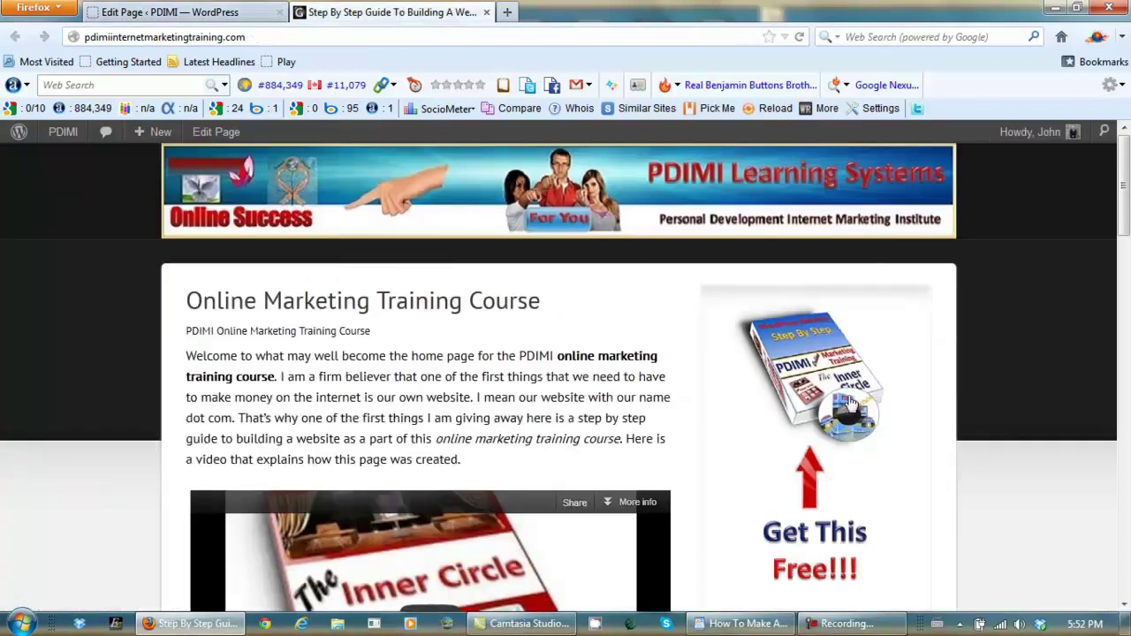
scroll(855, 395, down, 3)
scroll(855, 395, down, 1)
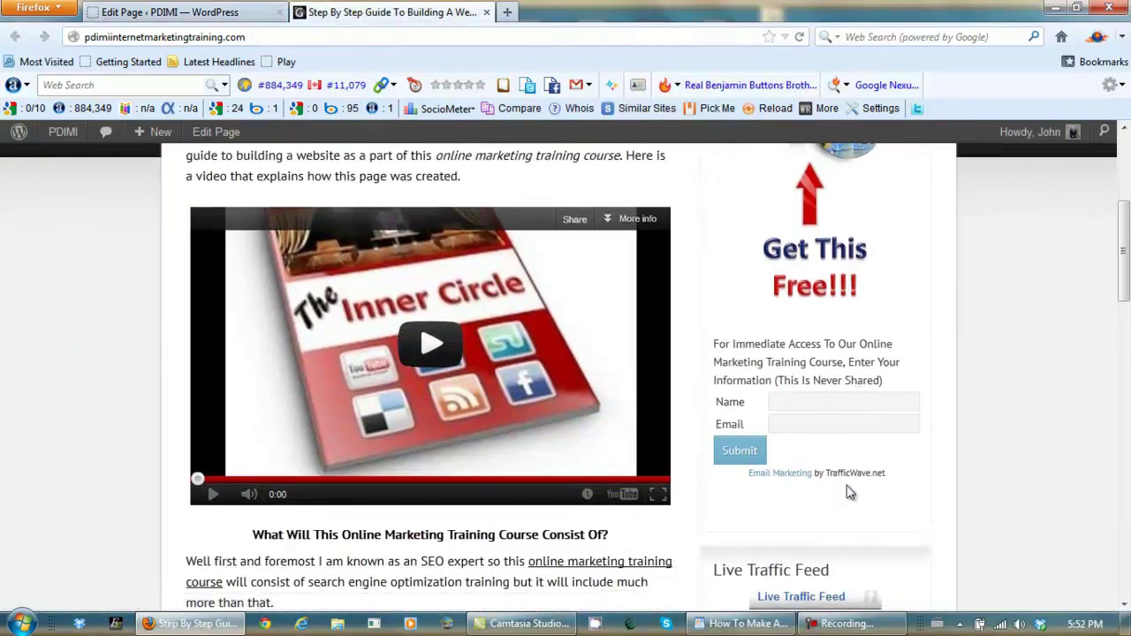
click(216, 18)
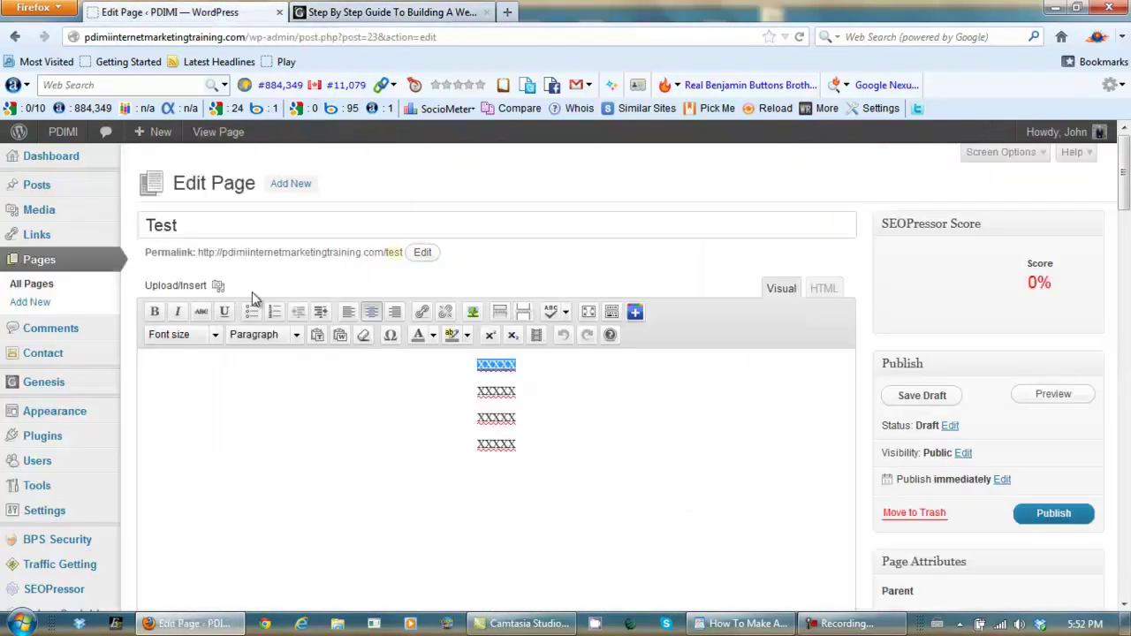
Upload the desktop image "Image For Internet Marketing Training Sidebar" to the Test page's media.
click(218, 287)
click(218, 289)
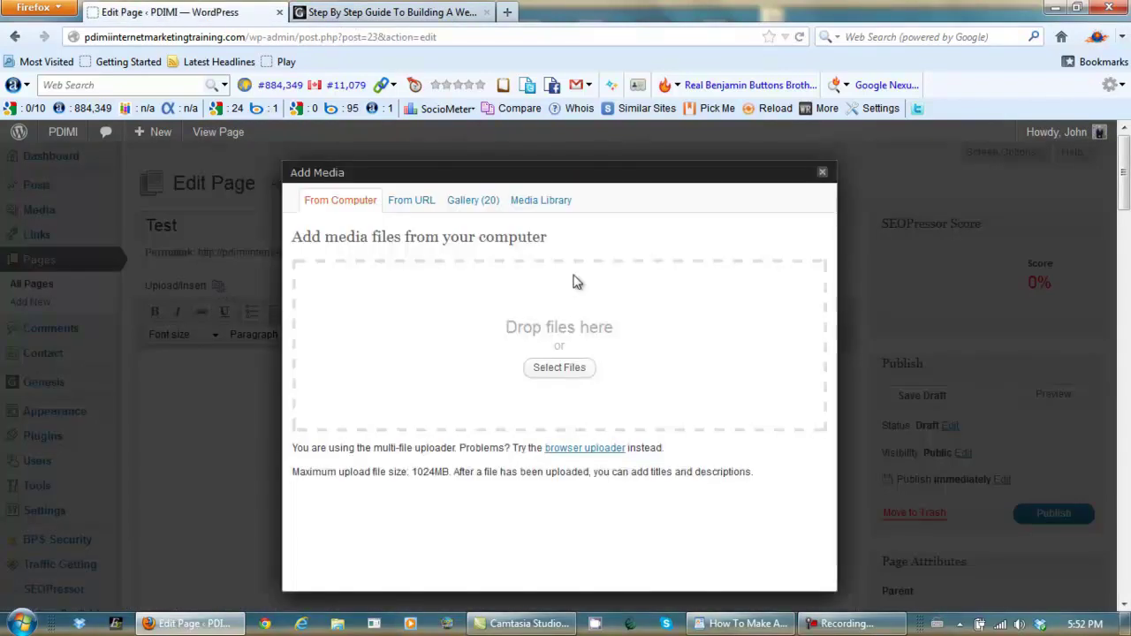
click(565, 371)
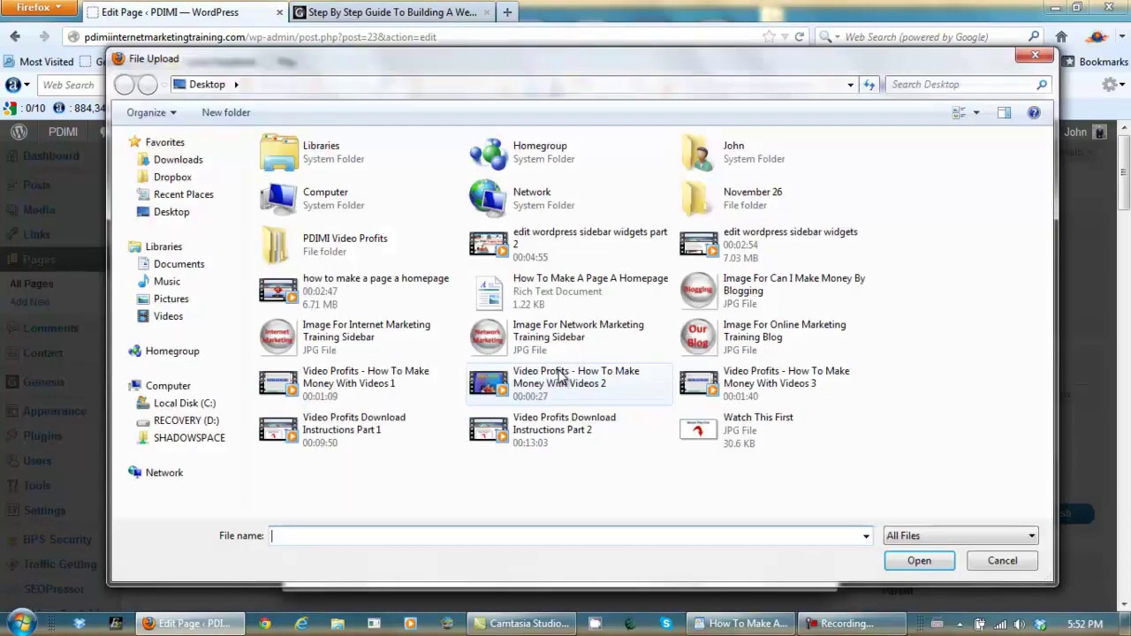
click(344, 340)
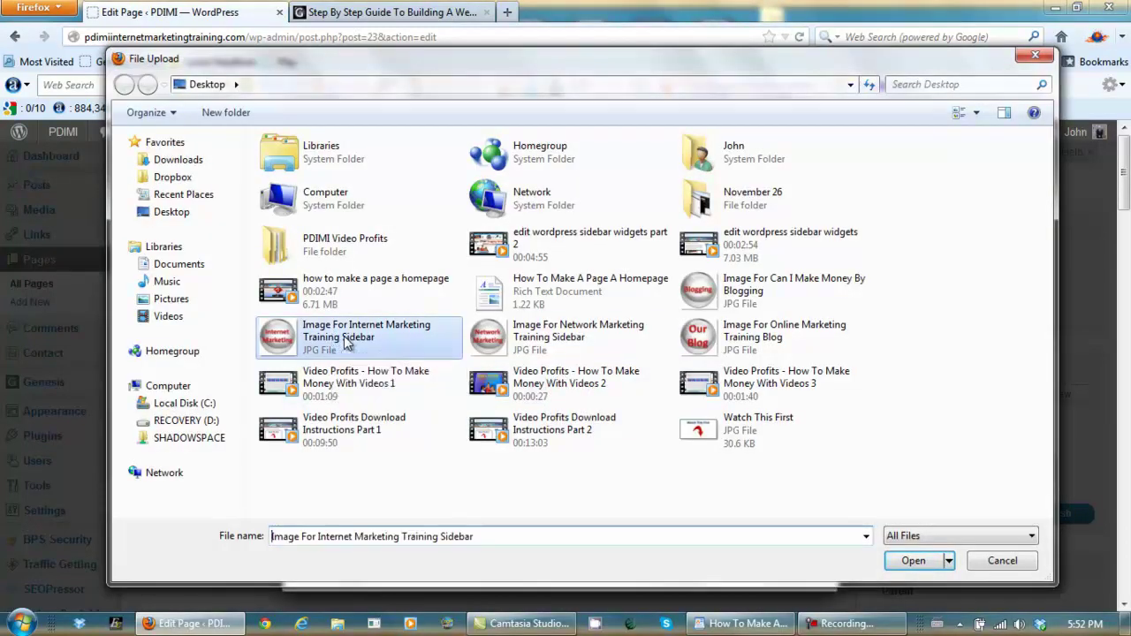
click(908, 566)
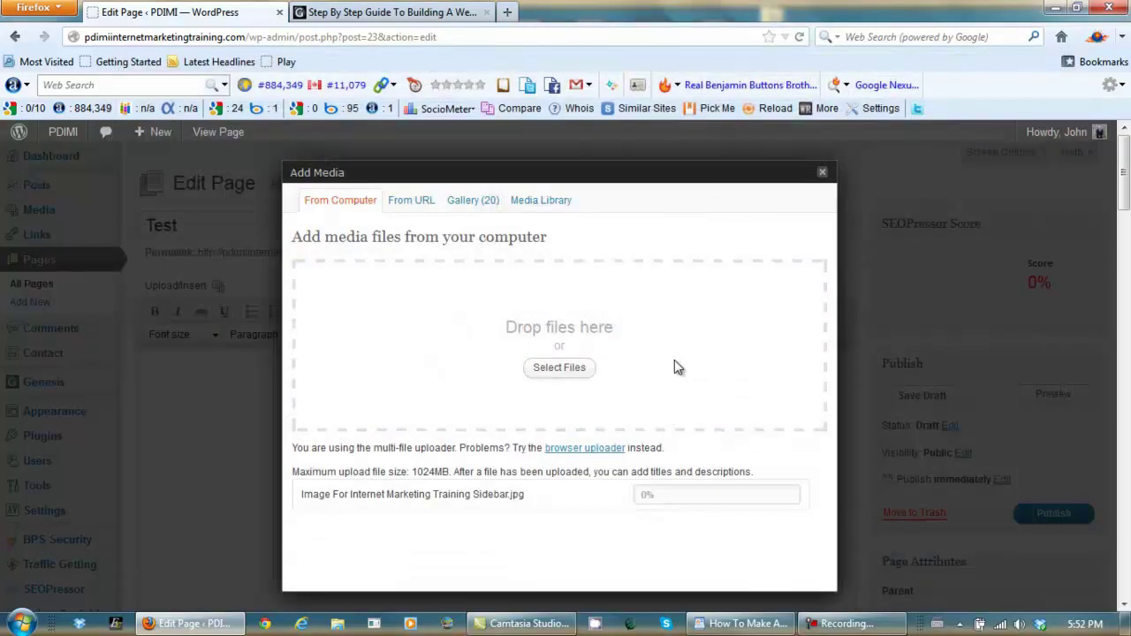
Copy the title "Image For Internet Marketing Training Sidebar" into the alternate text and insert the image centered at full size, replacing the first placeholder.
scroll(841, 292, down, 5)
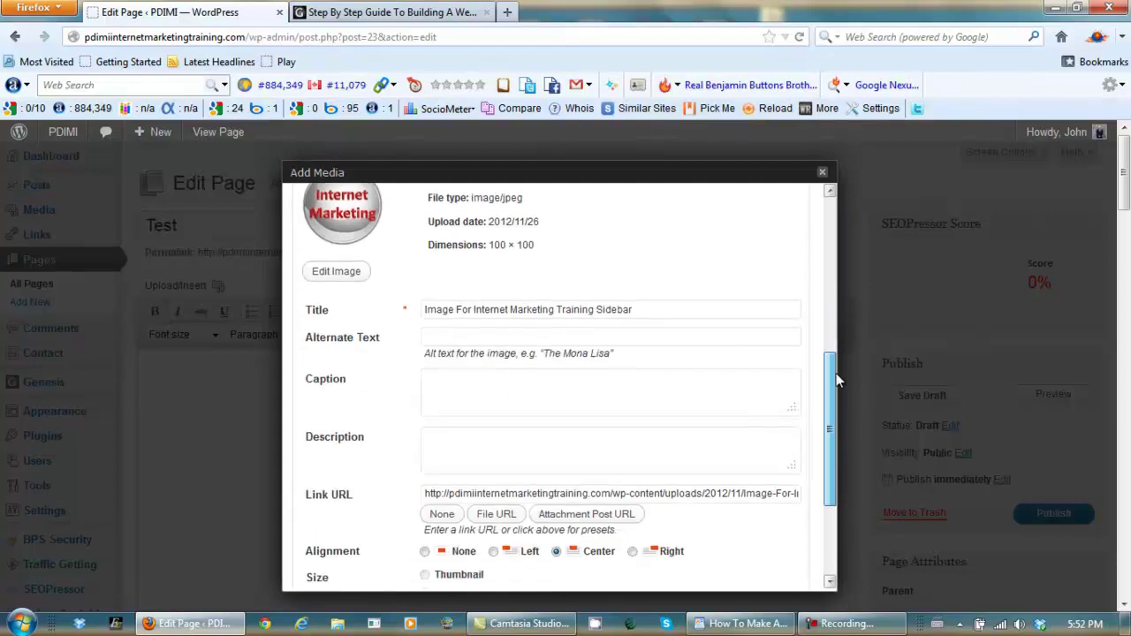
drag(634, 293, 398, 298)
key(ctrl+c)
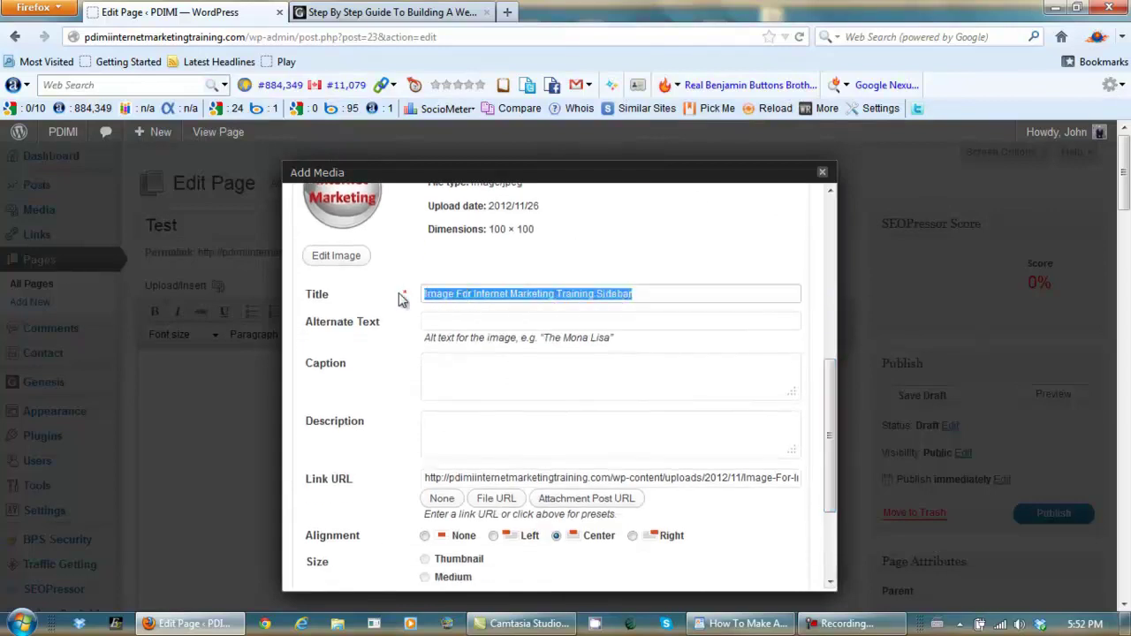
click(465, 320)
key(ctrl+v)
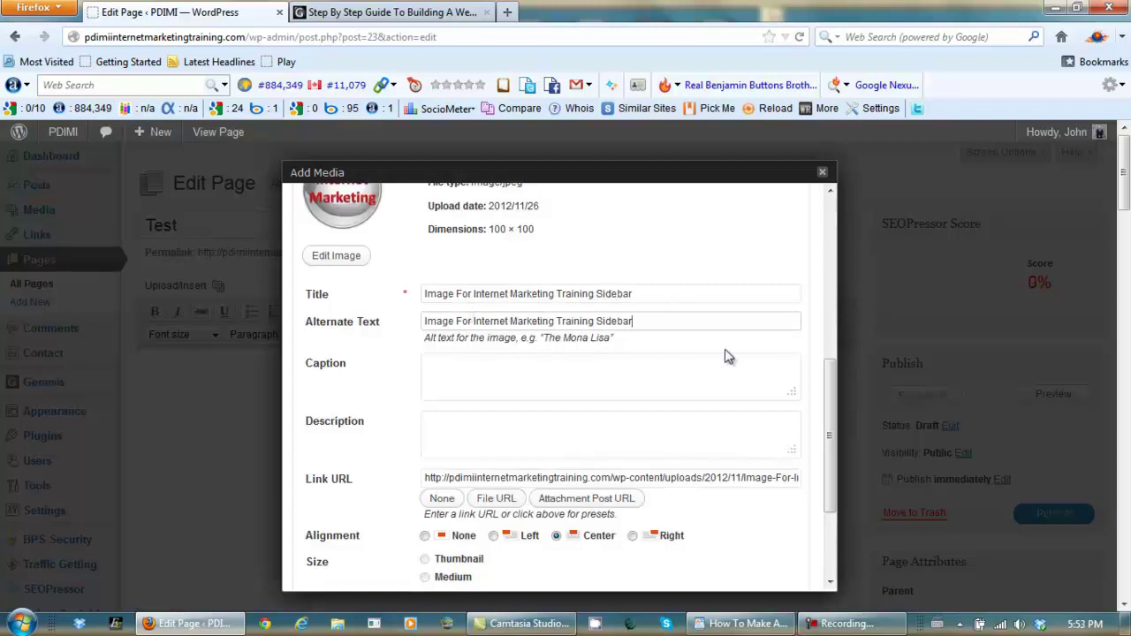
drag(830, 386, 830, 452)
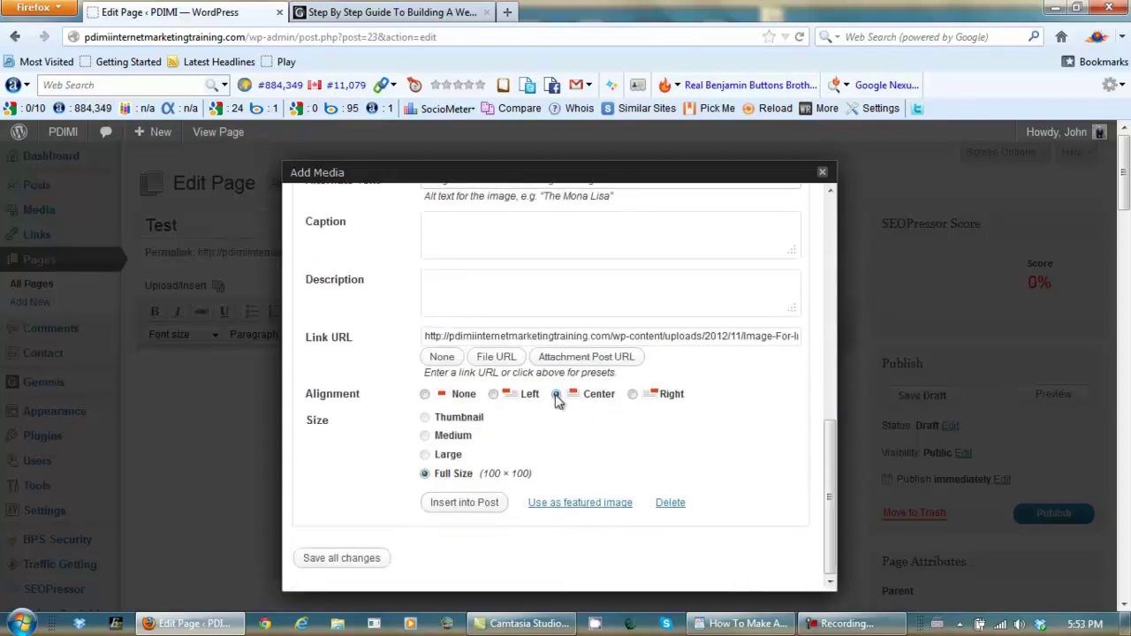
click(451, 503)
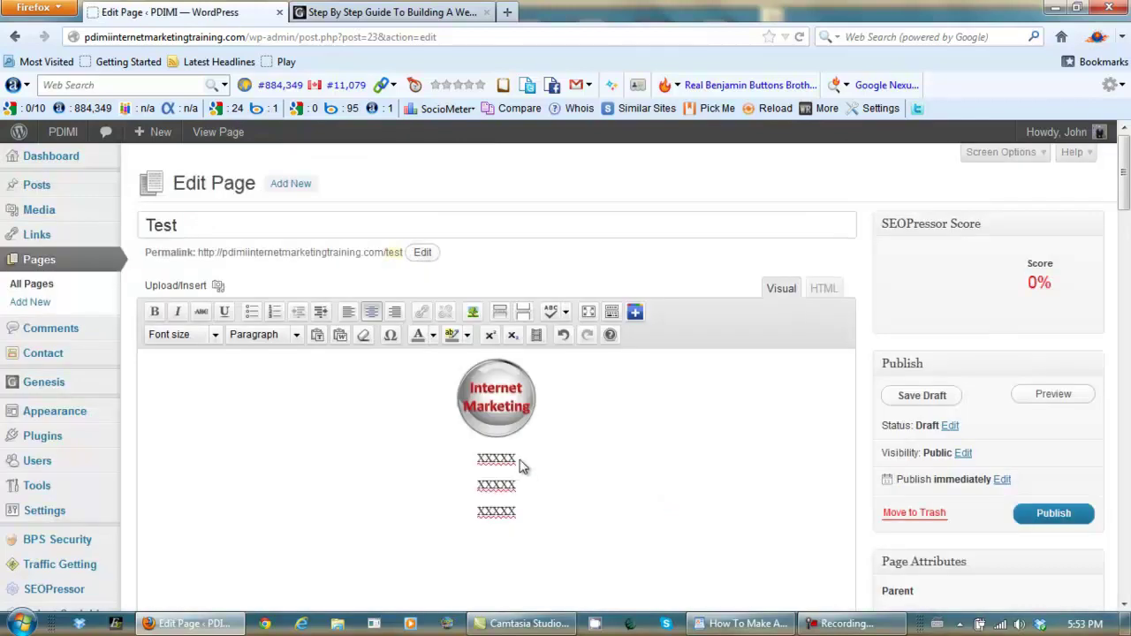
Select the second XXXXX placeholder on the Test page and check the column of button images down to "Our Blog".
drag(518, 458, 488, 456)
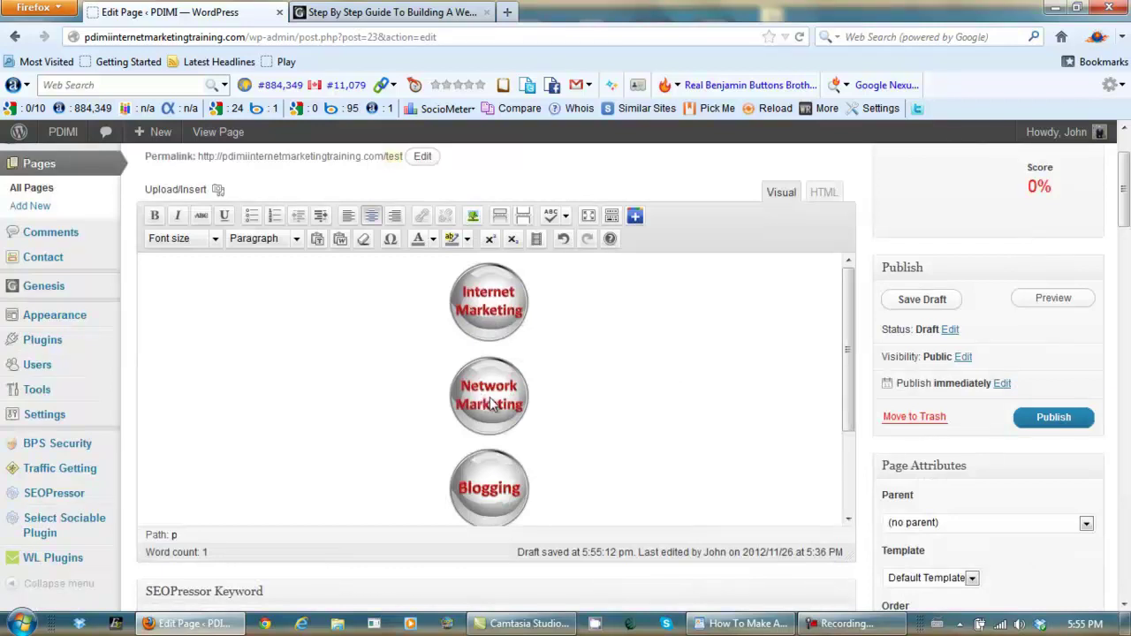
drag(846, 307, 846, 389)
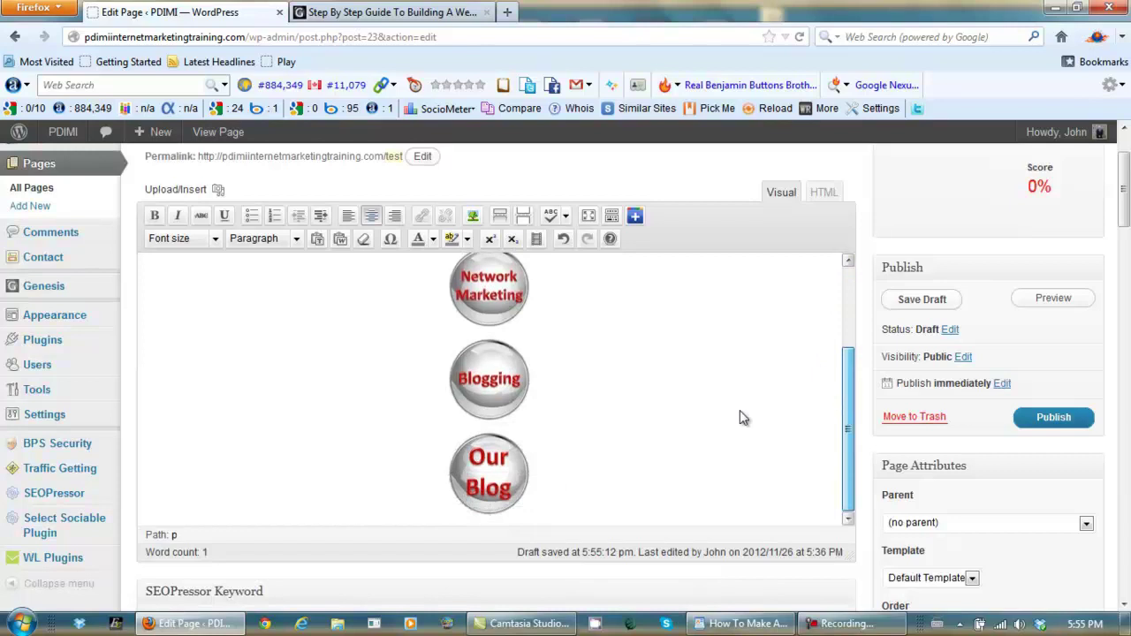
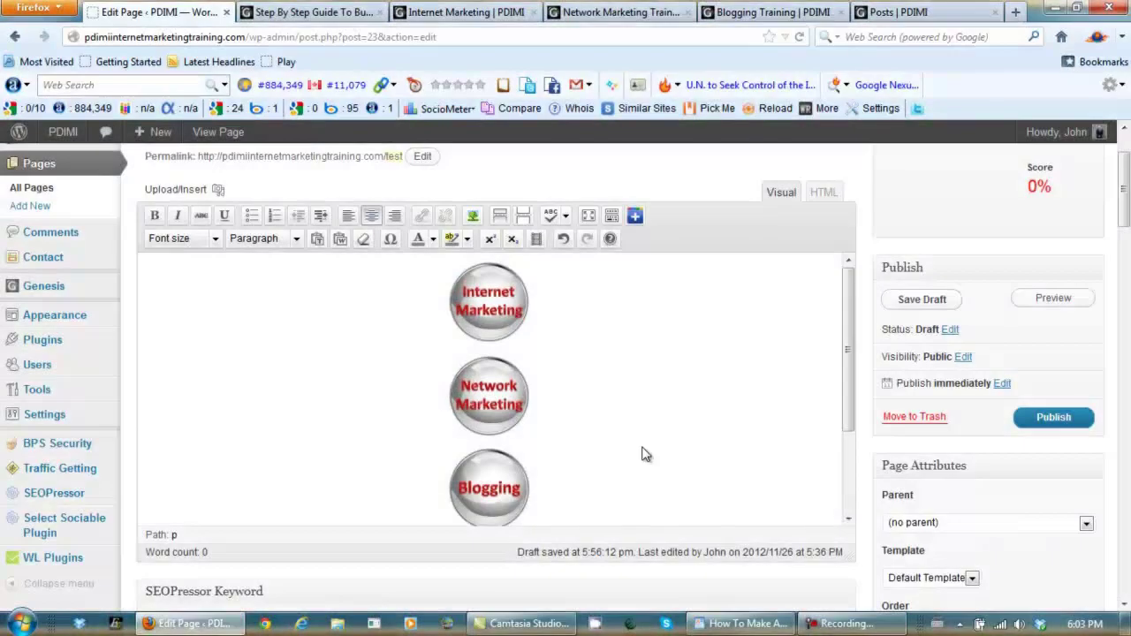
Copy the web address of the Internet Marketing page and close that page.
click(468, 18)
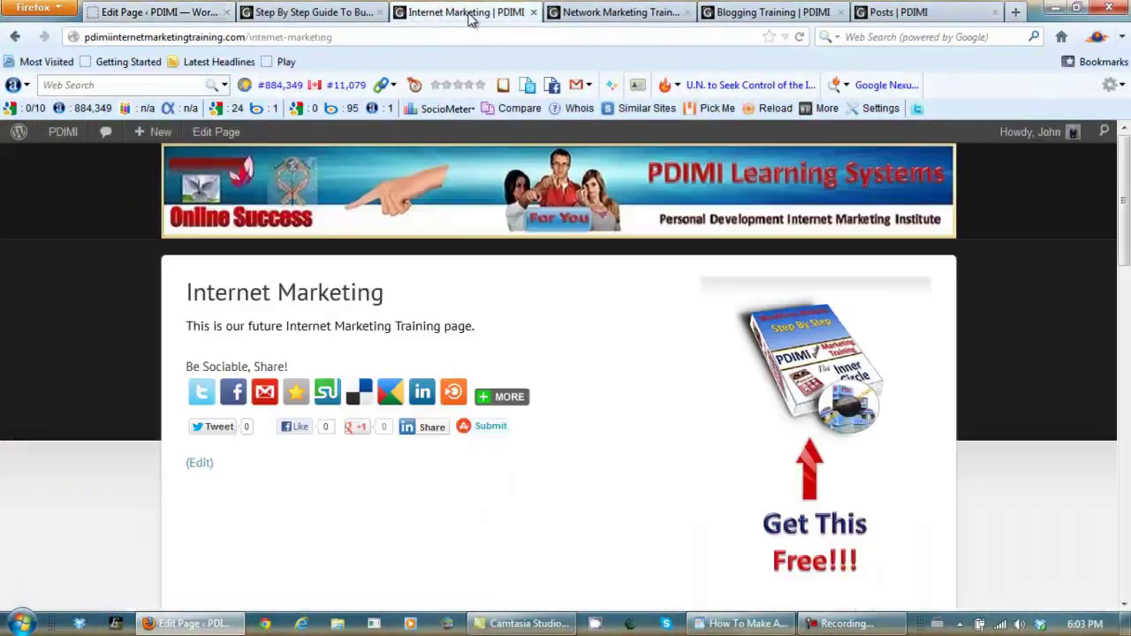
click(409, 38)
key(ctrl+c)
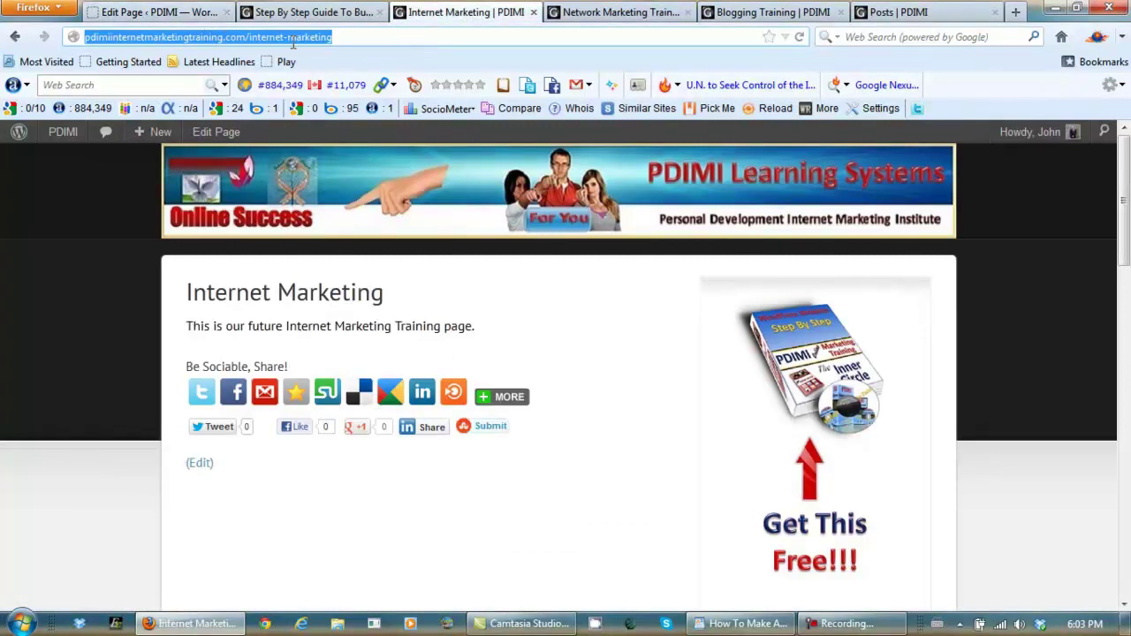
click(533, 13)
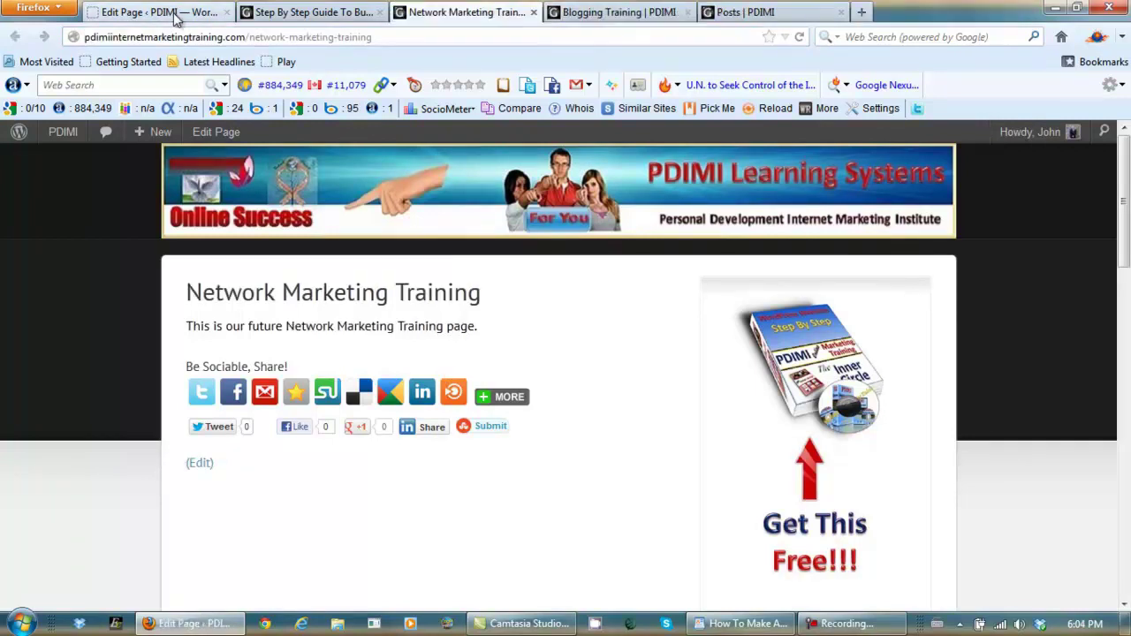
Link the Internet Marketing image on the Test page to the copied address, titled "Internet Marketing Training" and opening in a new window/tab.
click(176, 12)
click(497, 309)
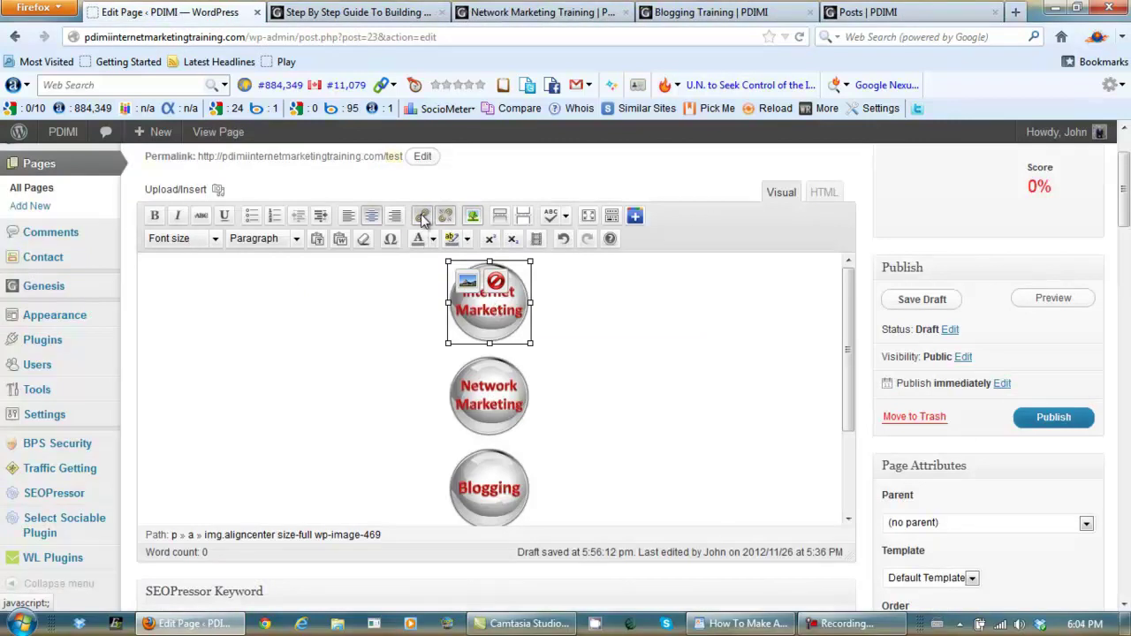
click(423, 217)
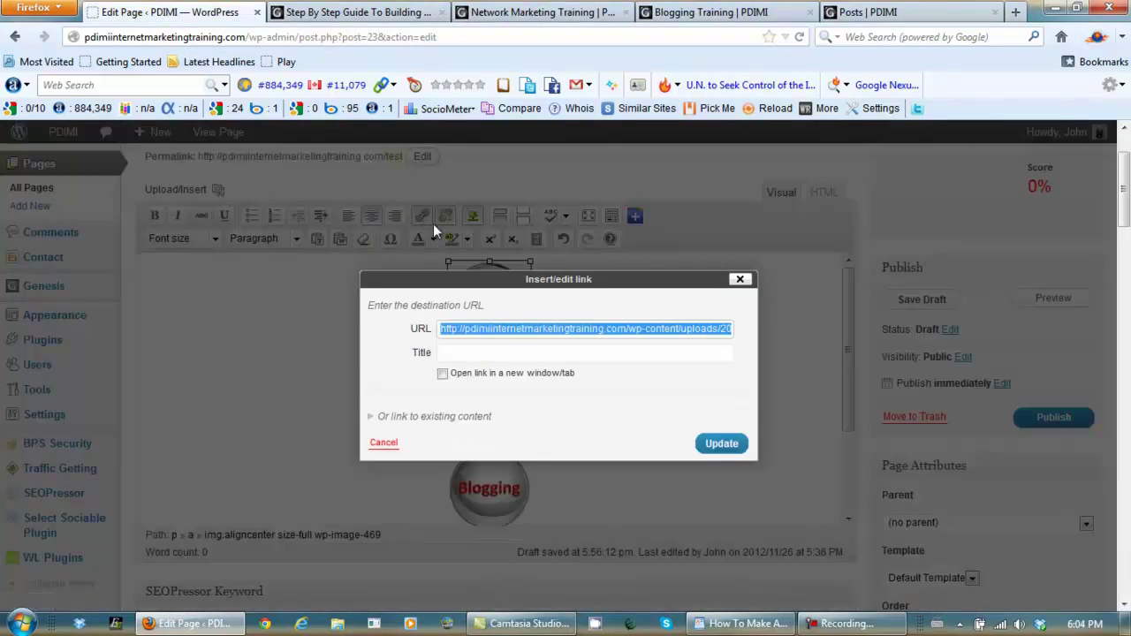
key(ctrl+v)
click(553, 352)
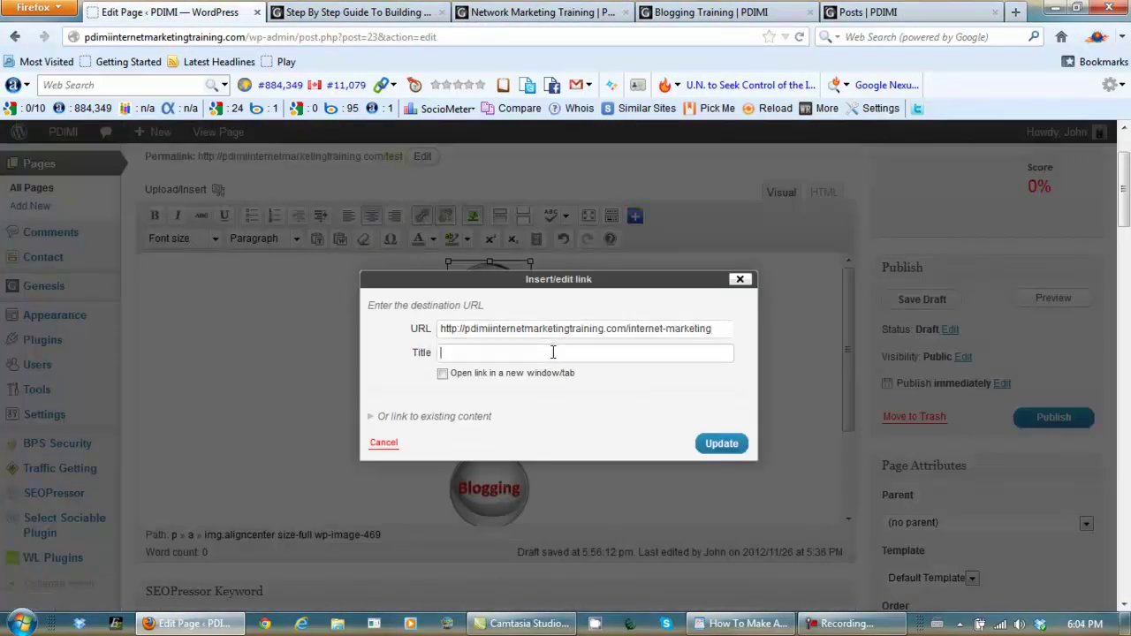
text(I)
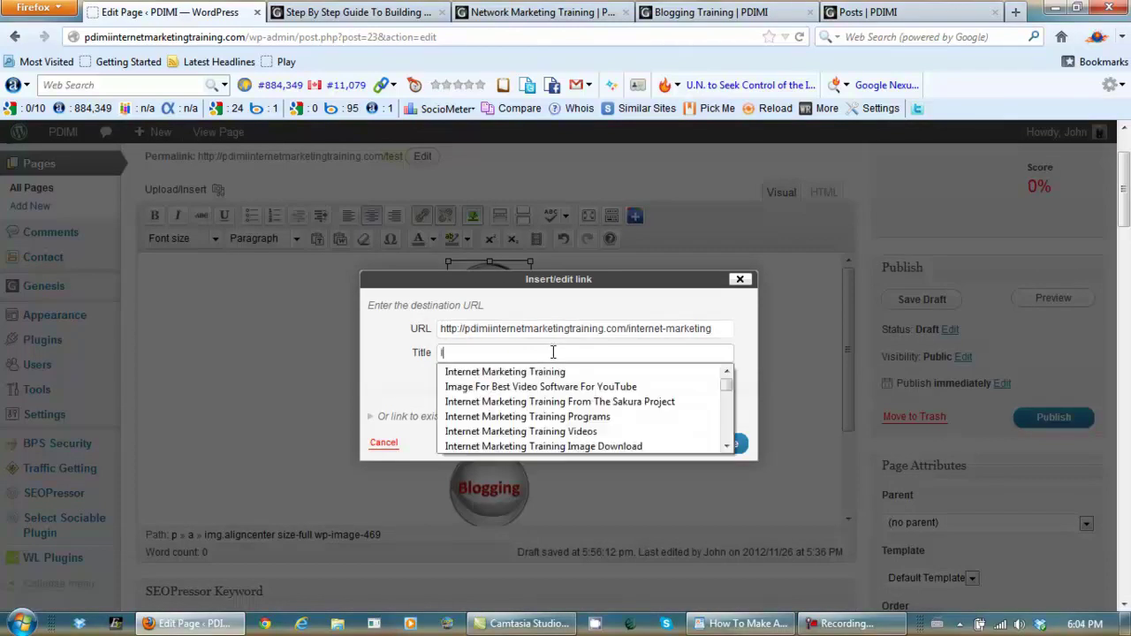
text(nternet Ma)
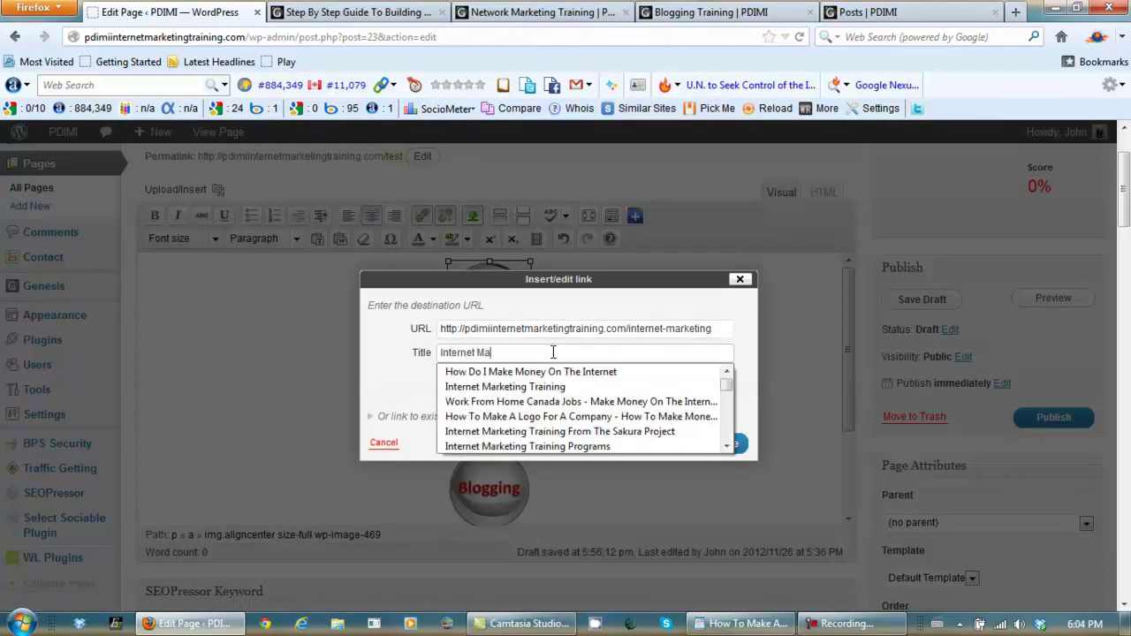
text(rketing Training)
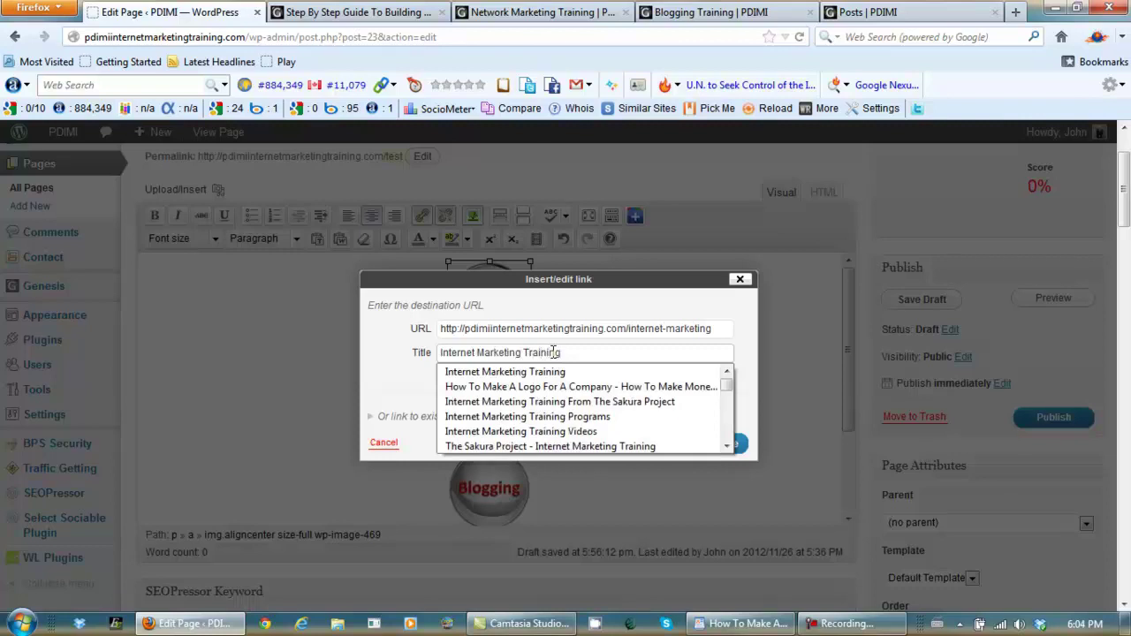
click(459, 373)
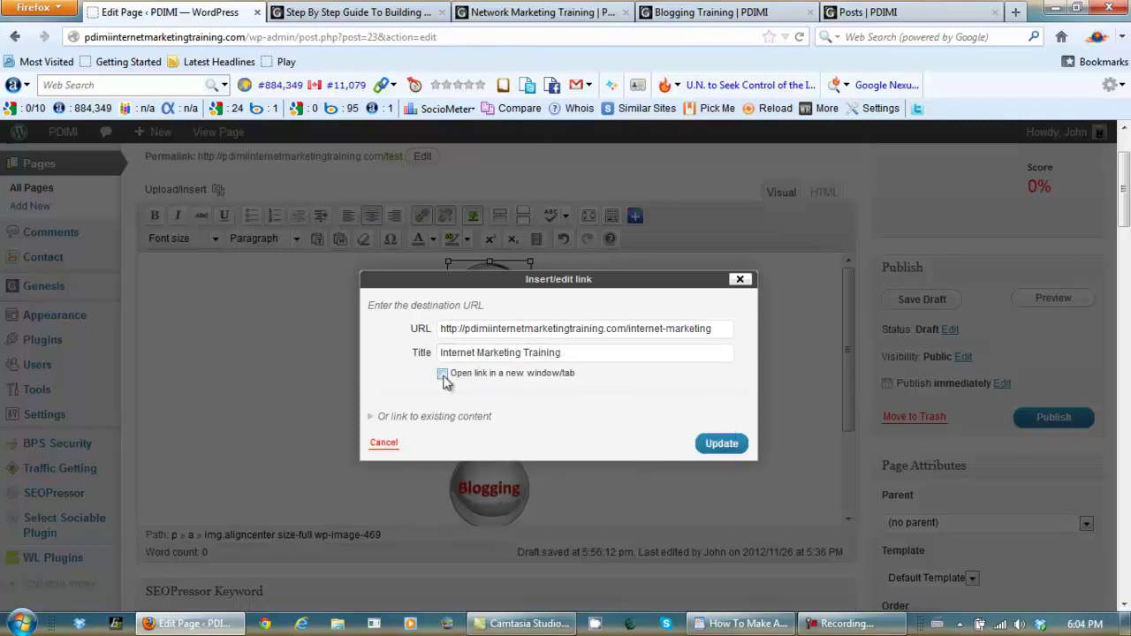
click(721, 443)
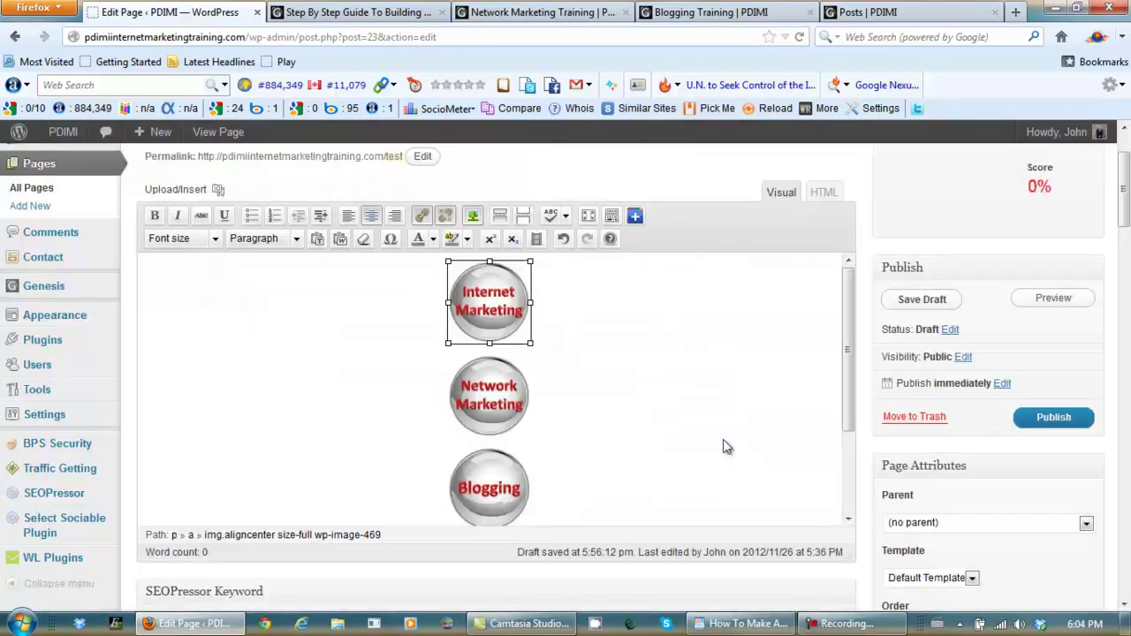
Select the Network Marketing image, copy the Network Marketing Training page's web address and close that page.
click(491, 395)
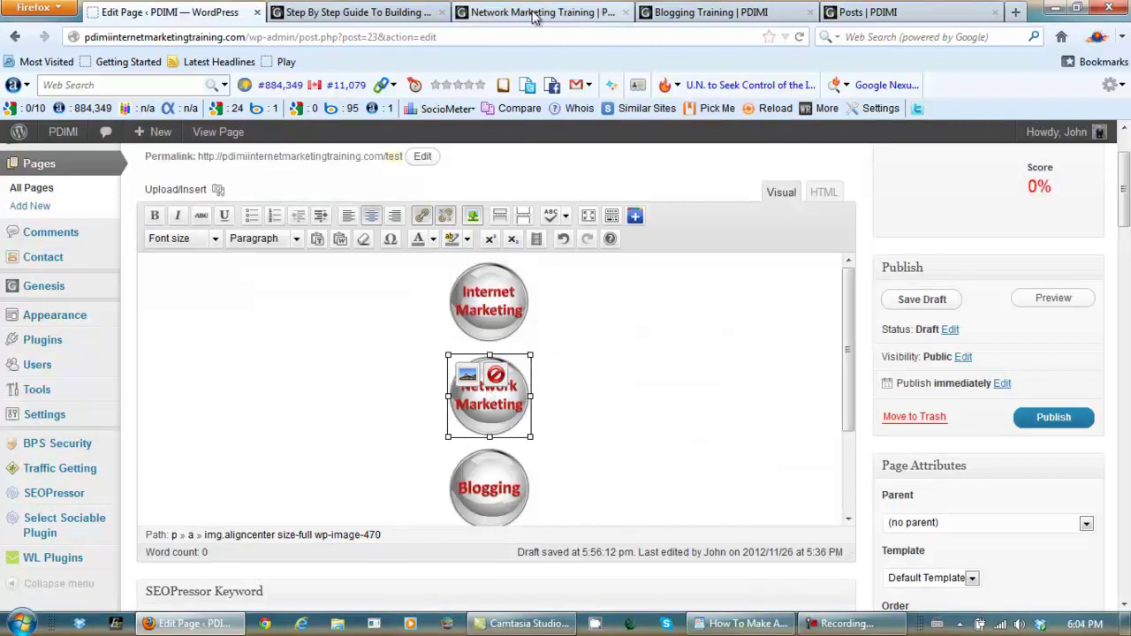
click(534, 13)
click(445, 36)
key(ctrl+c)
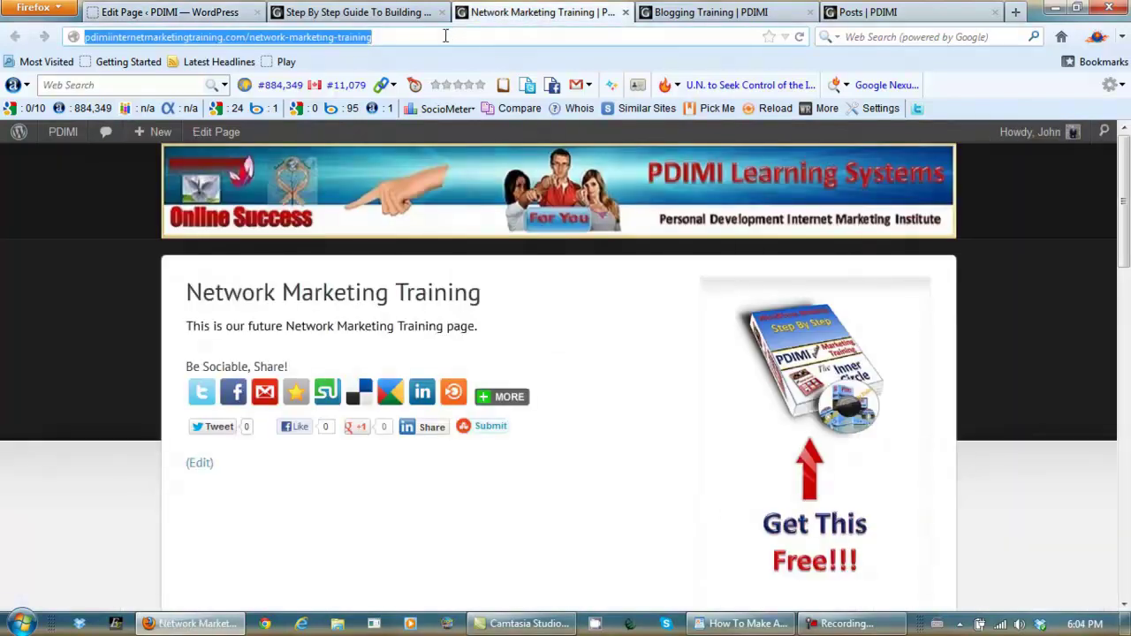
click(626, 12)
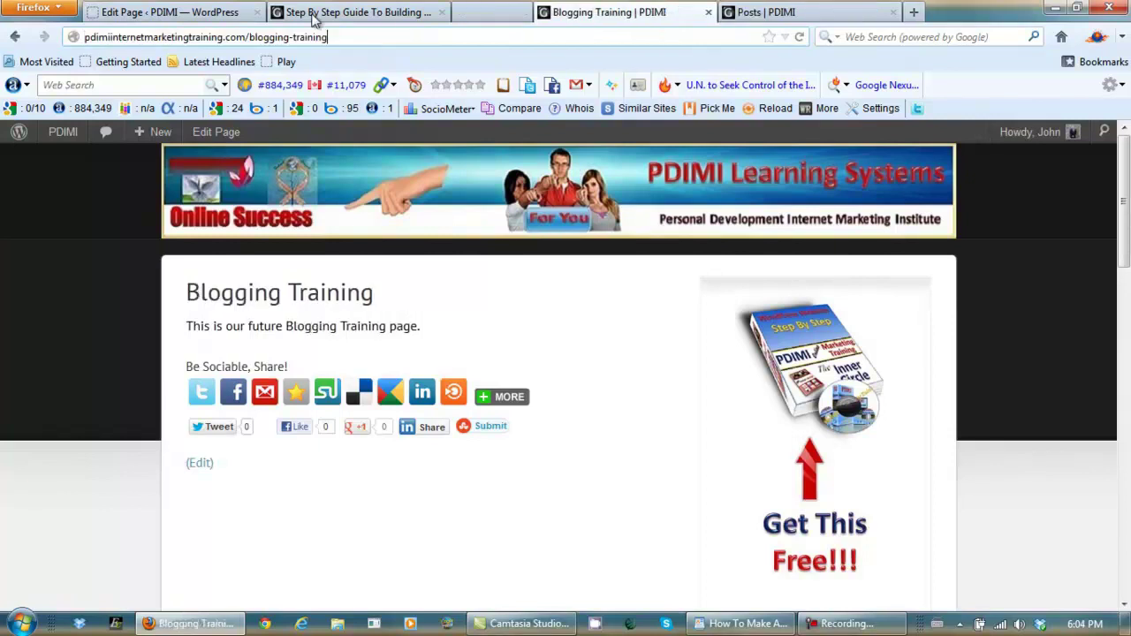
Link the selected Network Marketing image to the copied address with the title "Network Marketing Training".
click(228, 12)
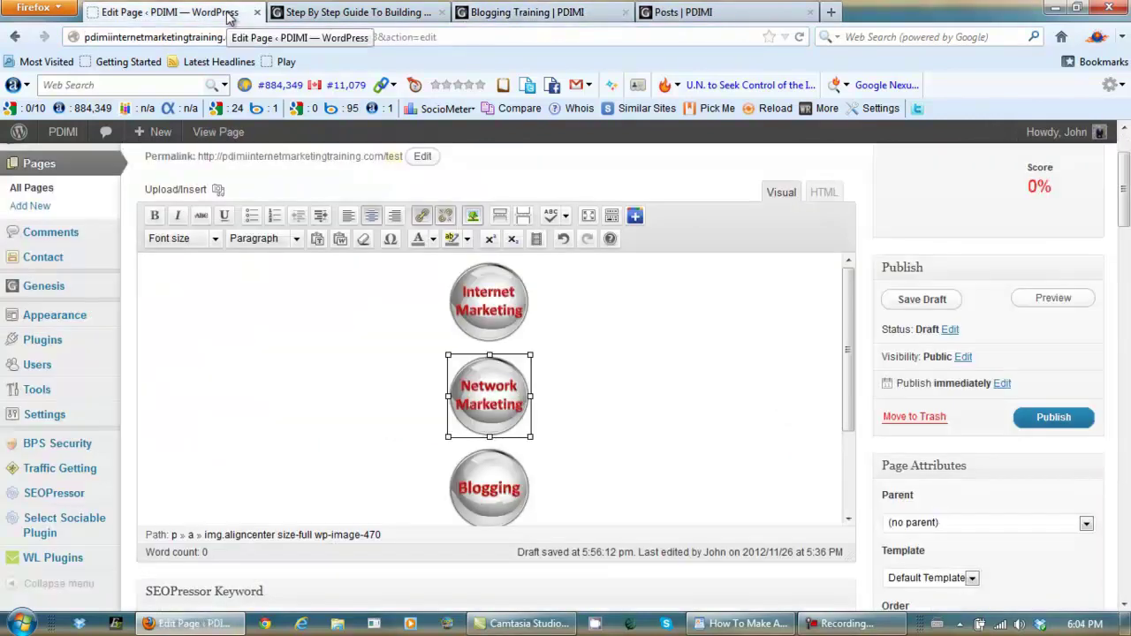
click(421, 218)
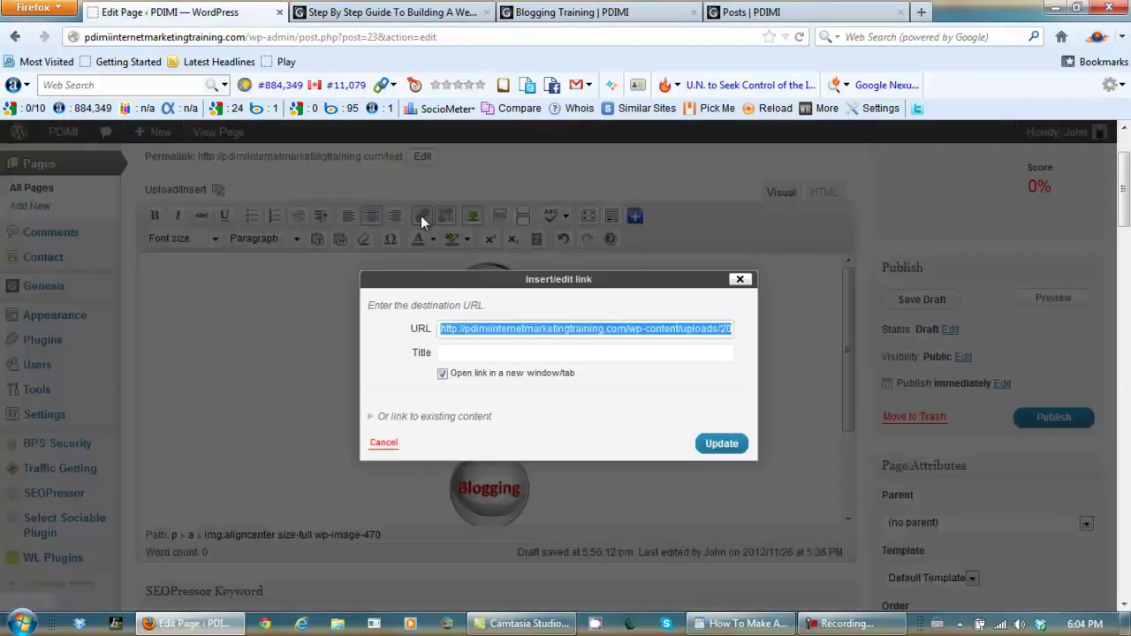
key(ctrl+v)
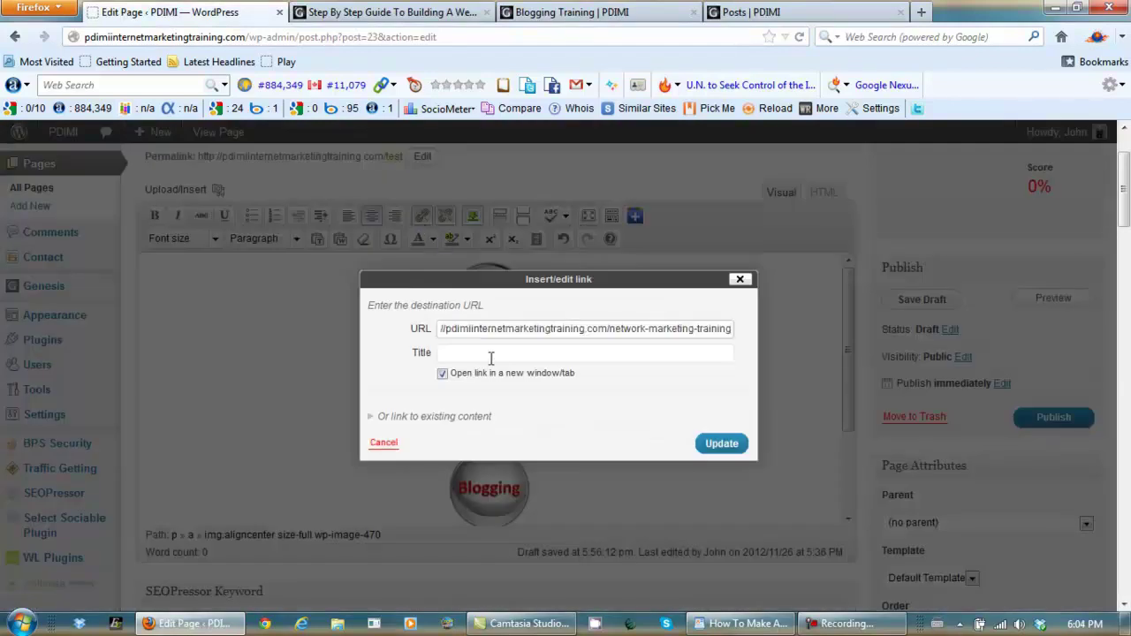
click(501, 353)
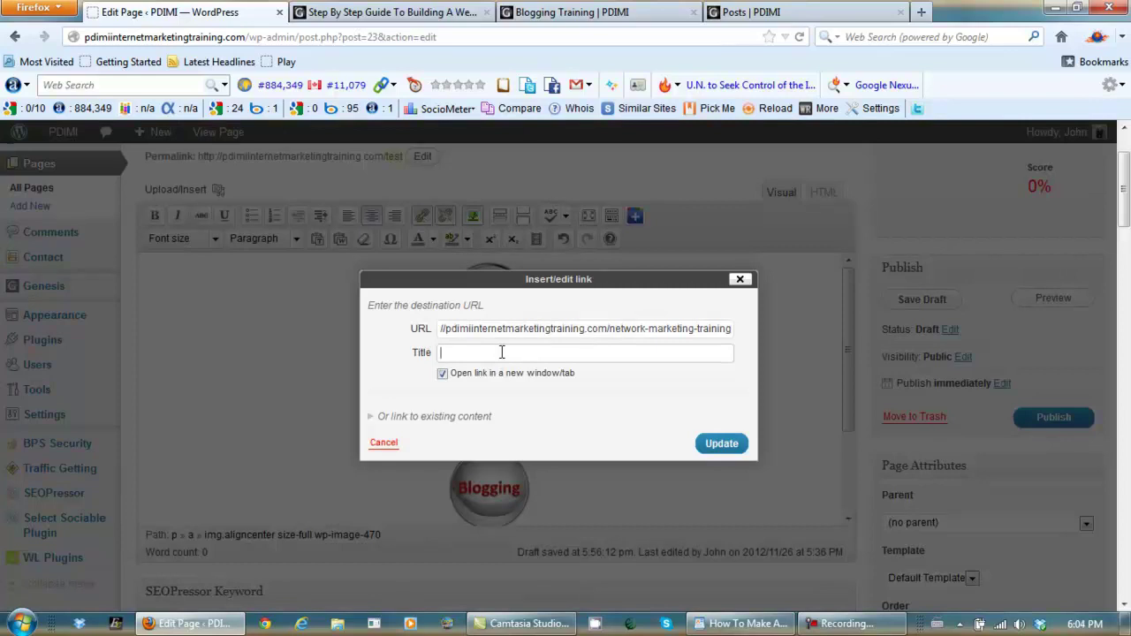
text(Network Marketing Training)
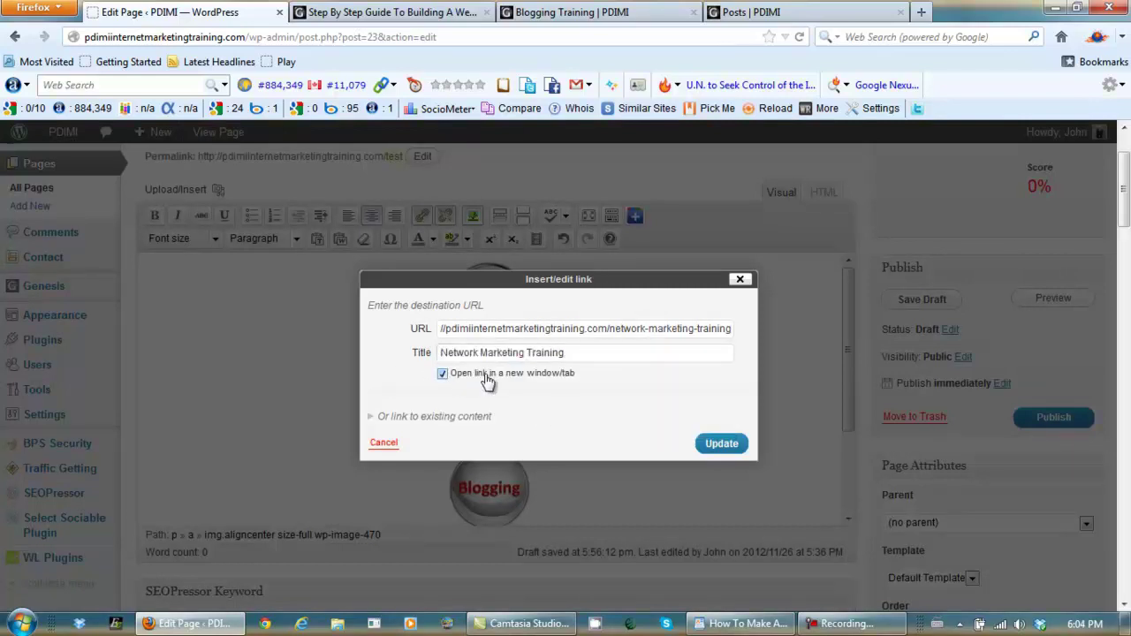
click(722, 444)
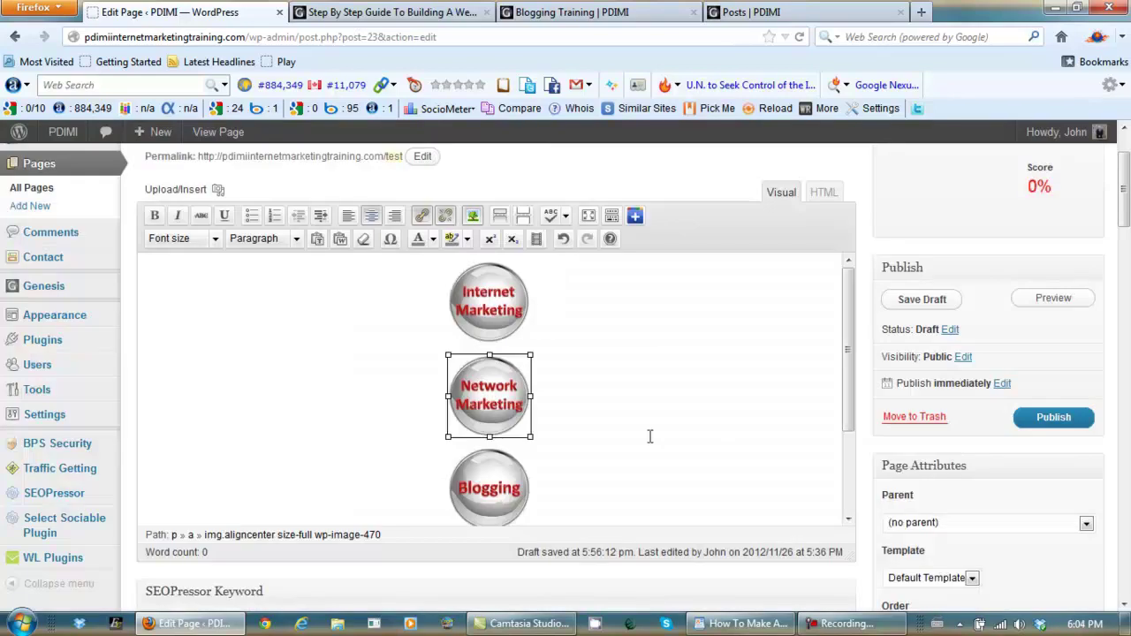
Select the Blogging image, copy the Blogging Training page's web address and close that page.
click(482, 497)
click(629, 12)
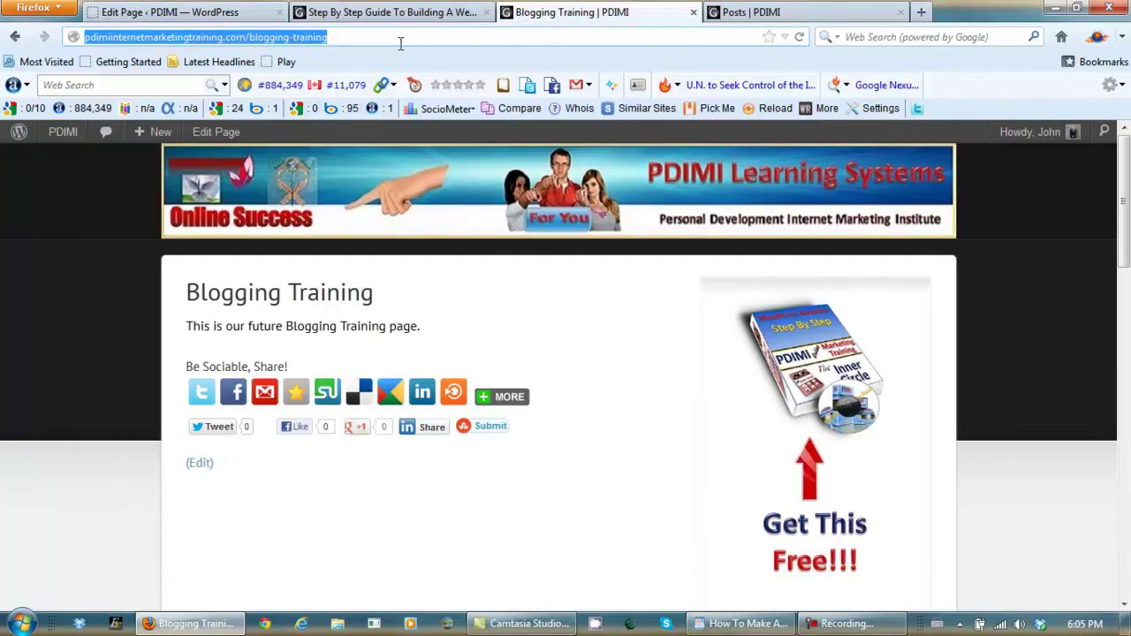
click(693, 12)
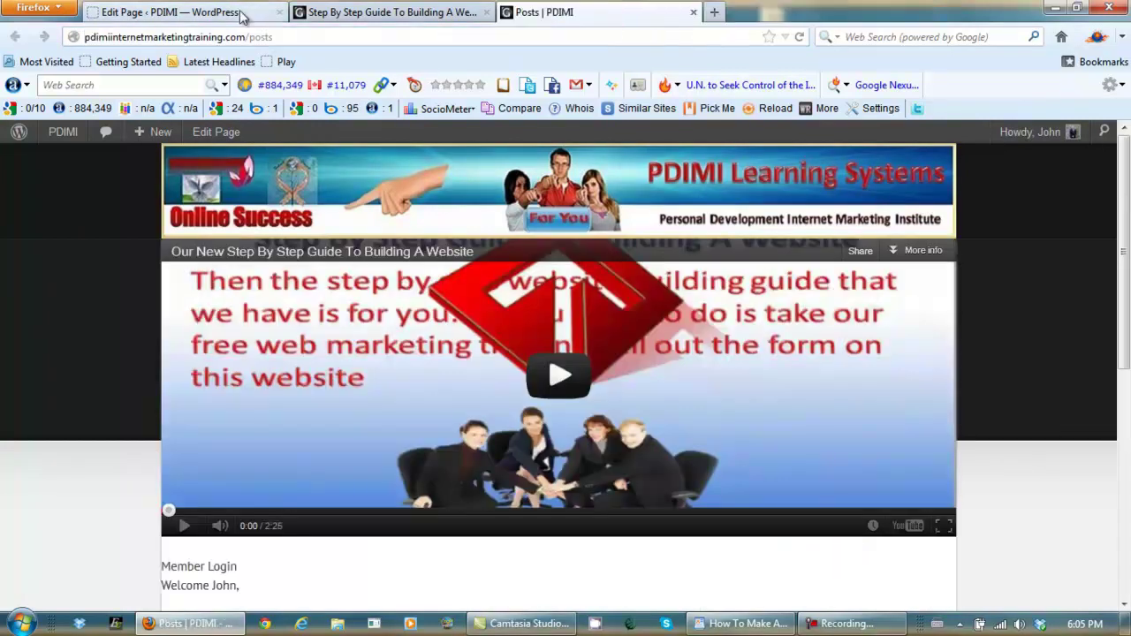
click(243, 16)
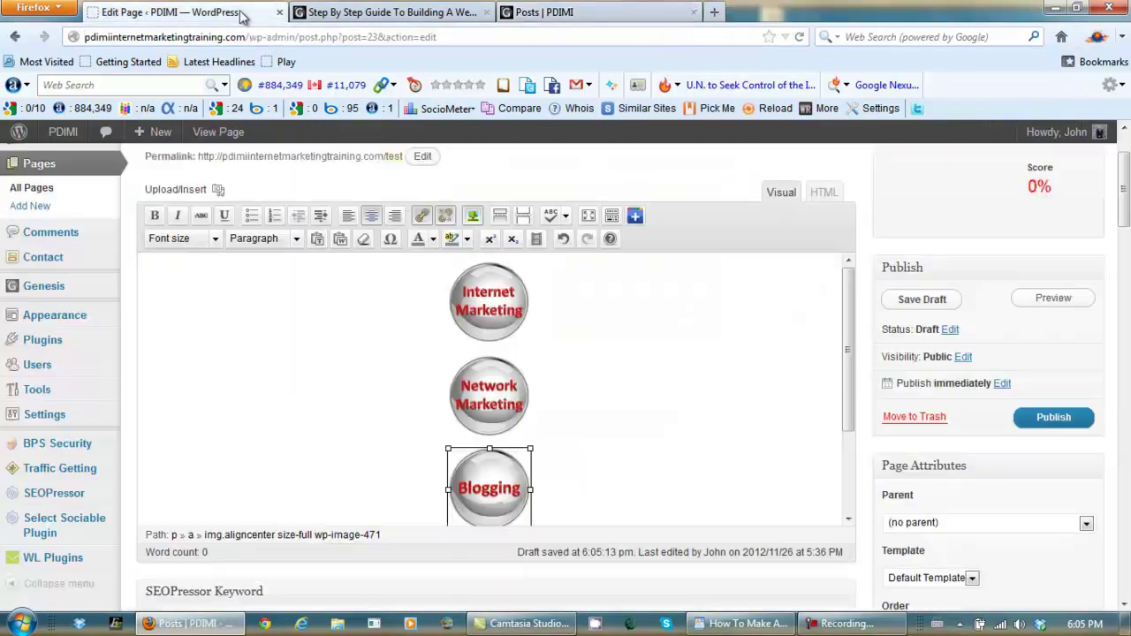
click(422, 217)
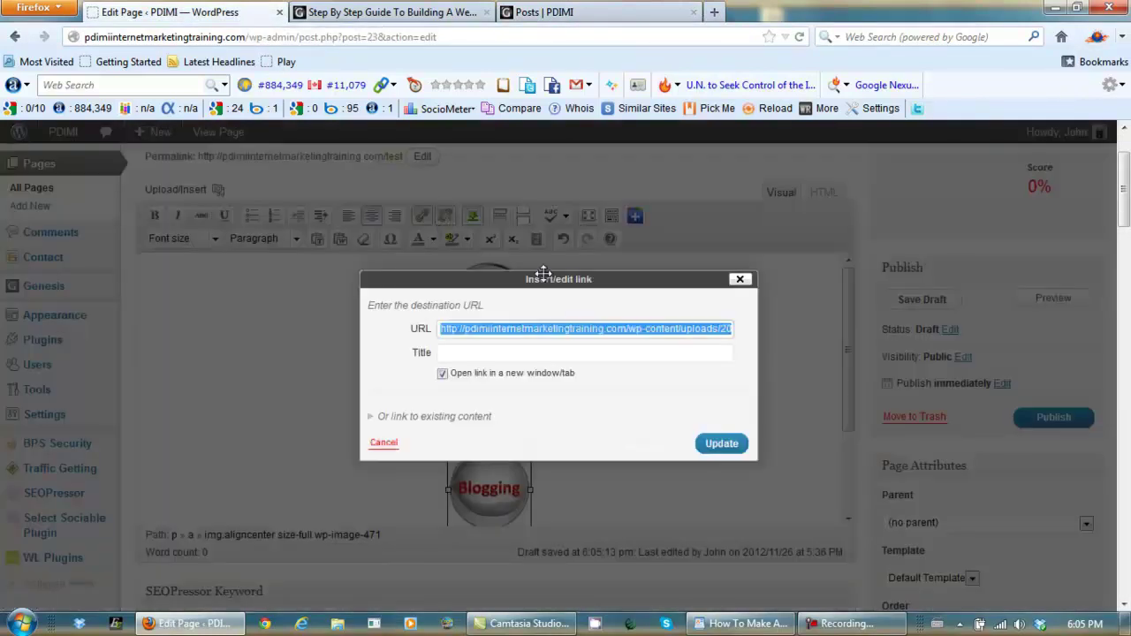
text(http://pdimiinternetmarketingtraining.com/blogging-training)
click(451, 351)
text(Can I Make Money By Blogging)
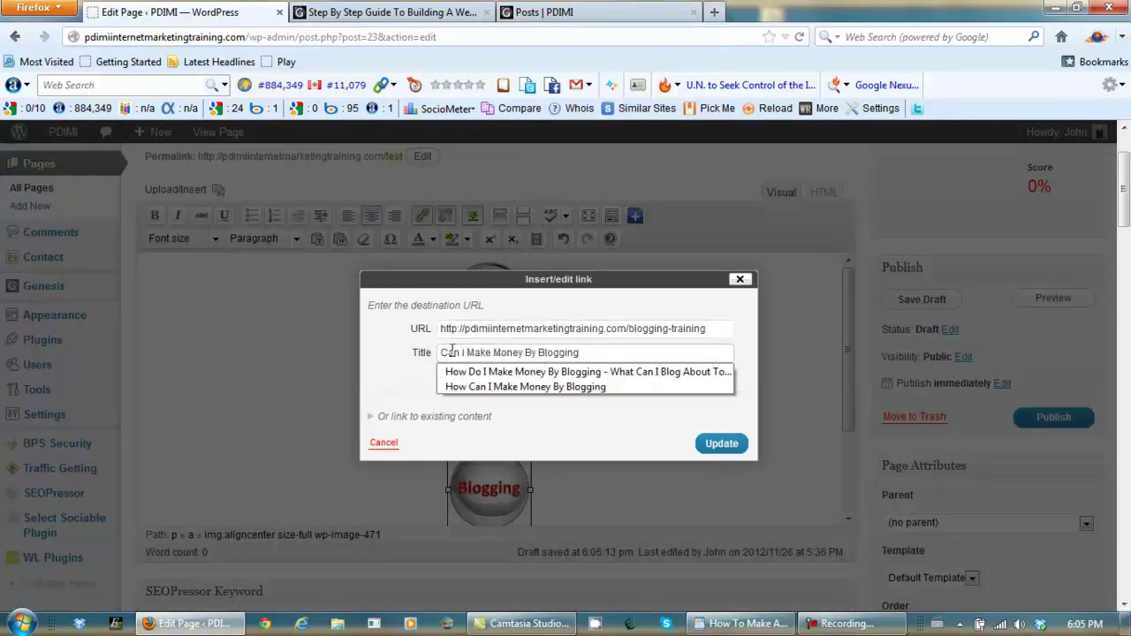
key(Escape)
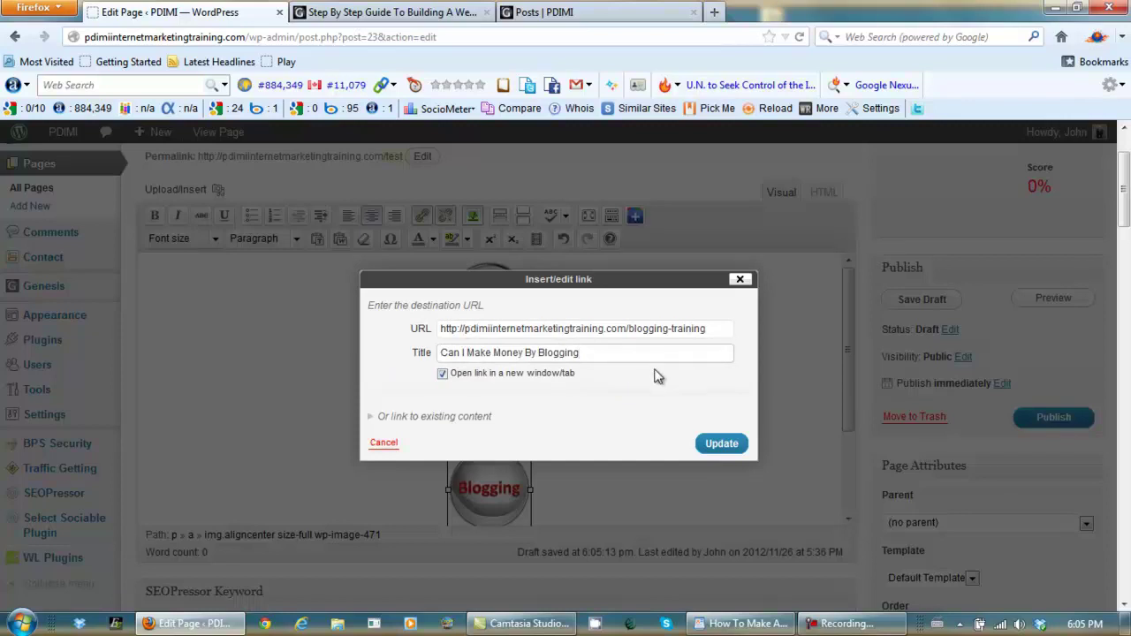
click(721, 444)
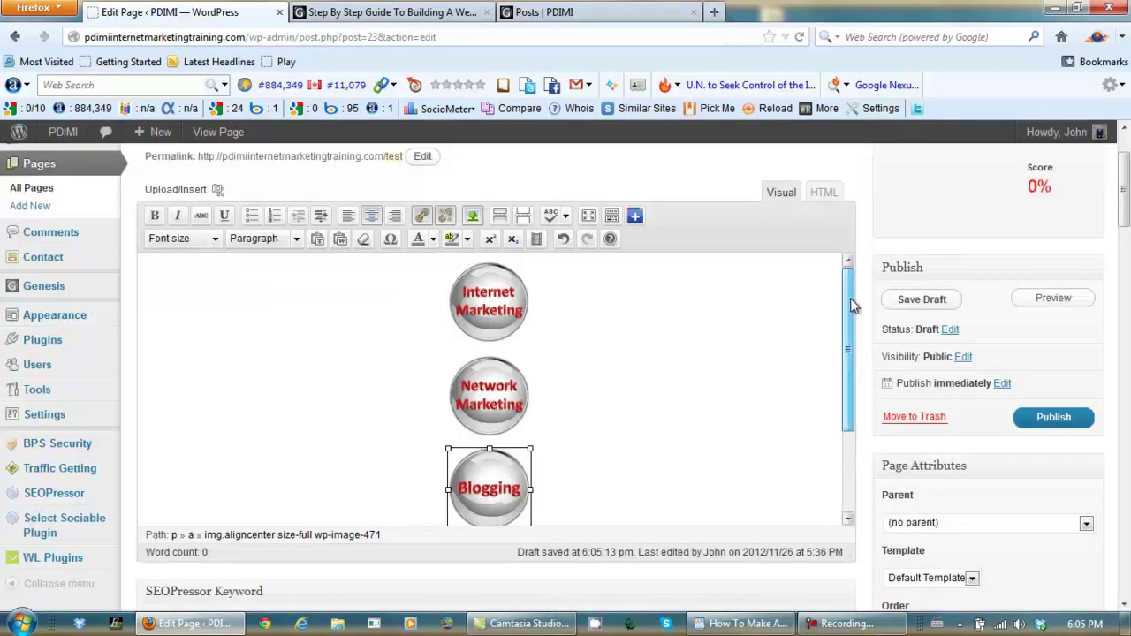
scroll(851, 335, down, 1)
scroll(851, 336, down, 1)
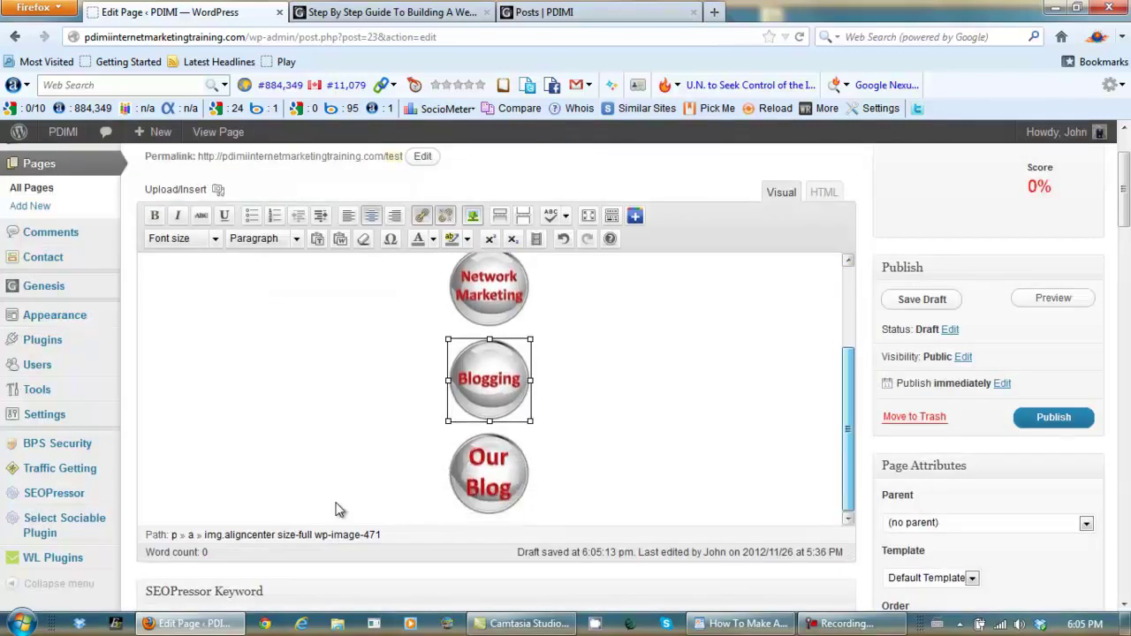
click(491, 466)
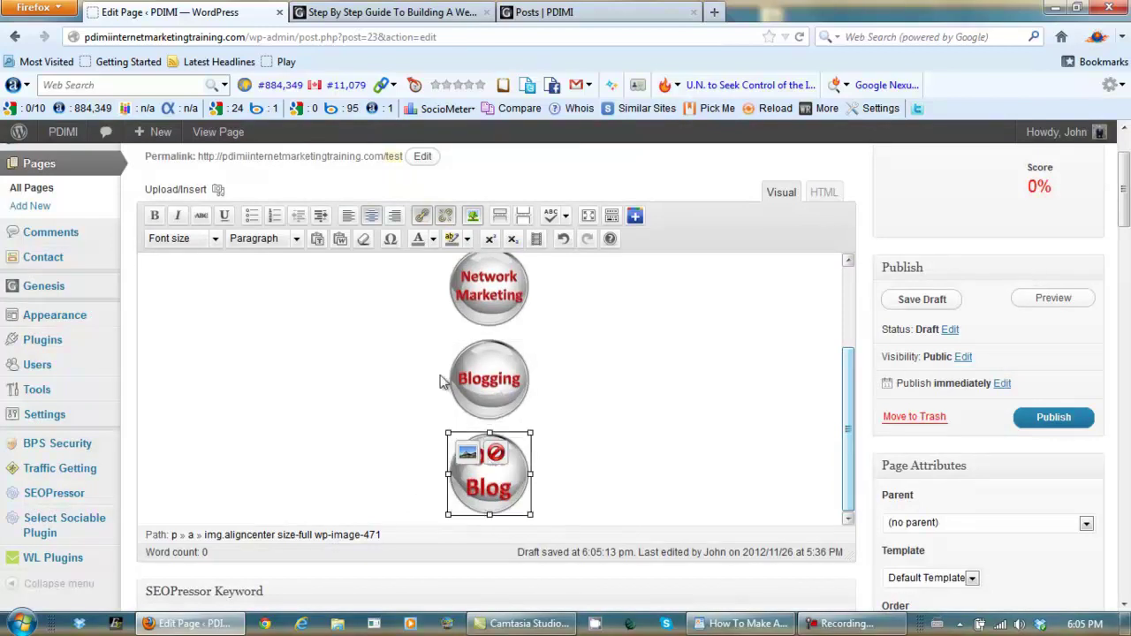
click(422, 217)
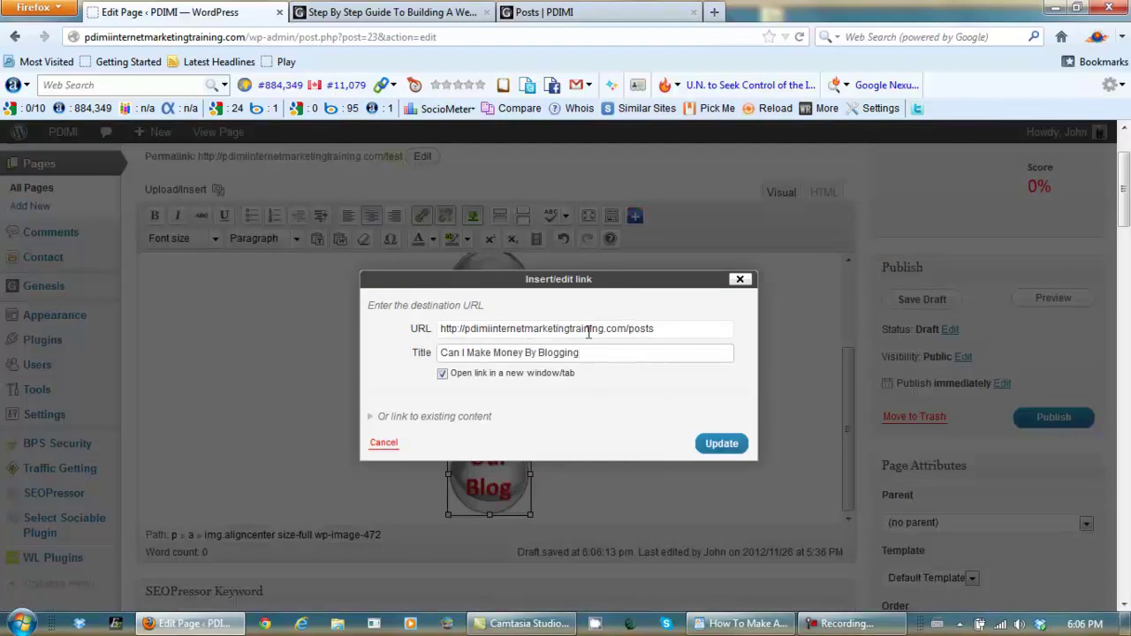
click(663, 329)
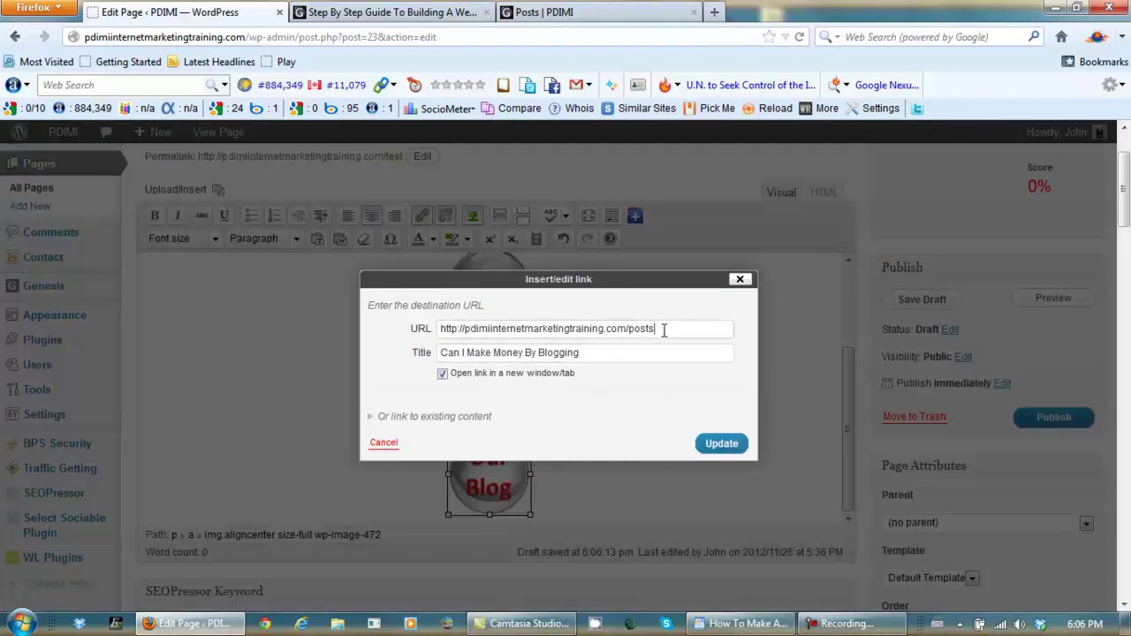
click(622, 354)
click(711, 443)
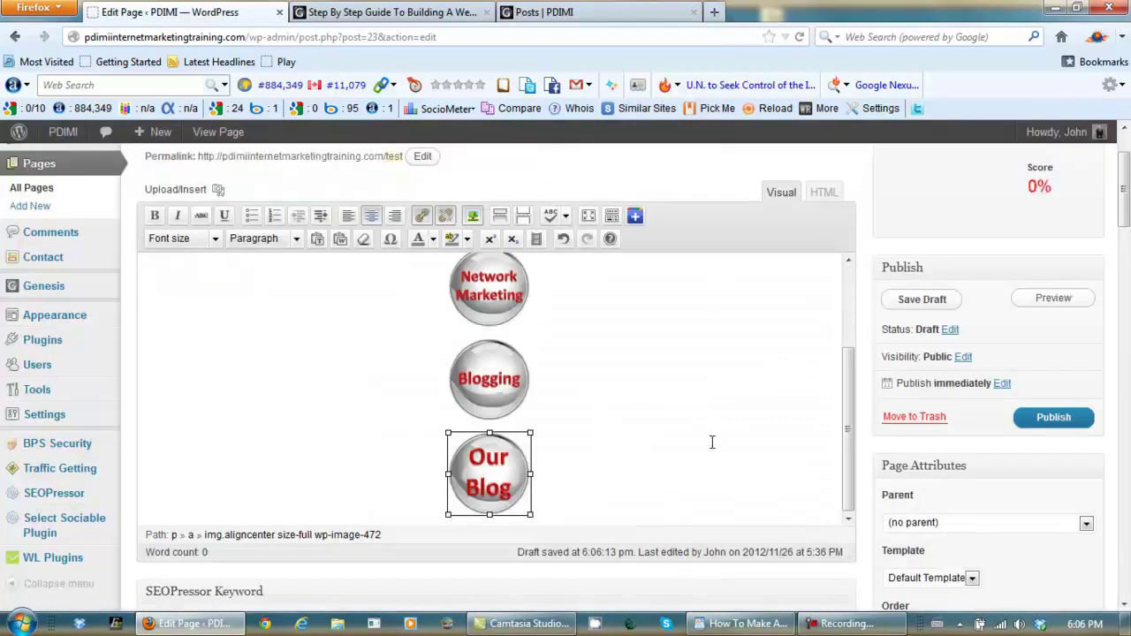
Show the Test page's content as HTML and copy the entire code of the four linked category images.
click(735, 413)
drag(855, 387, 831, 428)
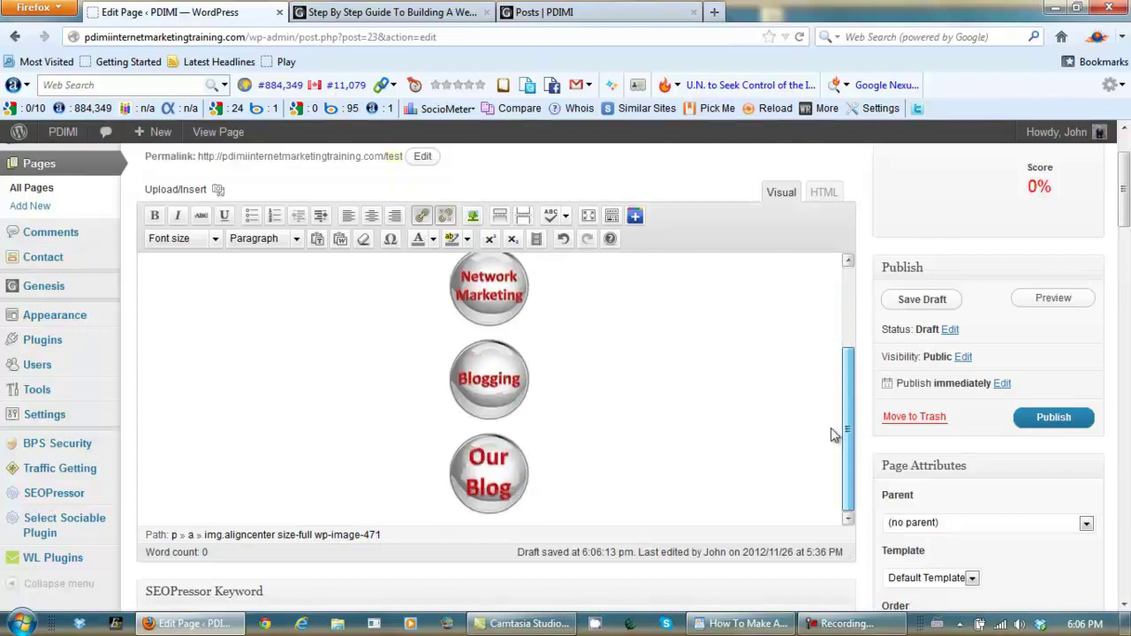
click(823, 194)
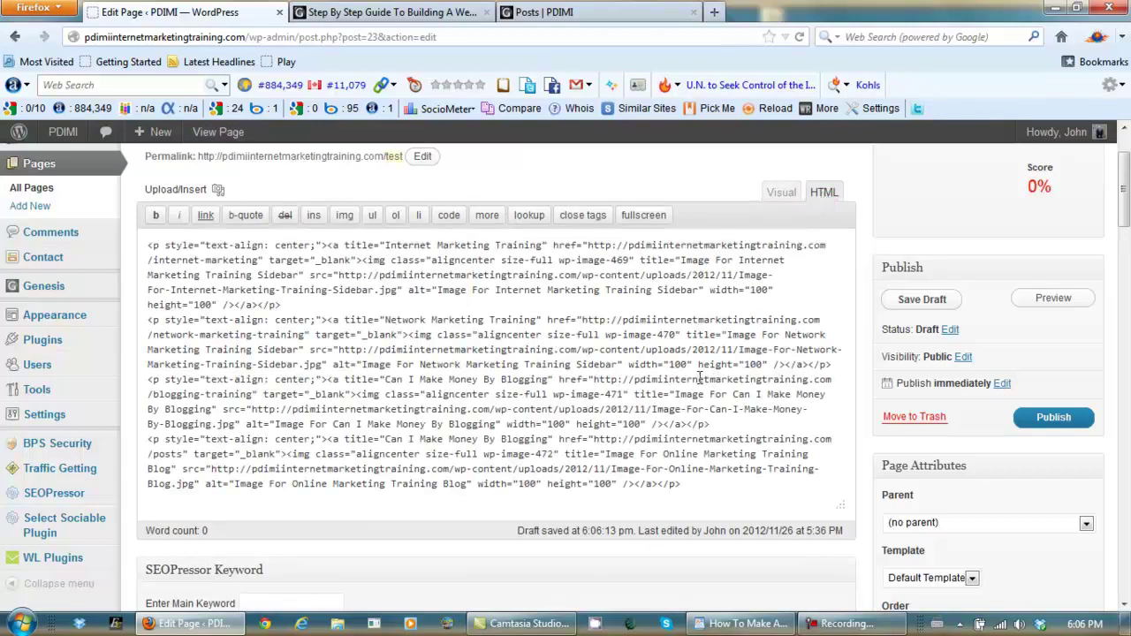
right_click(599, 378)
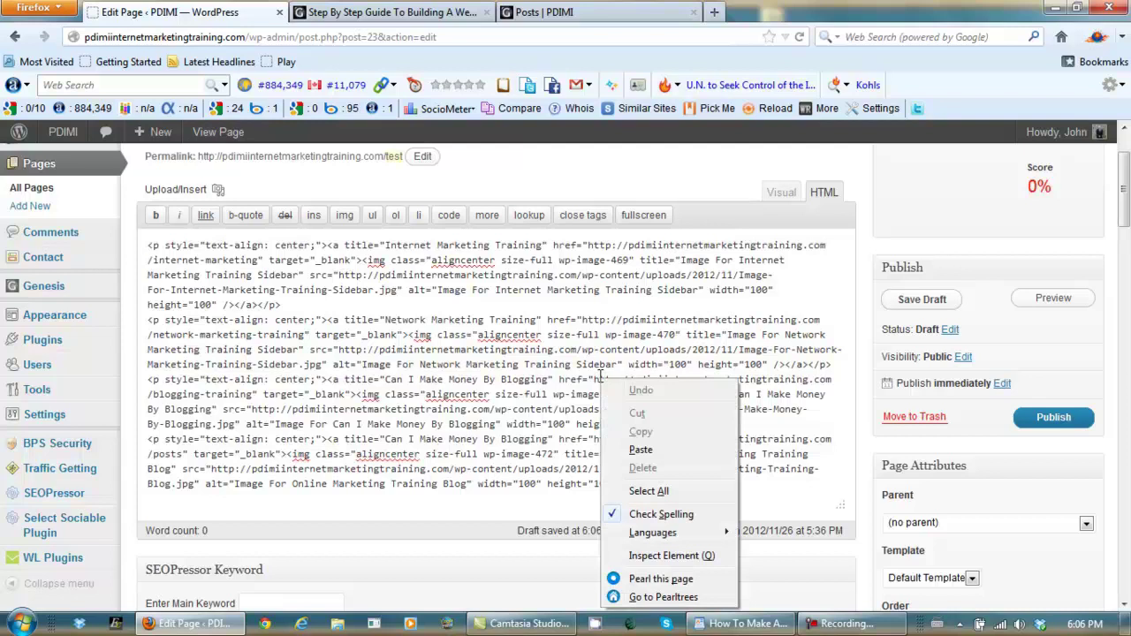
click(651, 489)
right_click(587, 353)
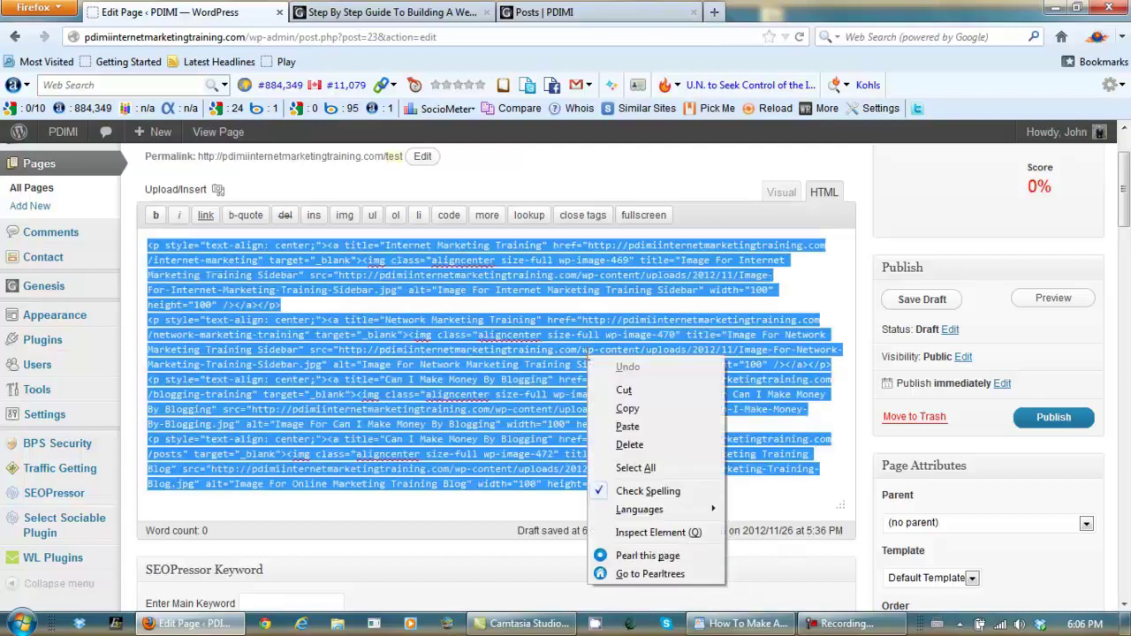
click(627, 410)
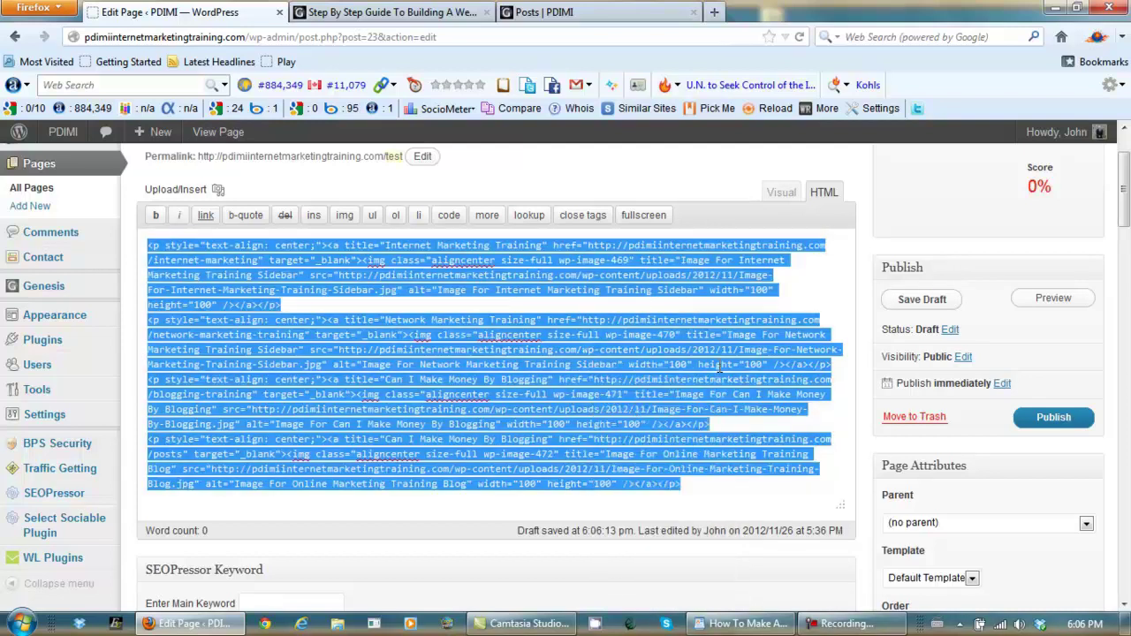
Save the Test page as a draft and return to the visual view to review the four round images.
click(910, 300)
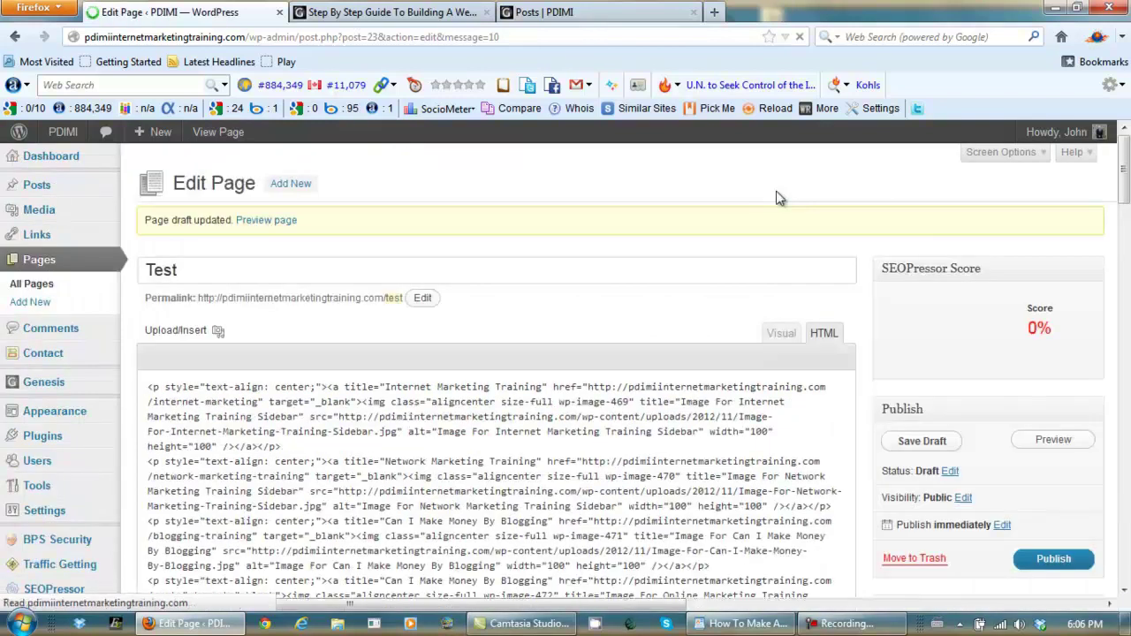
click(780, 333)
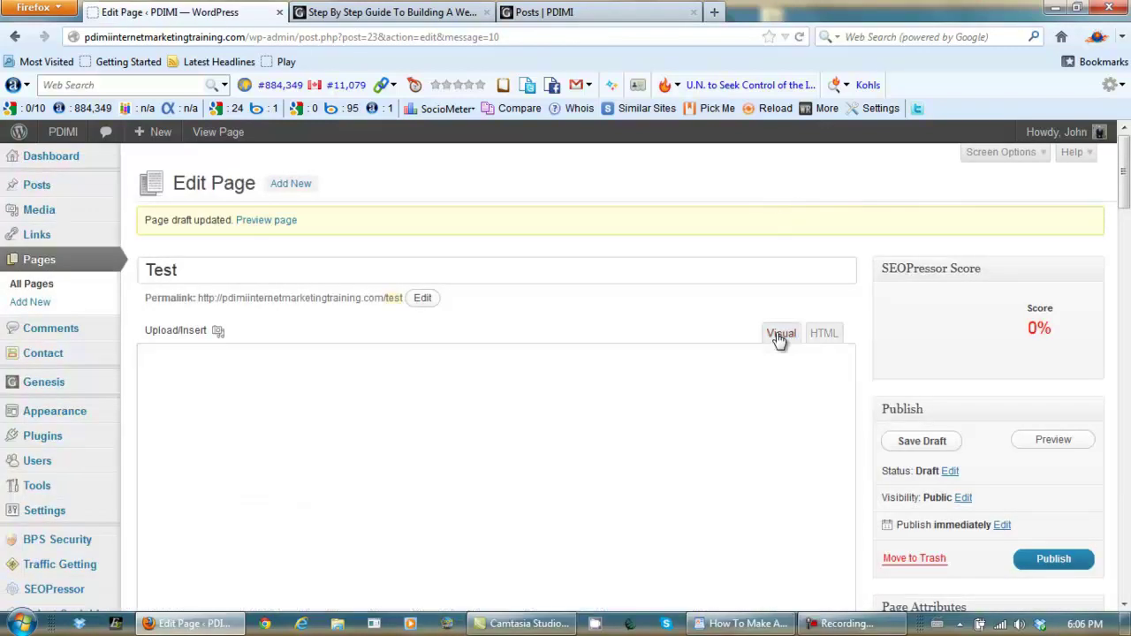
scroll(848, 247, down, 5)
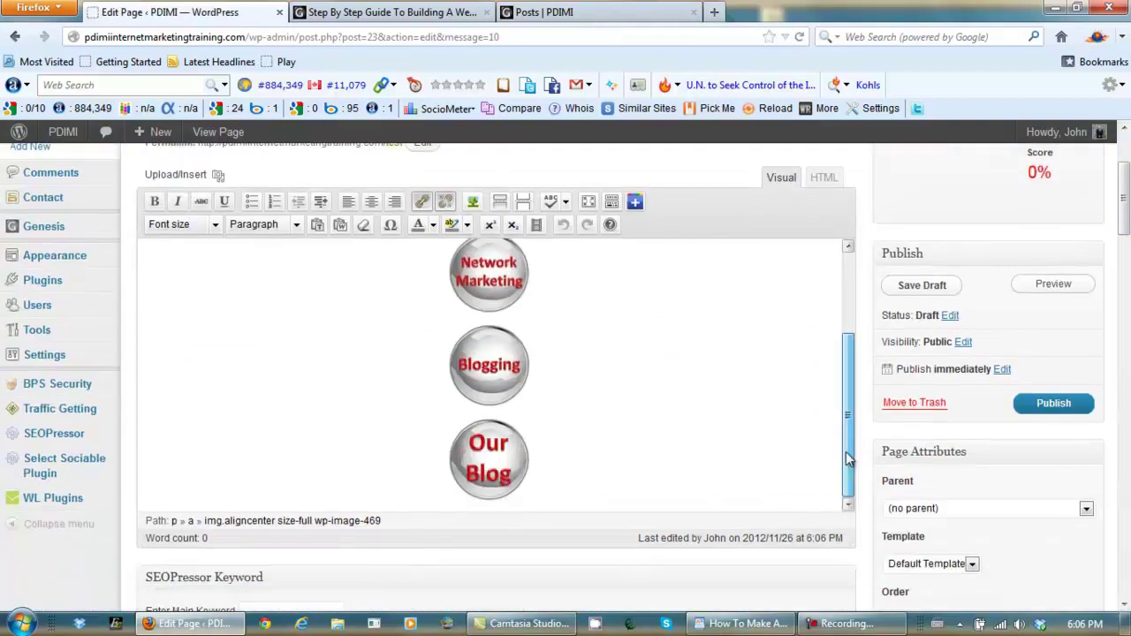
scroll(848, 247, up, 4)
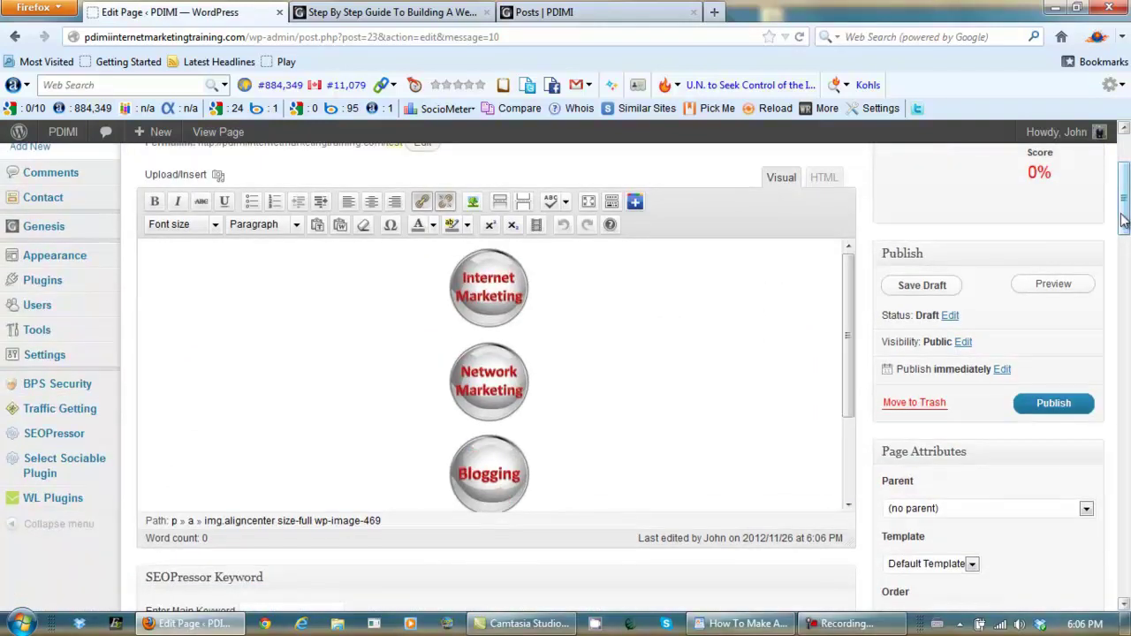
scroll(1096, 238, up, 4)
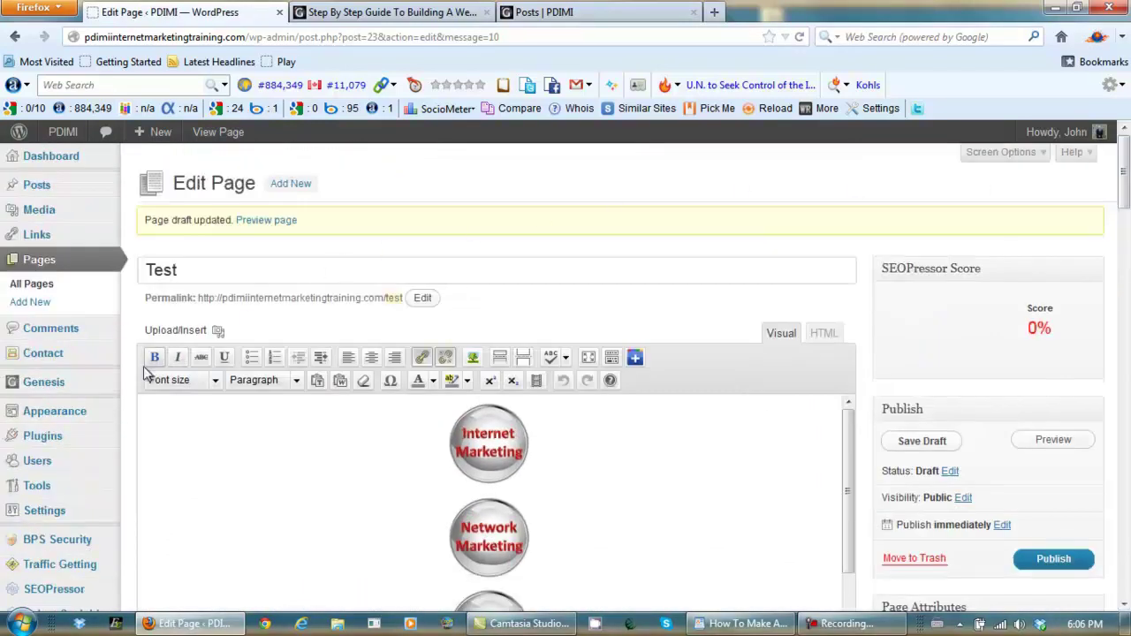
Paste the copied image code at the end of the Primary Sidebar's Text widget, below the <br></br> line, and save the widget.
mouse_move(18, 505)
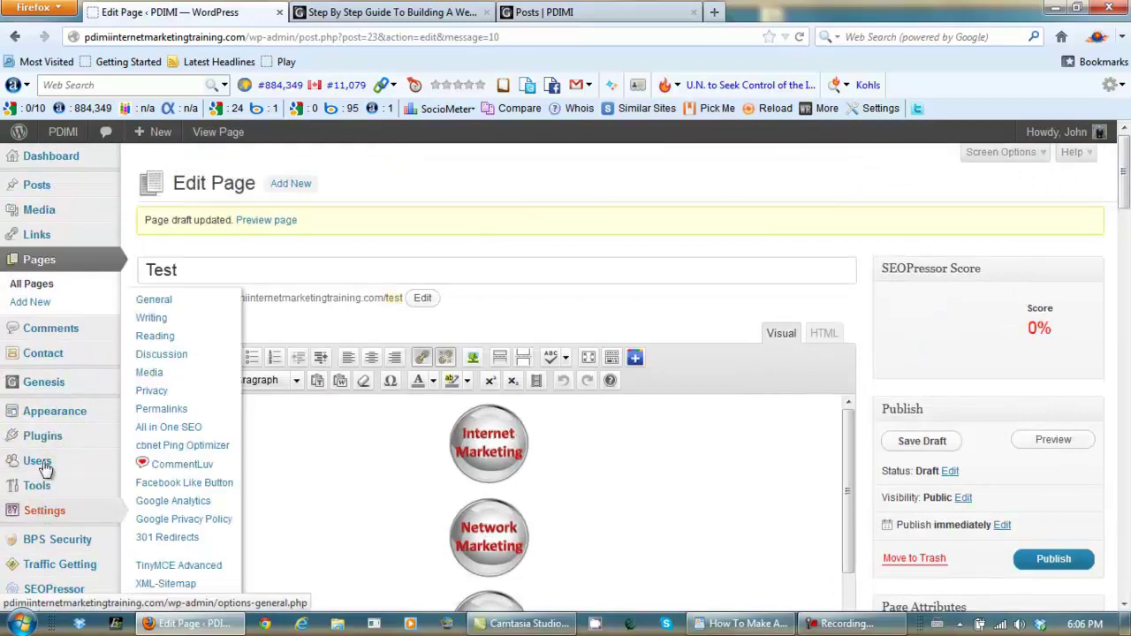
mouse_move(39, 411)
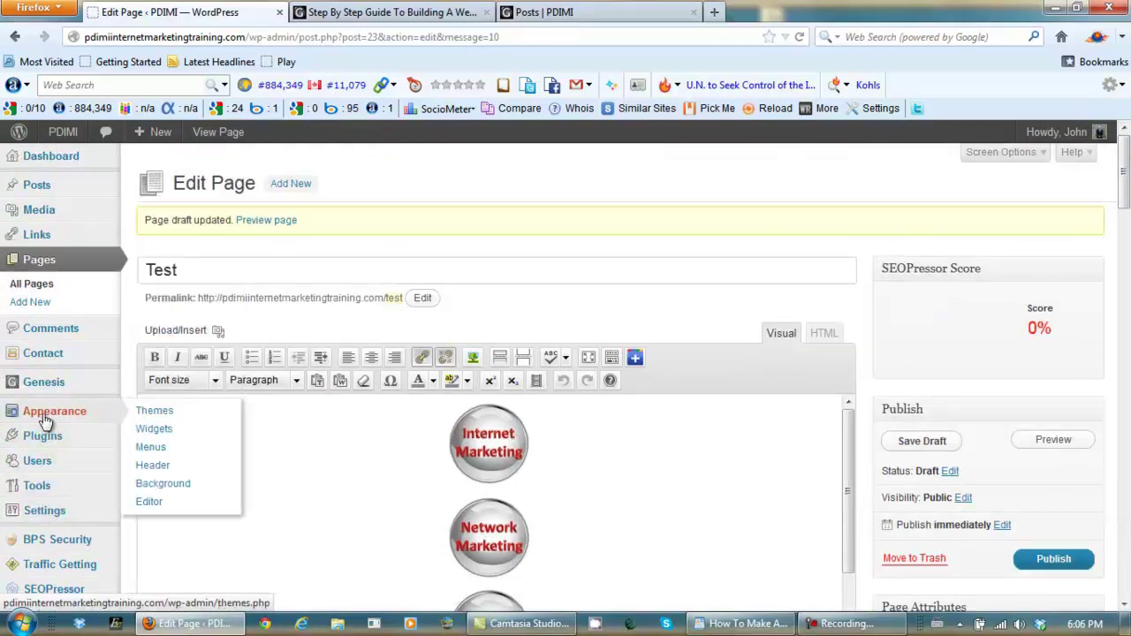
click(157, 430)
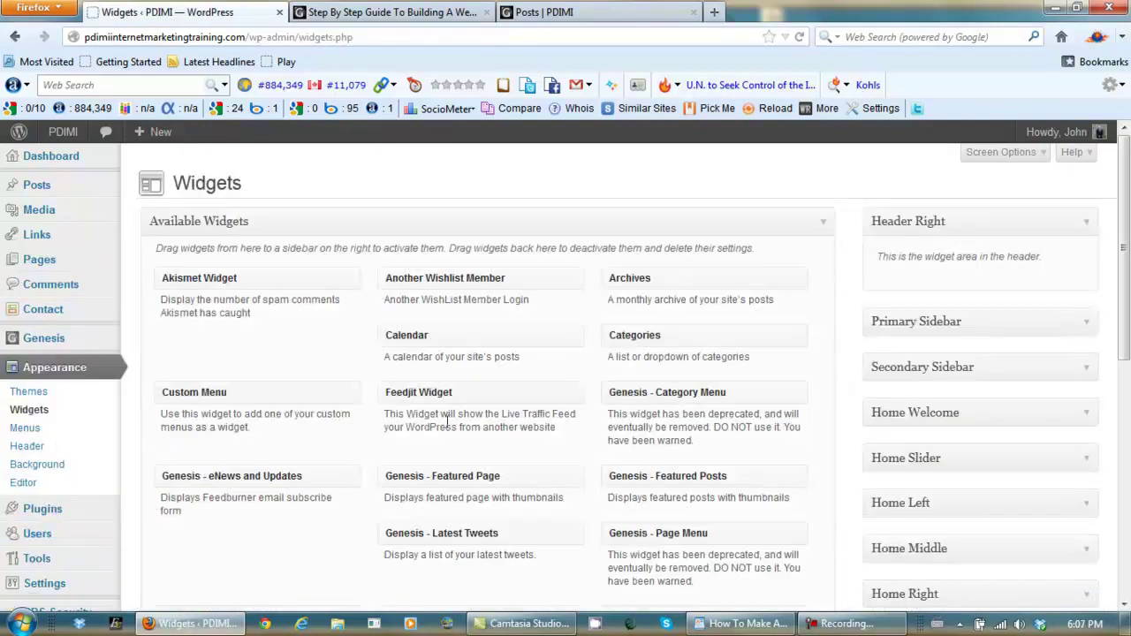
click(1085, 324)
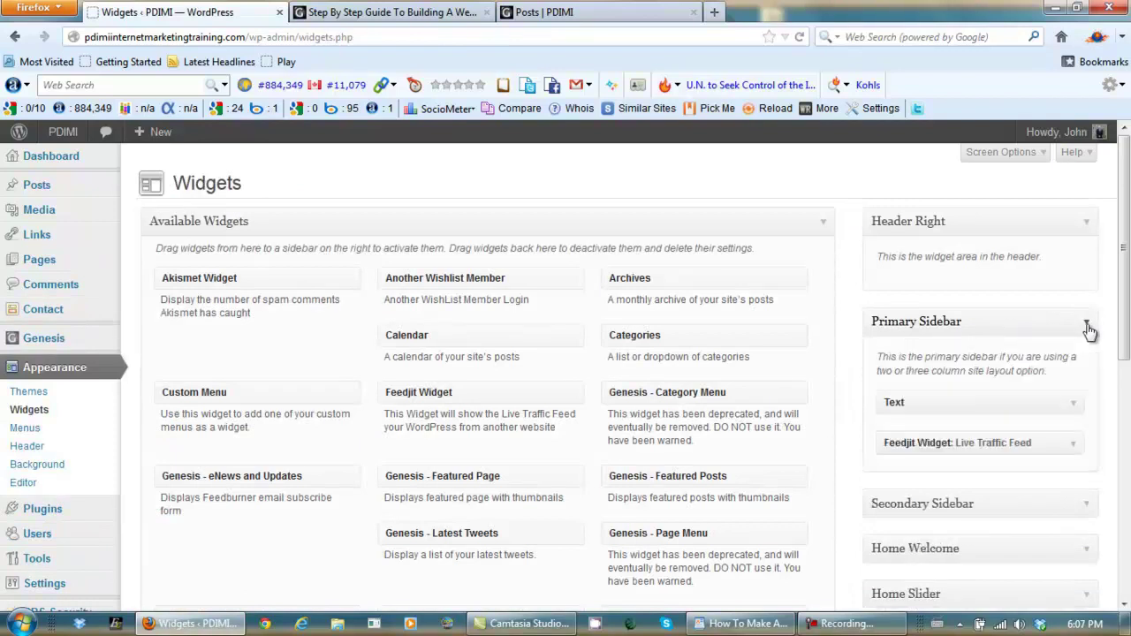
click(1074, 404)
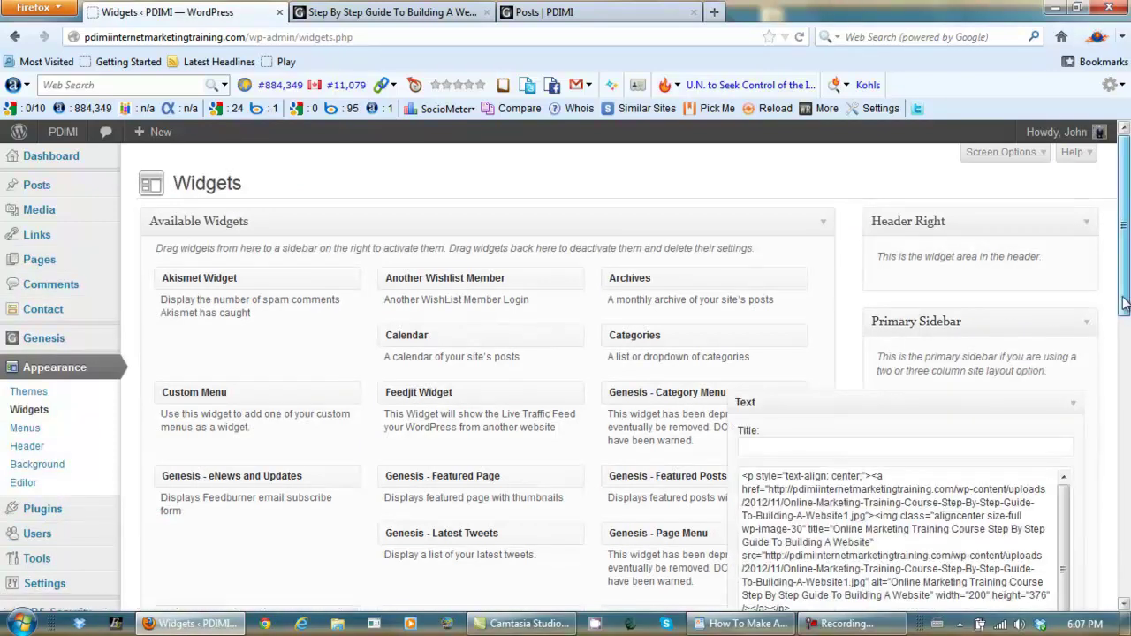
scroll(1104, 388, down, 3)
drag(1066, 363, 1065, 380)
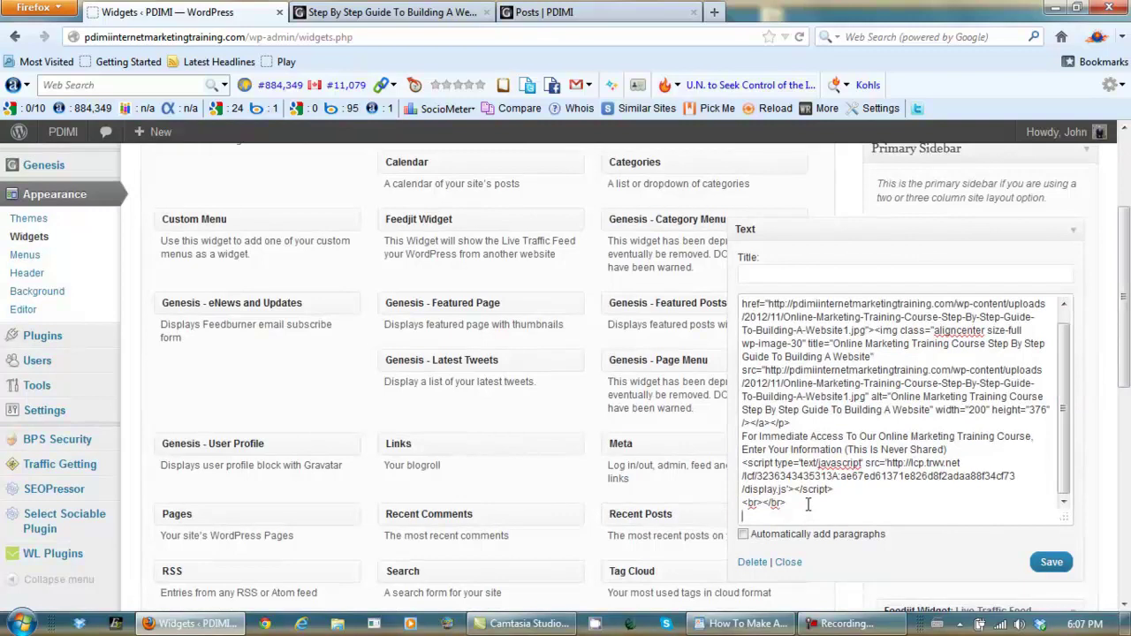
key(ctrl+v)
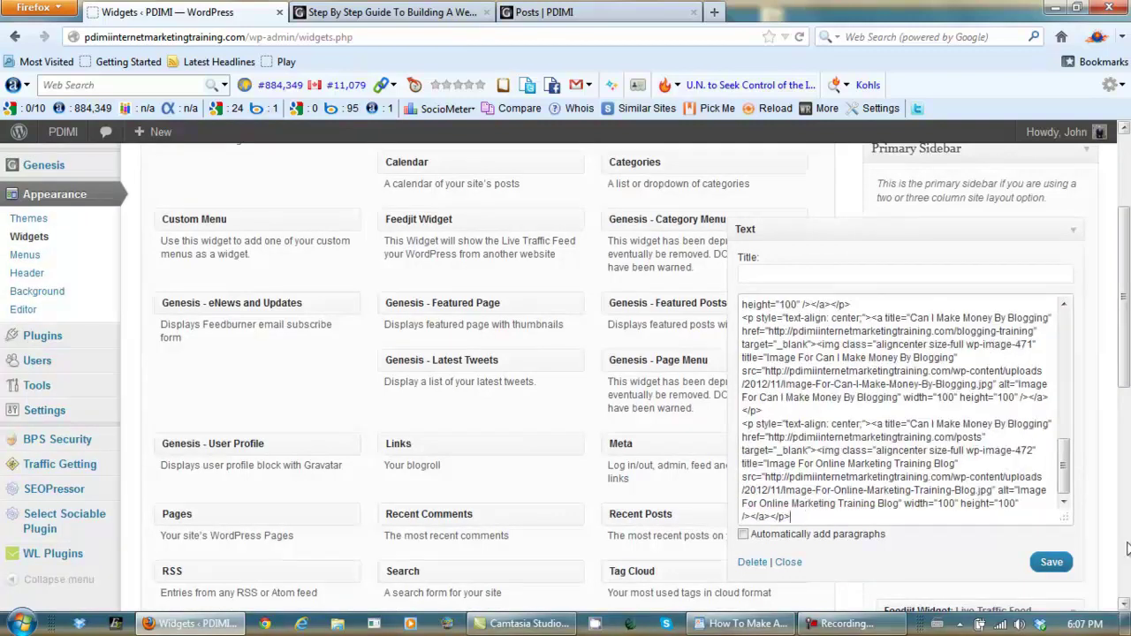
click(1052, 563)
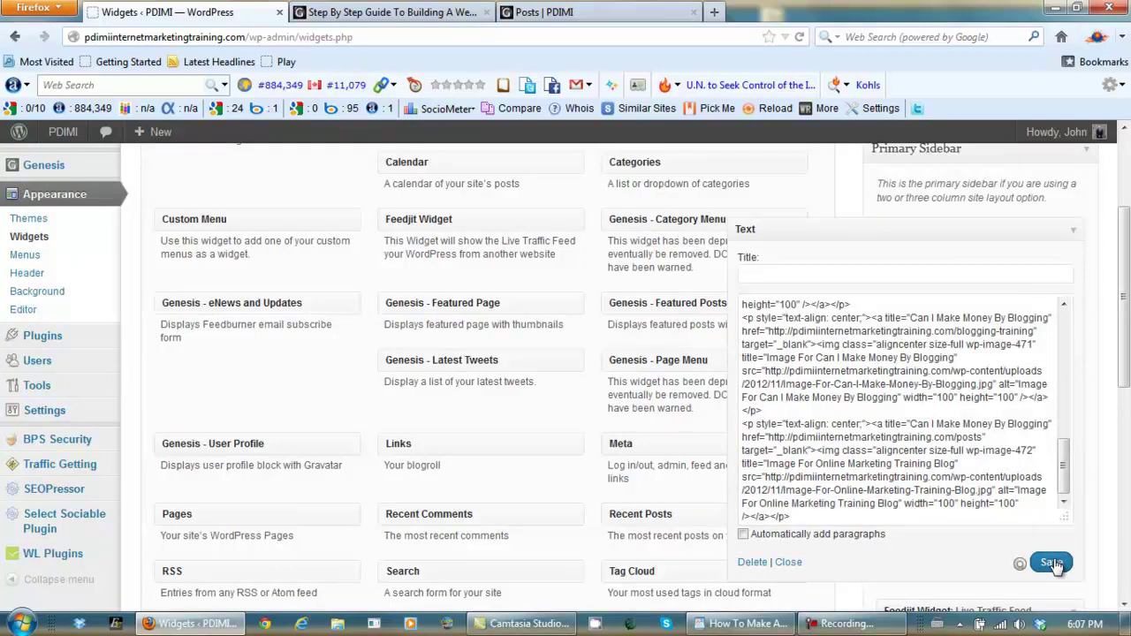
Reload the site's home page and examine the round category images in its sidebar.
click(415, 12)
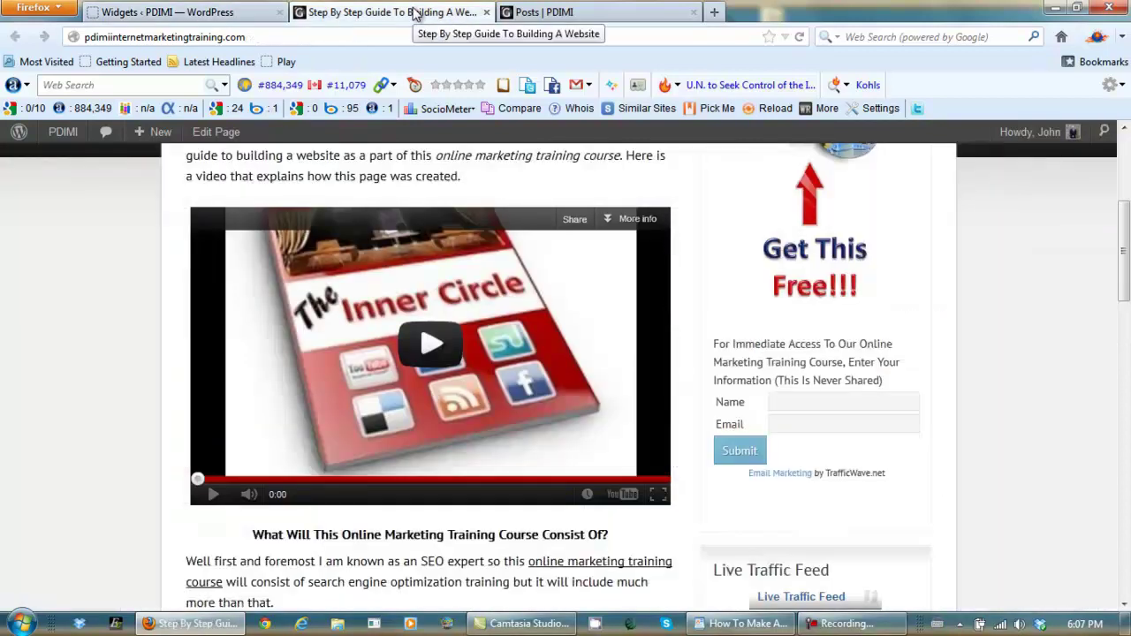
click(800, 37)
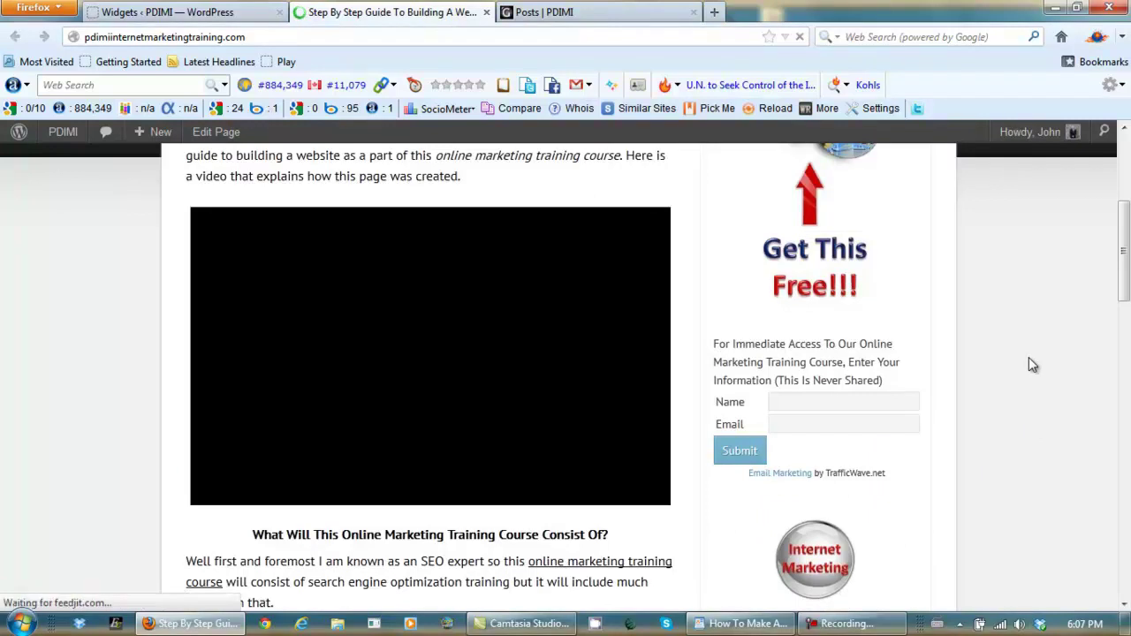
drag(1123, 253, 1123, 327)
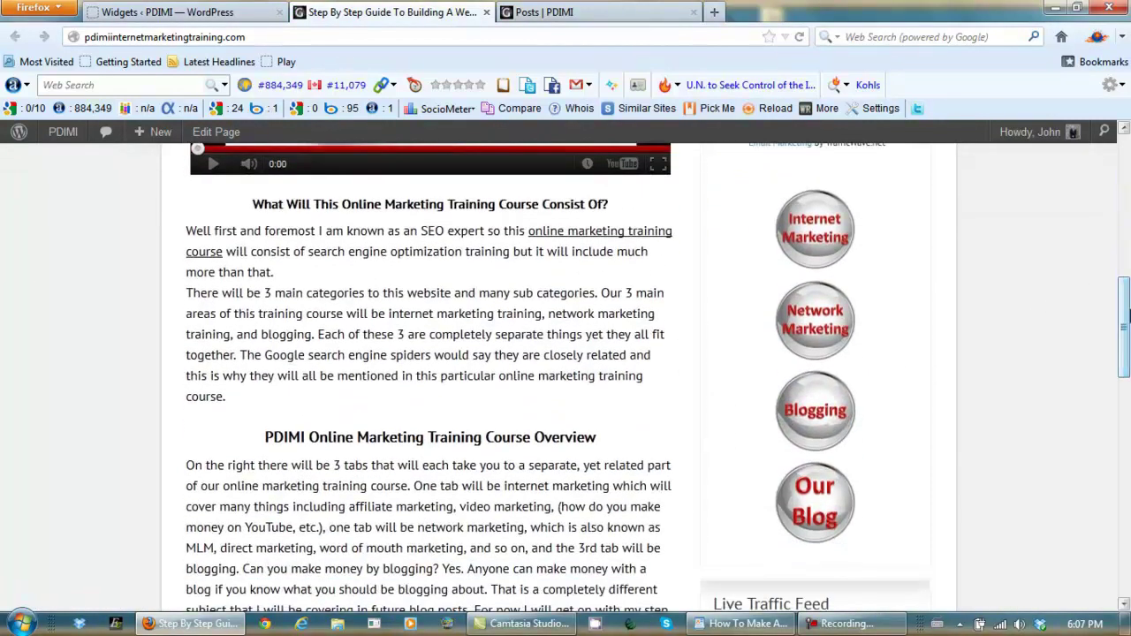
Test the Internet Marketing, Network Marketing, Blogging and Our Blog sidebar links, closing each opened page.
click(693, 12)
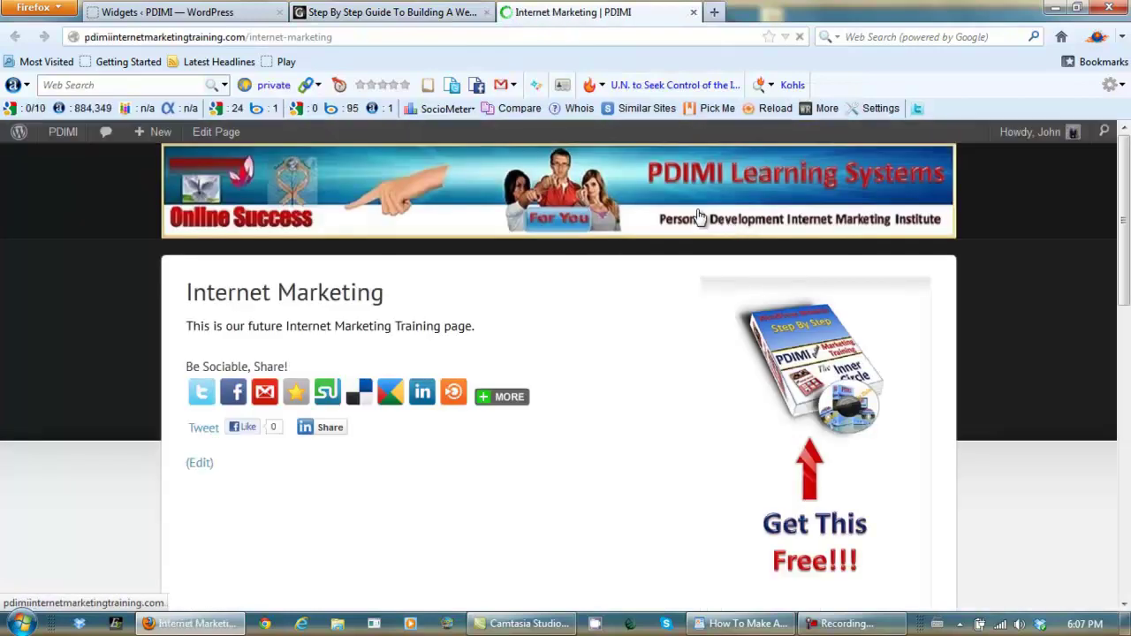
click(693, 14)
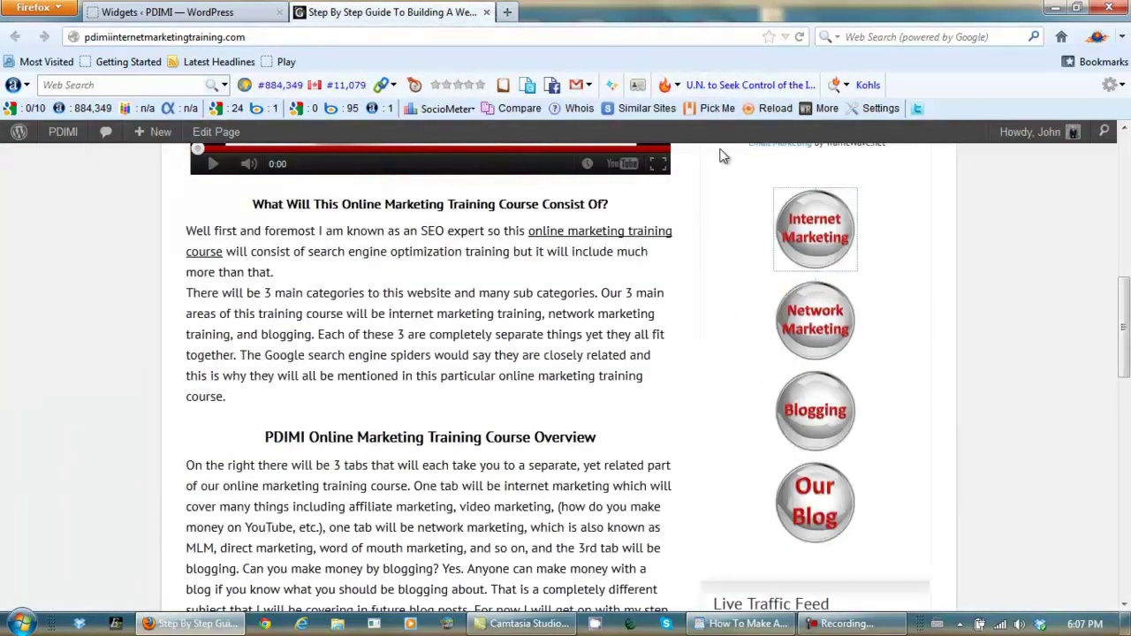
click(806, 307)
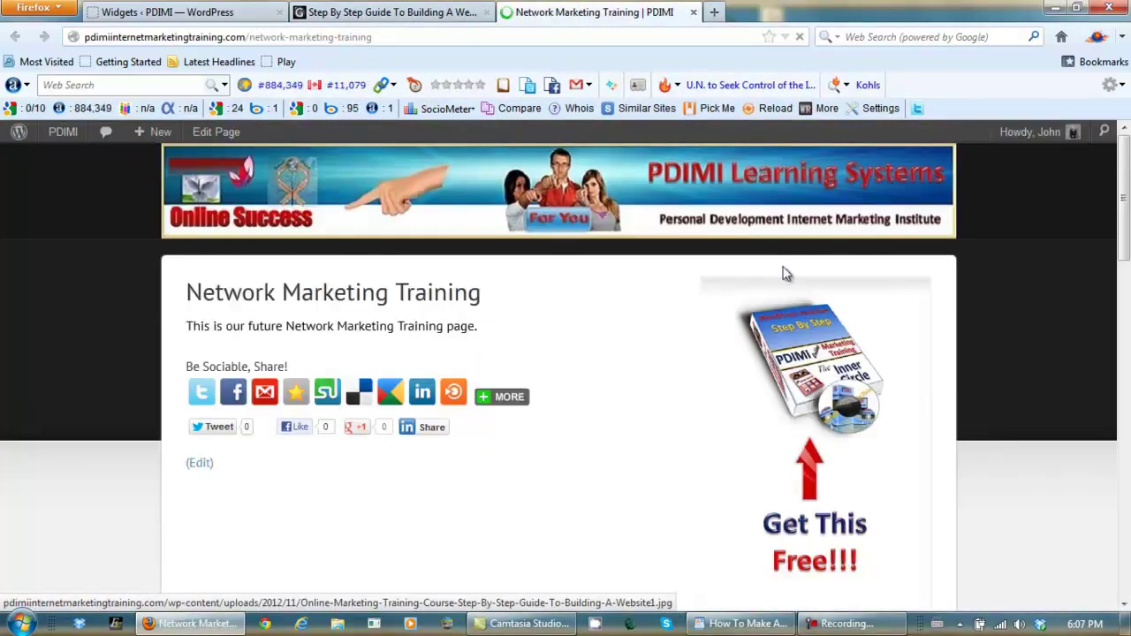
click(693, 12)
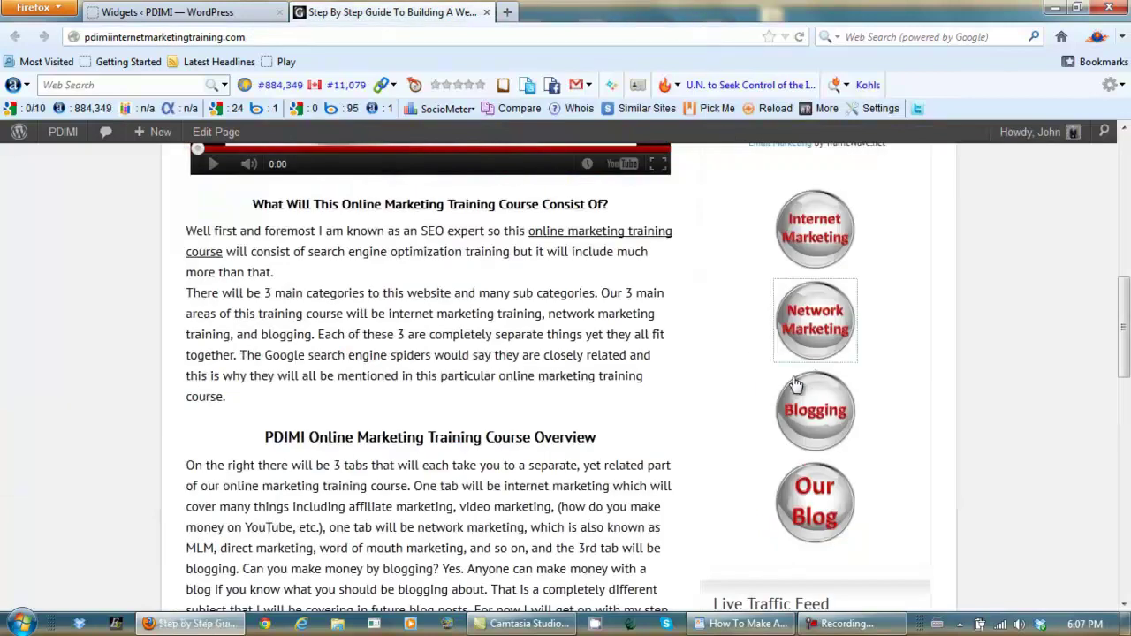
click(814, 402)
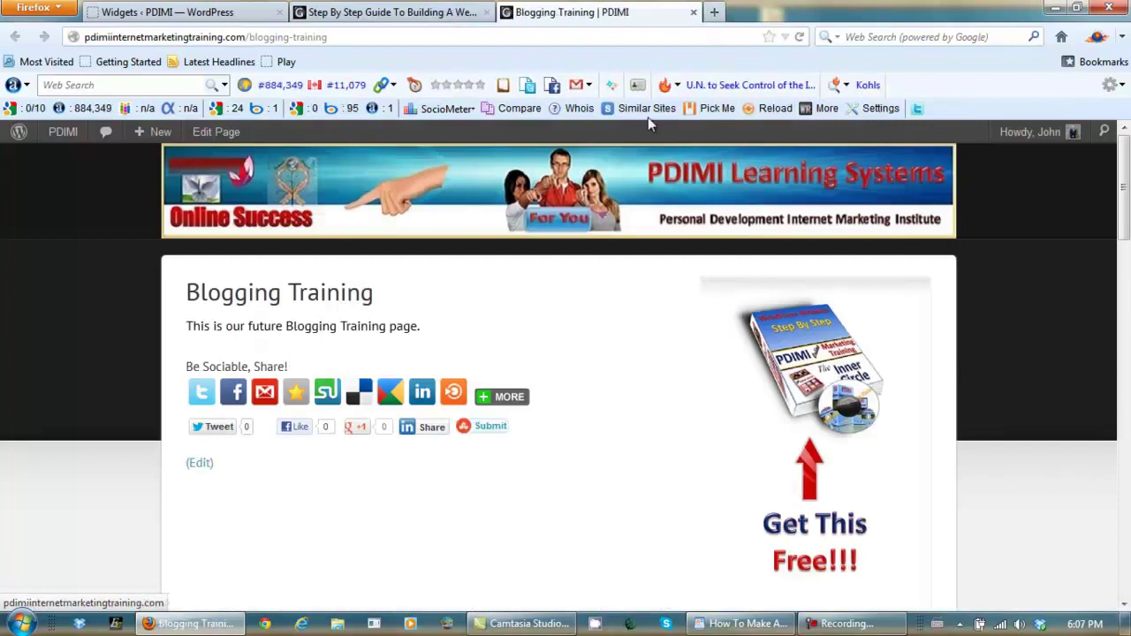
click(693, 11)
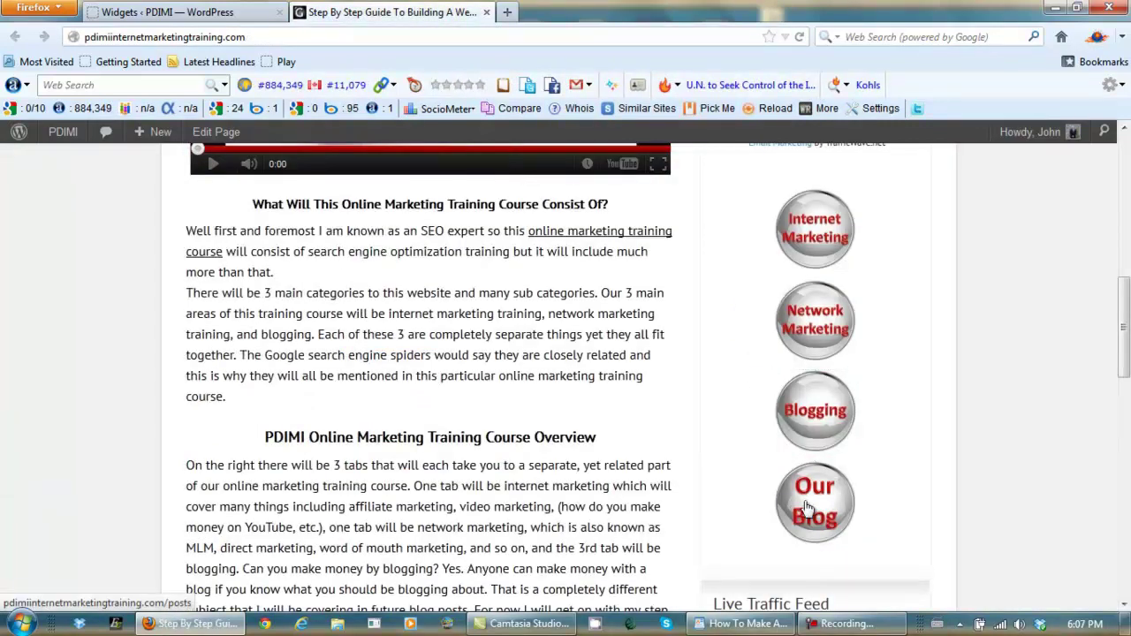
click(778, 434)
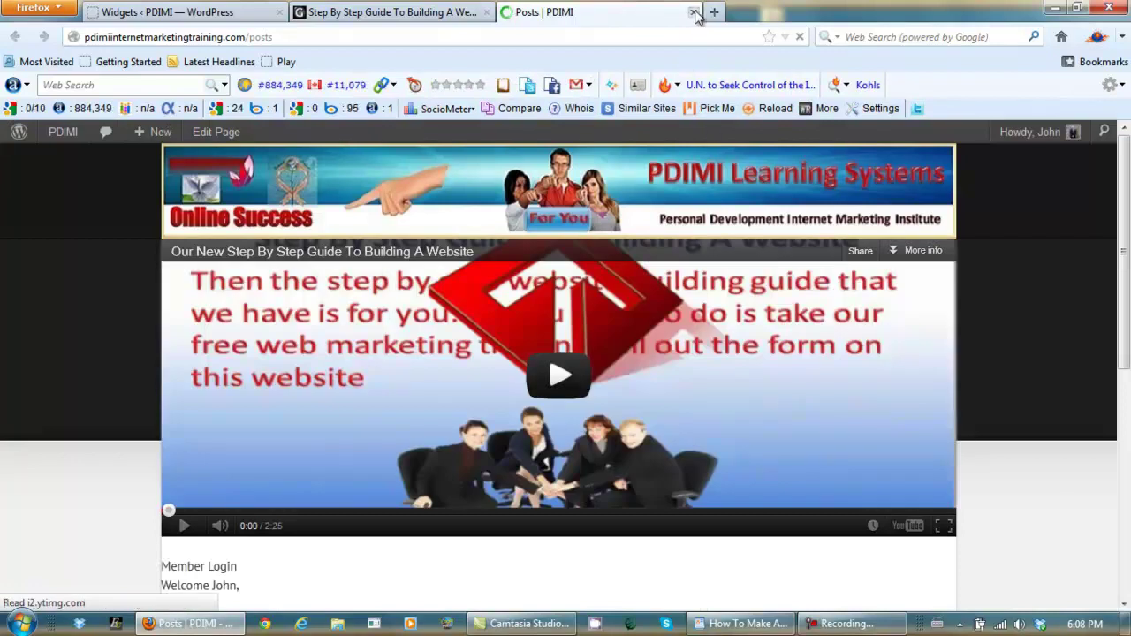
click(691, 13)
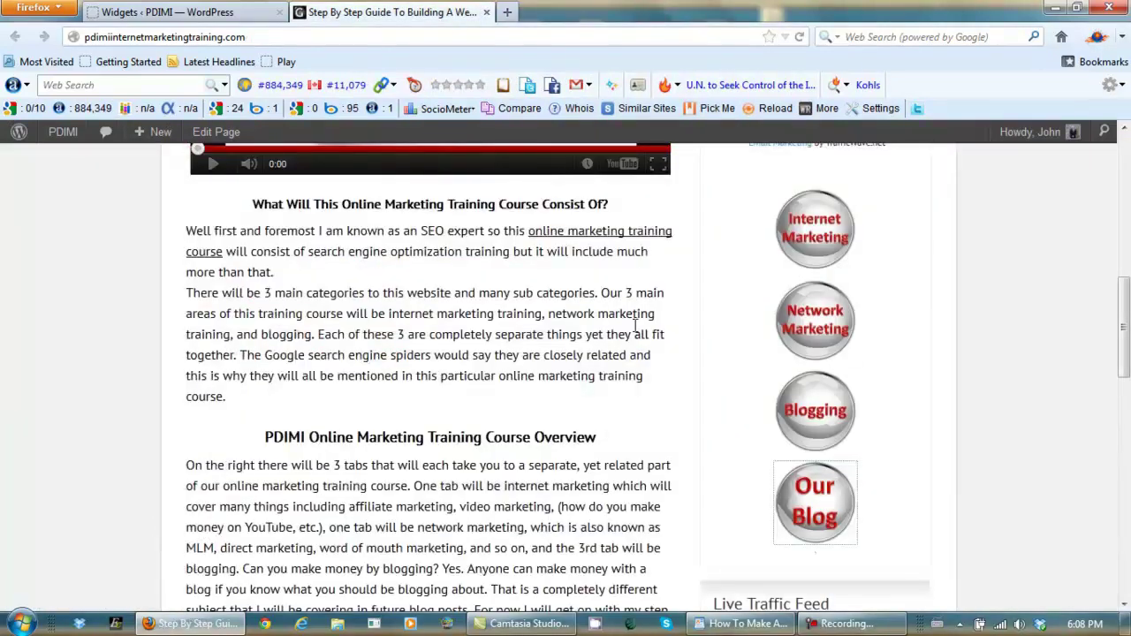
scroll(681, 415, up, 5)
scroll(717, 354, up, 4)
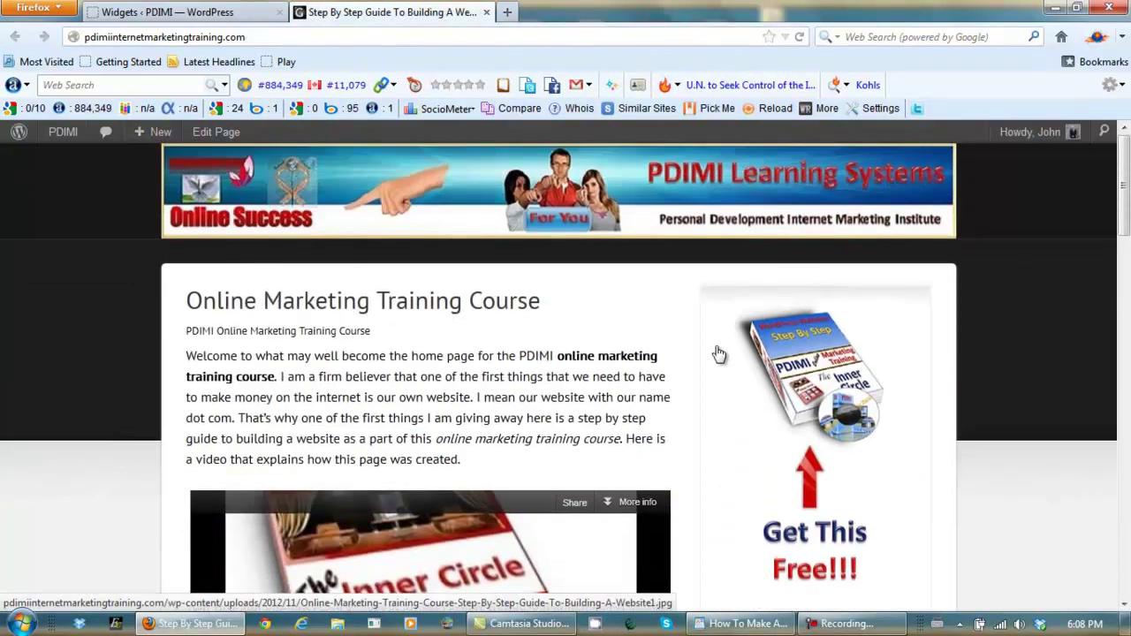
mouse_move(1126, 190)
mouse_down()
mouse_move(1124, 224)
mouse_move(1126, 185)
mouse_up()
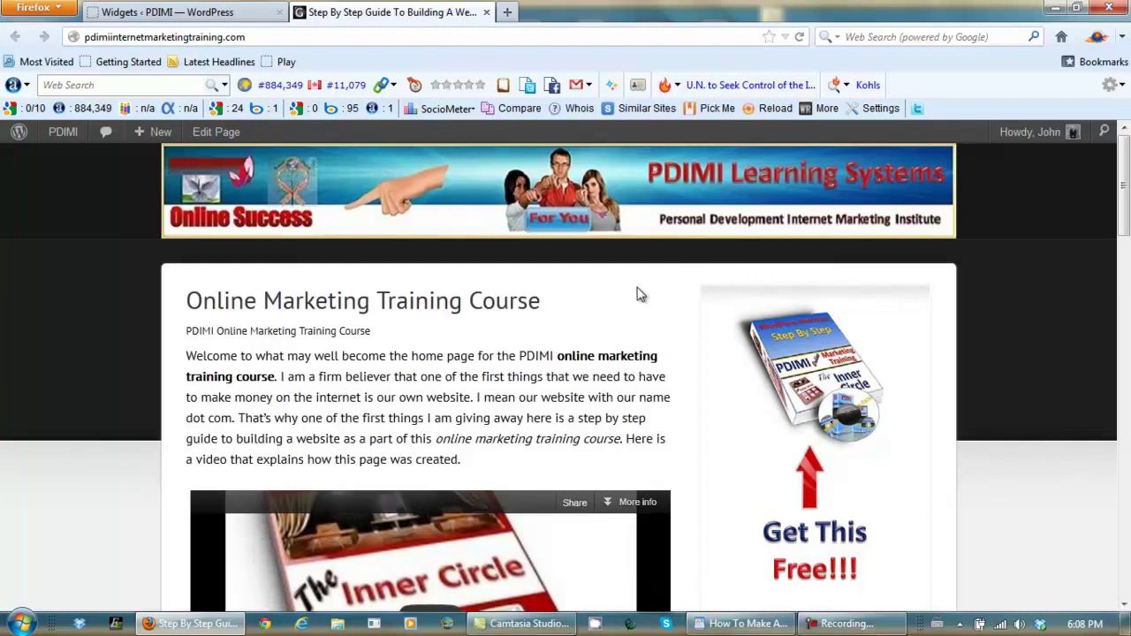
mouse_move(1125, 195)
mouse_down()
mouse_move(1101, 348)
mouse_move(1117, 368)
mouse_move(1123, 180)
mouse_up()
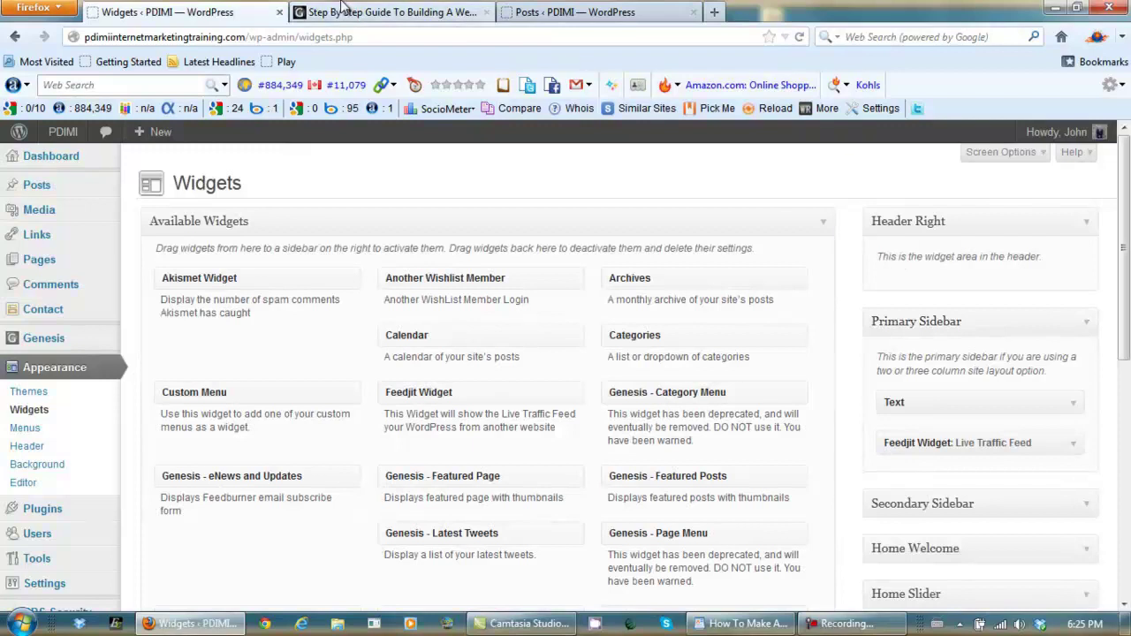
Add the Search widget to the Primary Sidebar, placing it above the Text widget.
click(375, 12)
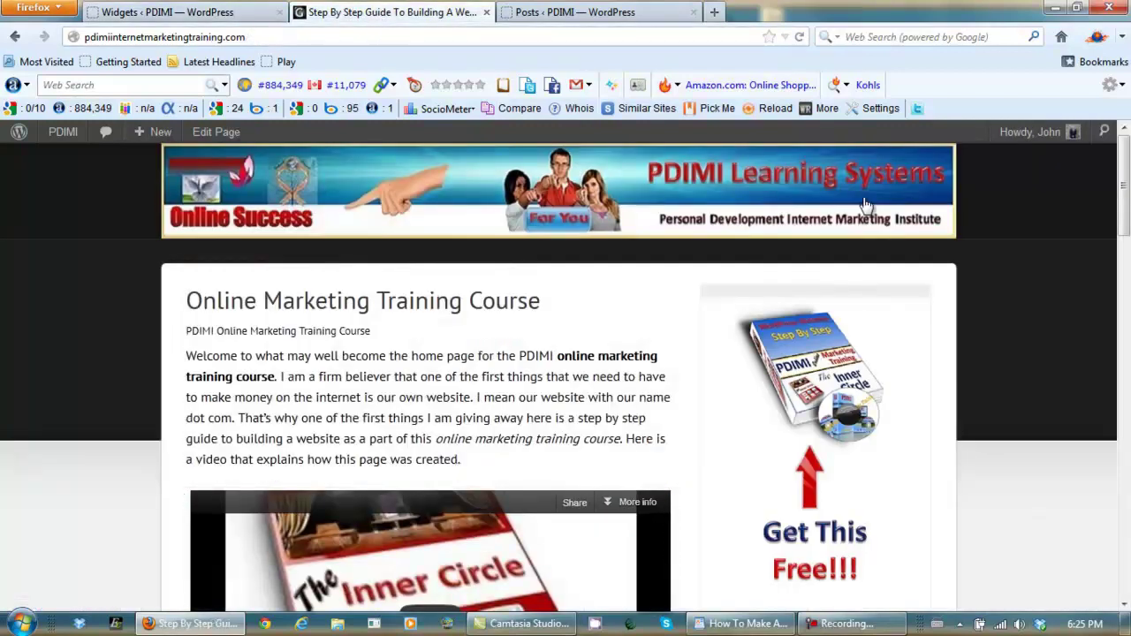
click(212, 13)
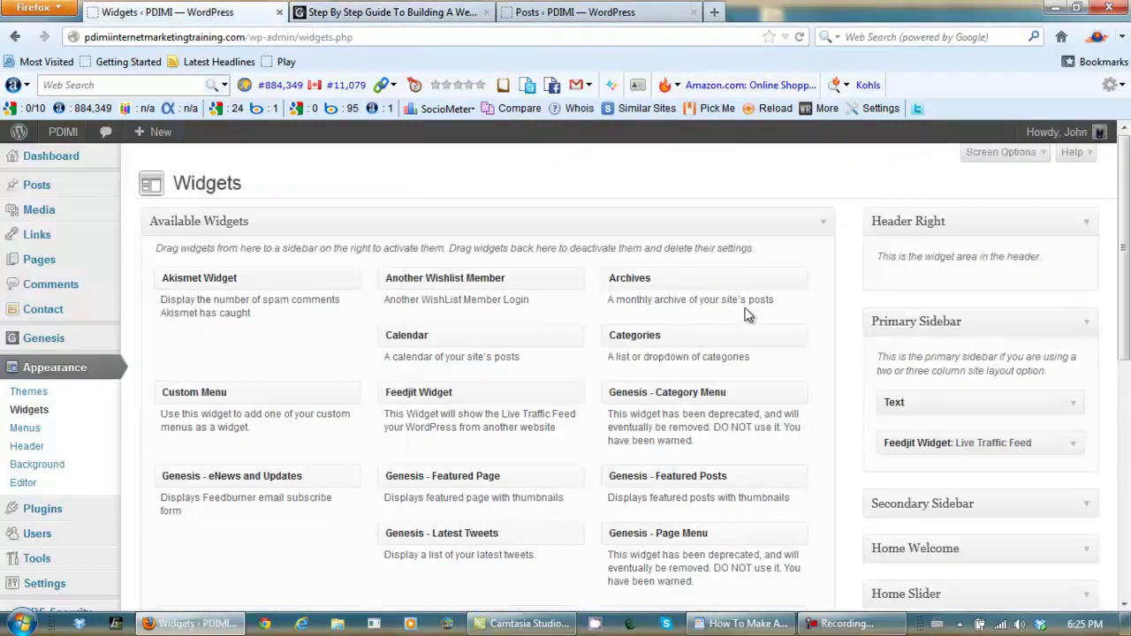
drag(1125, 239, 1125, 290)
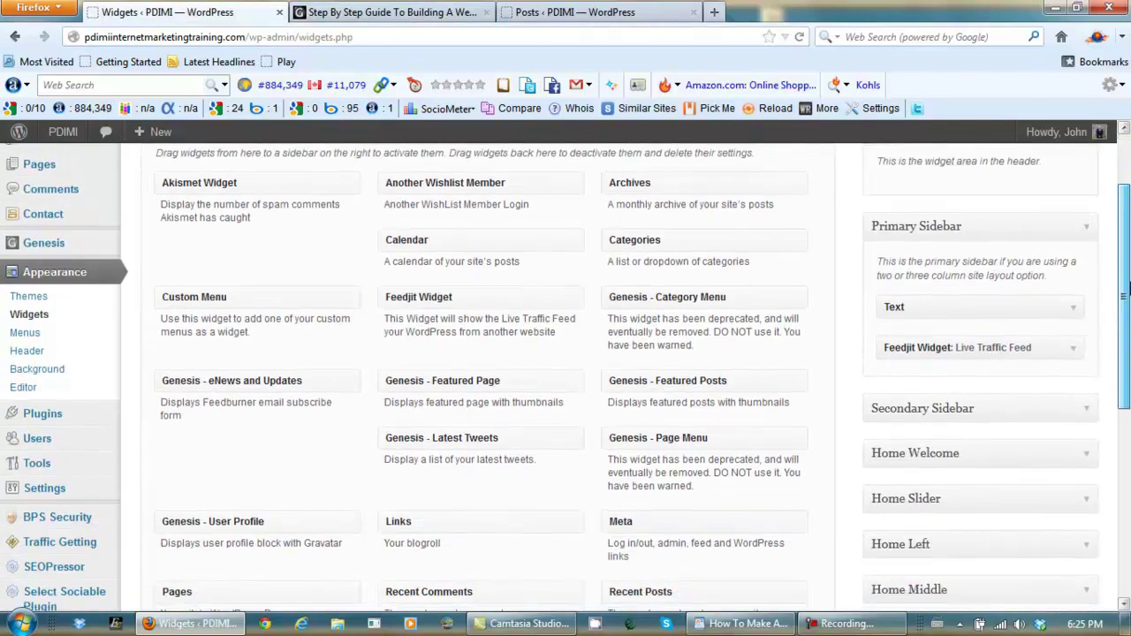
drag(1128, 290, 1128, 338)
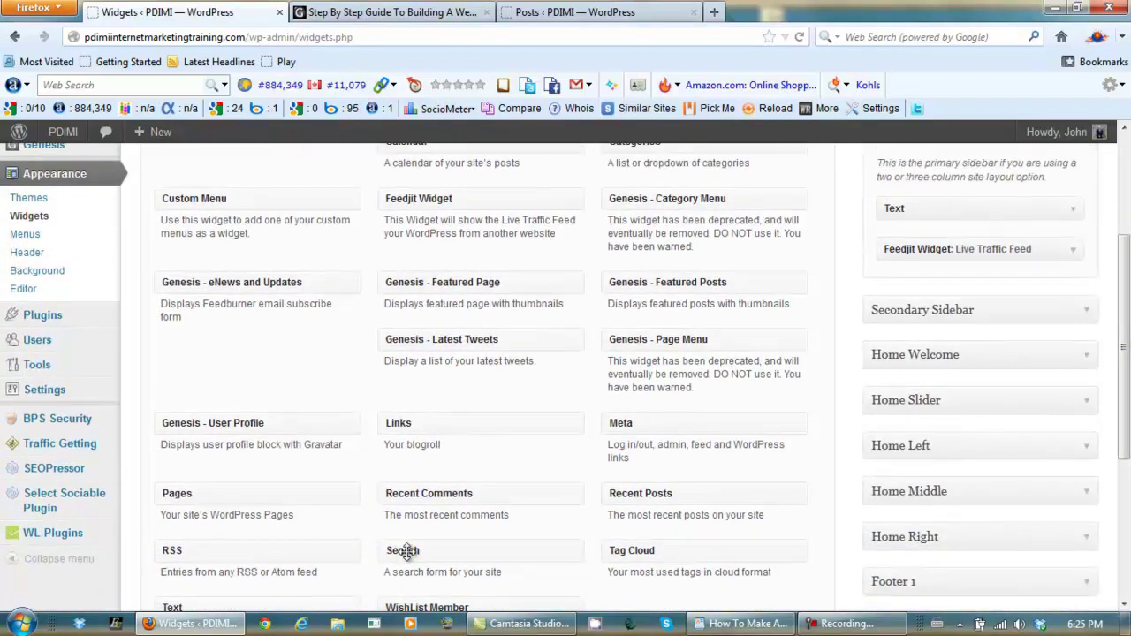
drag(405, 553, 922, 156)
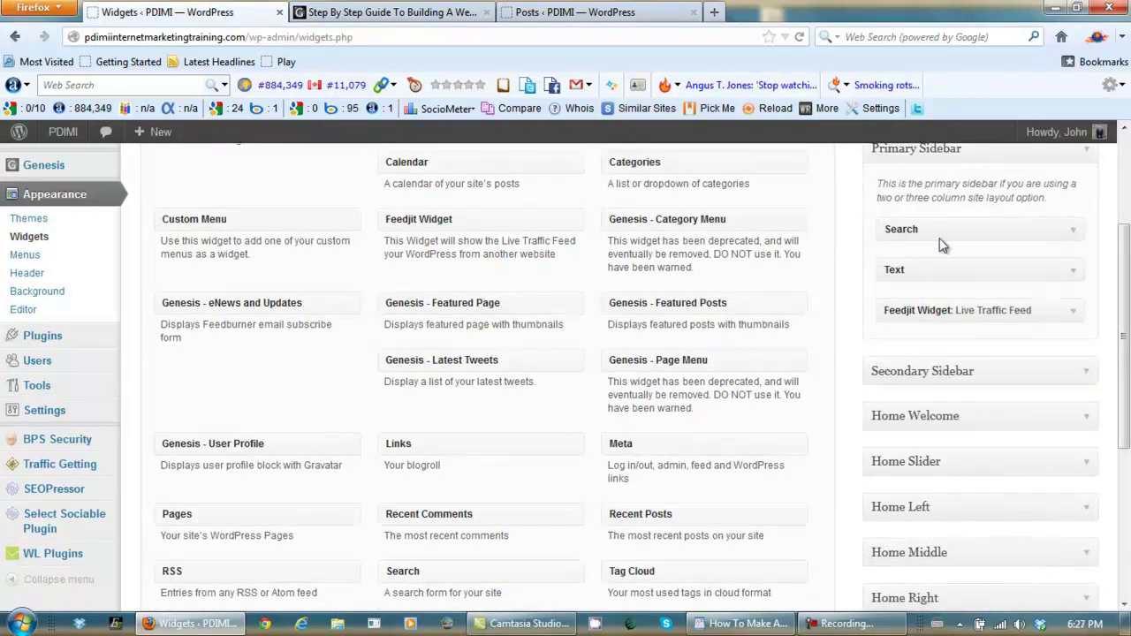
Save the Primary Sidebar's Search widget with a blank title and close its settings.
click(1074, 234)
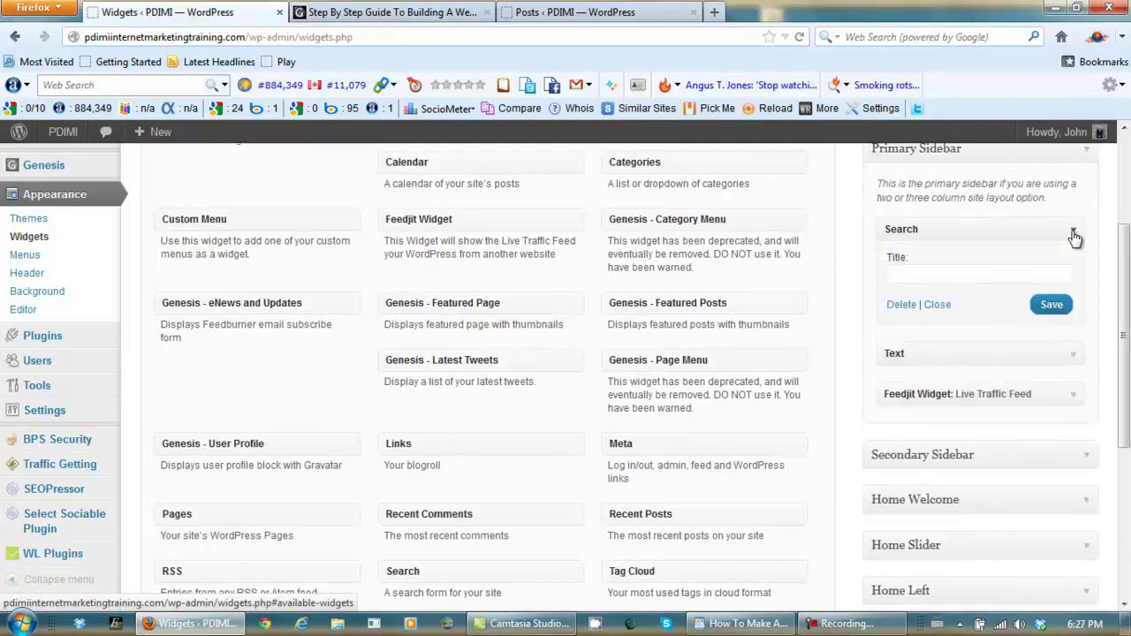
click(1051, 305)
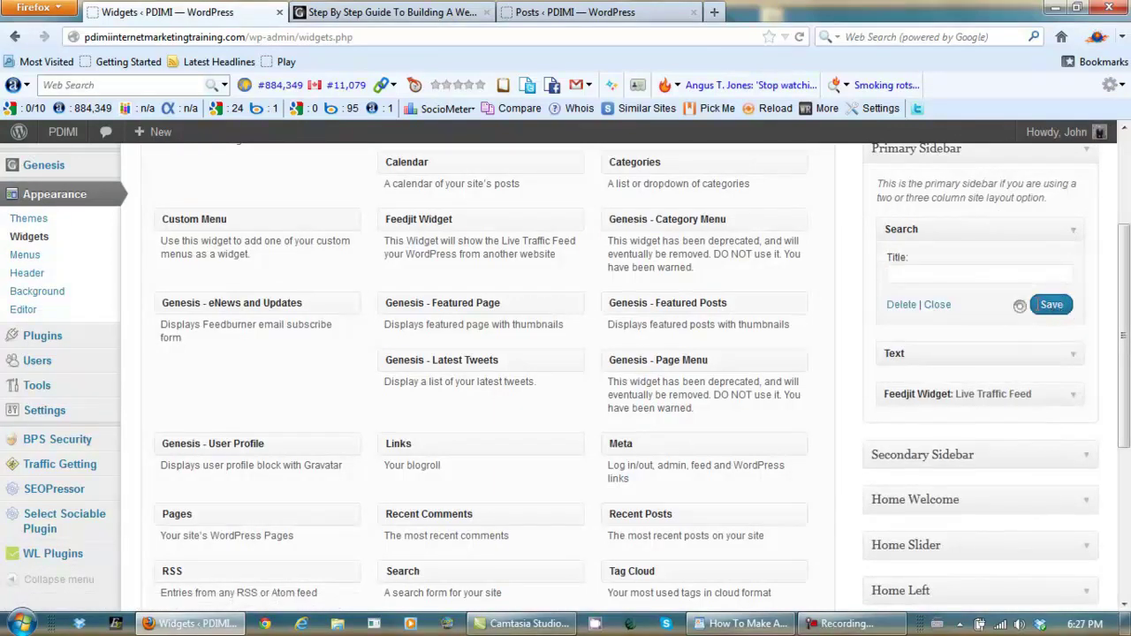
click(937, 305)
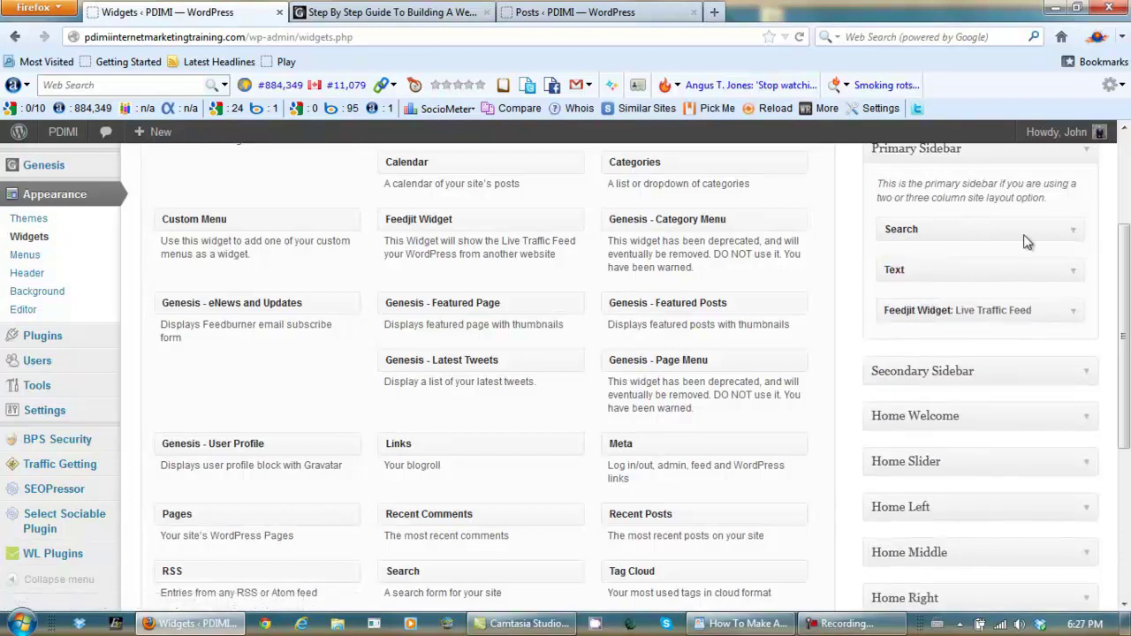
click(1085, 156)
Reload the site's home page and examine the search box at the head of its sidebar.
click(420, 13)
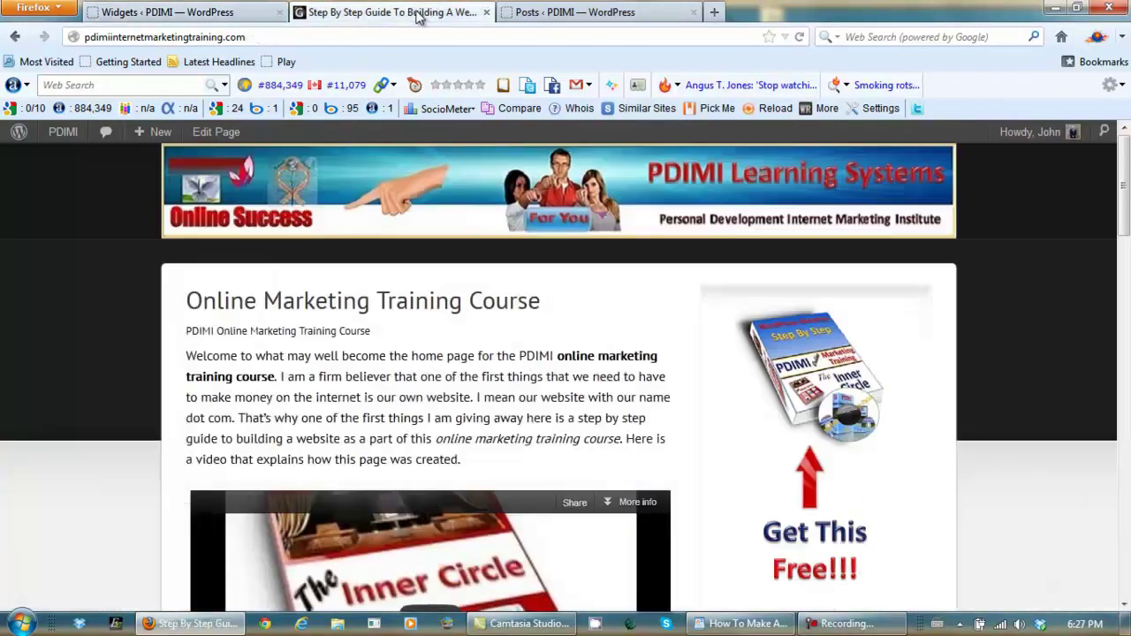
click(799, 37)
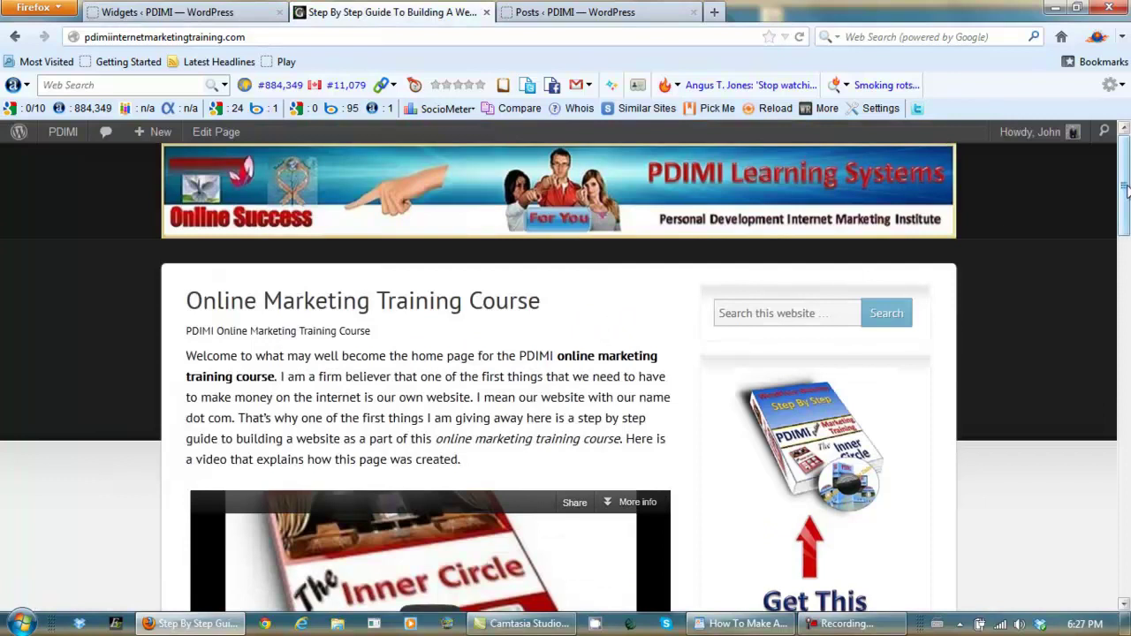
mouse_move(1124, 187)
mouse_down()
mouse_move(1124, 232)
mouse_move(1124, 183)
mouse_up()
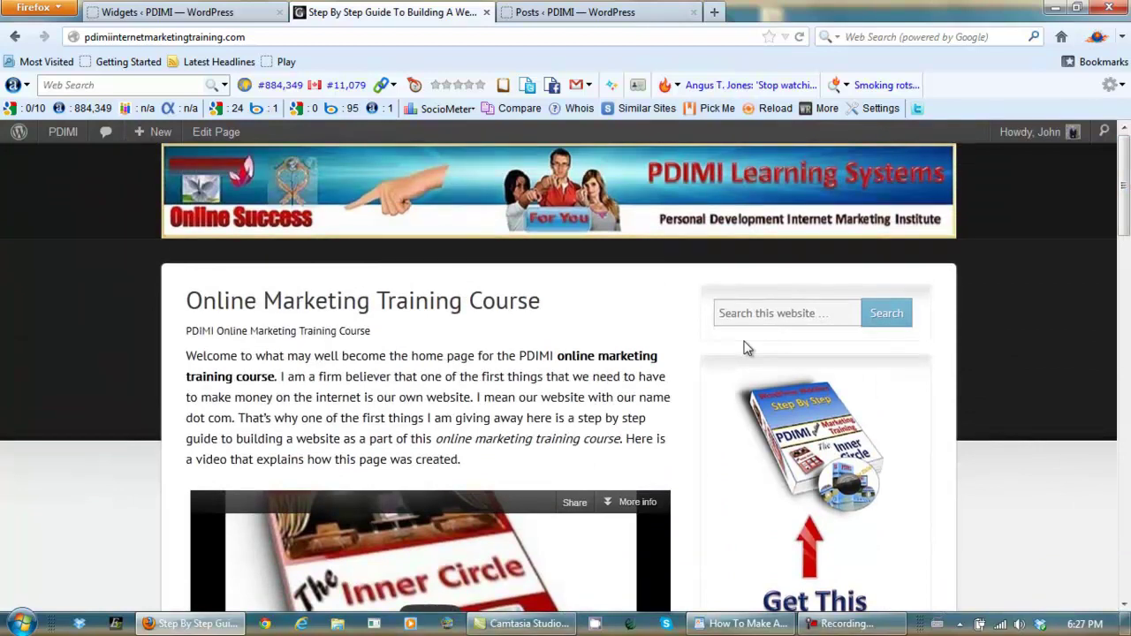
Search the site for "what is a downline builder" and look through the resulting posts.
click(749, 313)
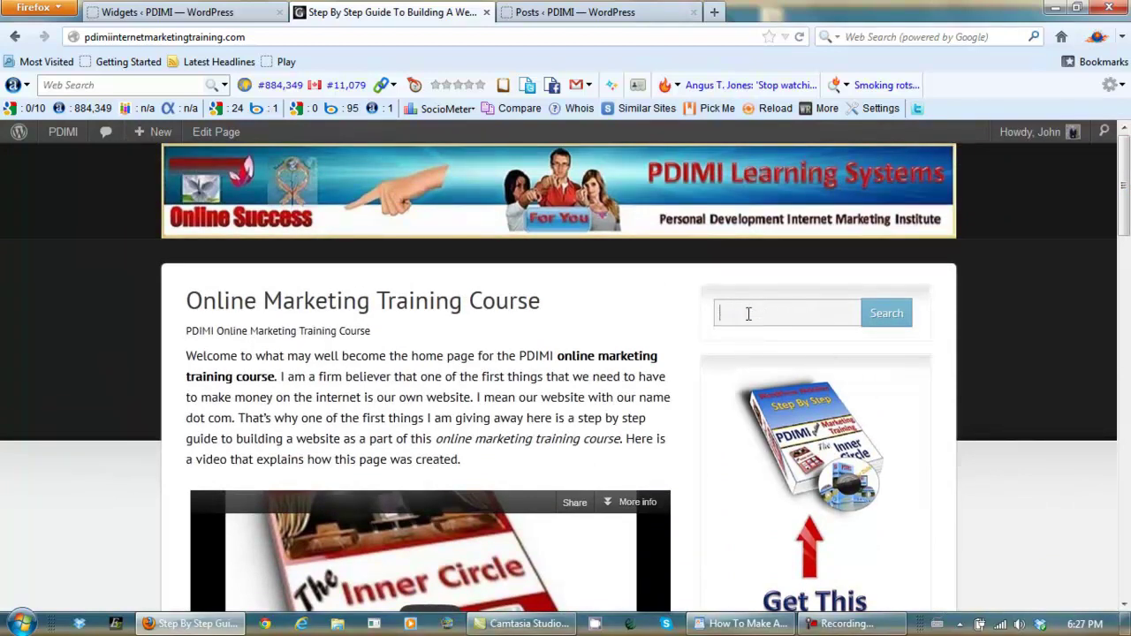
text(what is a down)
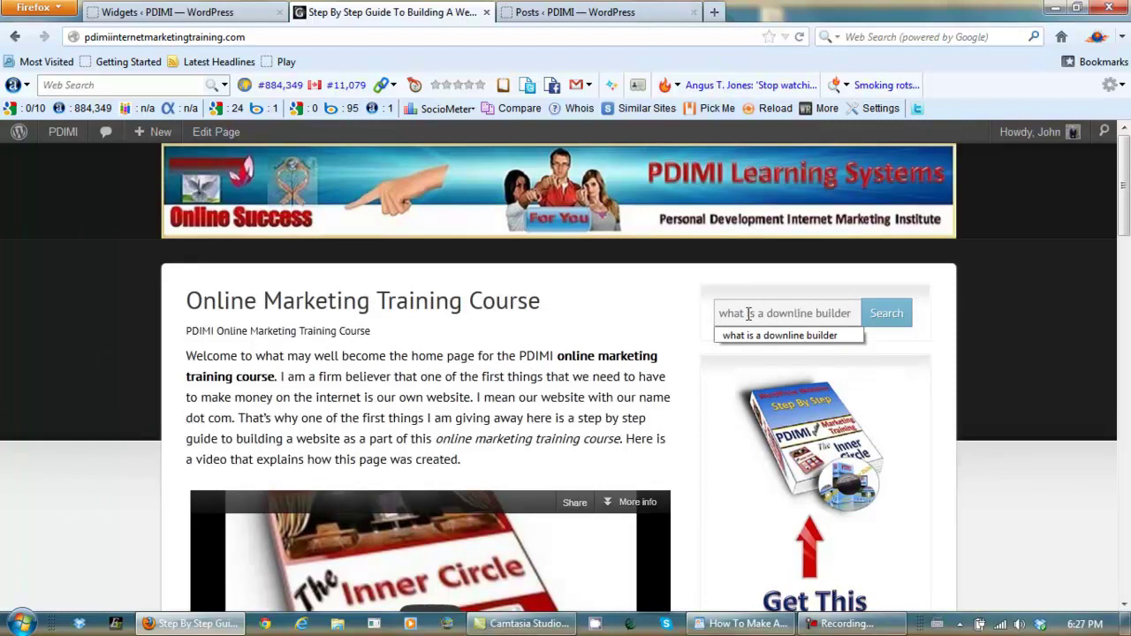
text(line builder)
key(Return)
scroll(649, 346, down, 5)
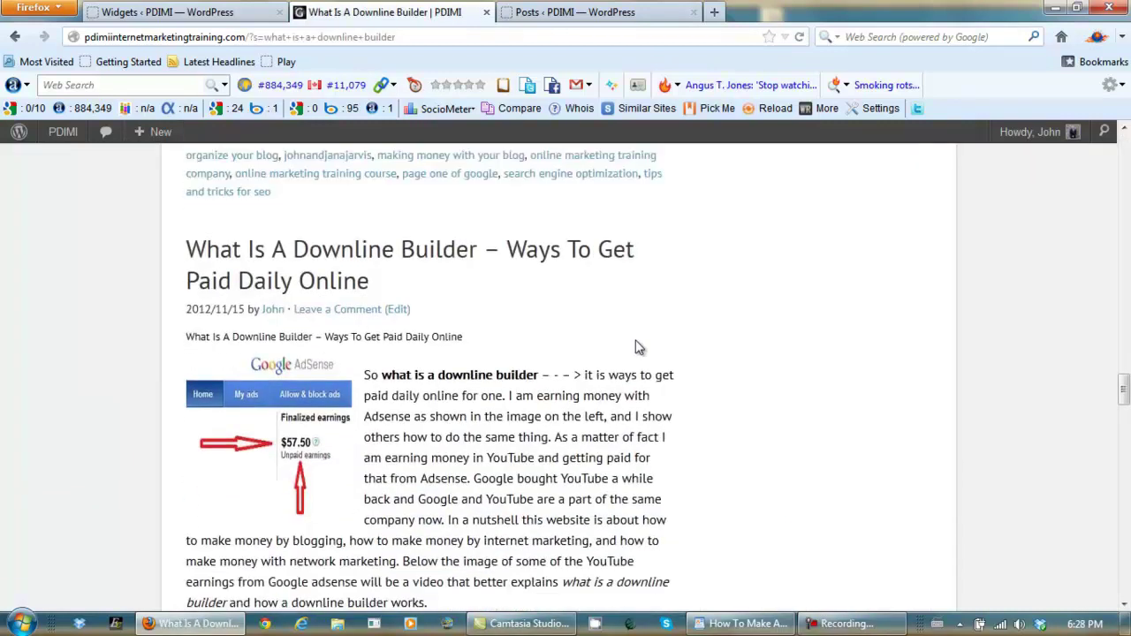
drag(1122, 389, 1126, 119)
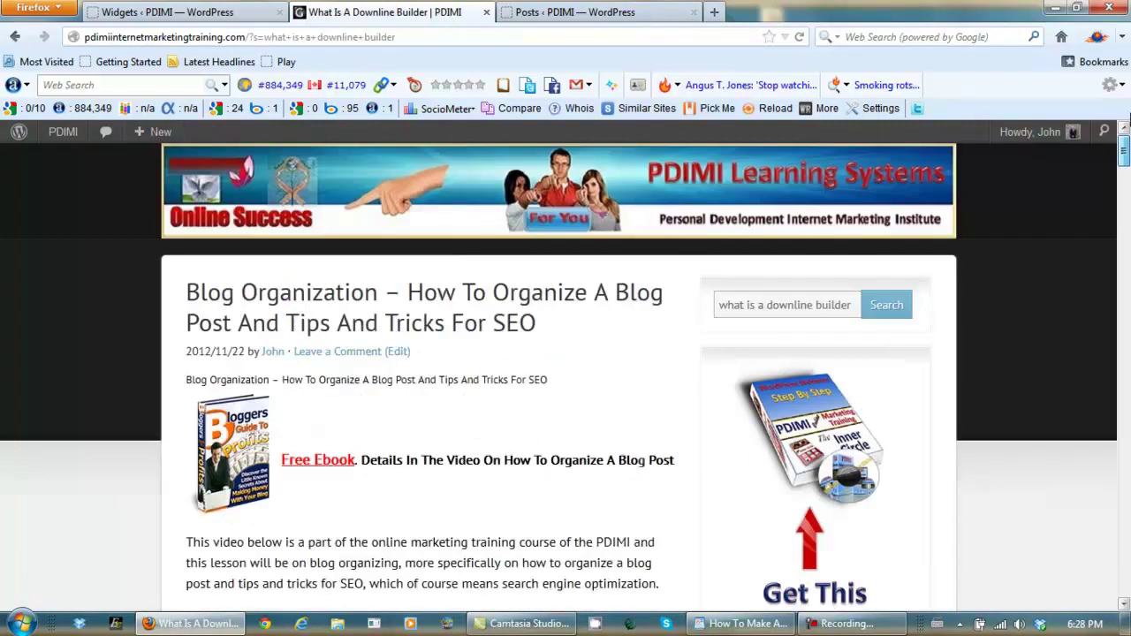
Search the site for "how to change your nameservers" and look over the resulting post.
click(794, 306)
text(how to)
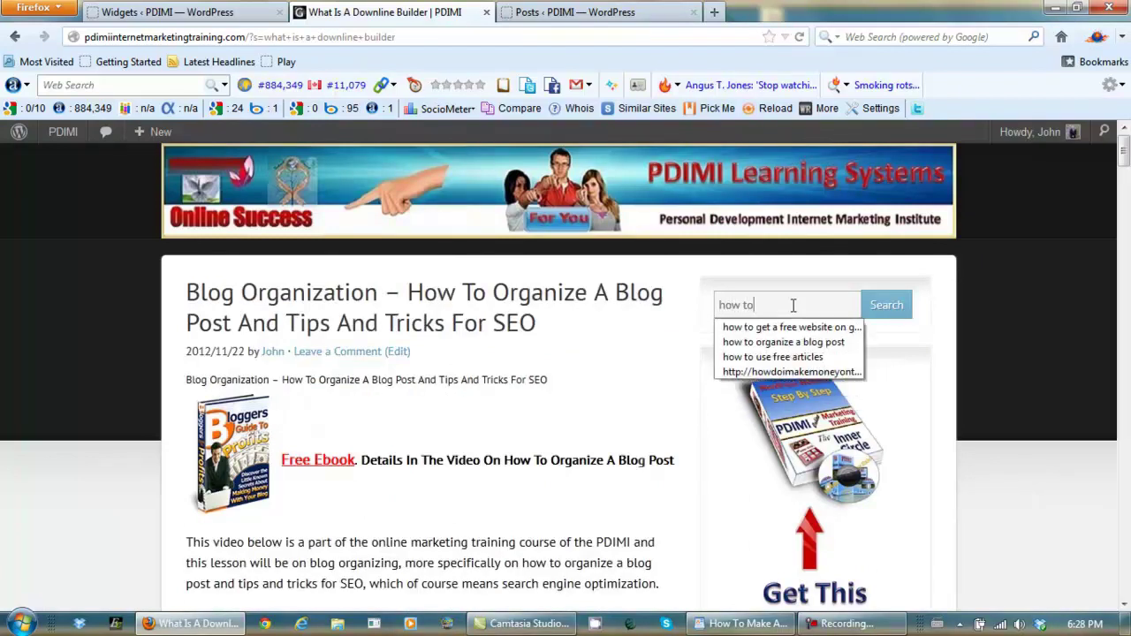
text( change your)
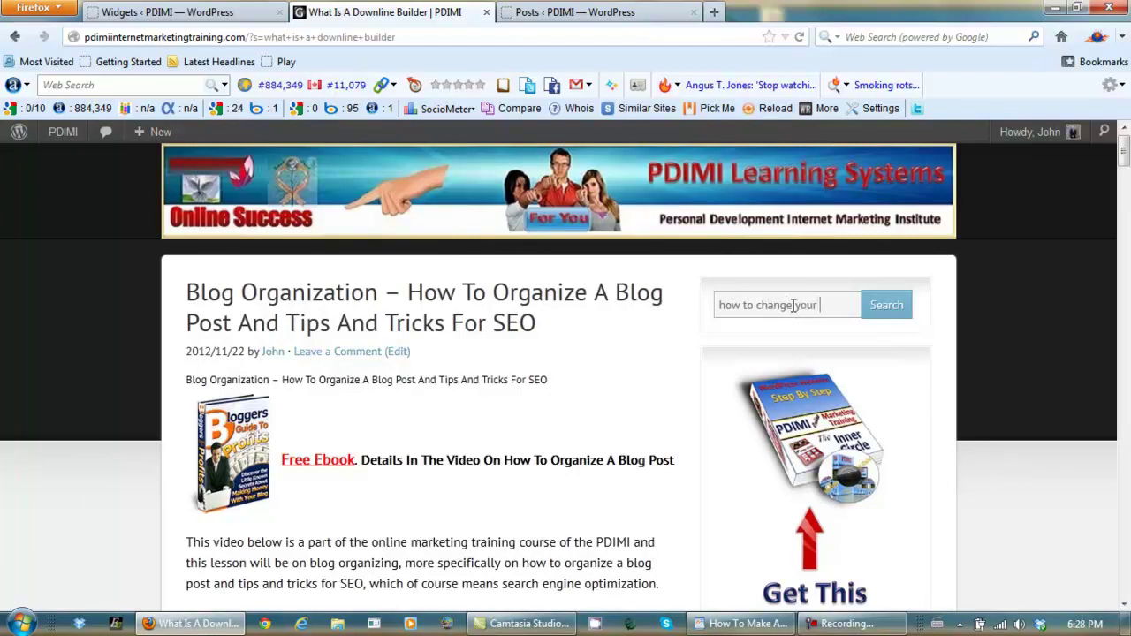
text( nameservers)
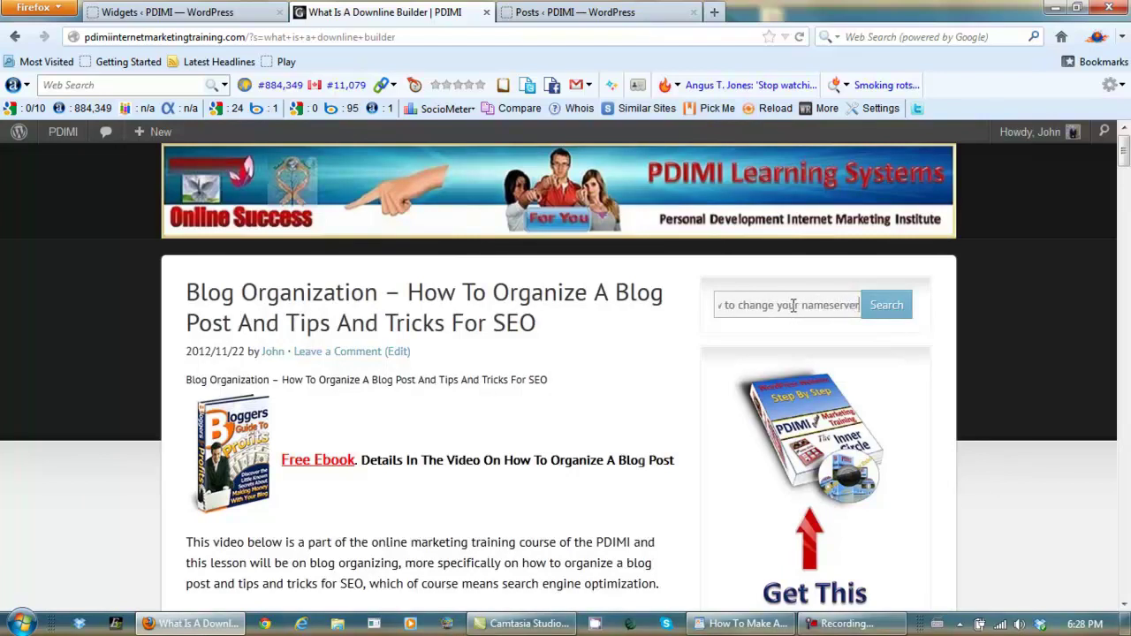
click(870, 309)
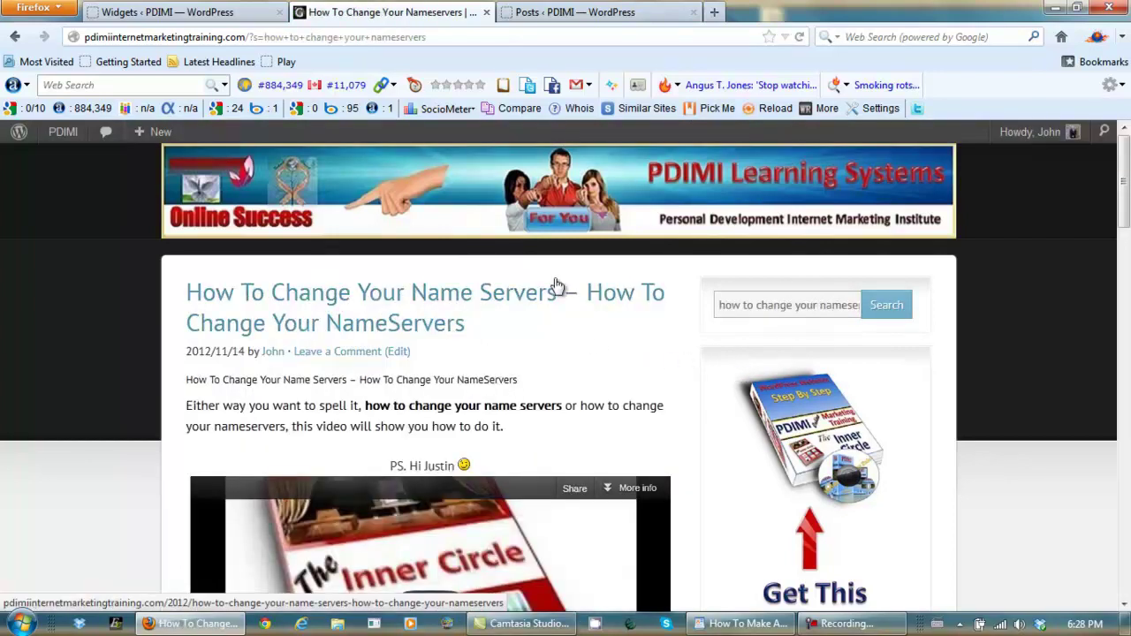
scroll(1125, 254, down, 4)
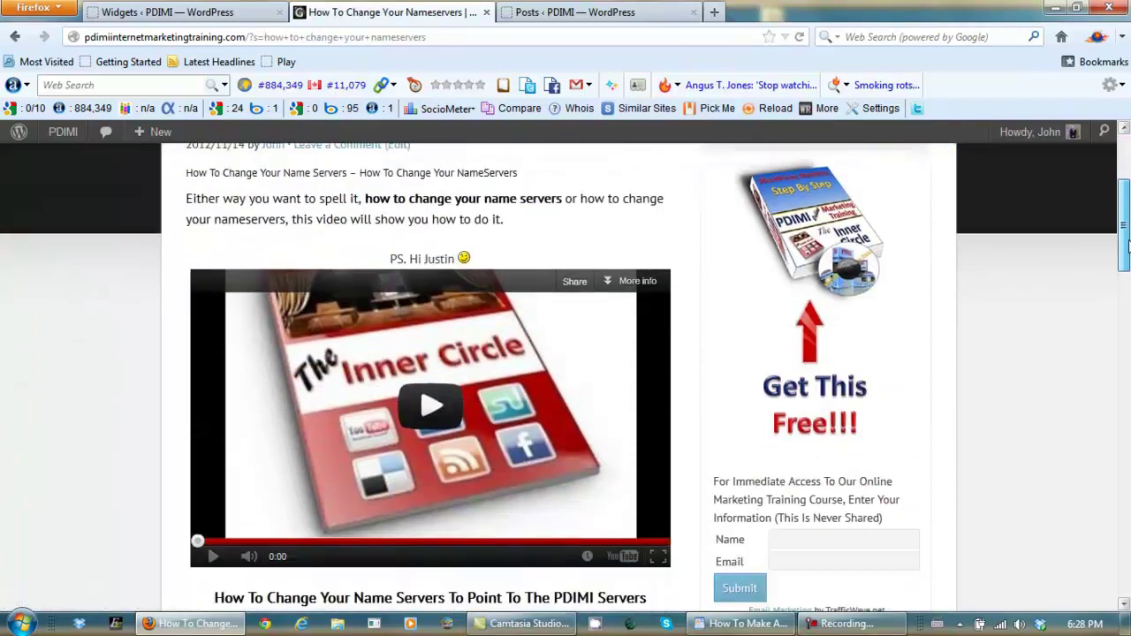
scroll(1124, 253, up, 4)
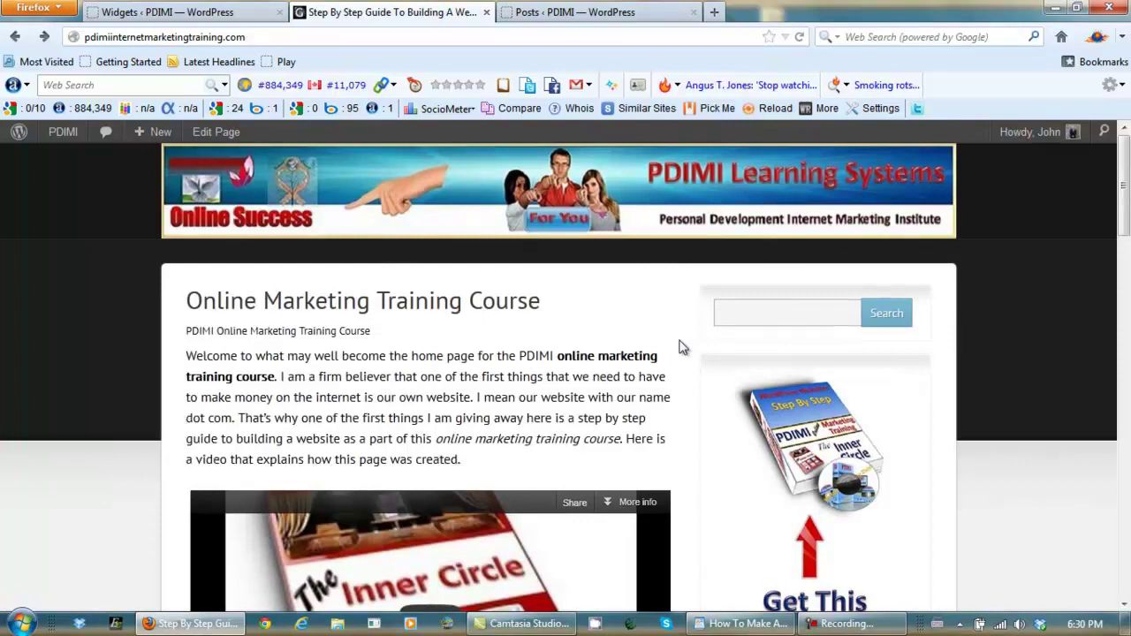
Test the sidebar search with "how do you do keyword research" and "wordpress website training".
text(how do you do keyword research)
click(884, 316)
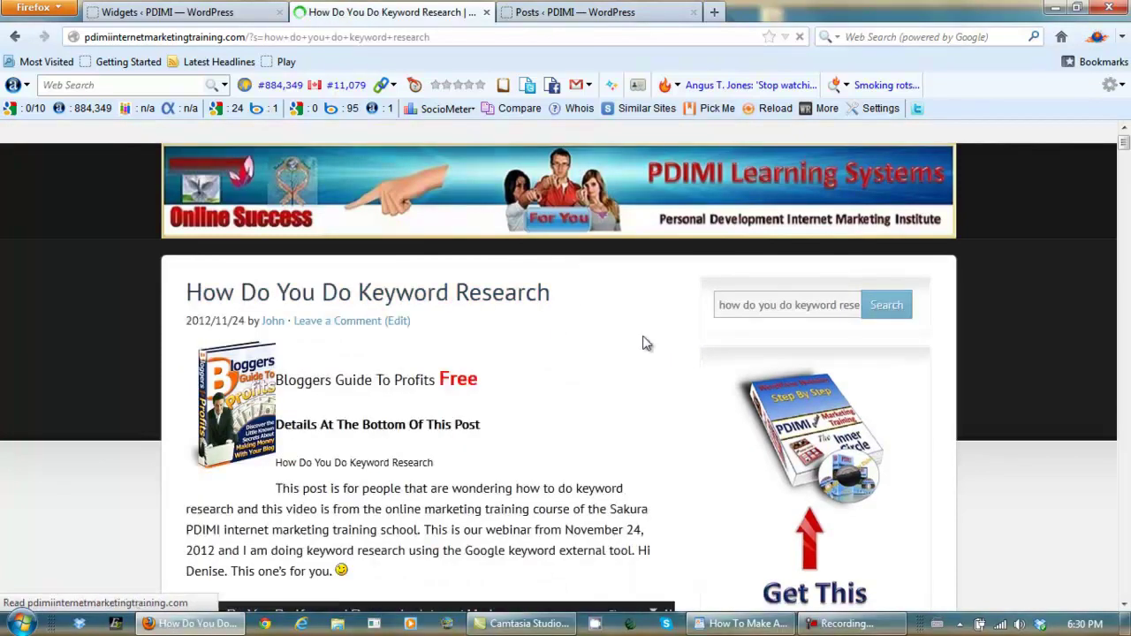
click(742, 301)
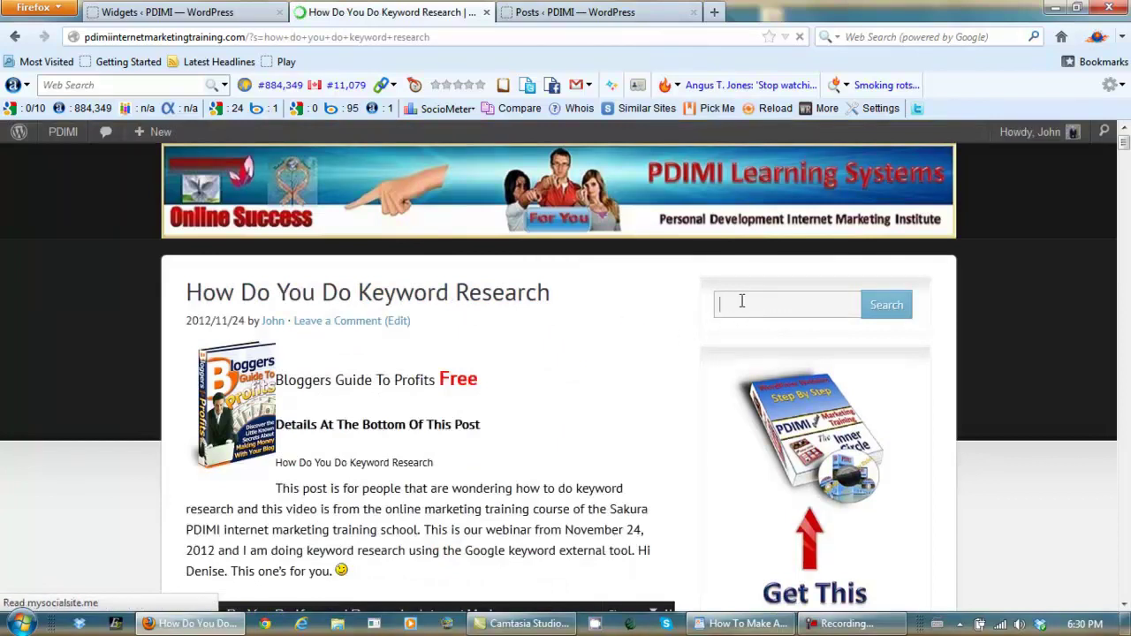
text(wordpress website tr)
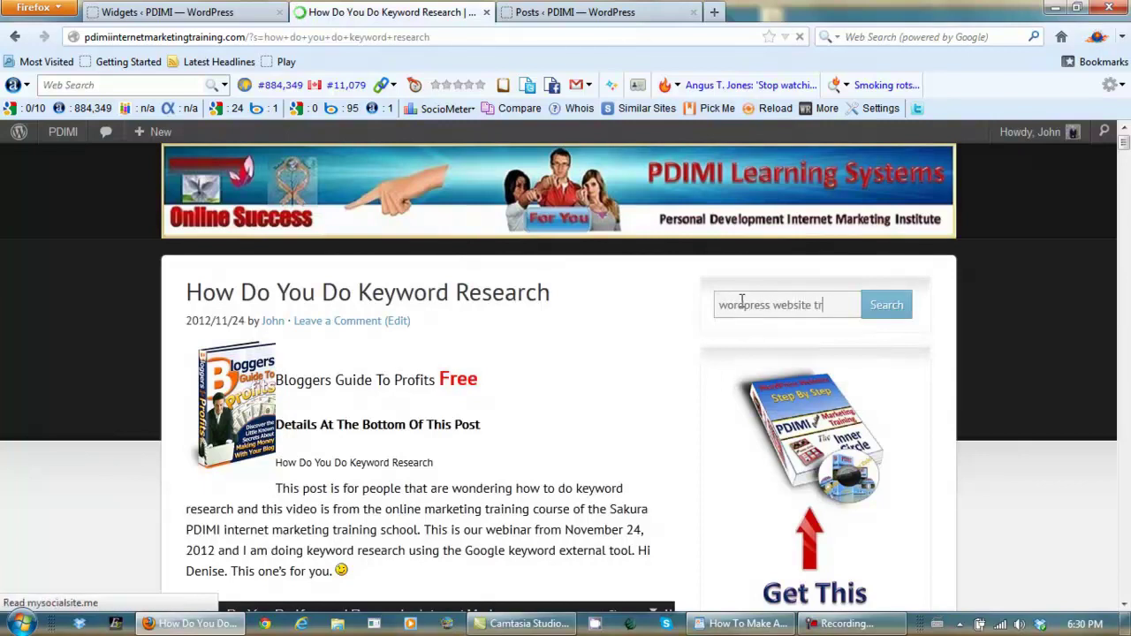
text(aining)
click(888, 310)
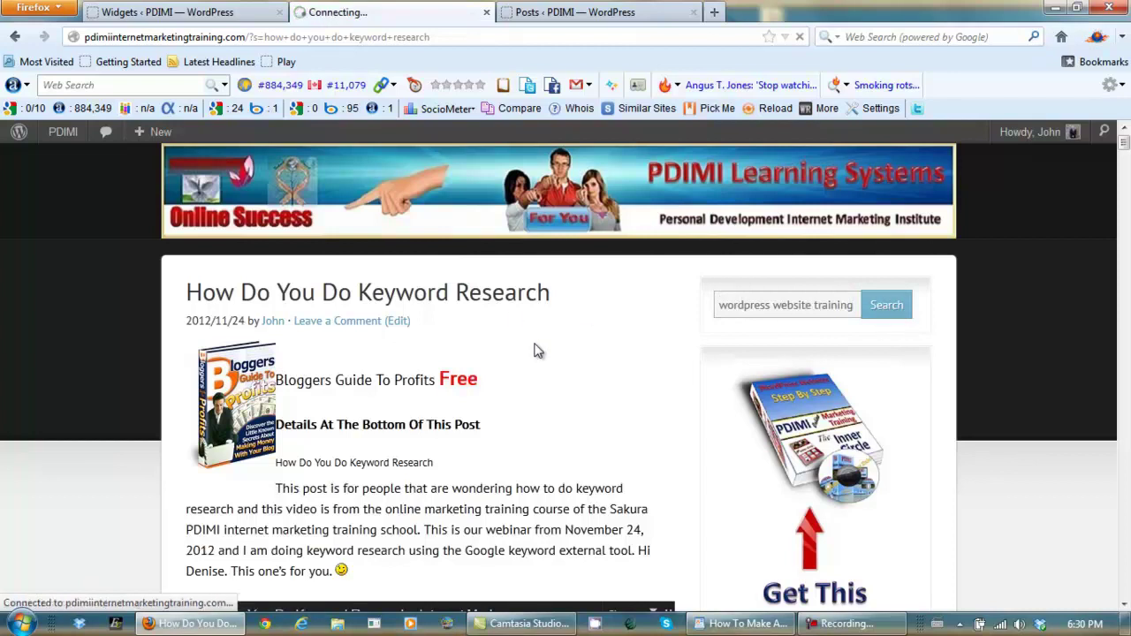
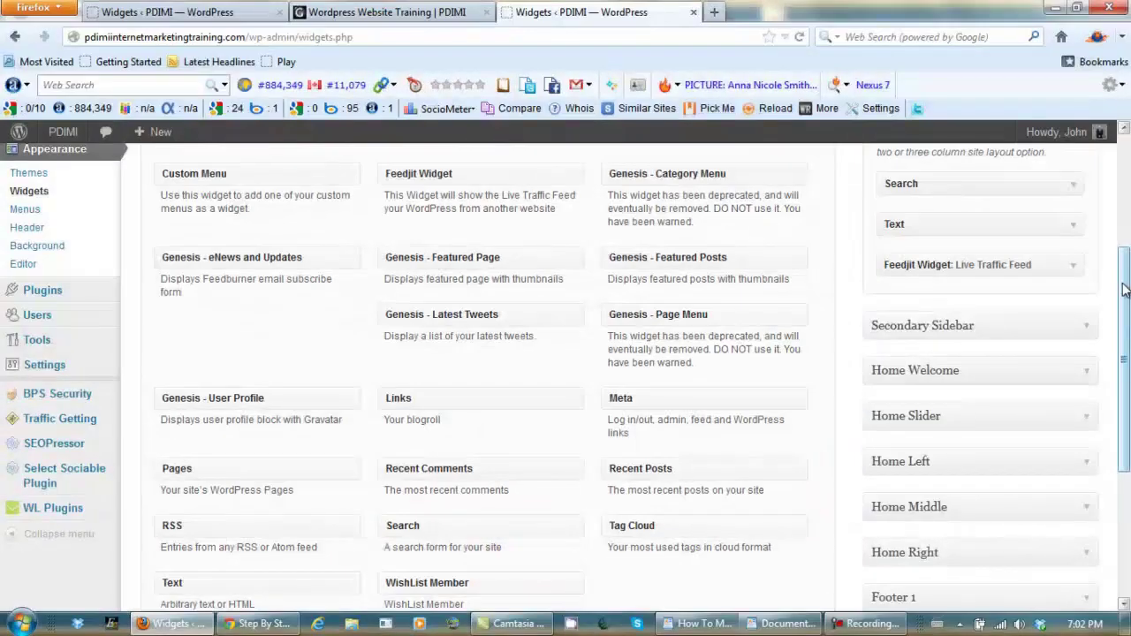
Open the Primary Sidebar's Text widget and insert a blank line above its first line of code.
drag(1124, 289, 1127, 223)
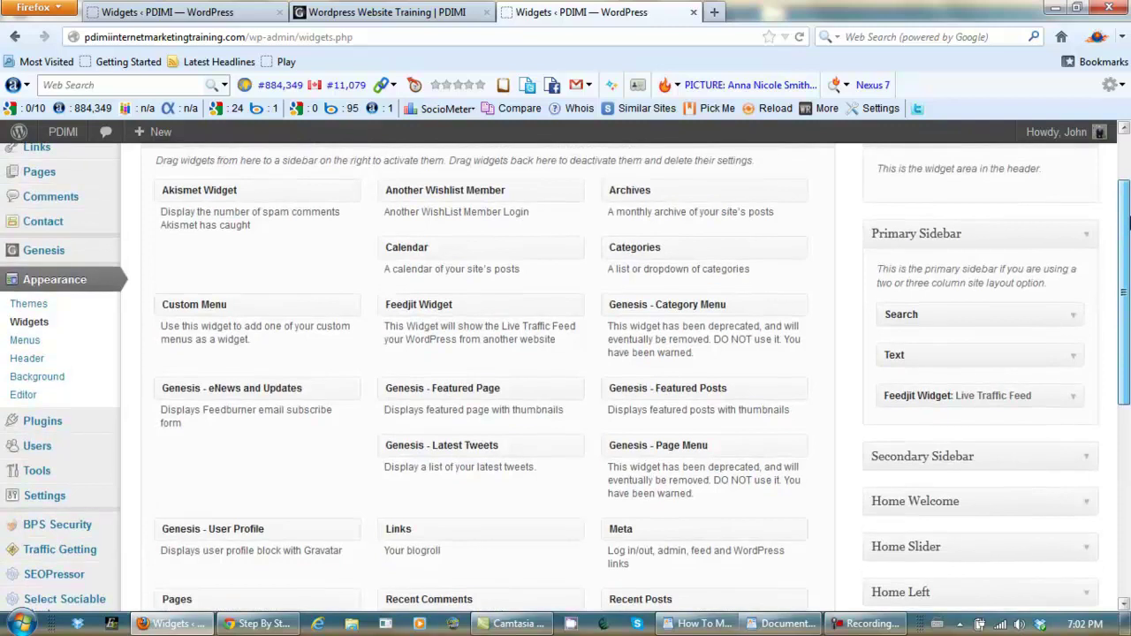
click(1076, 359)
drag(1119, 305, 1112, 338)
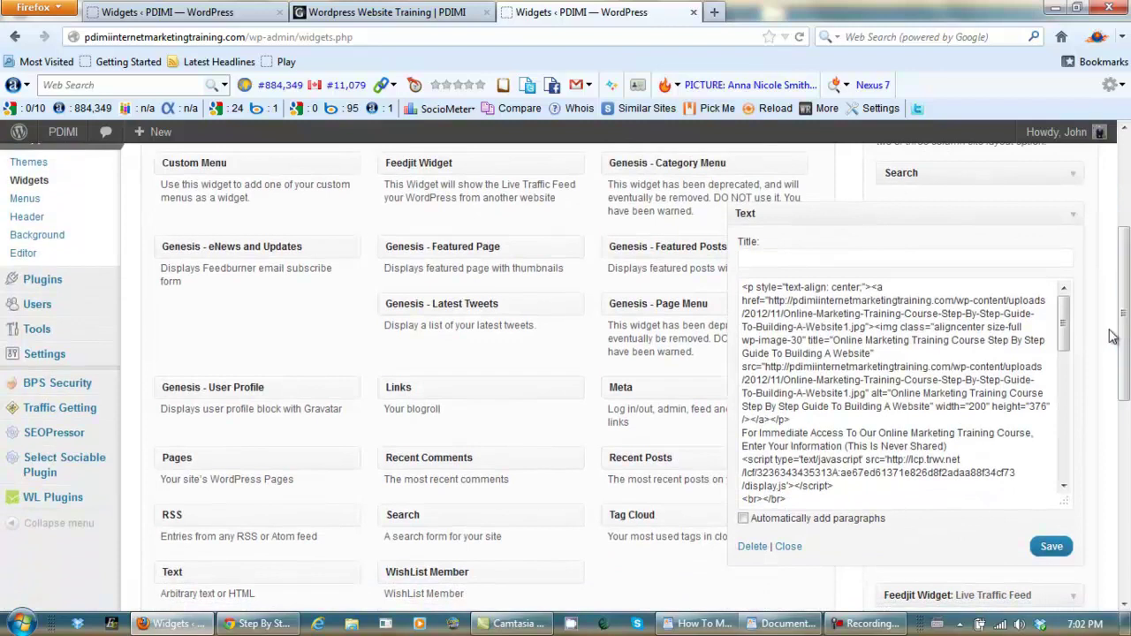
click(744, 287)
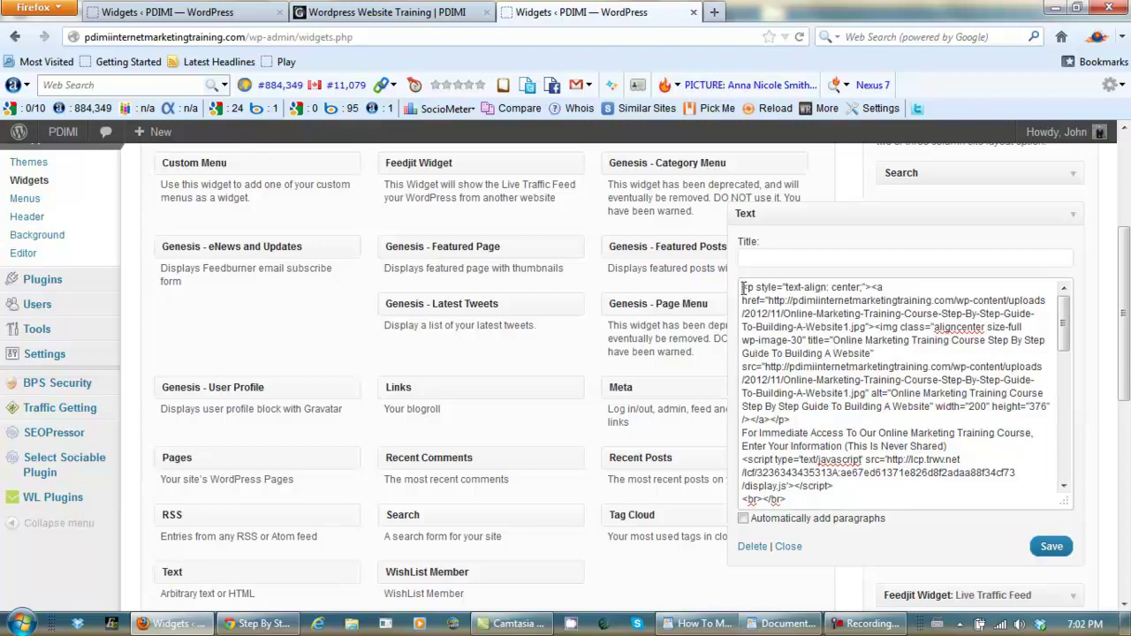
key(Return)
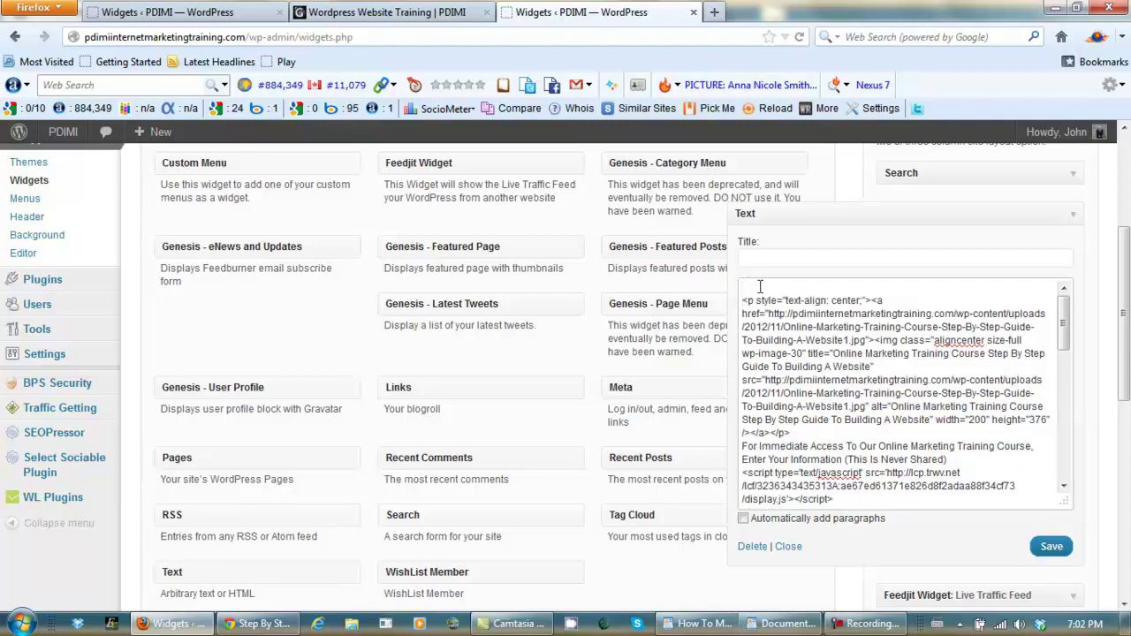
In WordPad, add a second [loginform] line, copy "YOUR MEMBERS TRAINING AREA" with the first [loginform], and return to the Widgets page in Firefox.
click(761, 625)
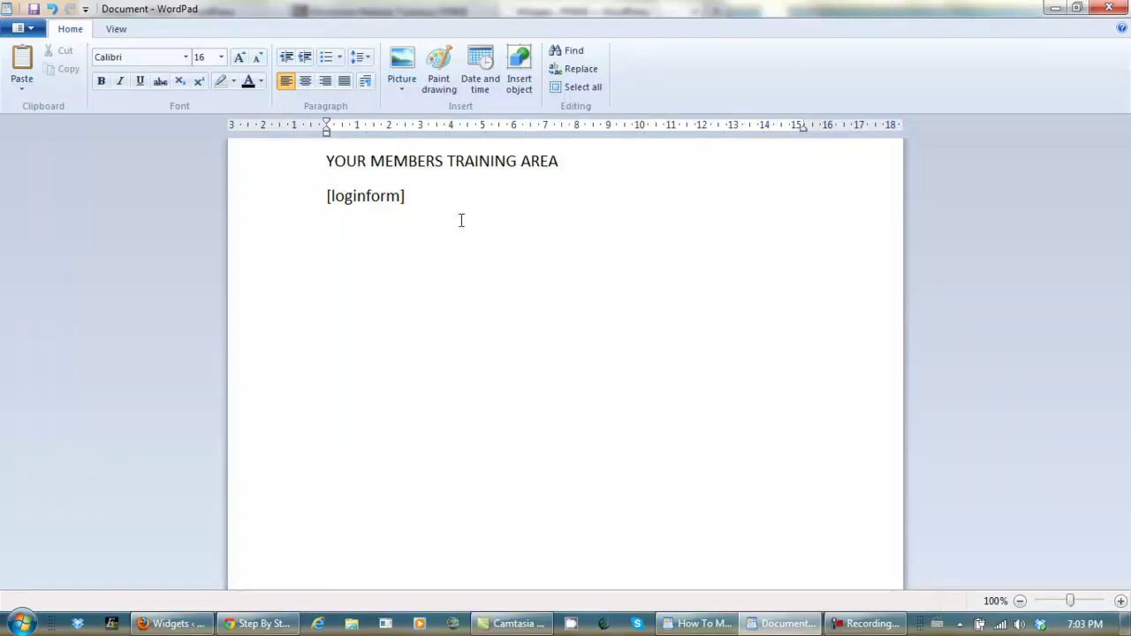
text(loginform)
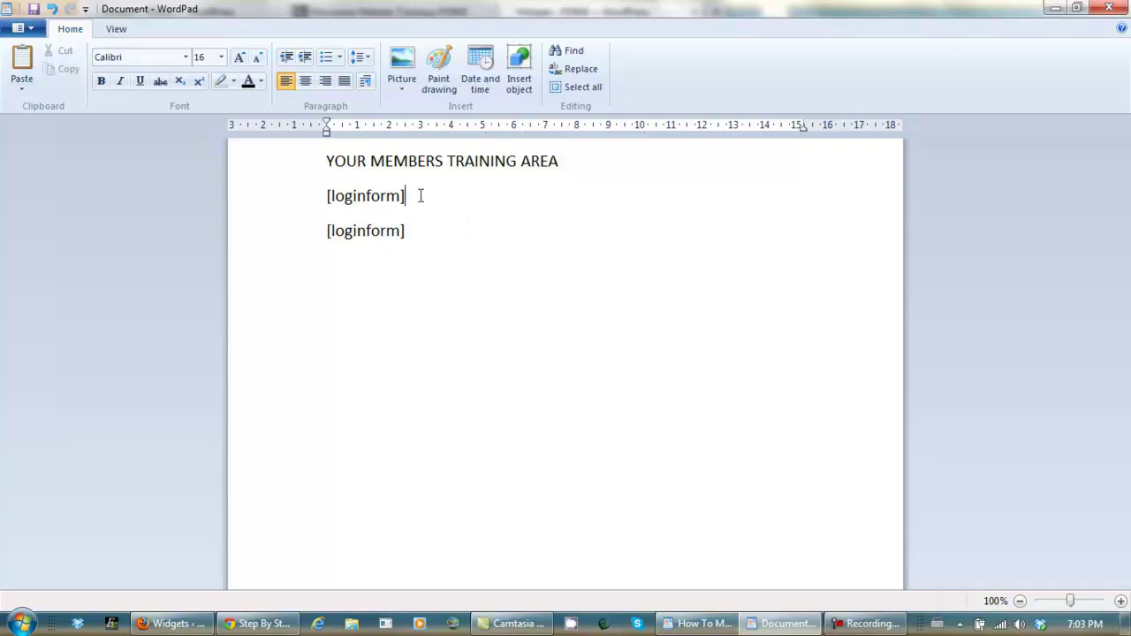
drag(421, 195, 342, 181)
right_click(362, 165)
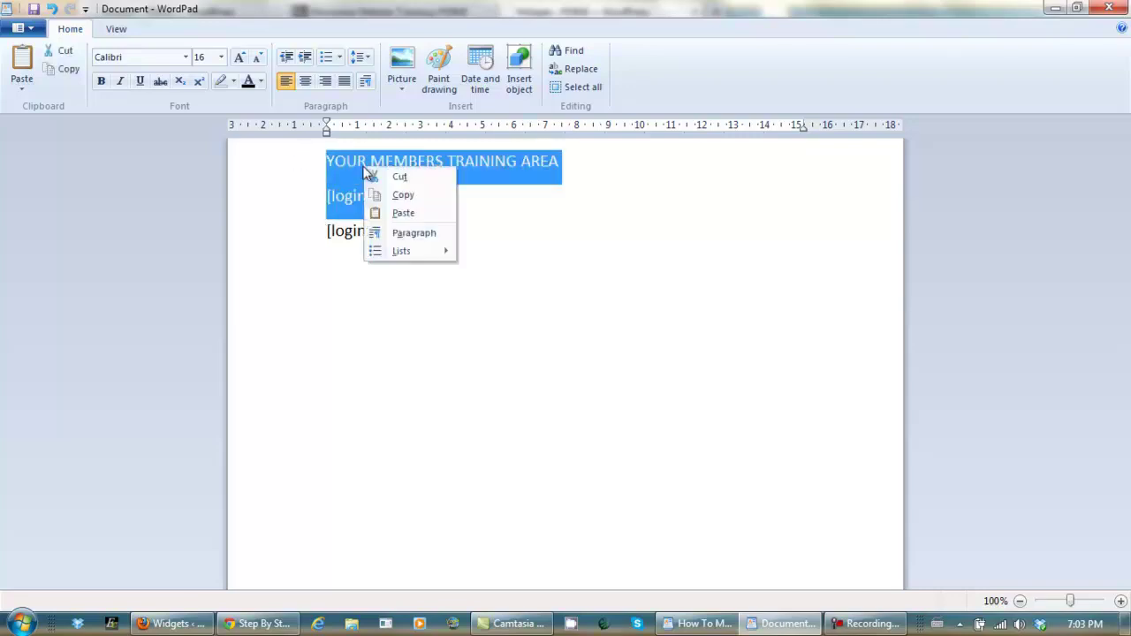
click(404, 196)
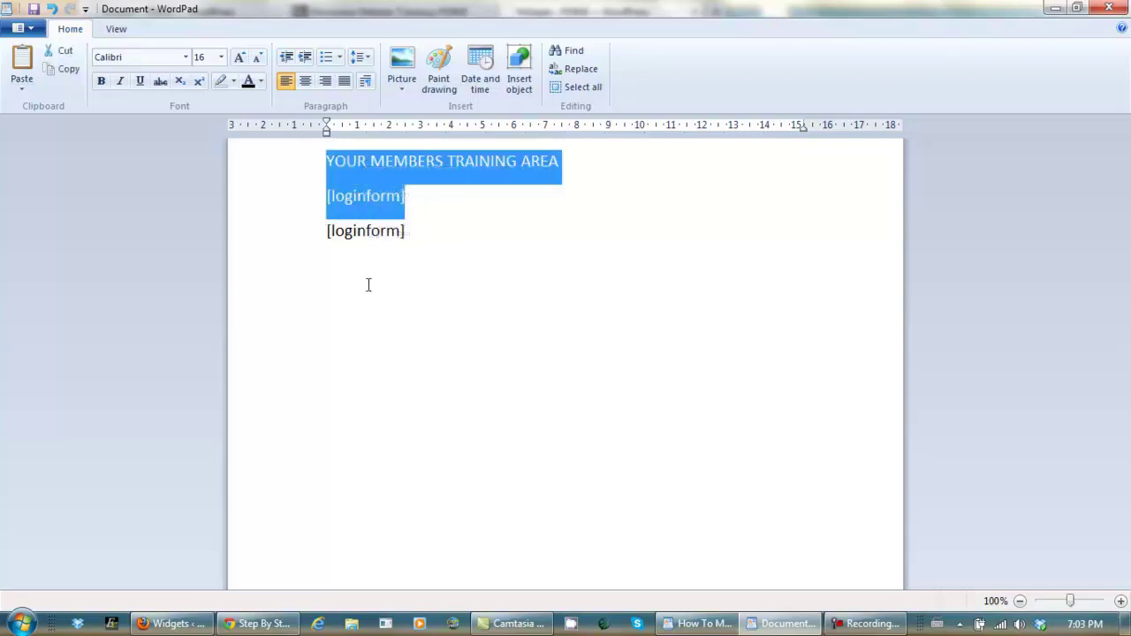
click(176, 624)
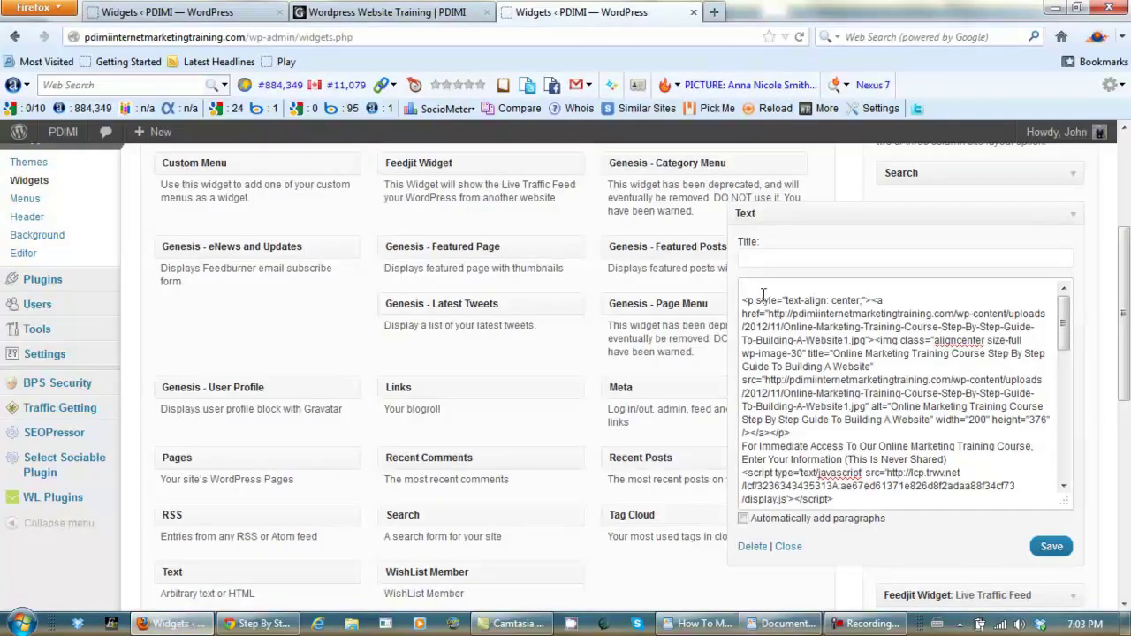
Paste "YOUR MEMBERS TRAINING AREA" and [loginform] above the existing code in the Text widget and save the widget.
key(ctrl+v)
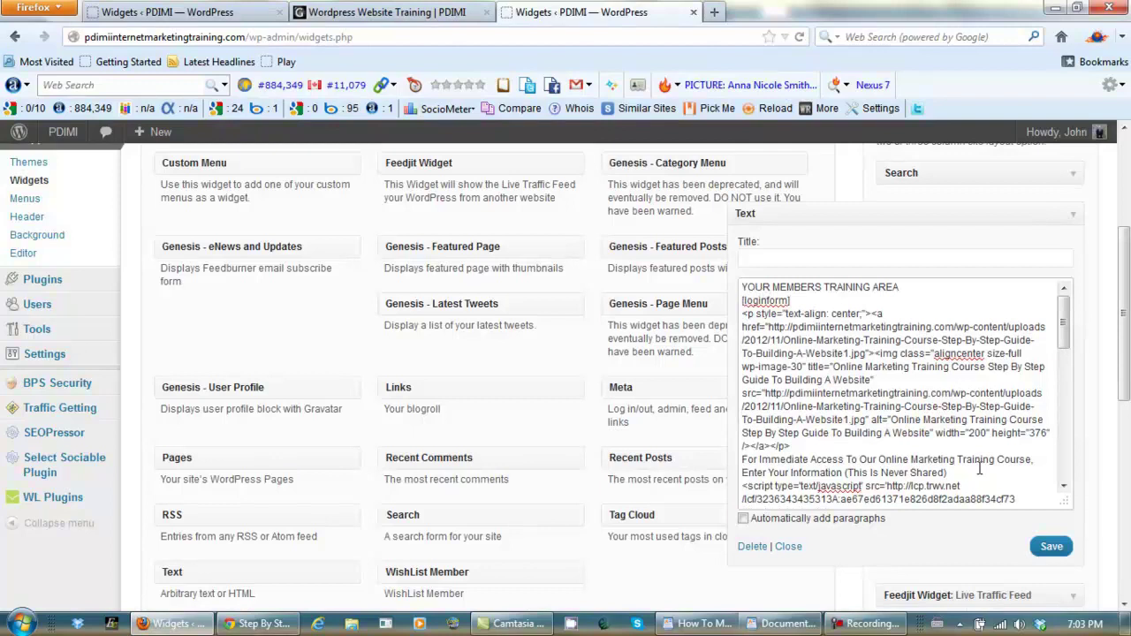
click(1047, 547)
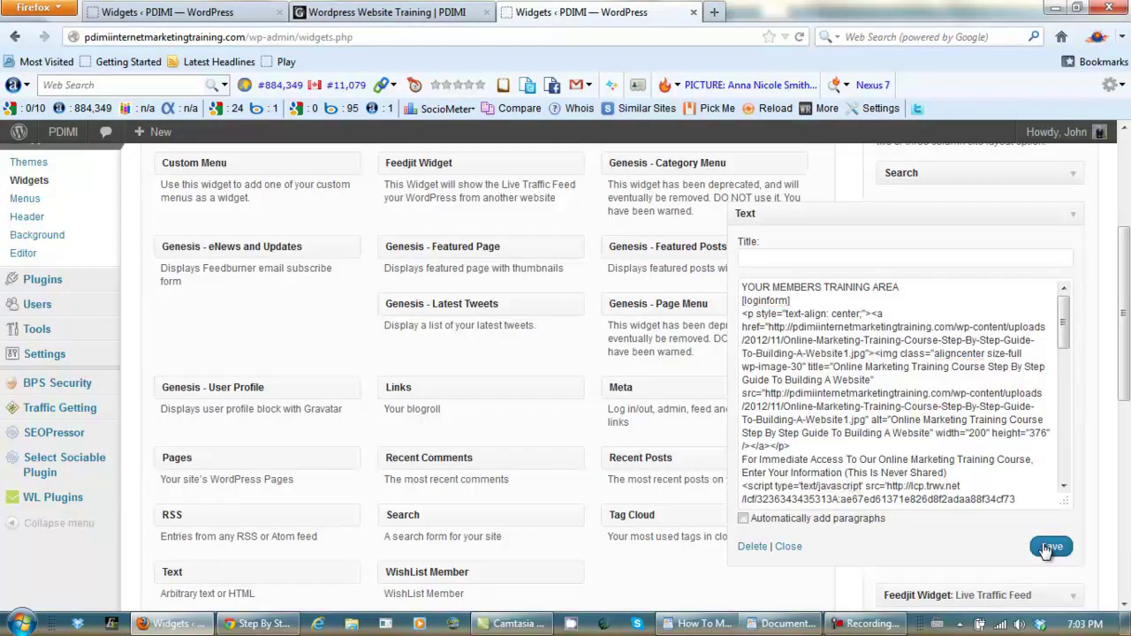
Refresh the live site in Chrome and the search results page in Firefox to check the sidebar's members' login area.
click(261, 625)
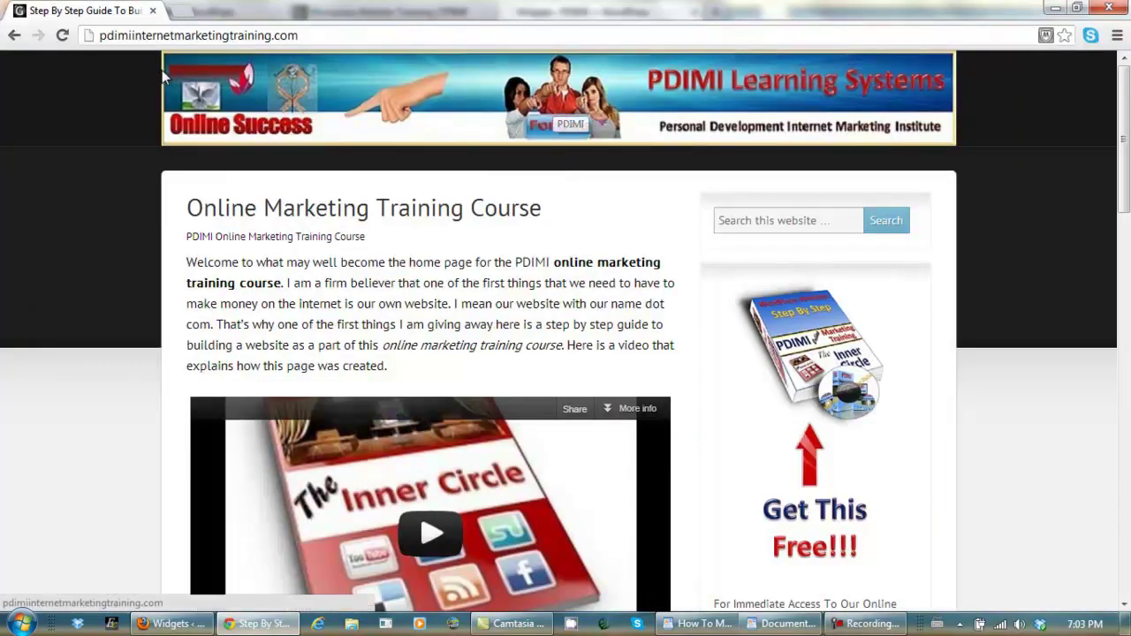
click(60, 36)
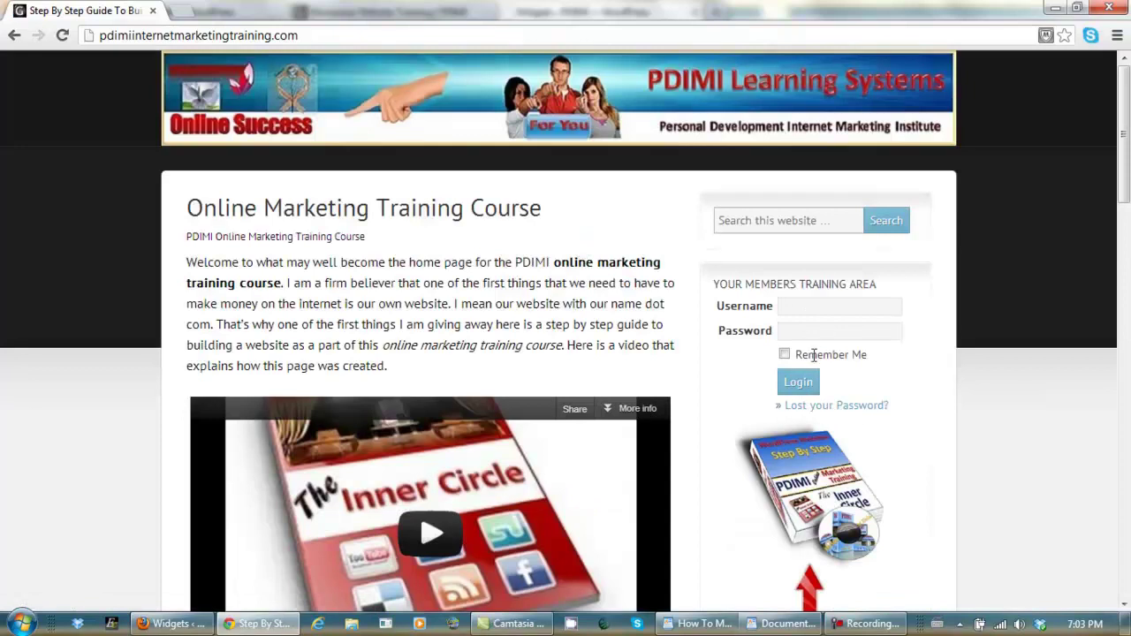
mouse_move(1122, 174)
mouse_down()
mouse_move(1126, 247)
mouse_move(1126, 177)
mouse_up()
click(182, 624)
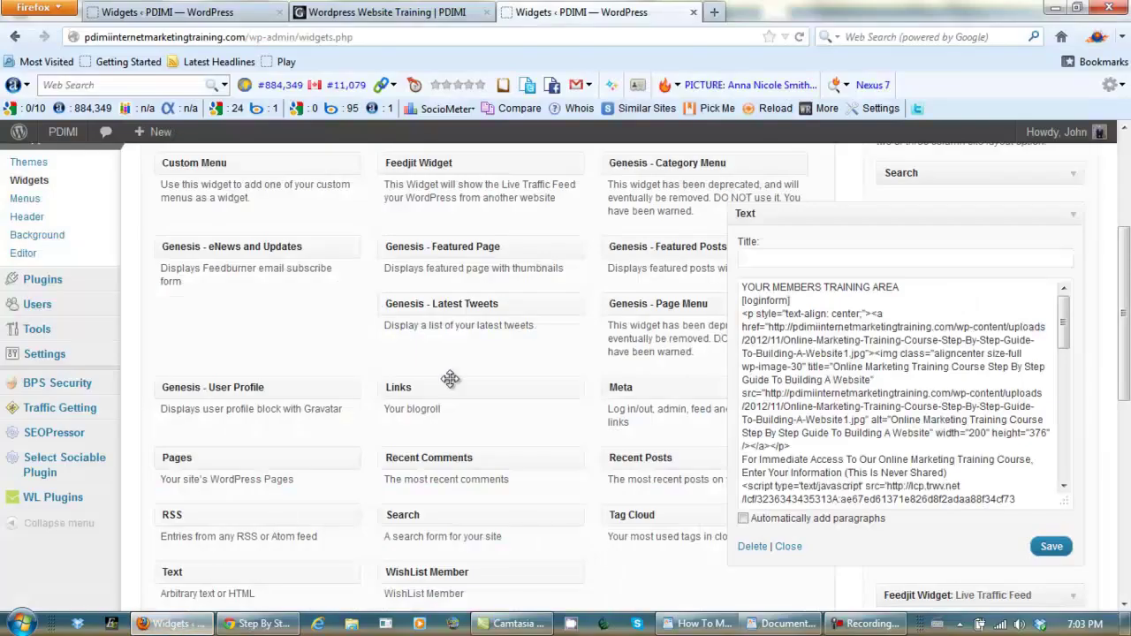
click(397, 11)
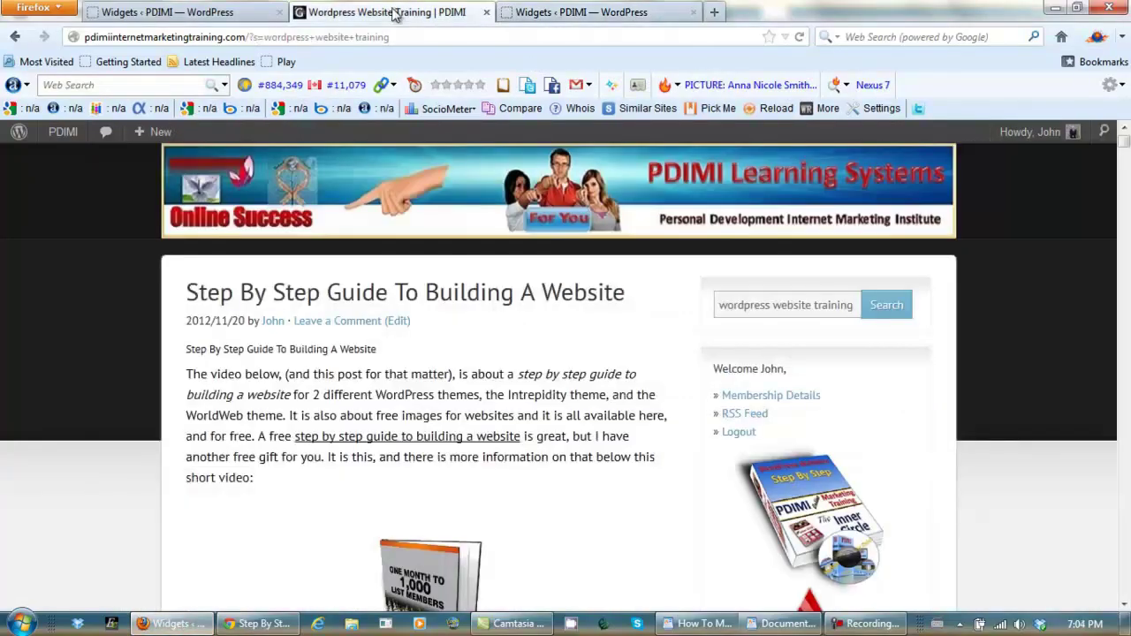
click(799, 36)
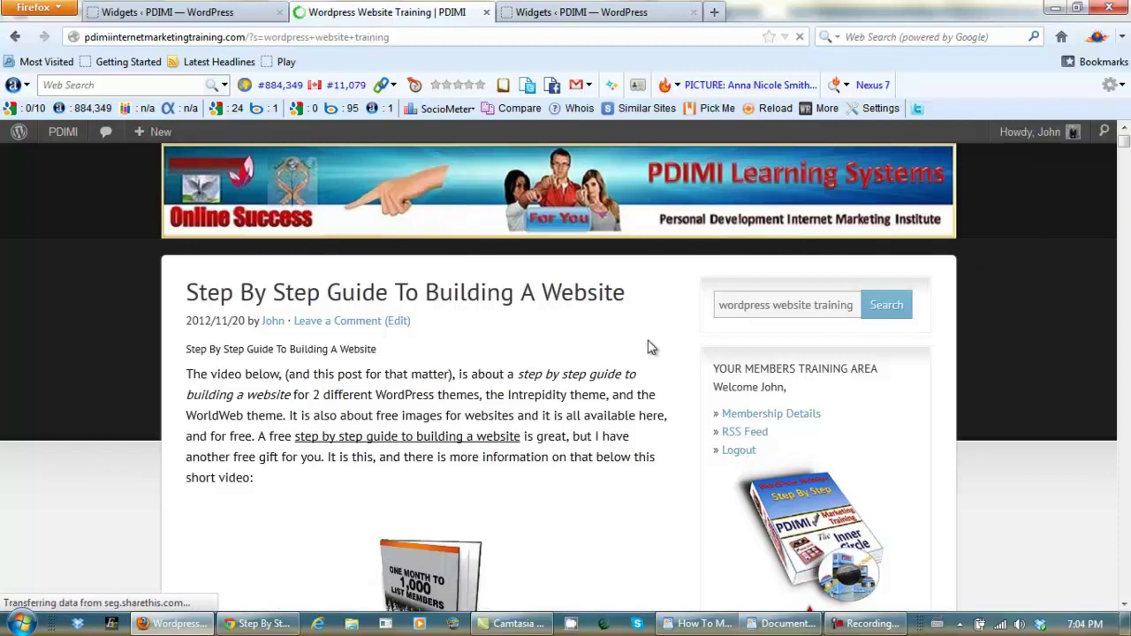
Examine the sidebar's opt-in text and form below the "Get This Free!!!" image, along with the members' area above it.
scroll(651, 348, down, 5)
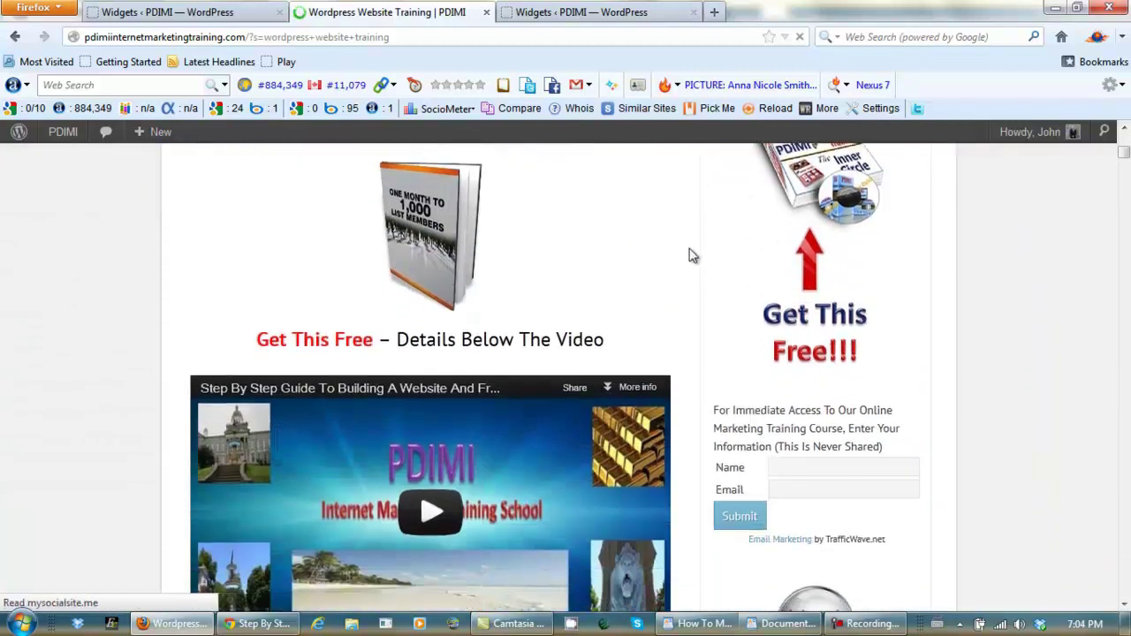
scroll(692, 256, down, 1)
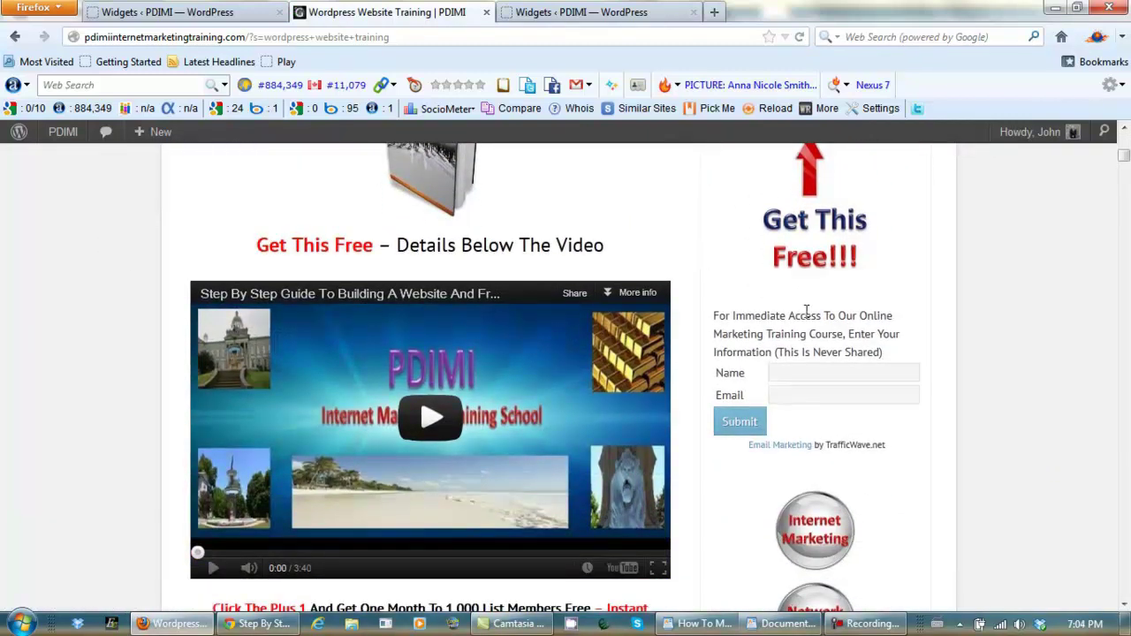
drag(883, 351, 711, 316)
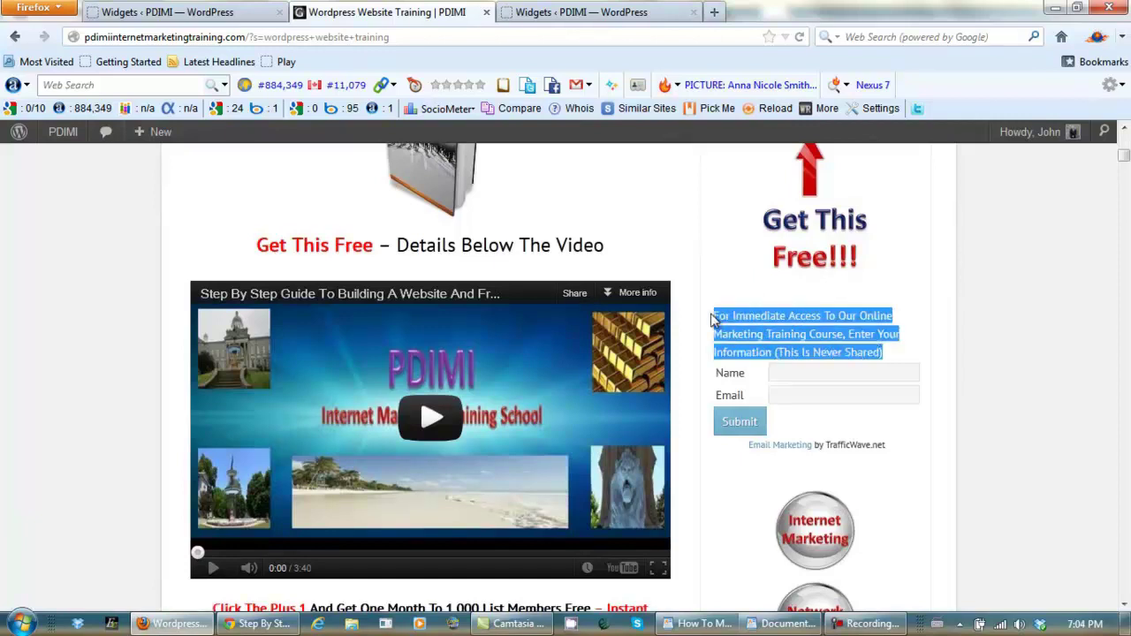
click(692, 231)
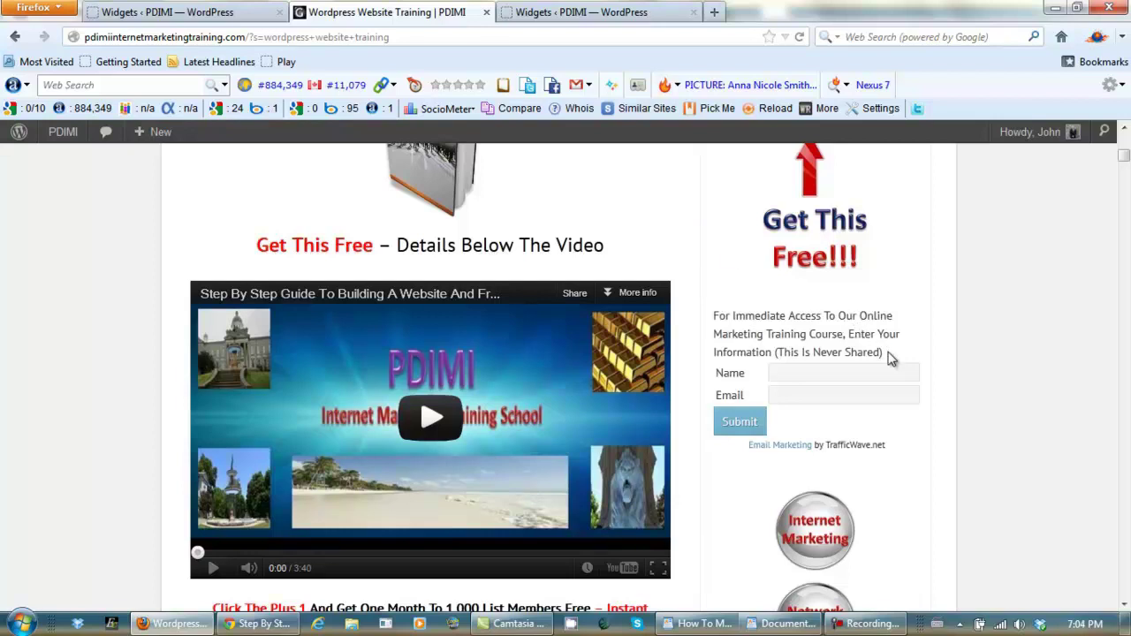
drag(886, 354, 714, 316)
click(712, 280)
scroll(698, 272, up, 2)
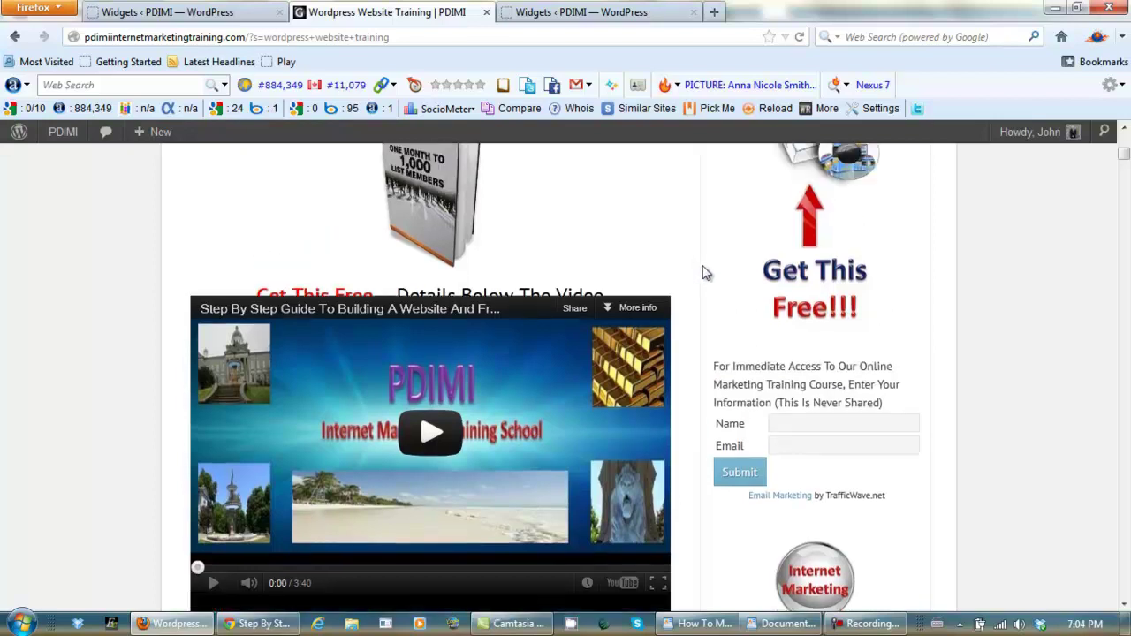
scroll(707, 272, up, 7)
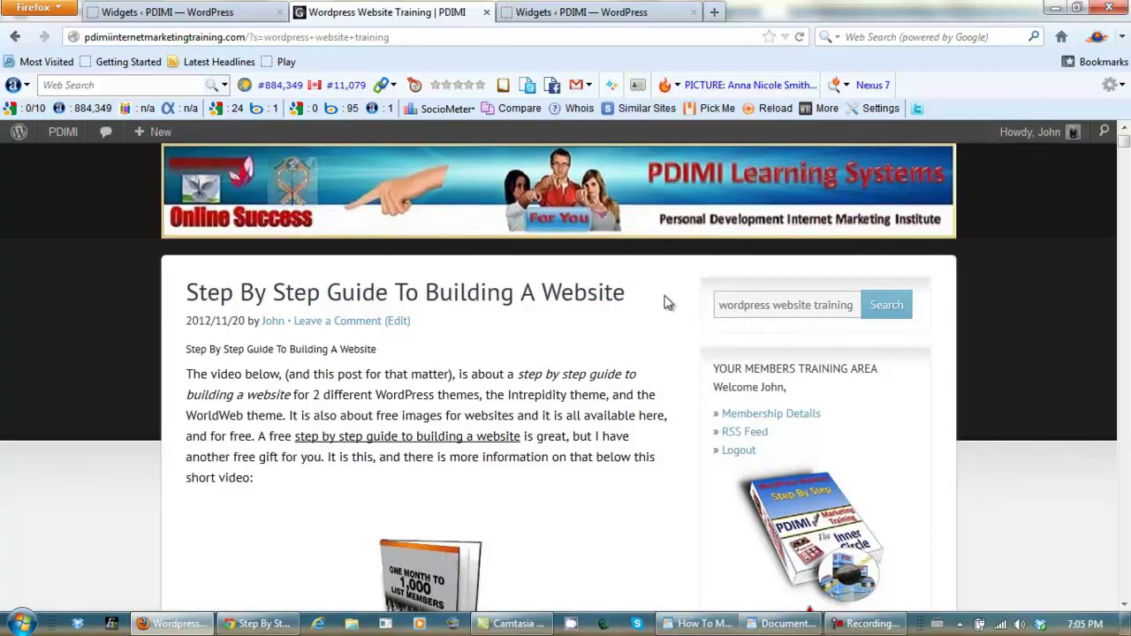
scroll(669, 303, down, 5)
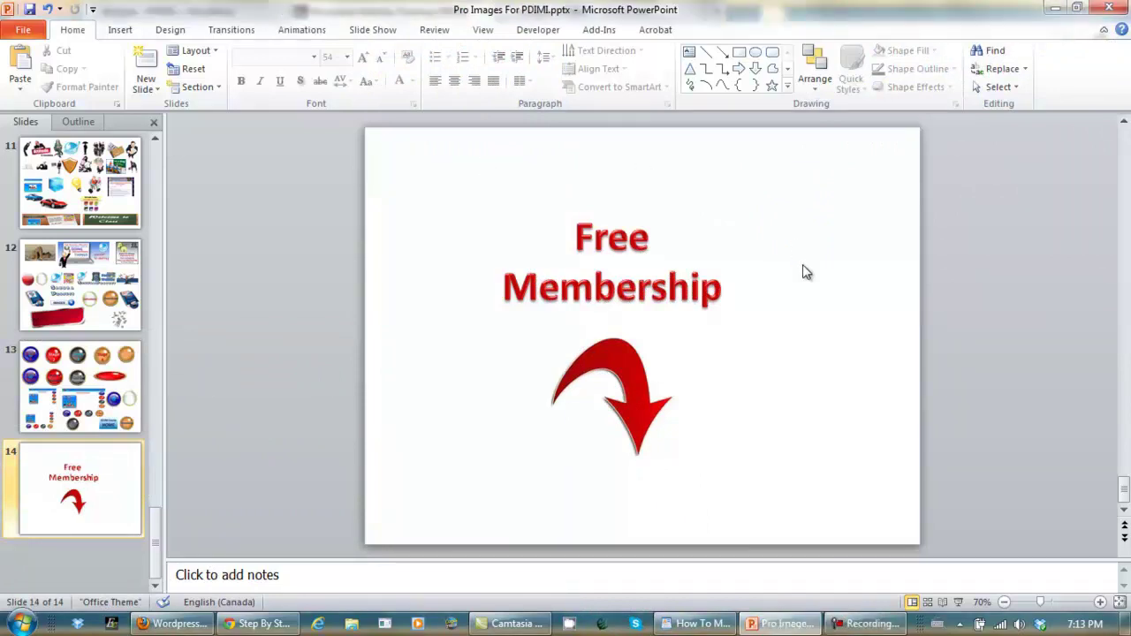
Copy the "Free Membership" text and red arrow from PowerPoint slide 14 and paste them into a new Paint image.
drag(425, 166, 861, 536)
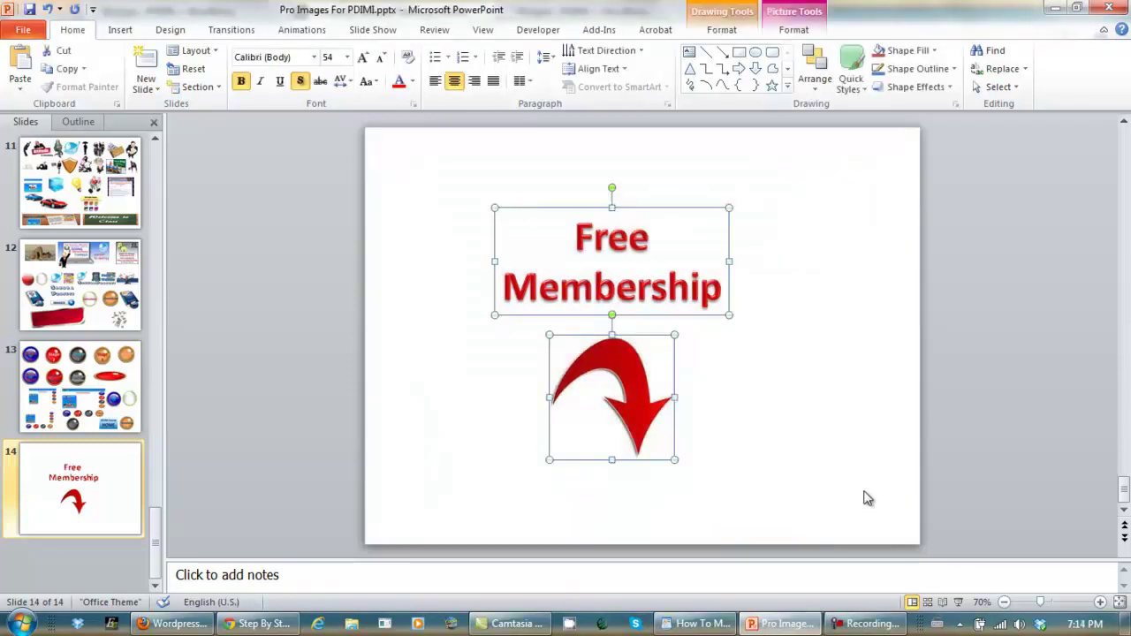
click(19, 623)
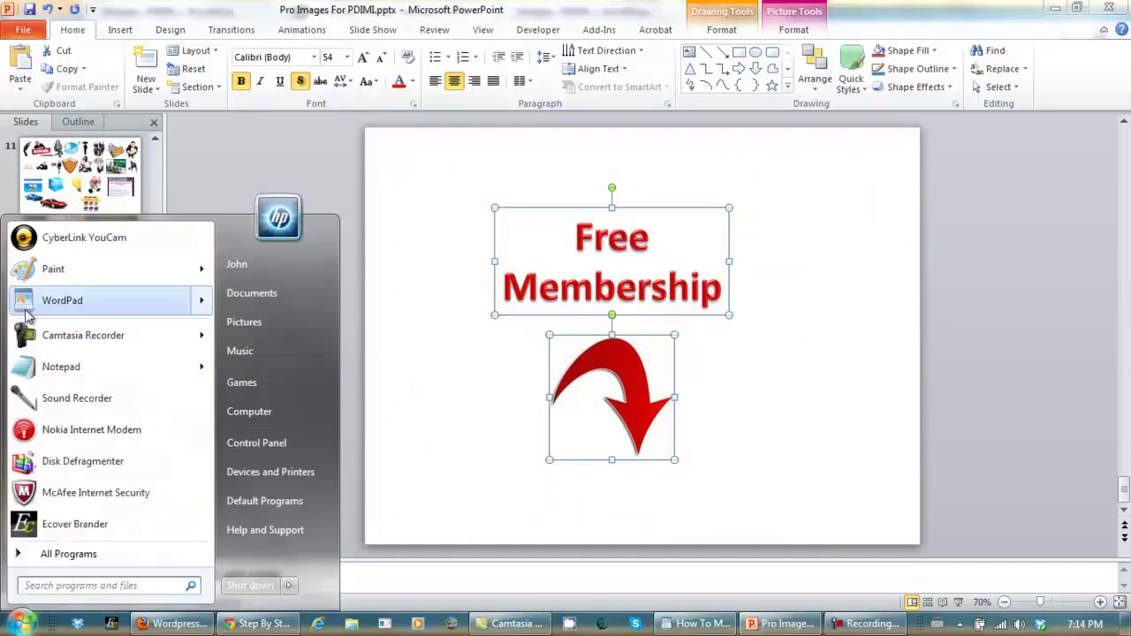
click(40, 271)
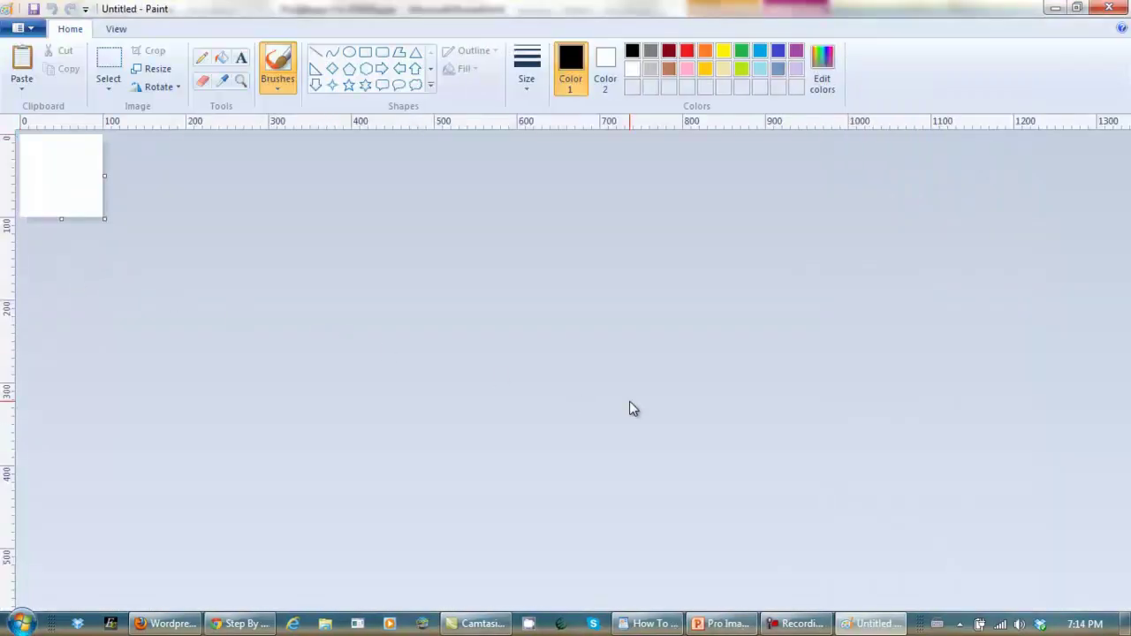
key(ctrl+v)
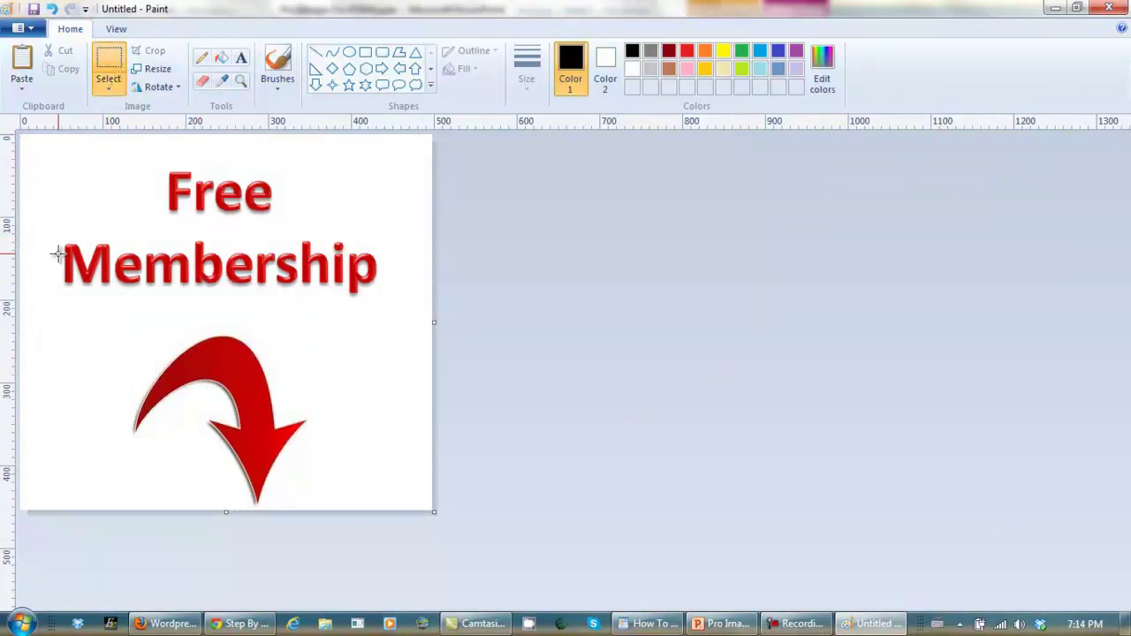
Trim the artwork's white margins to about 446 by 413 pixels by cutting the selected area and repasting it on a smaller canvas.
drag(35, 168, 404, 514)
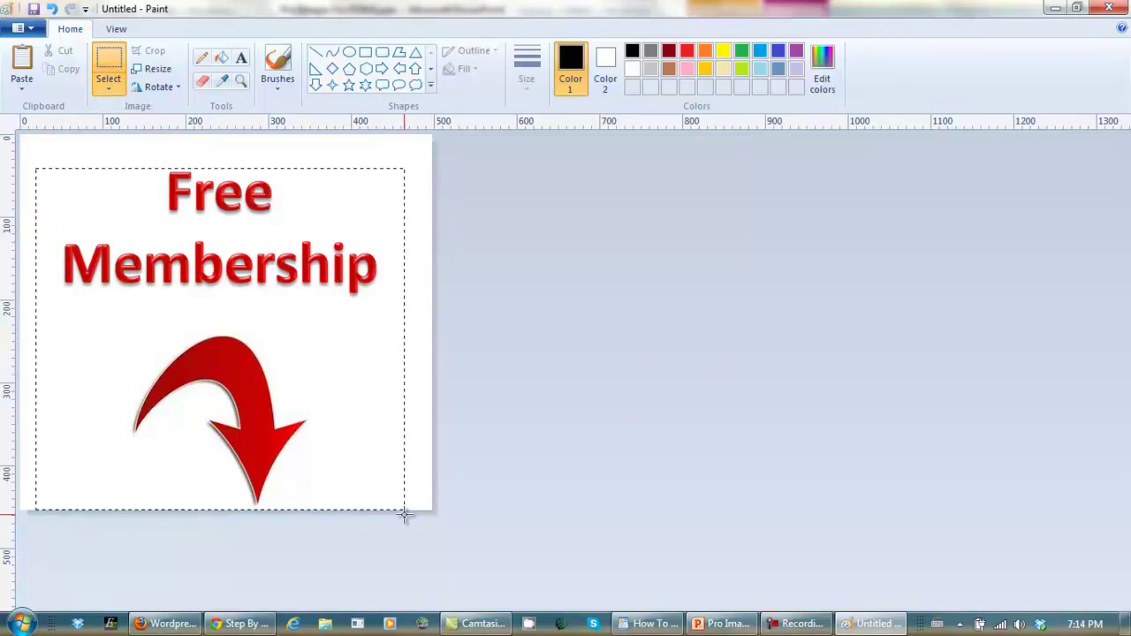
drag(404, 514, 404, 514)
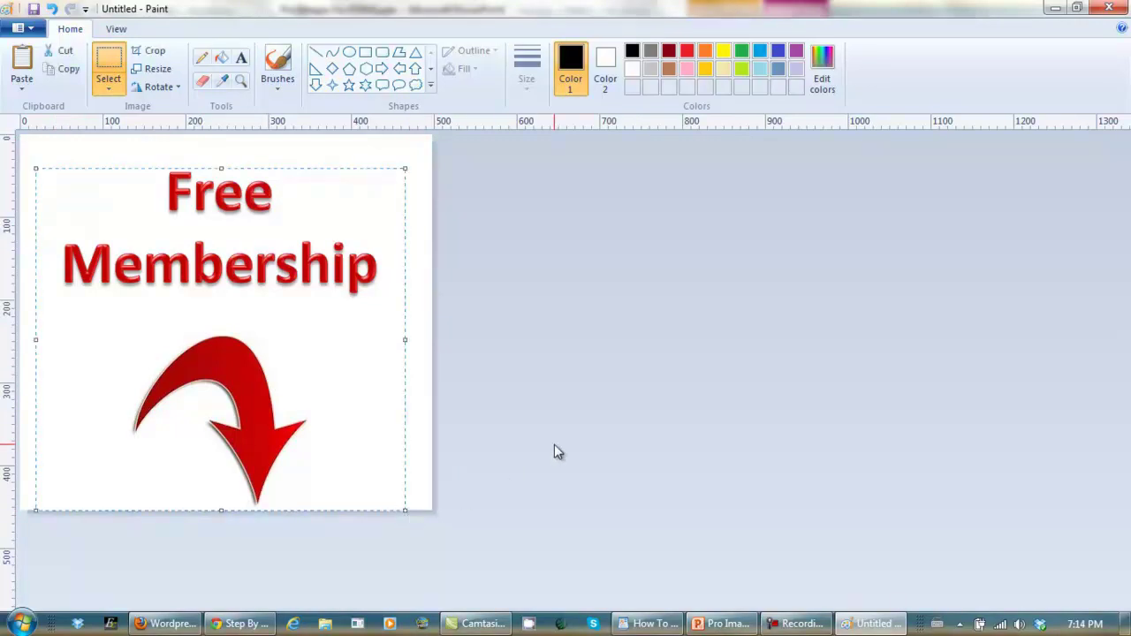
key(ctrl+x)
drag(433, 511, 239, 315)
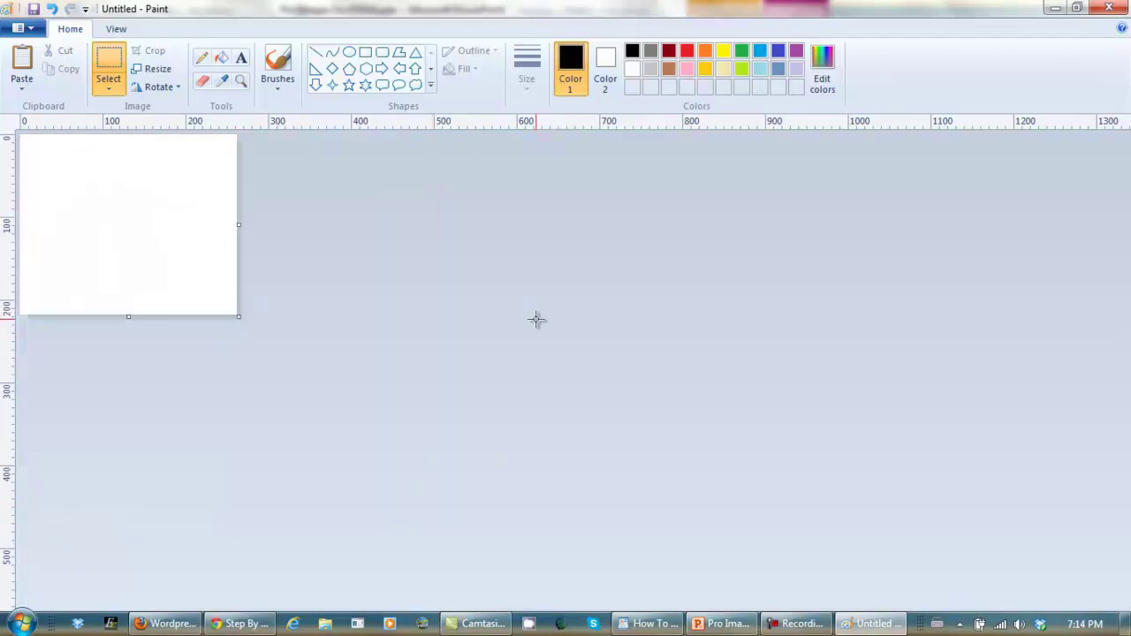
key(ctrl+v)
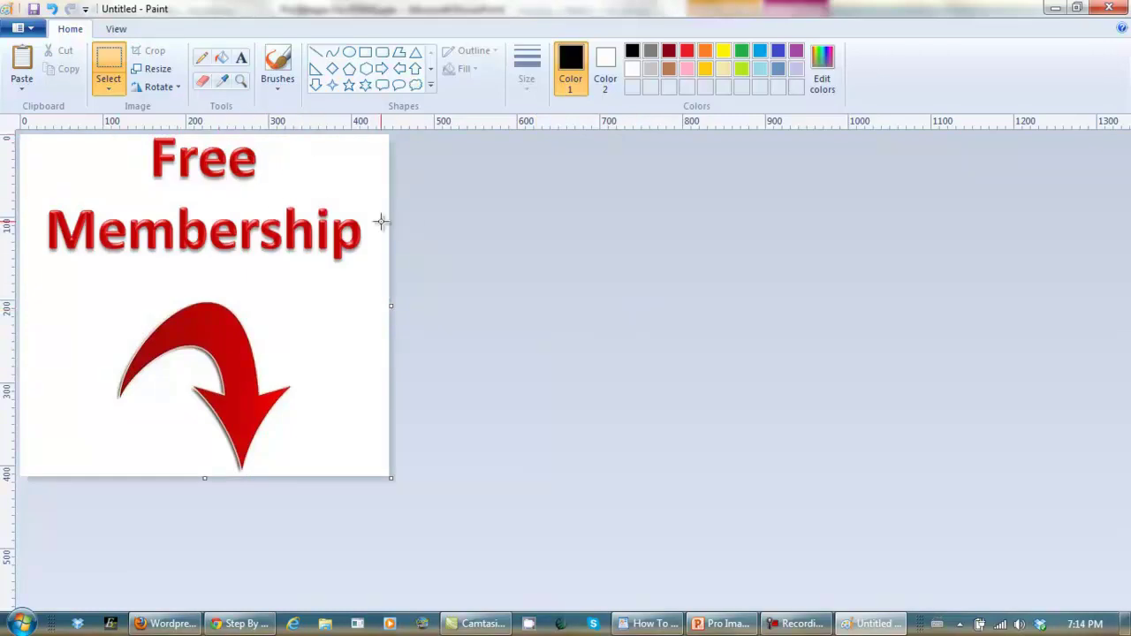
Add a dark blue custom colour (red 22, green 28, blue 86) and draw a rectangular border in it around the image's edge.
click(778, 53)
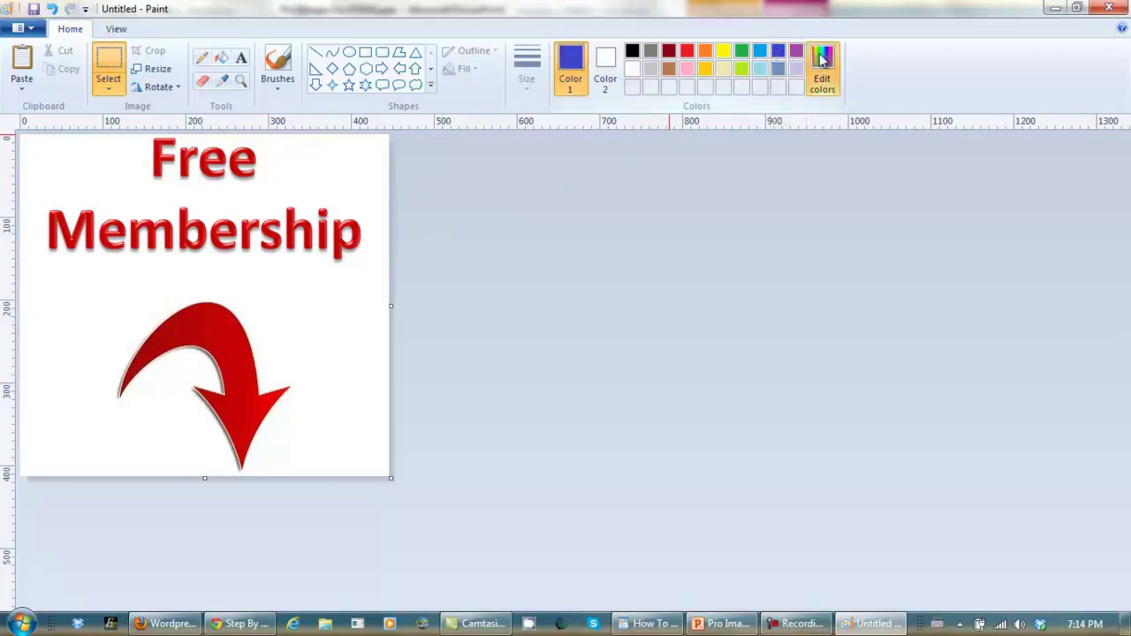
click(821, 58)
drag(744, 279, 747, 325)
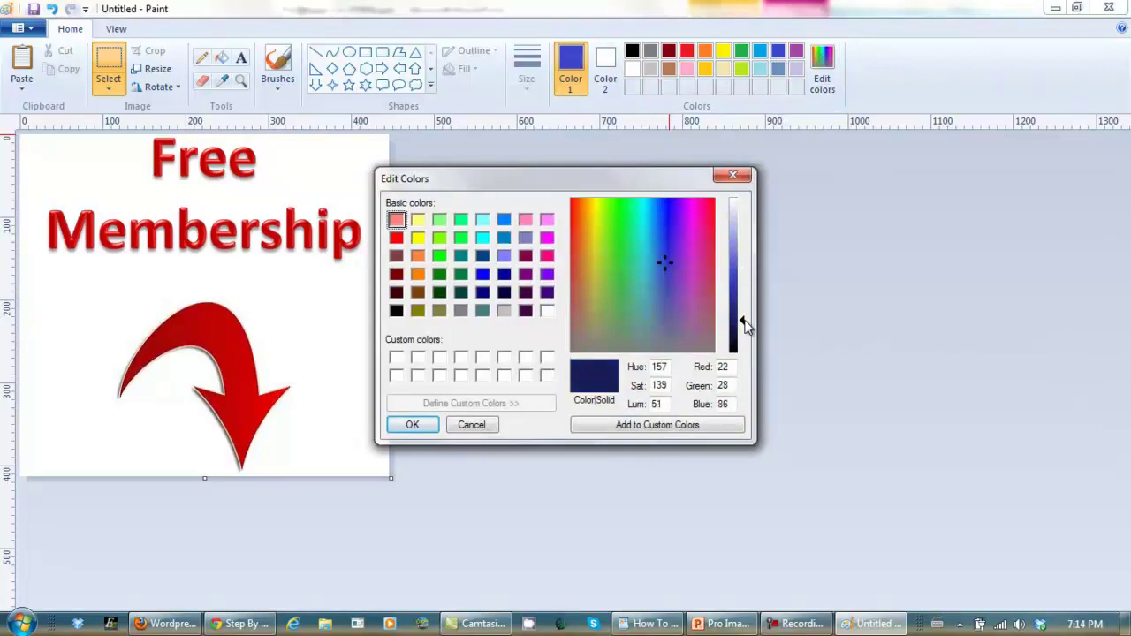
click(623, 425)
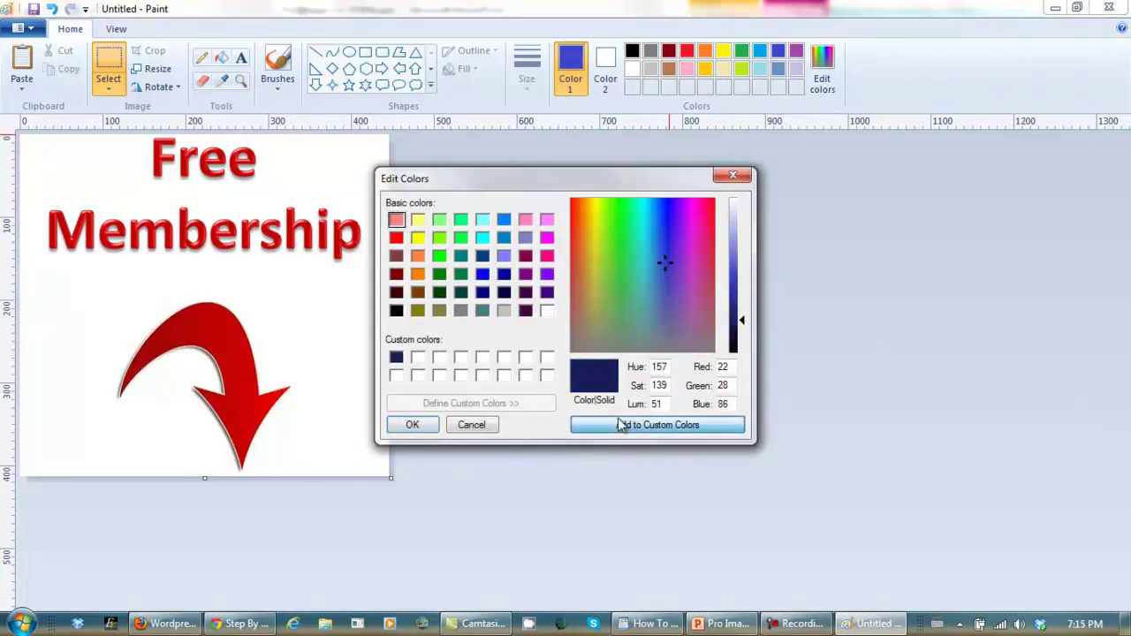
click(413, 425)
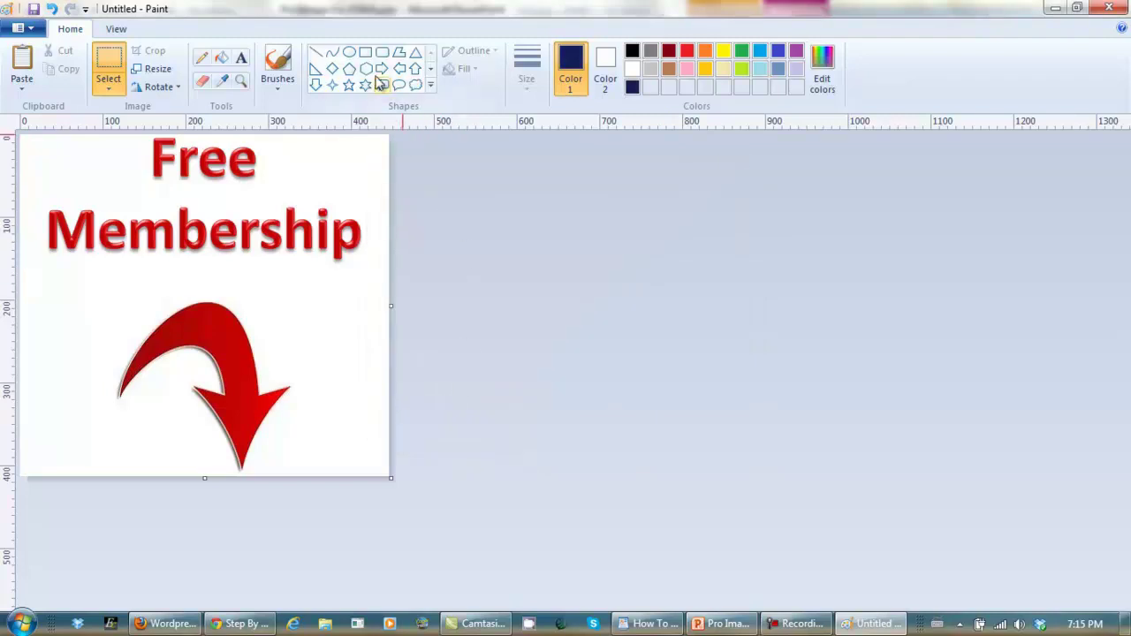
click(365, 52)
drag(20, 134, 389, 476)
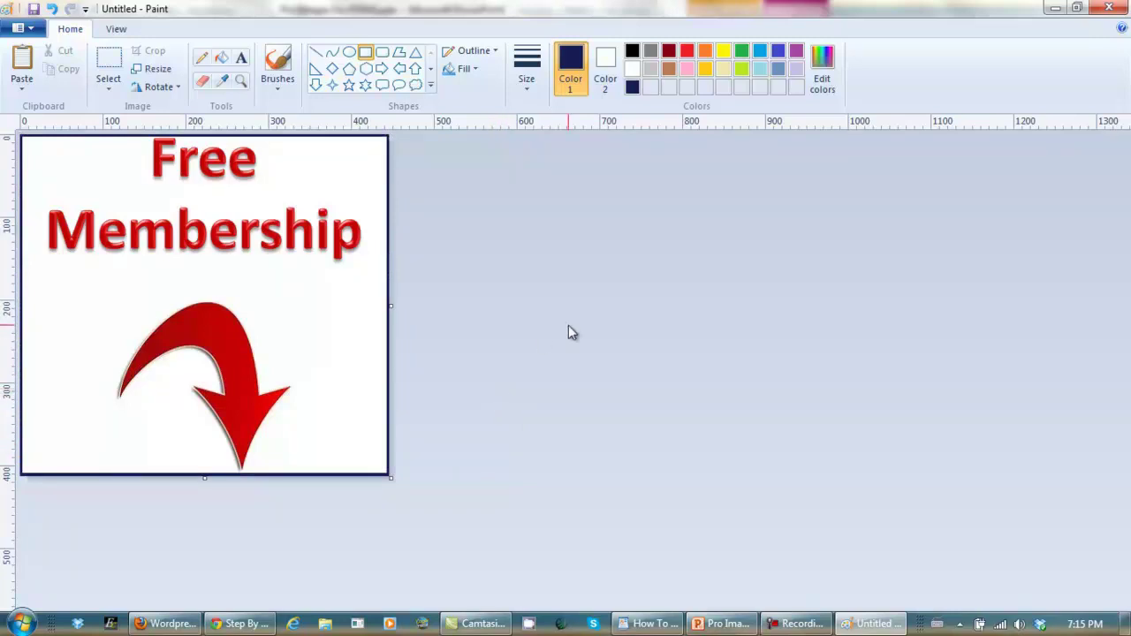
Resize the image to 150 pixels wide with its aspect ratio maintained.
click(155, 69)
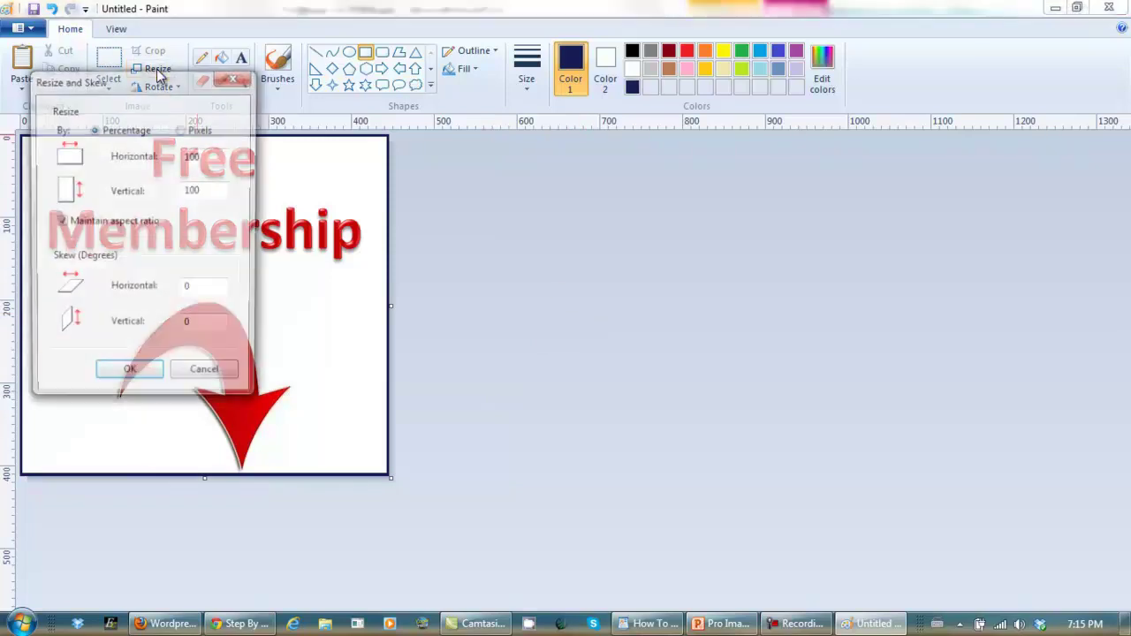
click(182, 130)
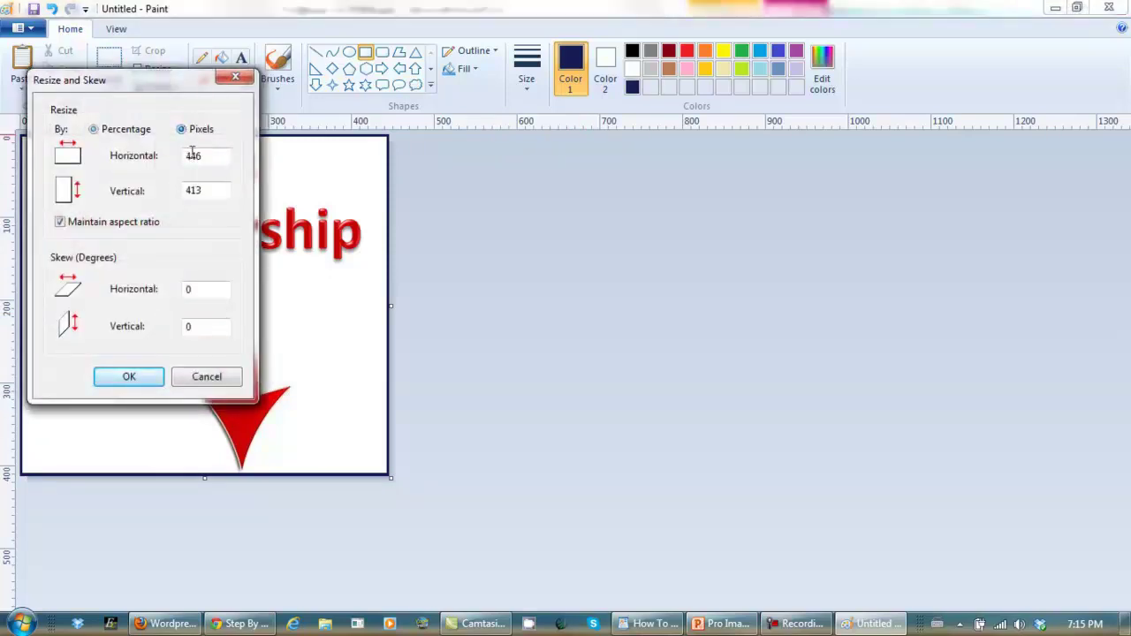
drag(203, 157, 150, 162)
text(150)
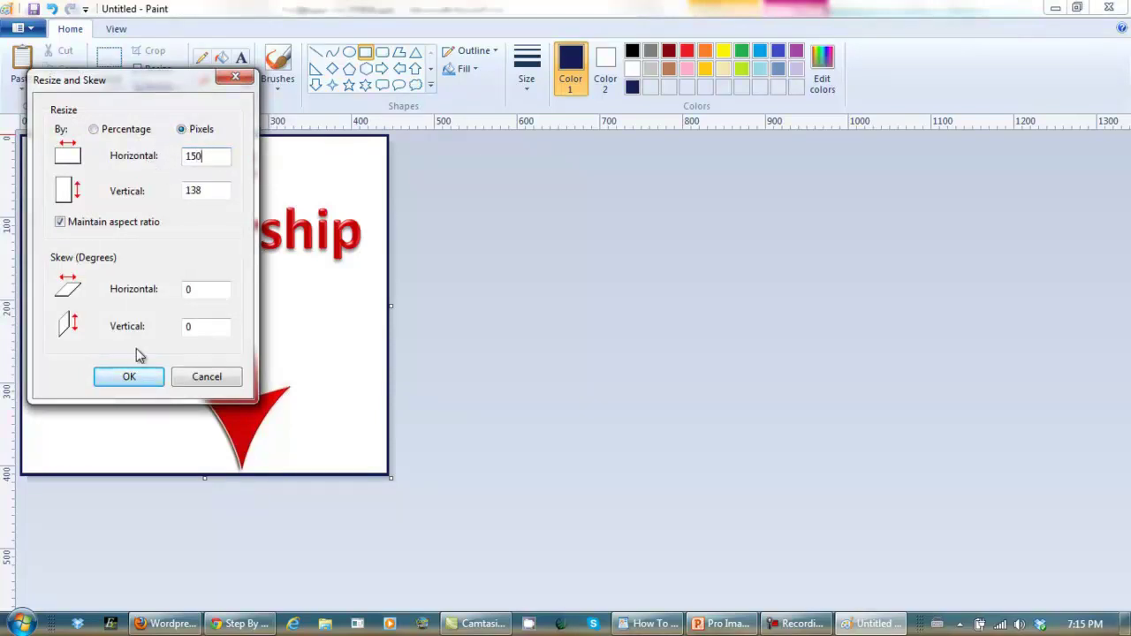
click(126, 378)
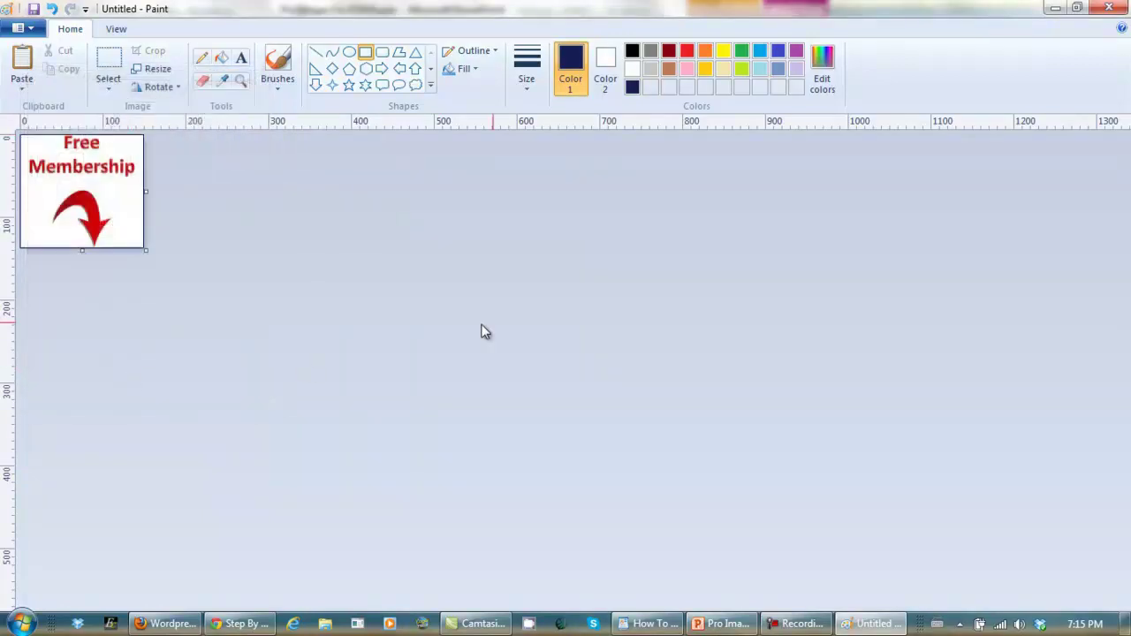
Save the picture to the Desktop as a JPEG named "Free Online Marketing Training Course Image" and copy that file name.
click(24, 28)
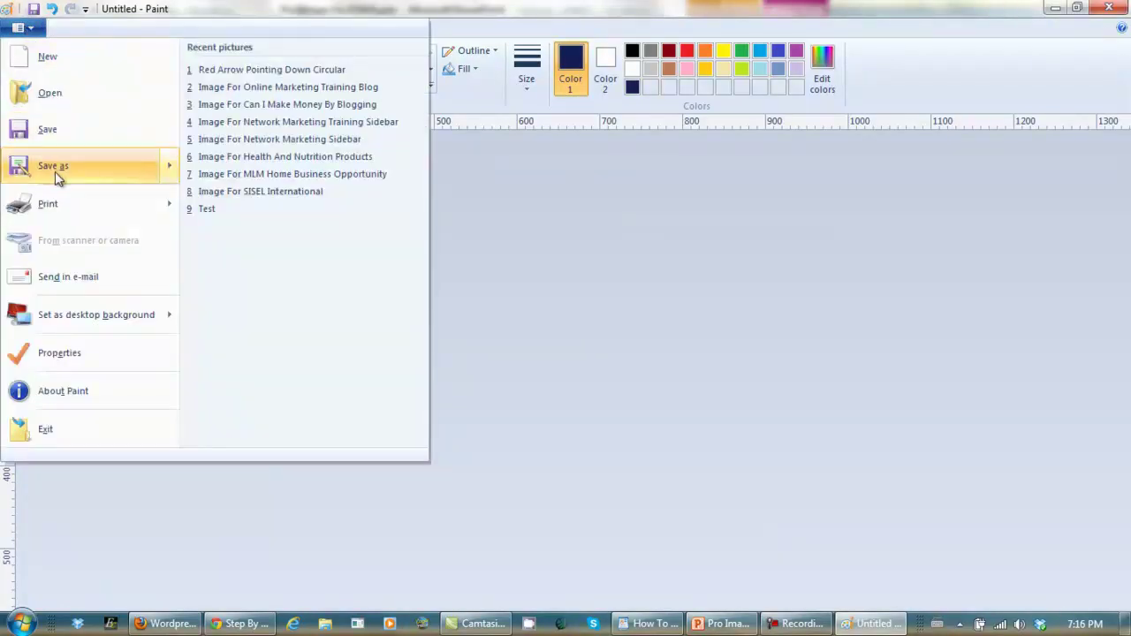
mouse_move(55, 172)
click(201, 132)
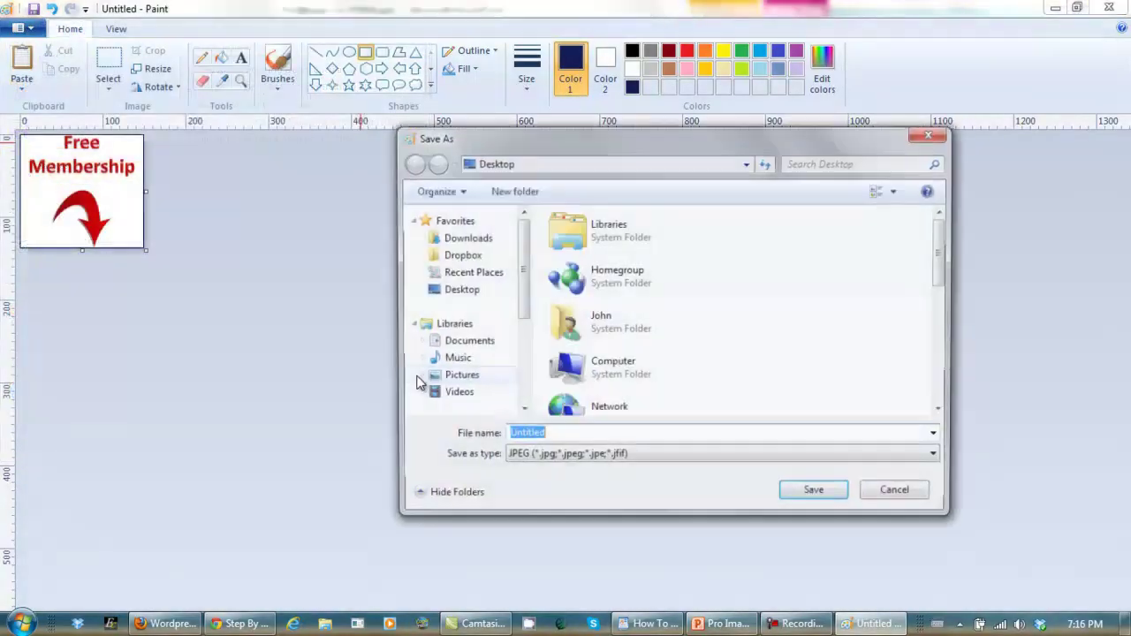
key(ctrl+v)
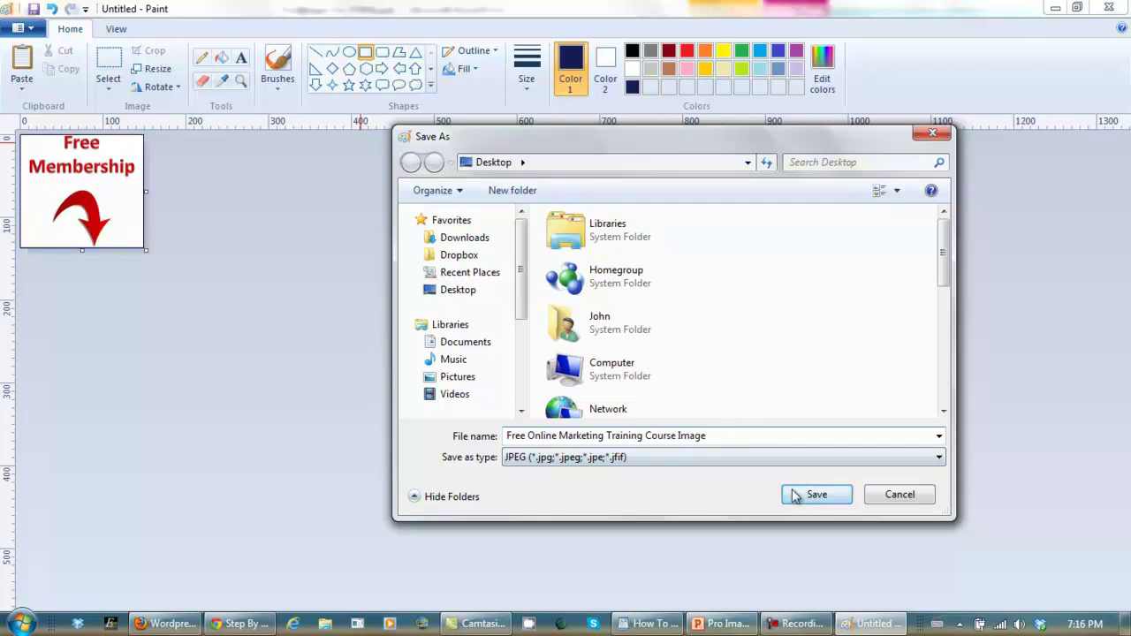
click(464, 297)
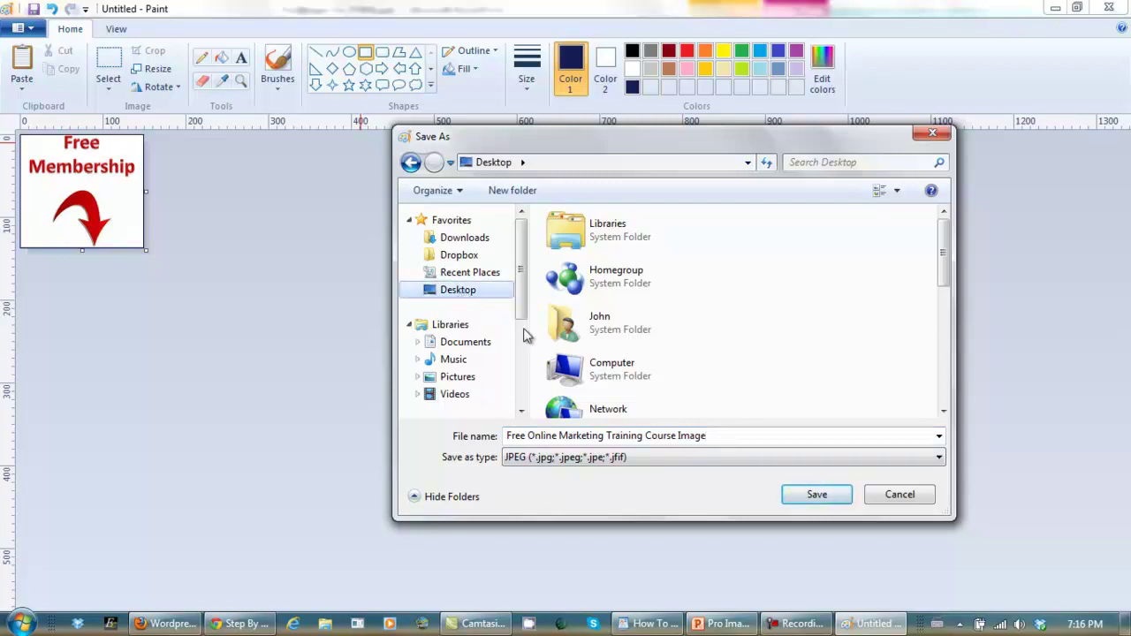
click(717, 434)
key(ctrl+c)
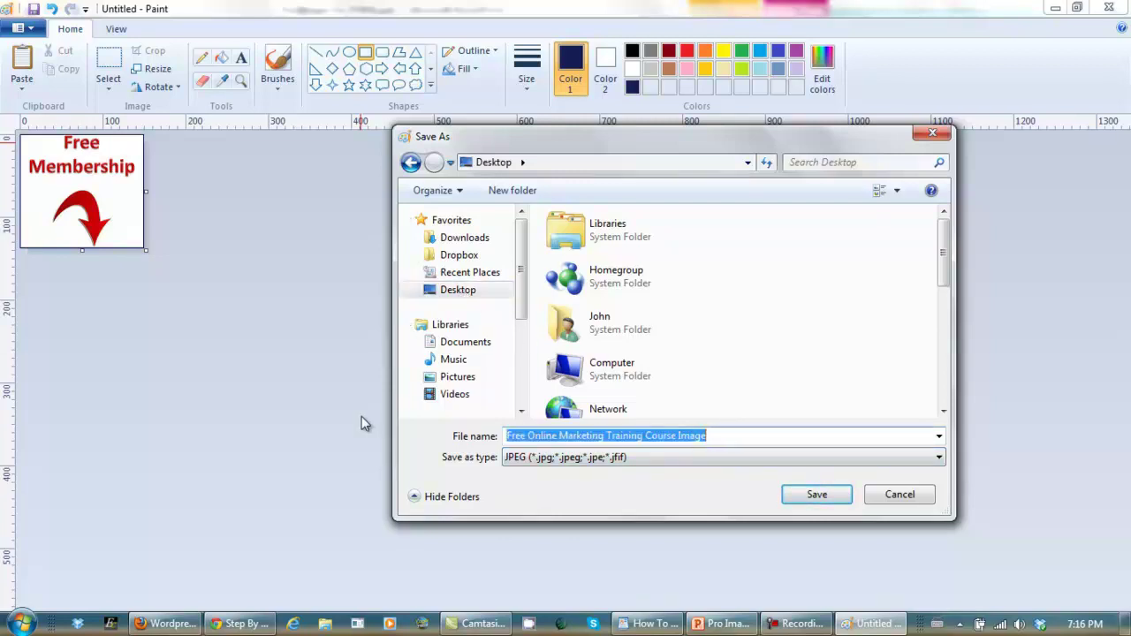
click(739, 433)
click(815, 494)
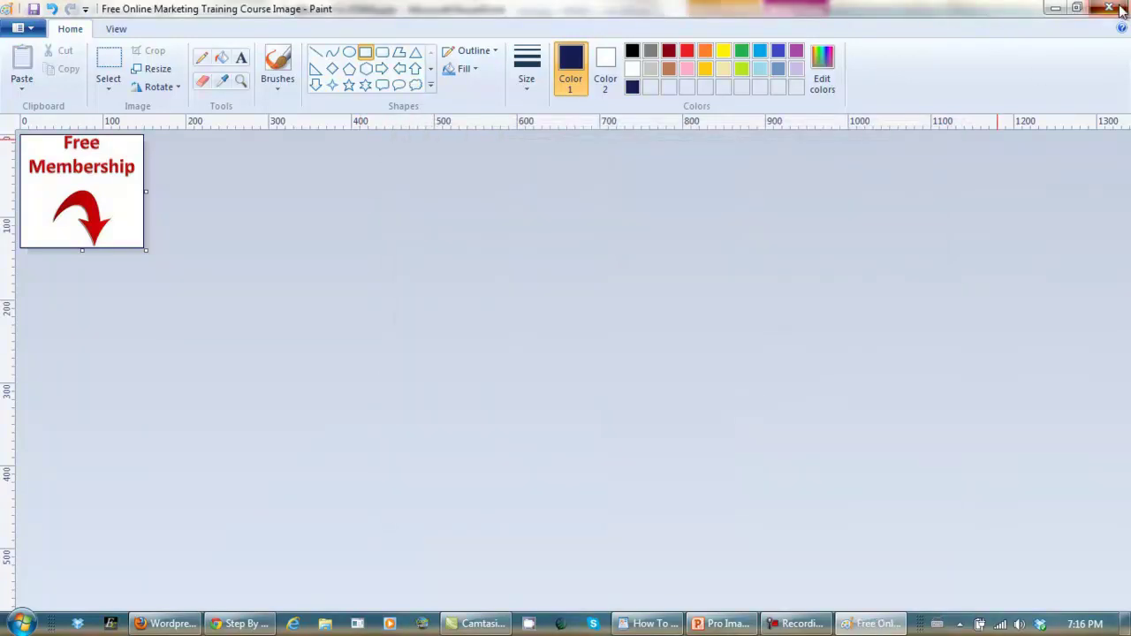
Close Paint and PowerPoint, discarding the changes to Pro Images For PDIMI.pptx.
click(1119, 9)
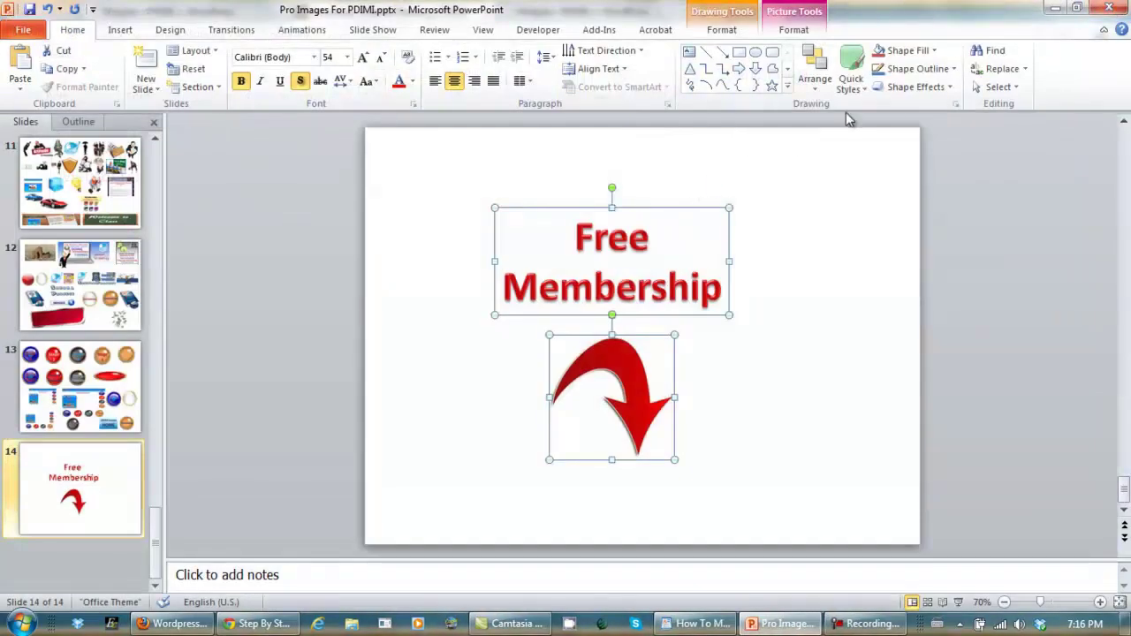
click(1109, 7)
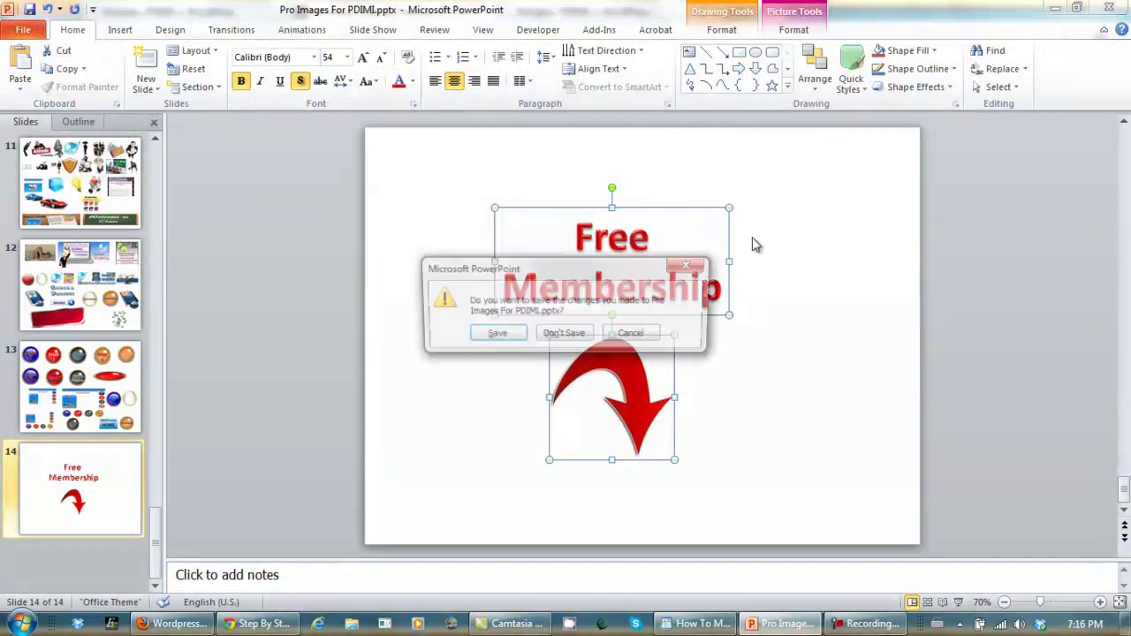
click(566, 334)
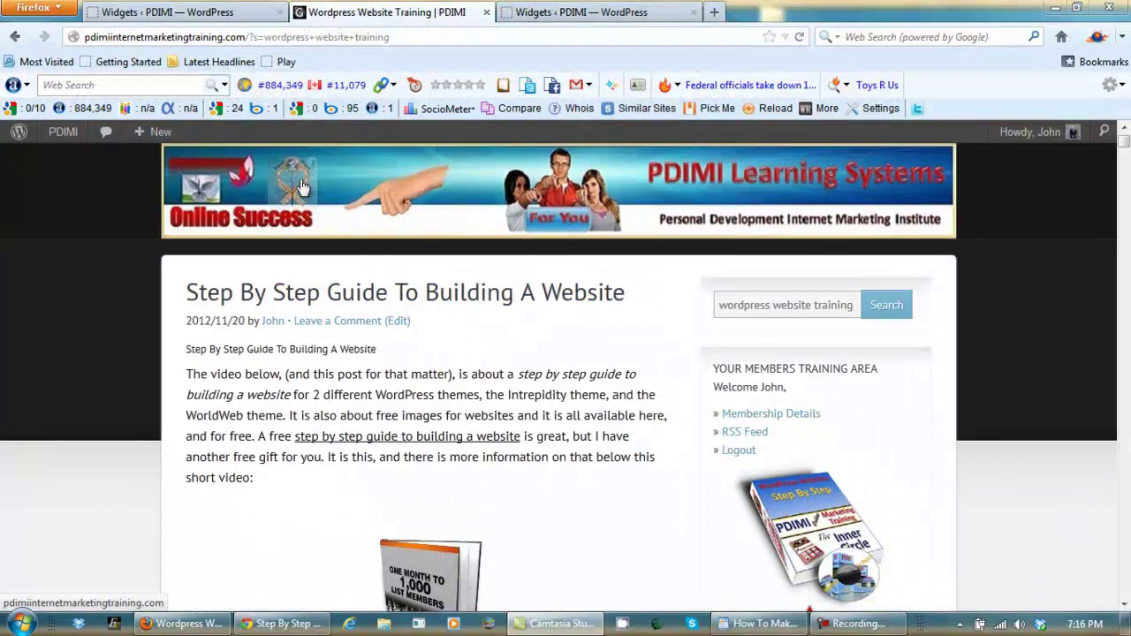
Return to the WordPress admin in Firefox and open the draft page "Test" from the list of all pages for editing.
click(224, 14)
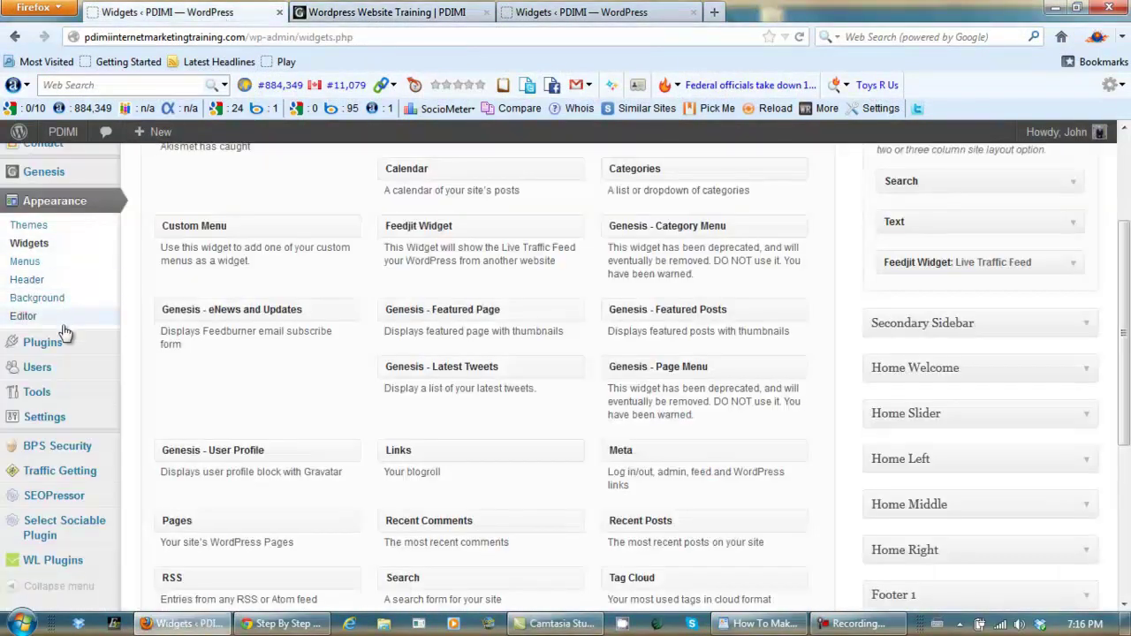
scroll(168, 265, up, 3)
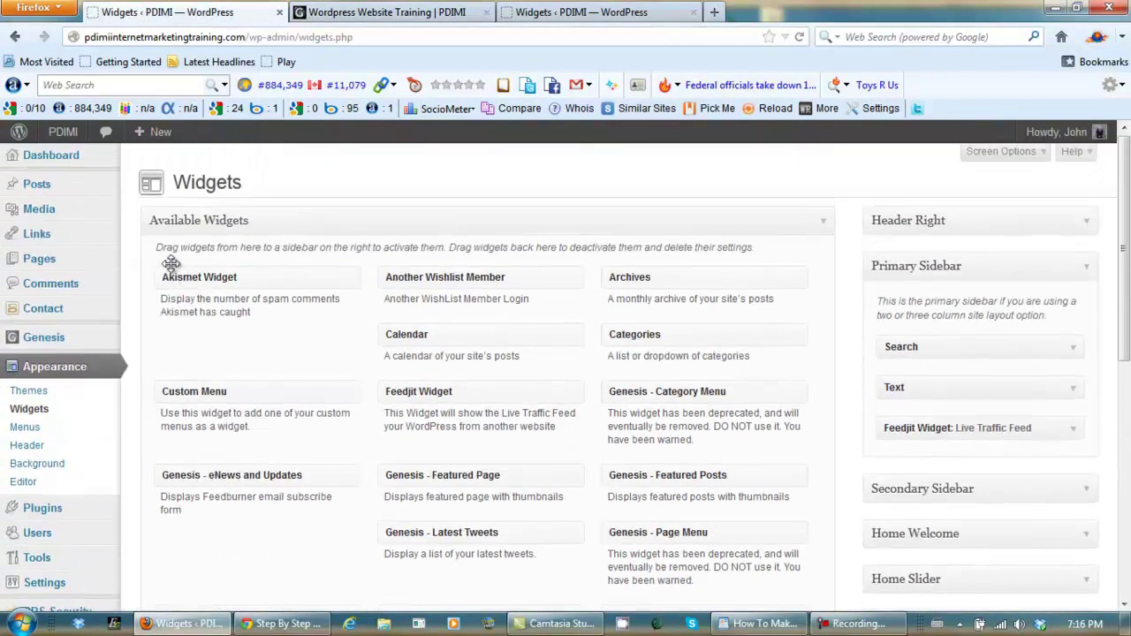
mouse_move(53, 256)
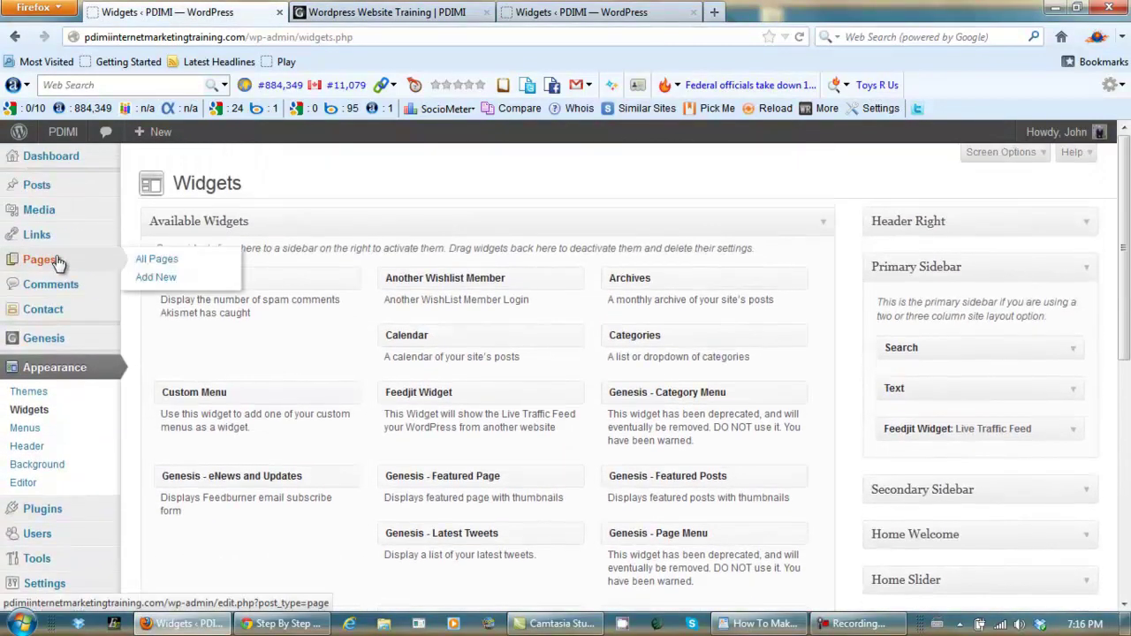
click(168, 261)
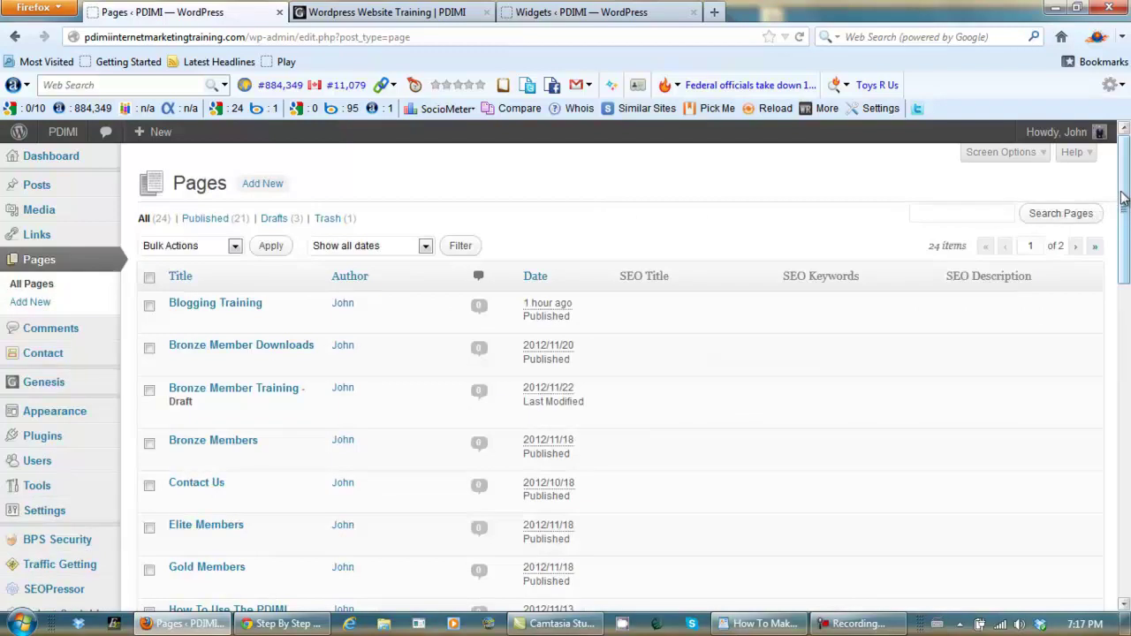
drag(1124, 214, 1124, 492)
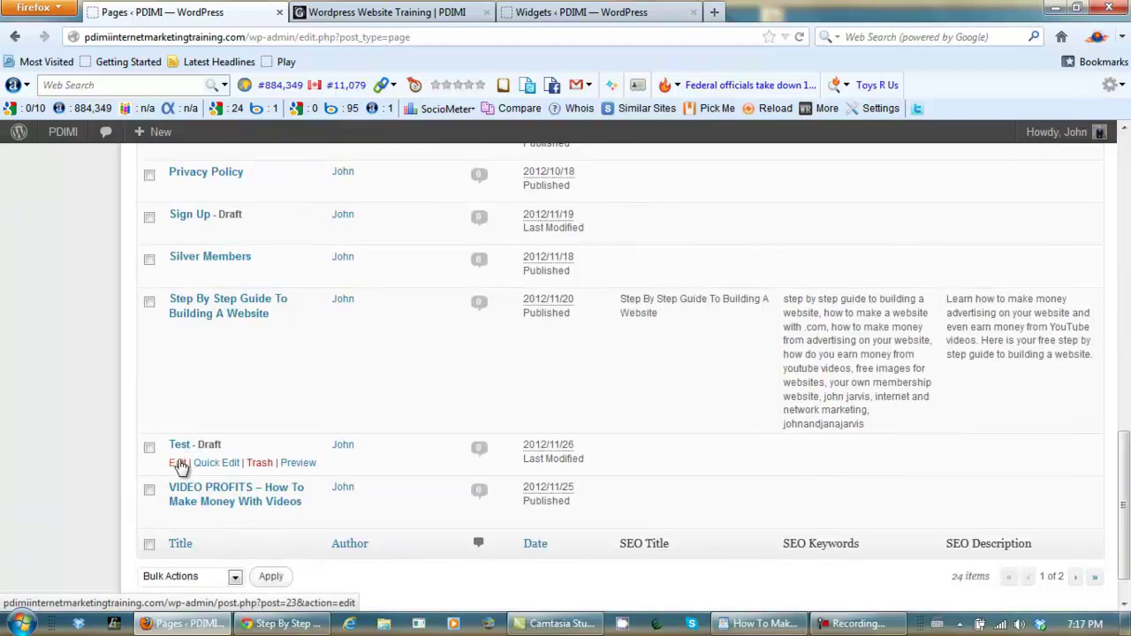
click(177, 462)
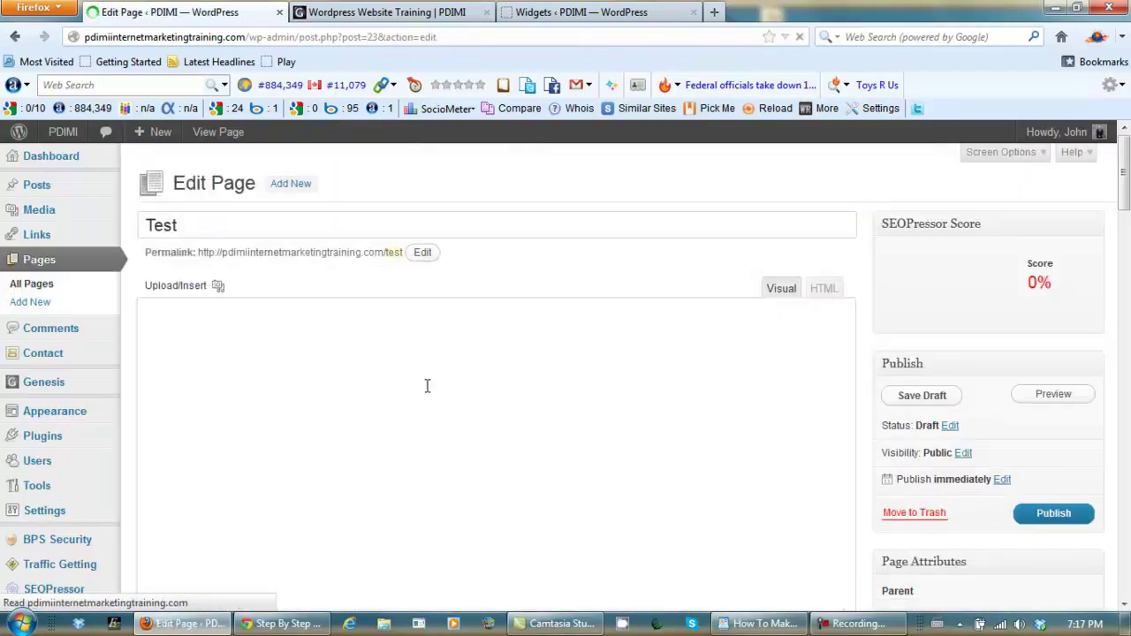
Delete all of the existing HTML code from the Test page's content.
mouse_move(1124, 201)
mouse_down()
mouse_move(1124, 247)
mouse_move(1124, 199)
mouse_up()
click(821, 297)
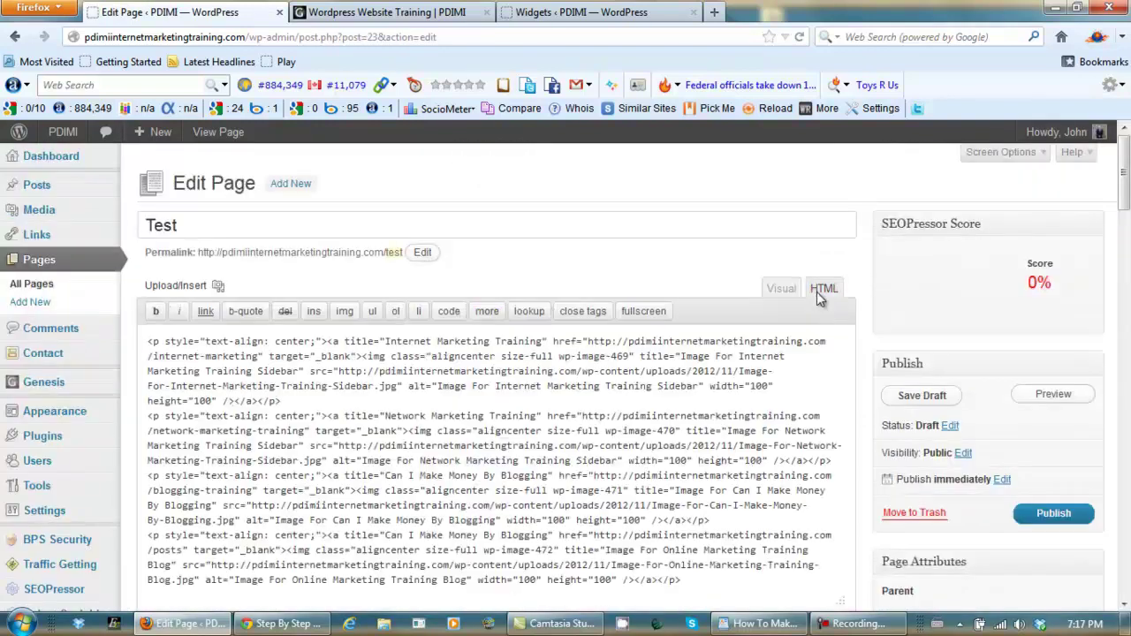
right_click(594, 392)
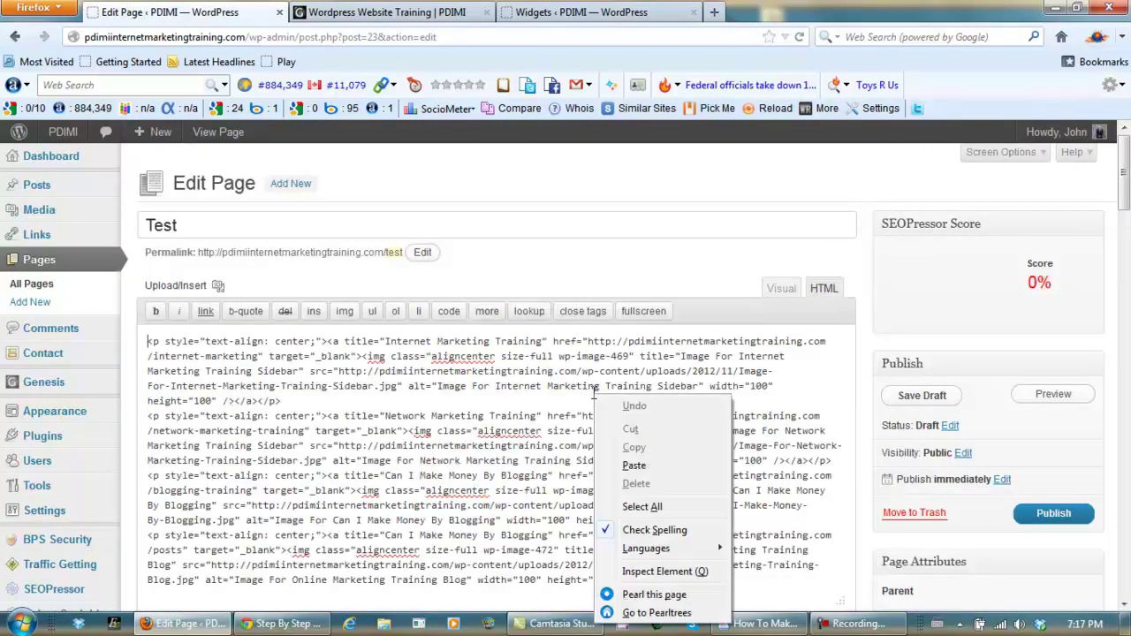
click(641, 507)
key(Delete)
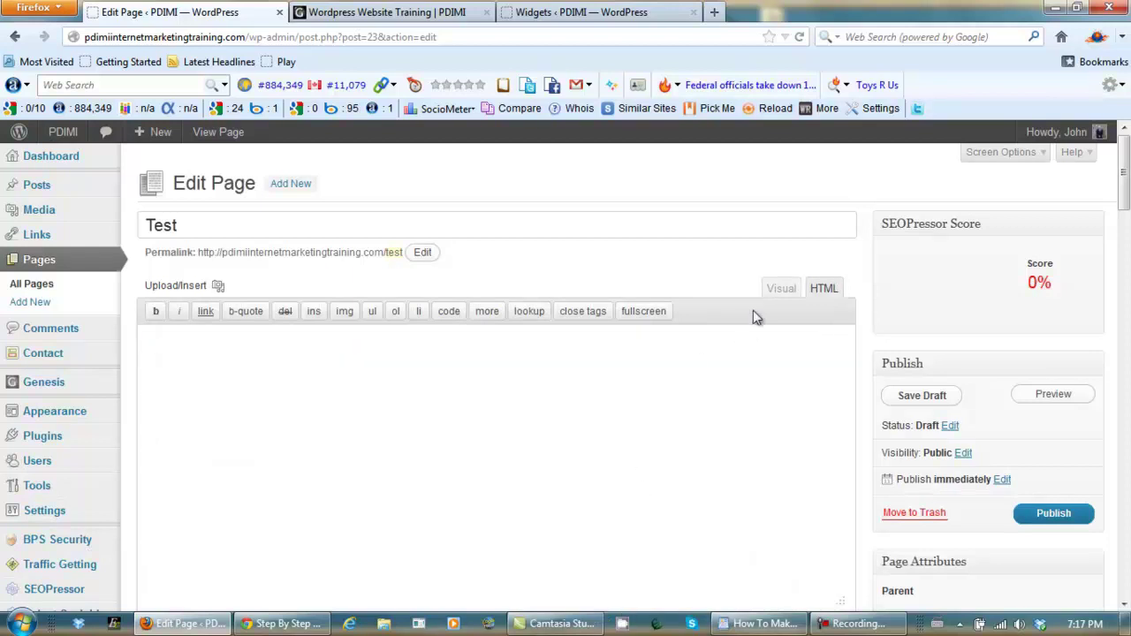
Enter the placeholder text "xxxx" in the page's visual editor and centre it.
click(774, 292)
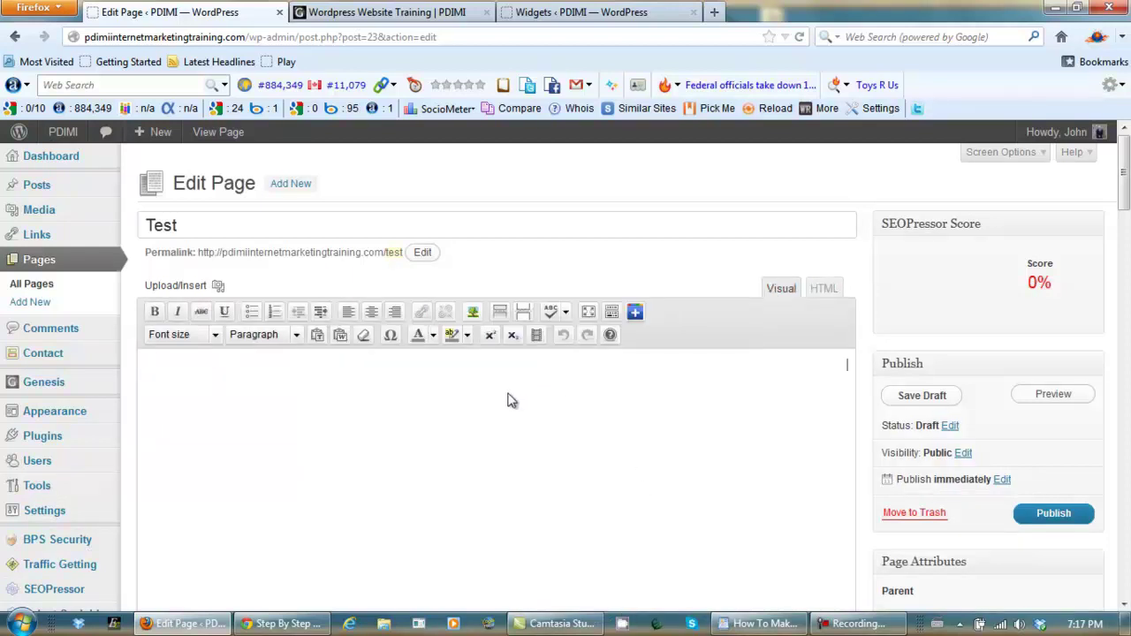
text(xxx)
drag(202, 367, 106, 350)
click(373, 311)
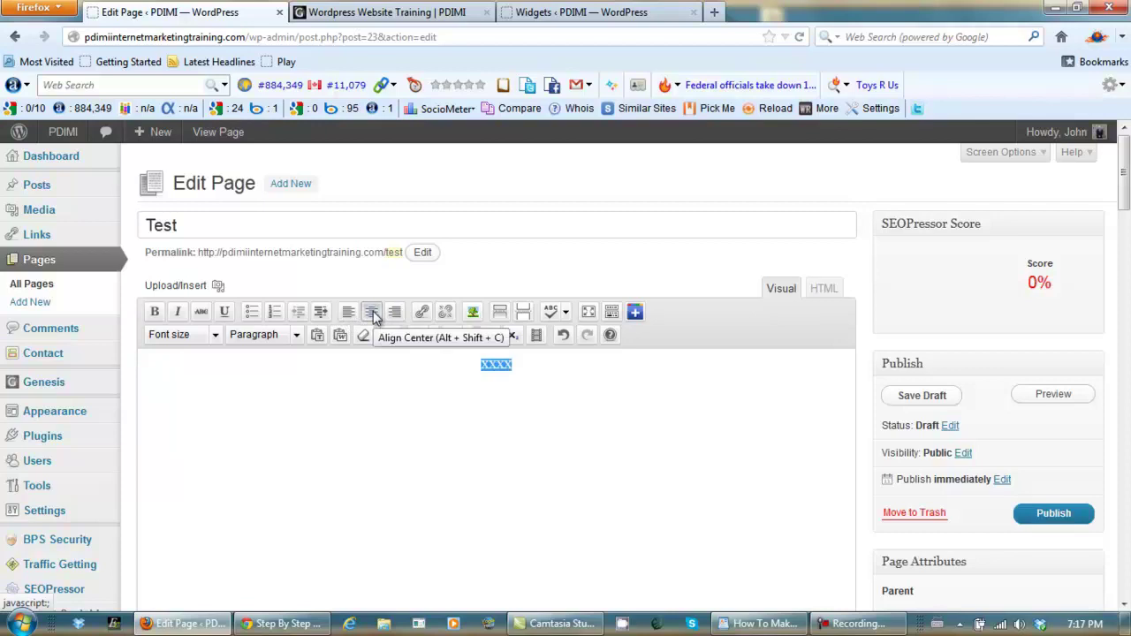
Upload "Free Online Marketing Training Course Image.jpg" from the Desktop to the Test page's media.
click(218, 285)
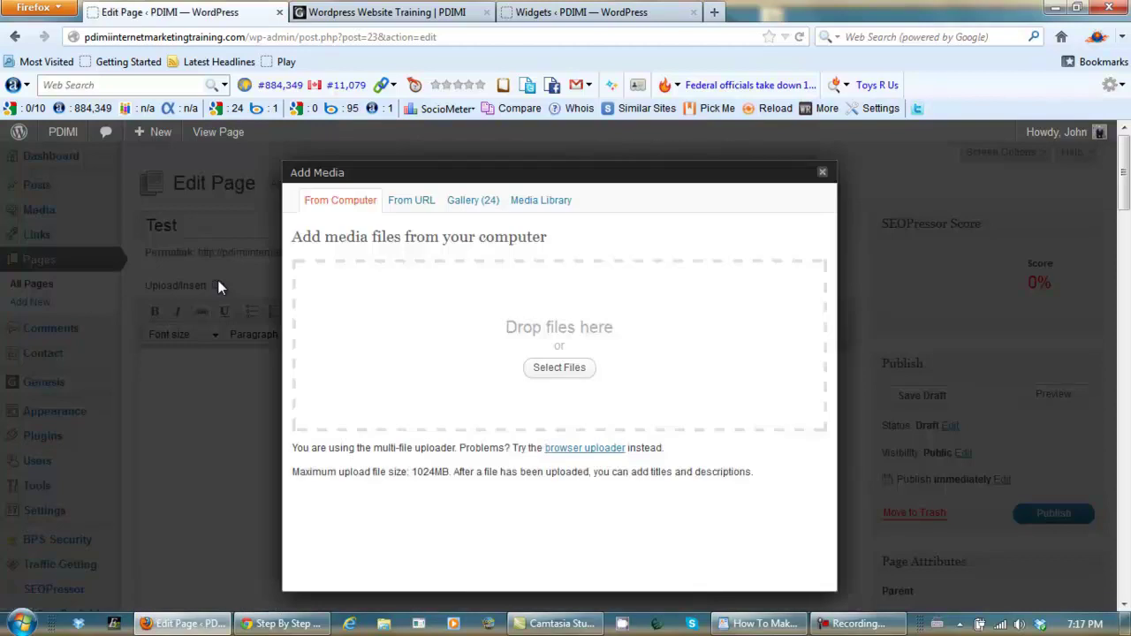
click(555, 368)
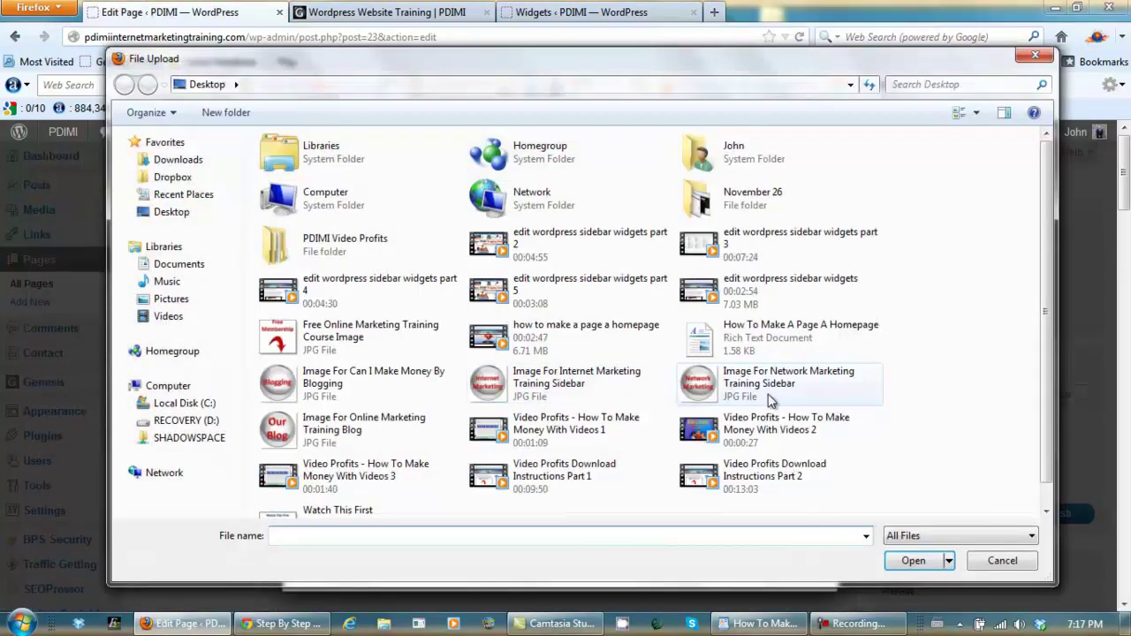
click(174, 212)
click(374, 533)
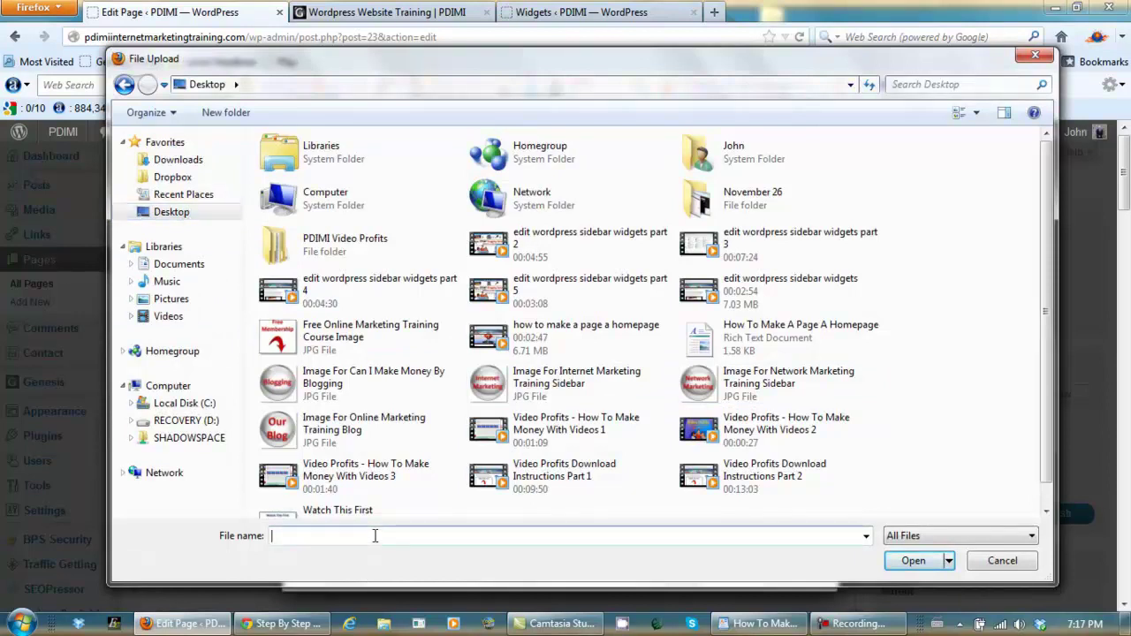
key(ctrl+v)
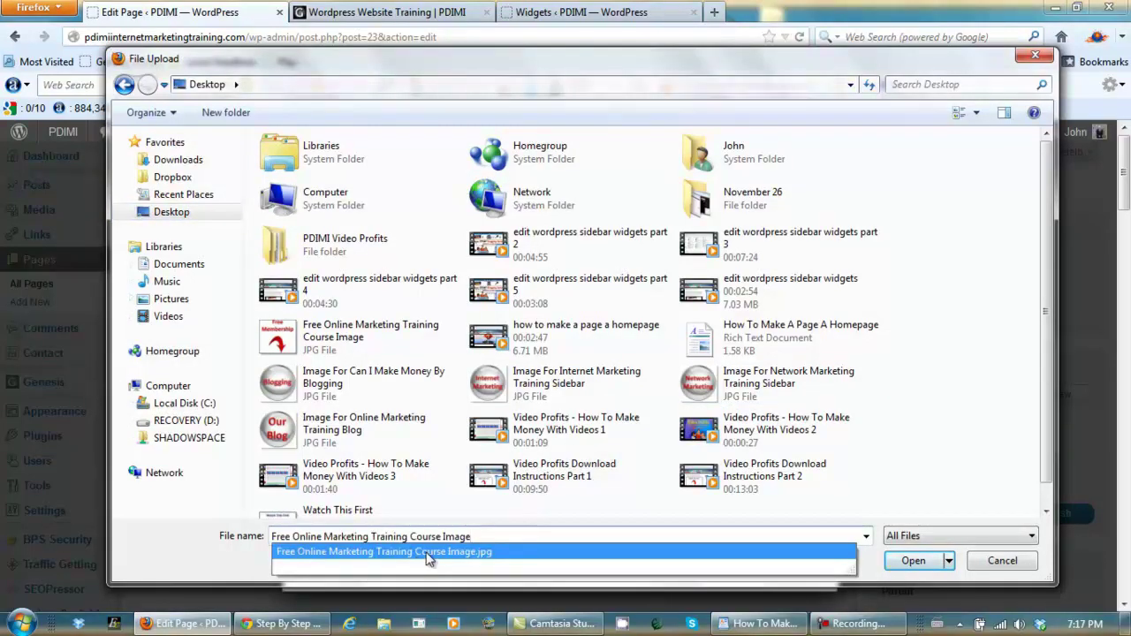
click(428, 553)
click(915, 562)
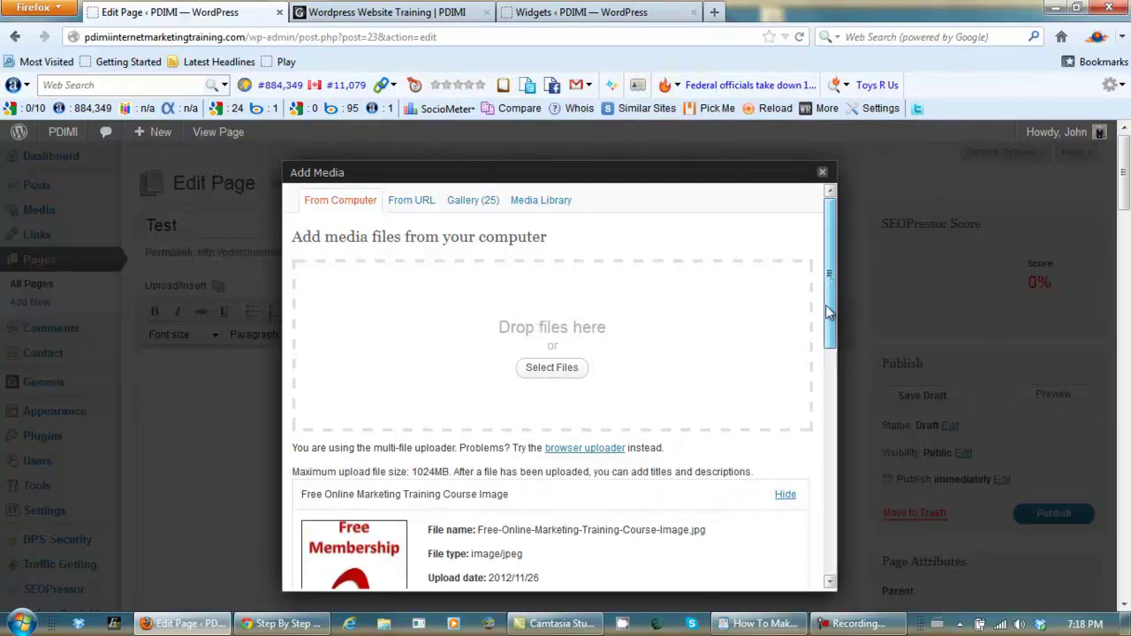
Set the image's alternate text to "Free Online Marketing Training Course Image" and insert it centred at full size in place of the placeholder.
drag(827, 286, 816, 409)
scroll(539, 384, down, 2)
click(513, 347)
text(Free Online Marketing Training Course Image)
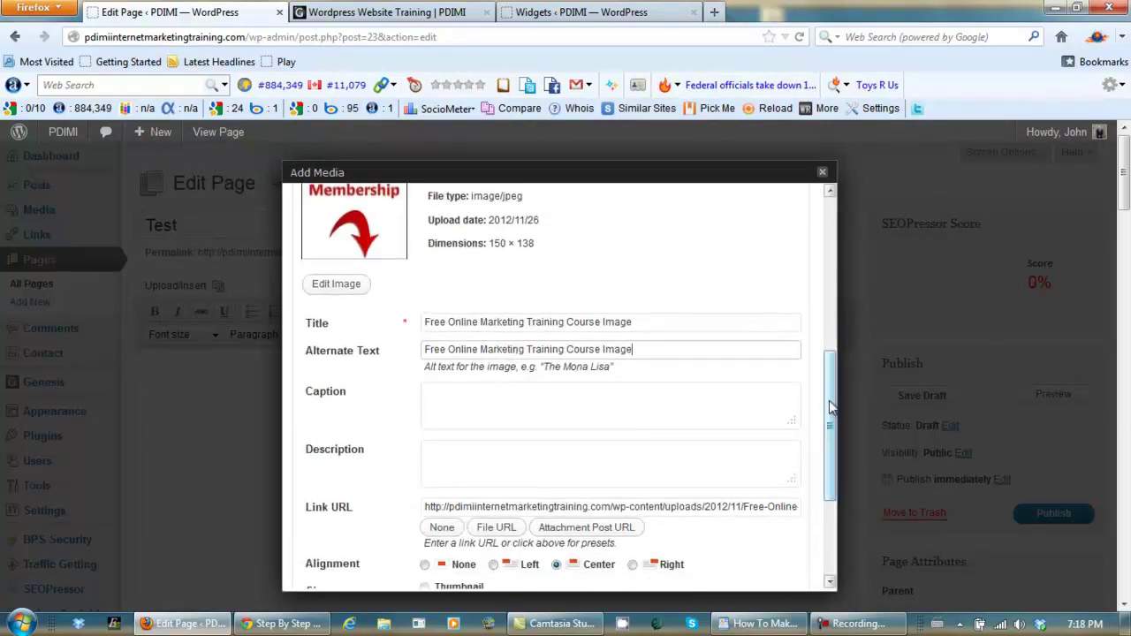
drag(826, 493, 821, 556)
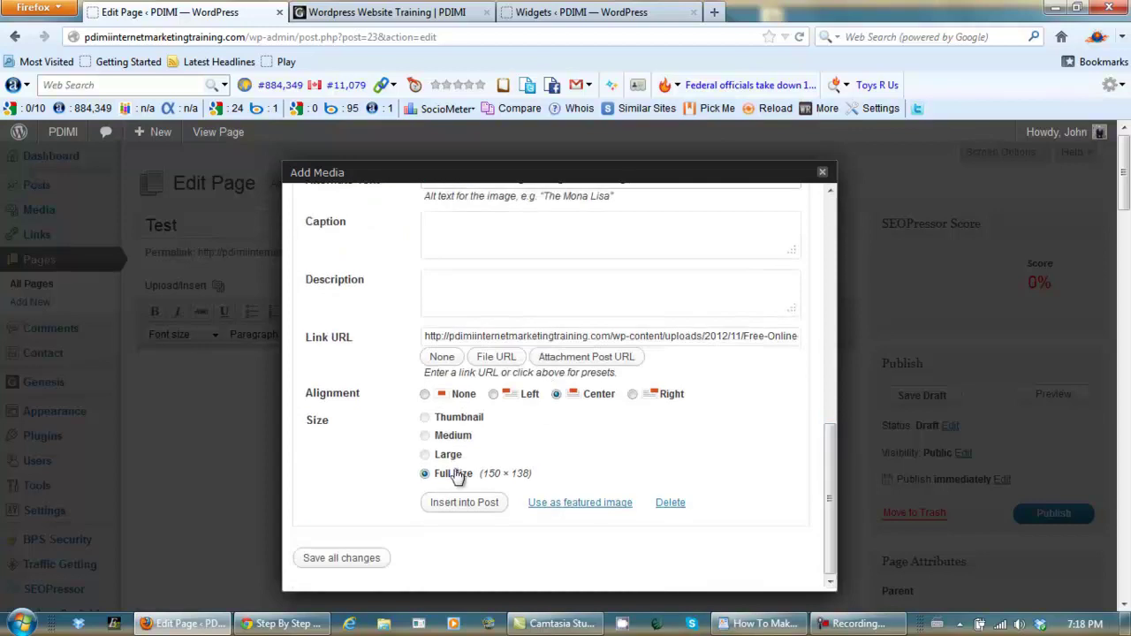
click(452, 507)
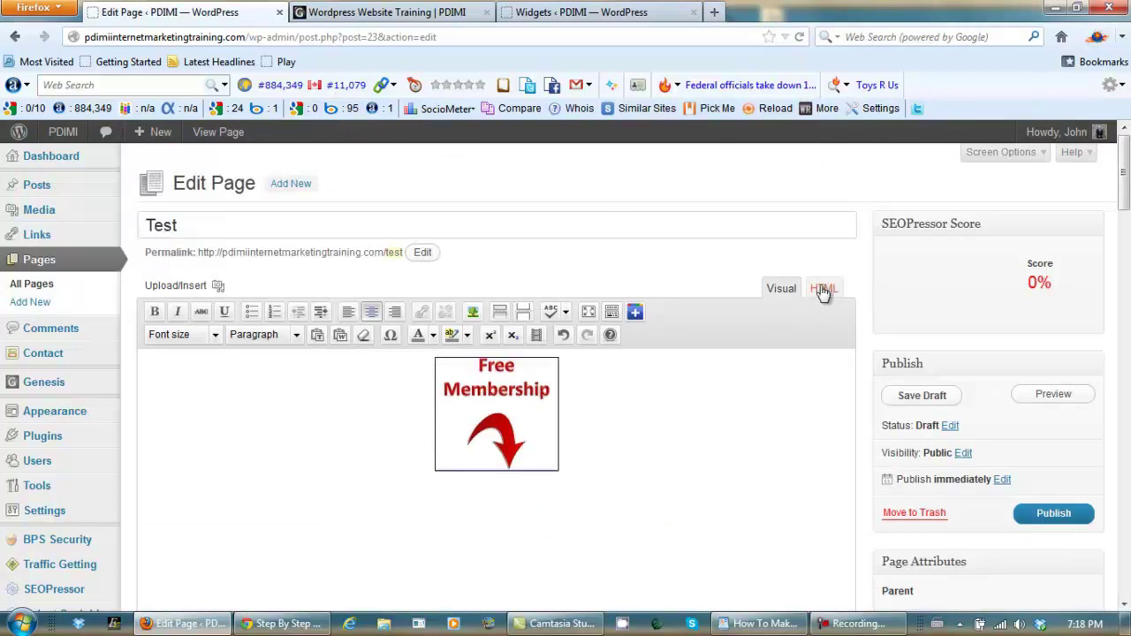
Copy the complete HTML code of the inserted image from the Test page.
click(822, 289)
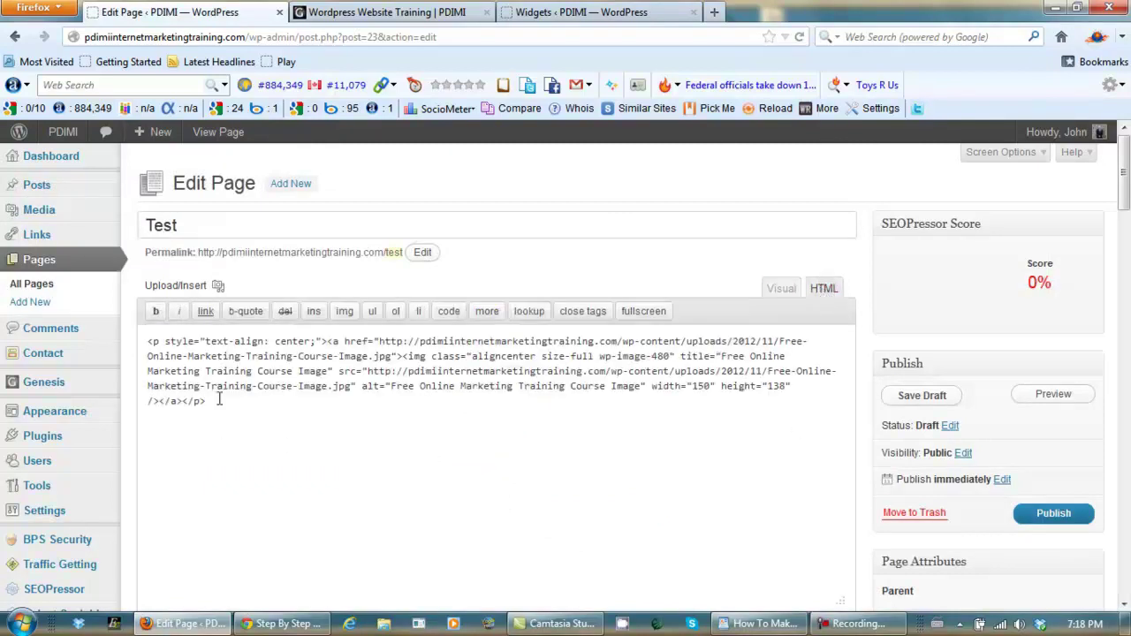
drag(219, 399, 147, 337)
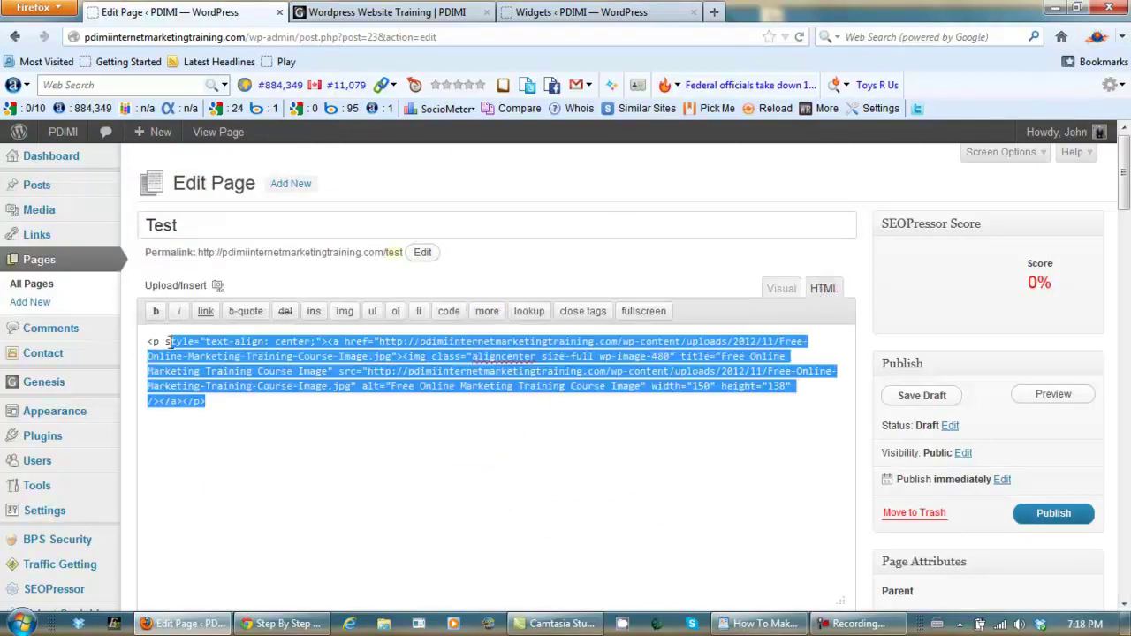
right_click(231, 357)
click(272, 413)
Insert the copied image code followed by a <br></br> line between the opt-in sentence and the form script in the sidebar Text widget, and save.
click(424, 12)
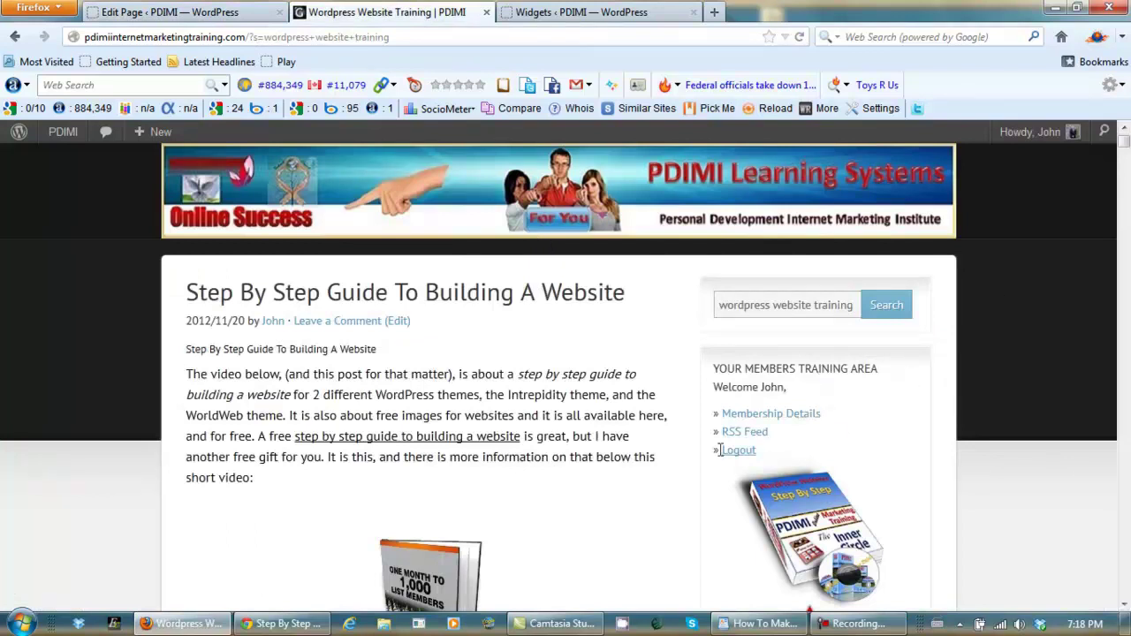
scroll(618, 388, down, 3)
scroll(614, 375, down, 3)
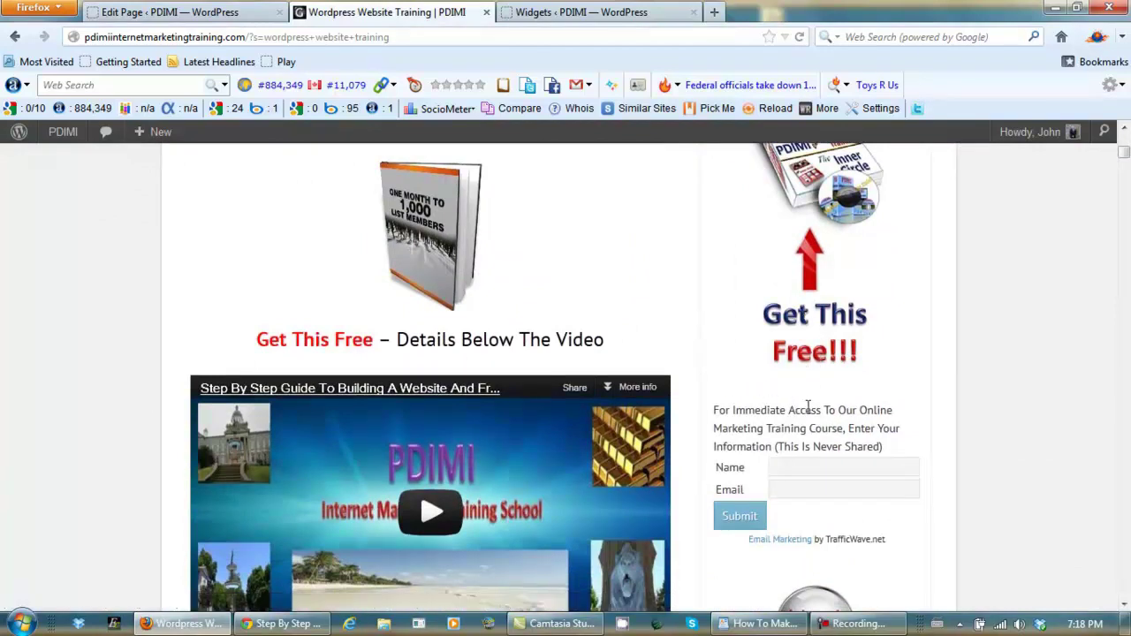
scroll(976, 327, down, 2)
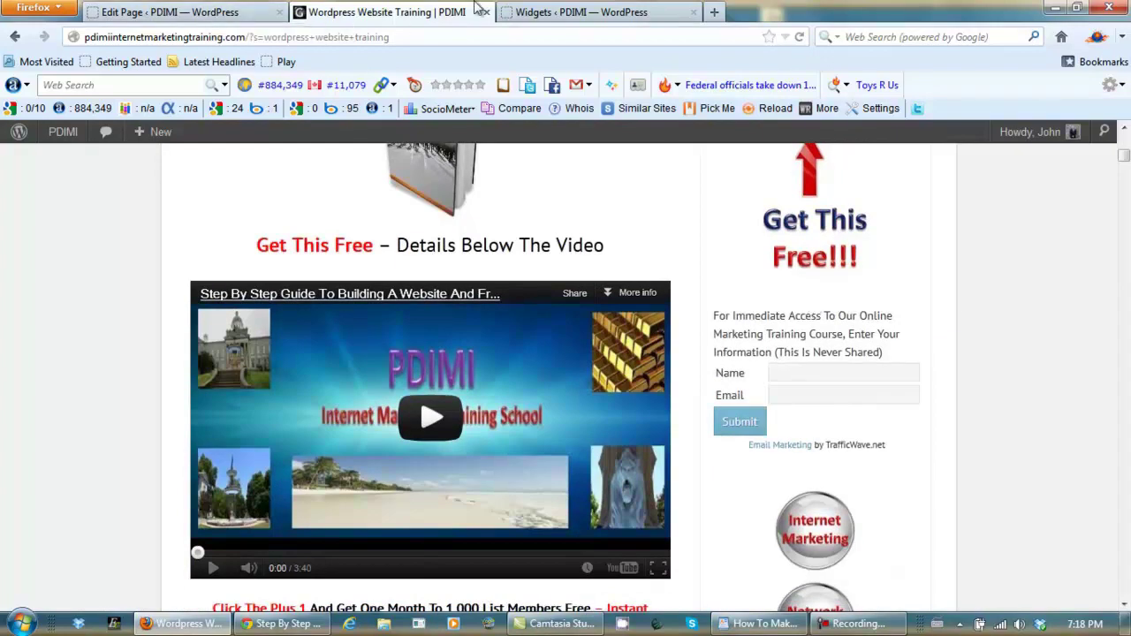
click(529, 18)
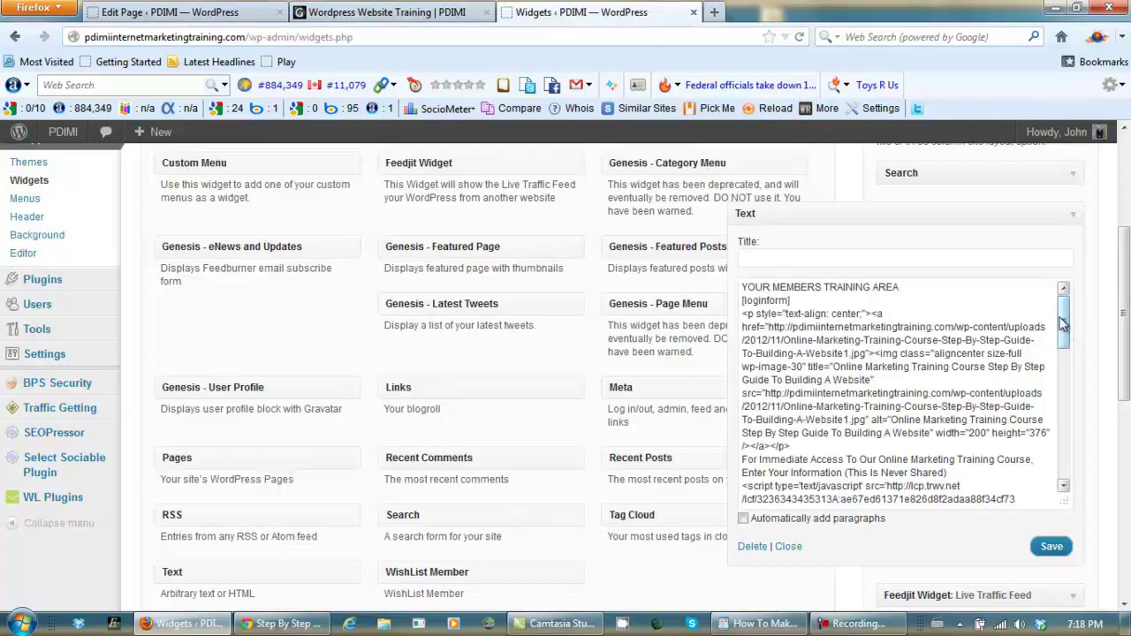
click(849, 448)
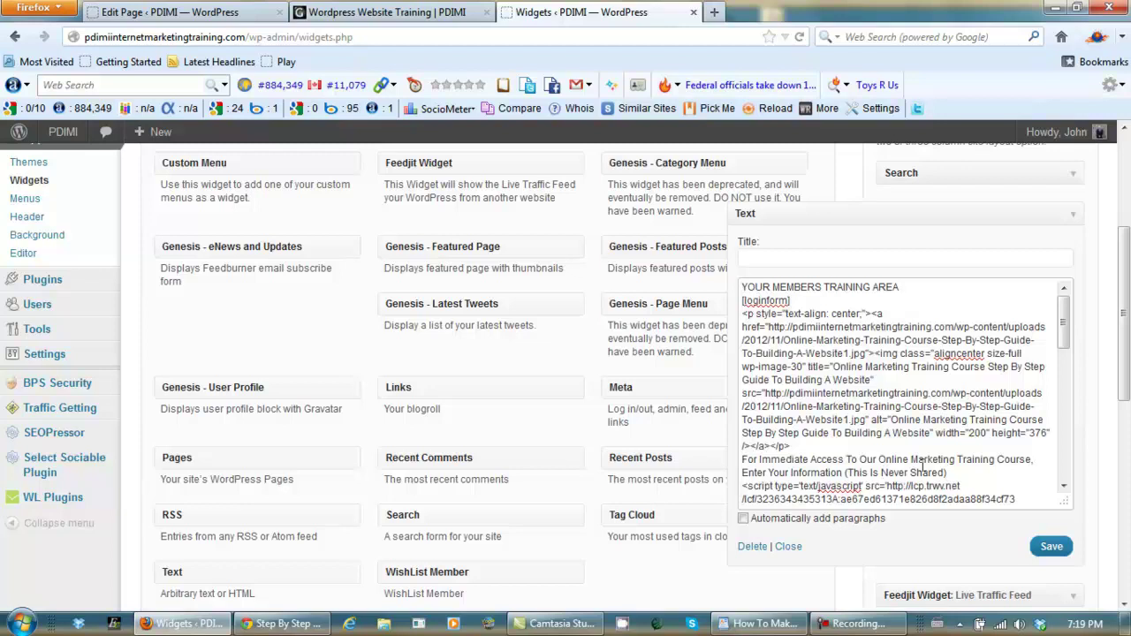
key(Return)
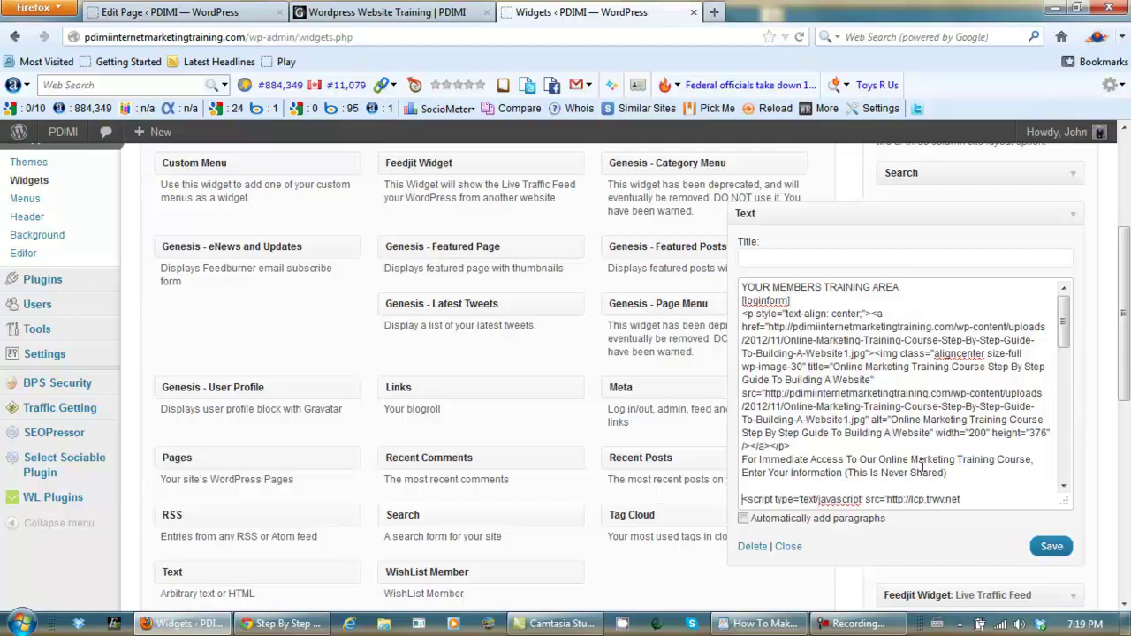
key(Return)
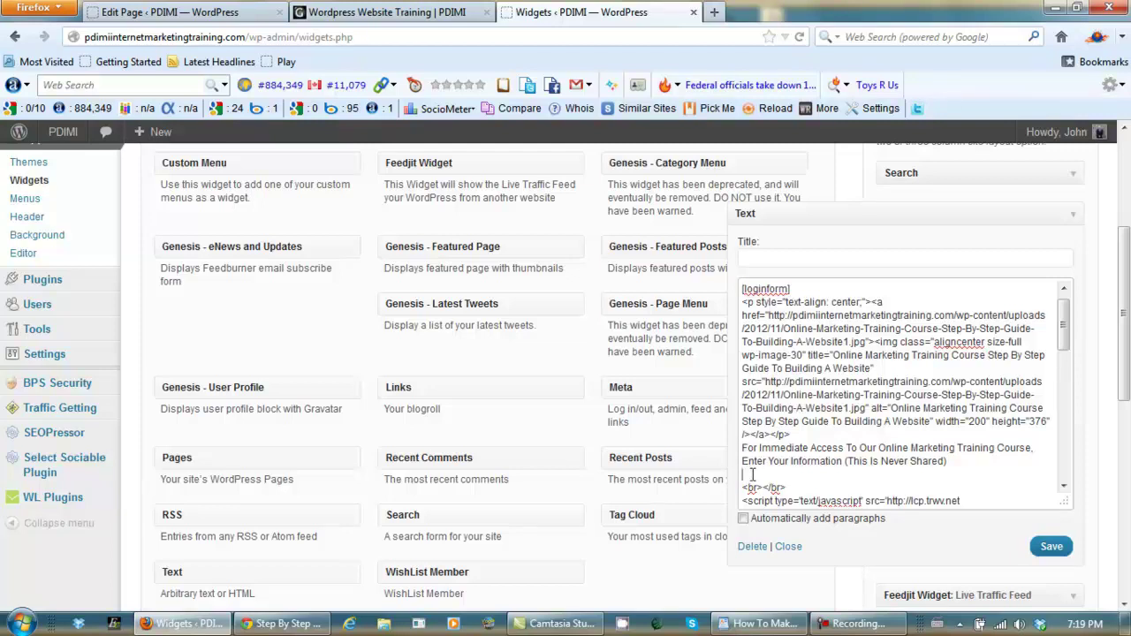
key(ctrl+v)
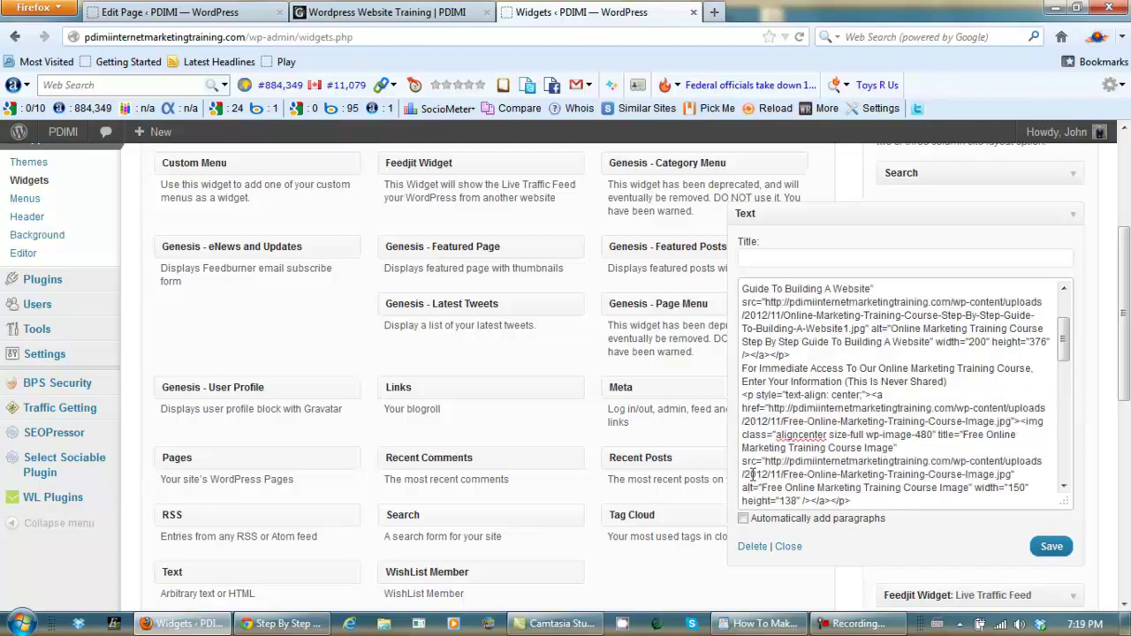
click(1050, 546)
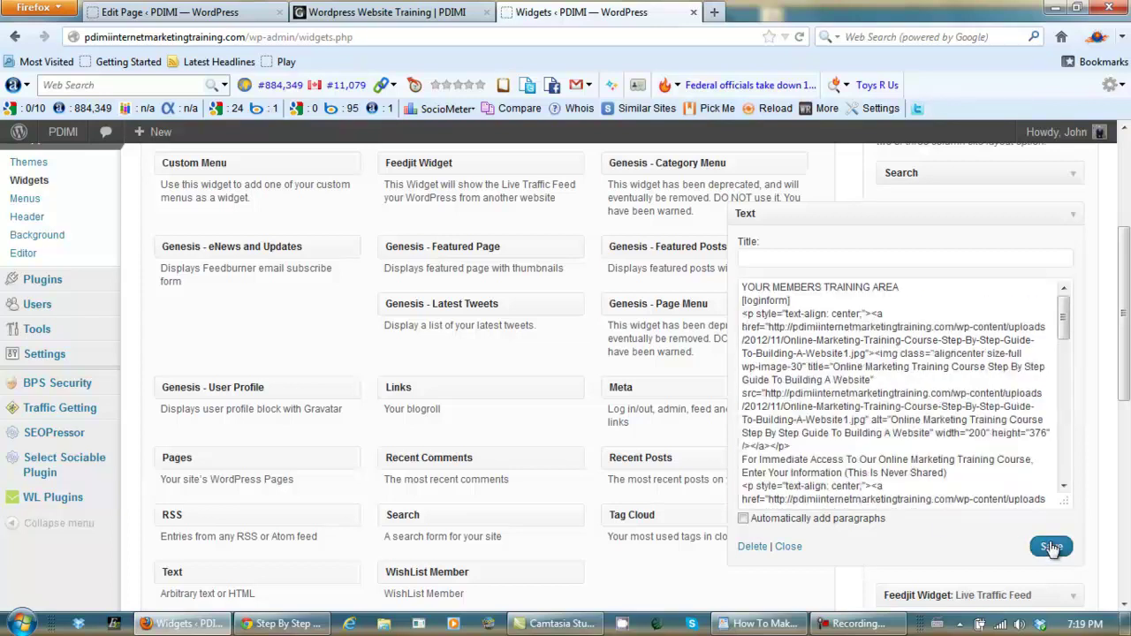
Switch to Chrome, reload the home page and check the Free Membership image's placement above the sidebar opt-in form.
click(280, 624)
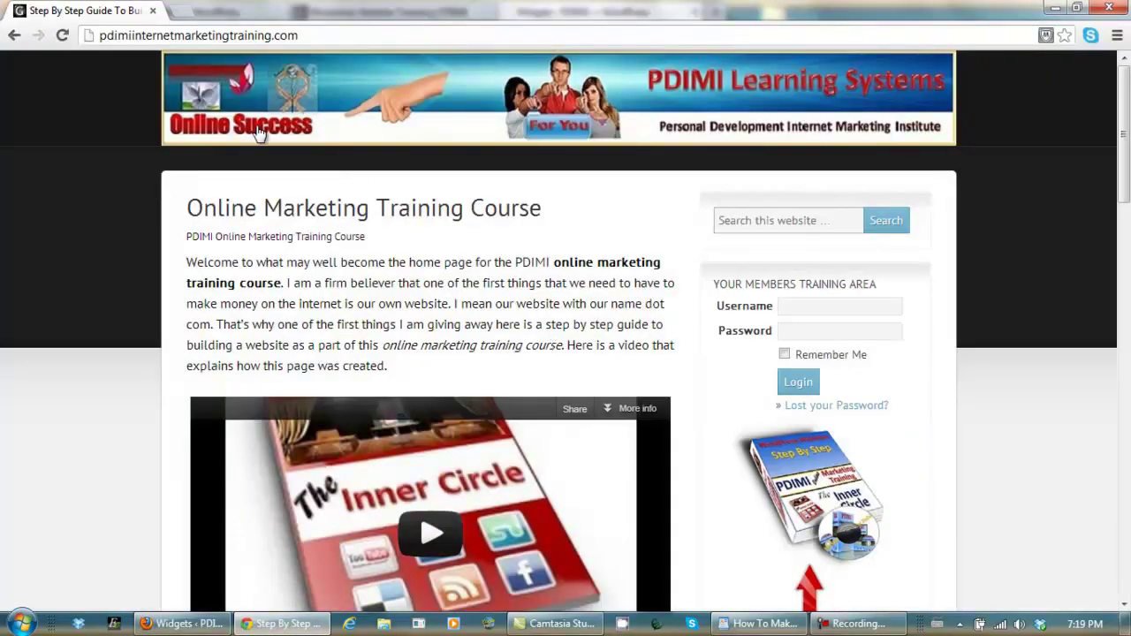
click(62, 35)
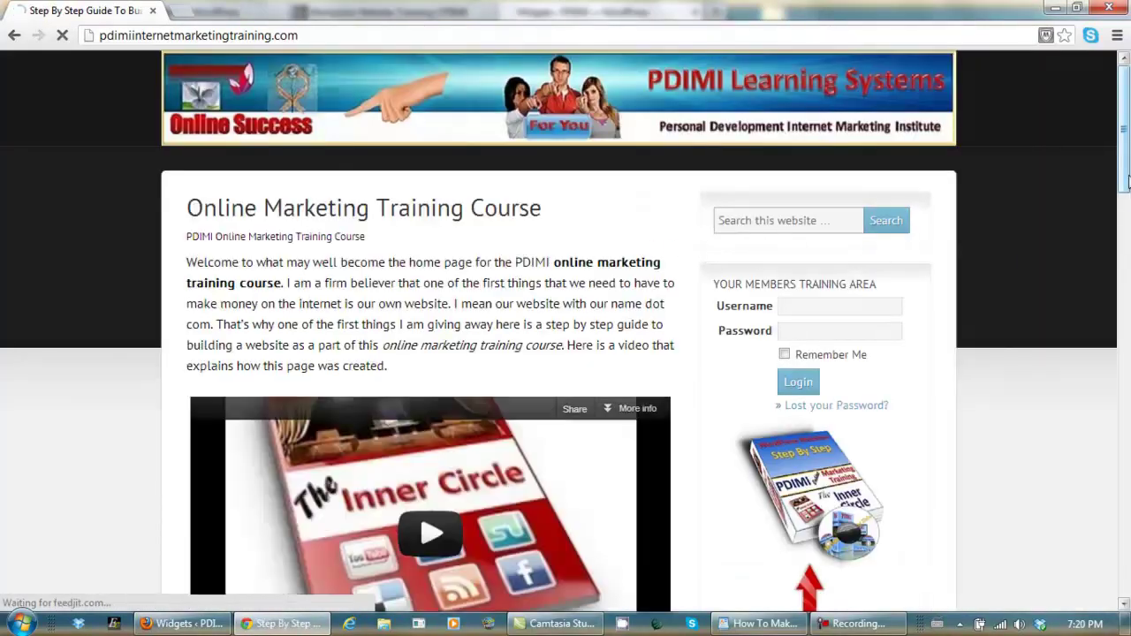
scroll(1125, 167, down, 1)
drag(1125, 168, 1127, 276)
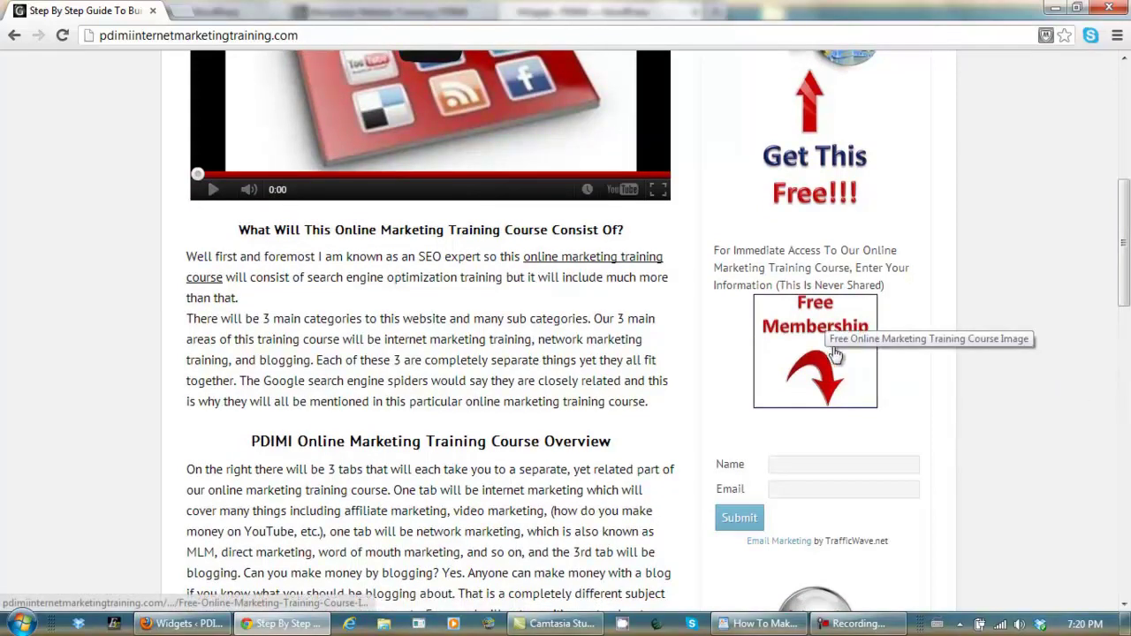
Back in Firefox, place the <br></br> line break above the Free Membership image code instead of below it, and save the Text widget.
click(198, 627)
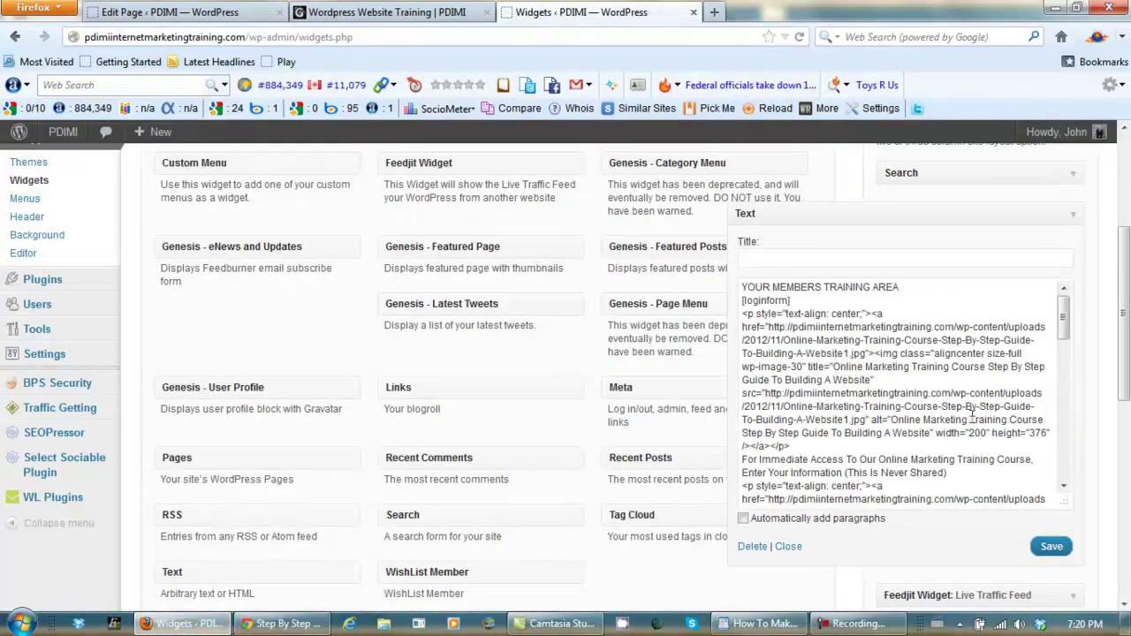
drag(1063, 311, 1061, 366)
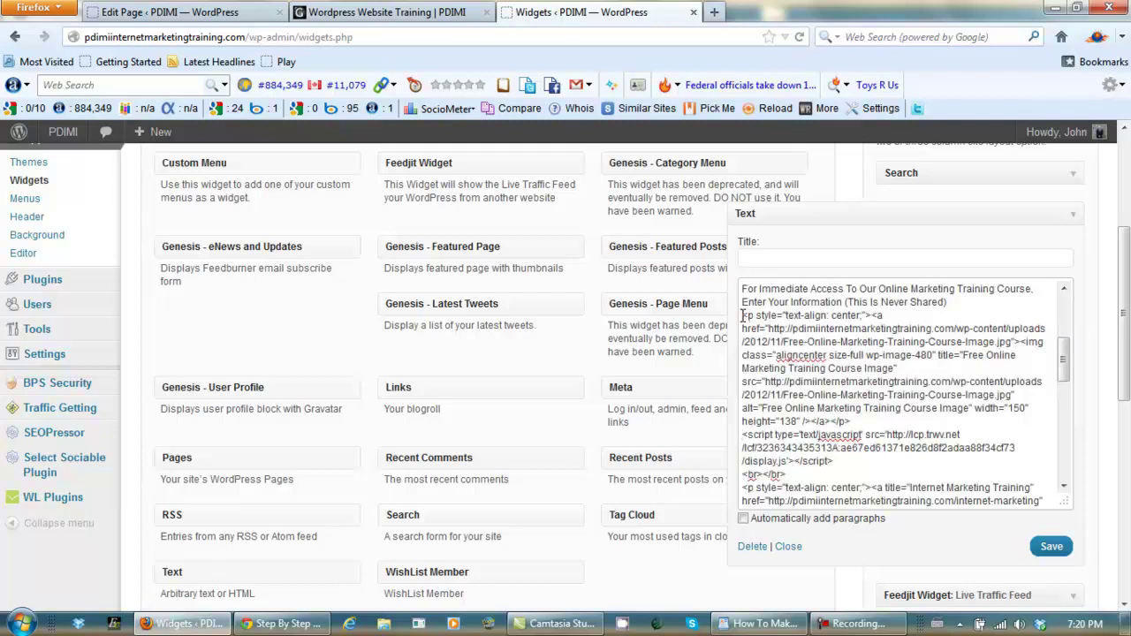
click(743, 316)
key(Return)
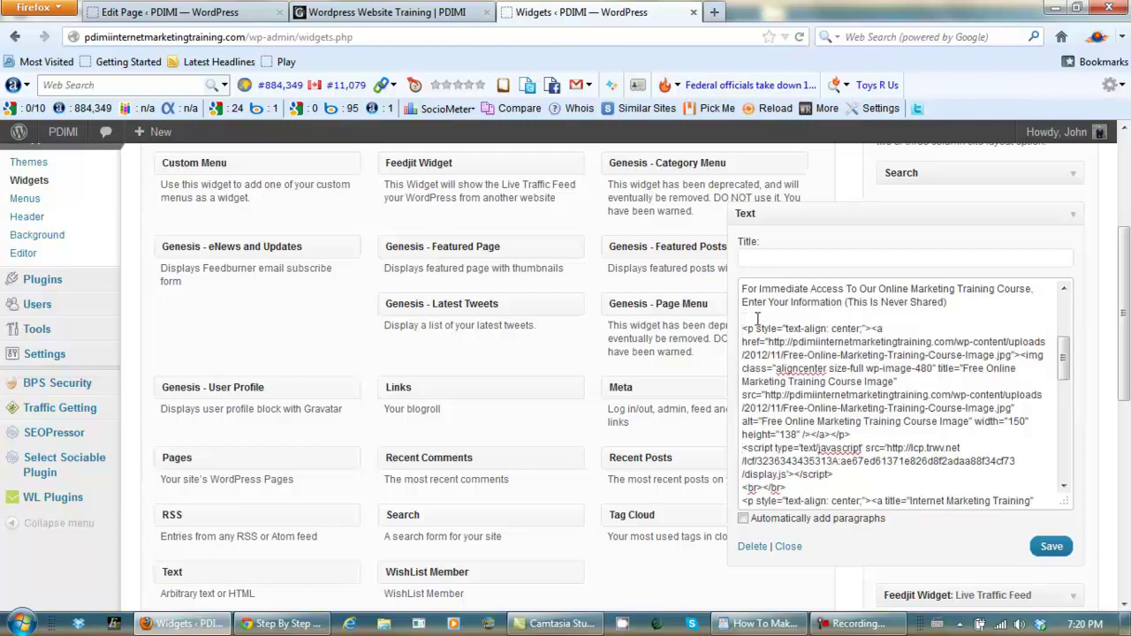
key(ctrl+v)
click(1040, 547)
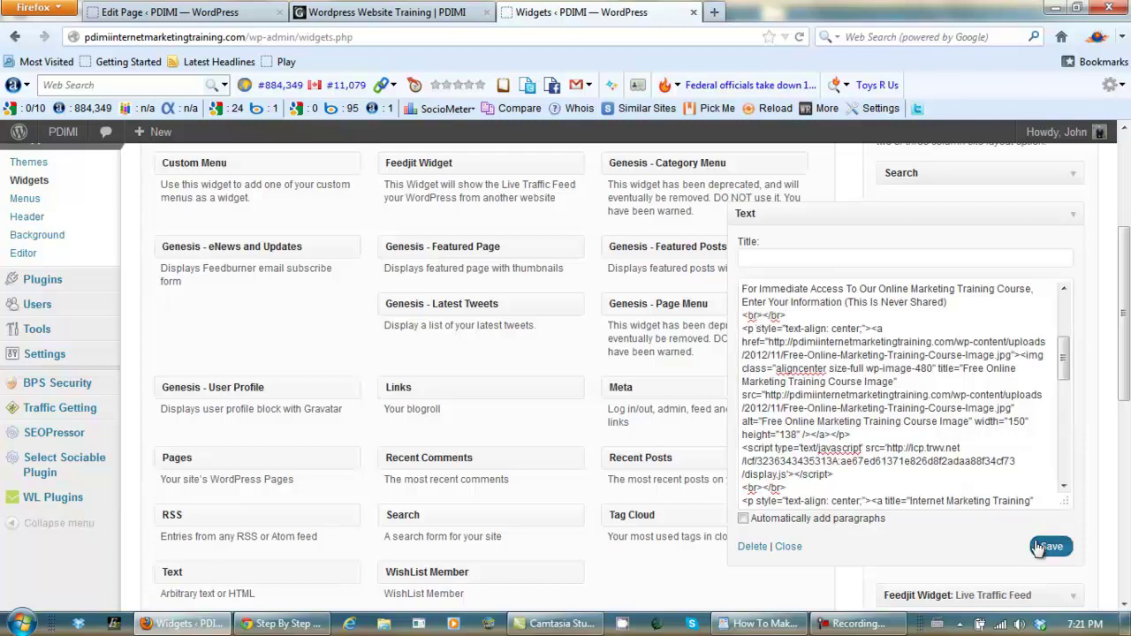
Reload the home page in Chrome and check the spacing around the Free Membership image in the sidebar.
click(300, 623)
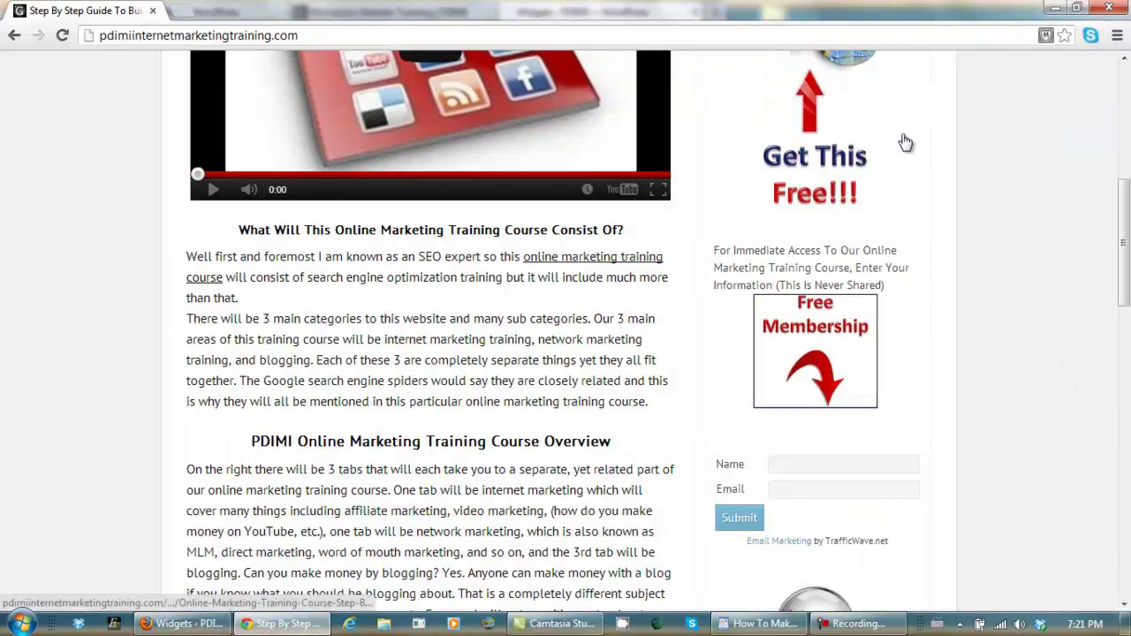
click(62, 35)
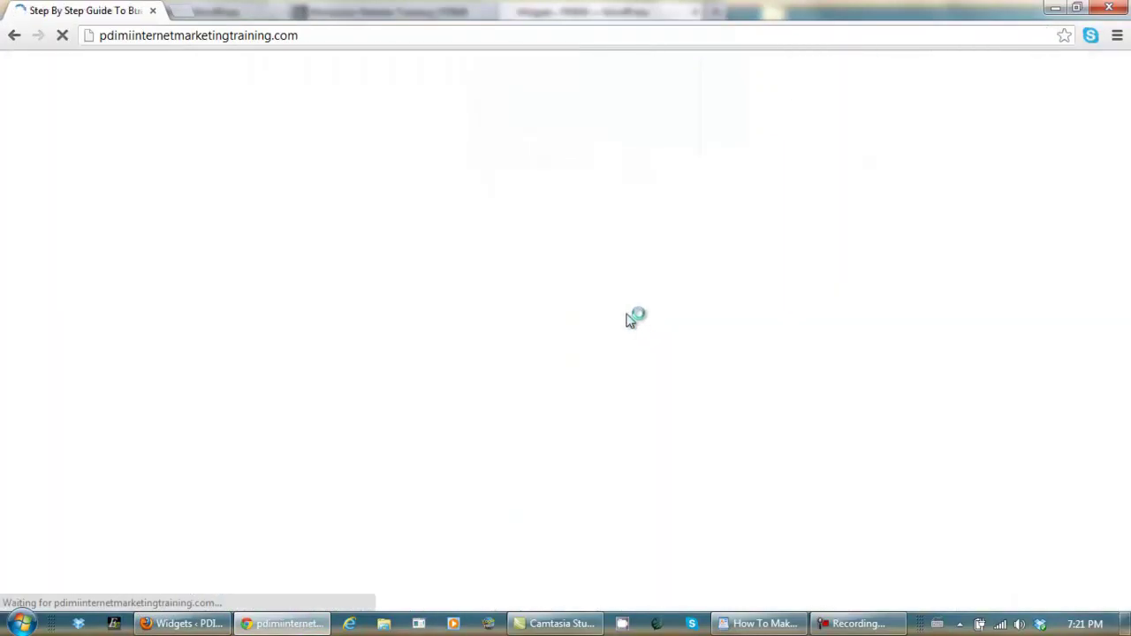
scroll(689, 327, down, 5)
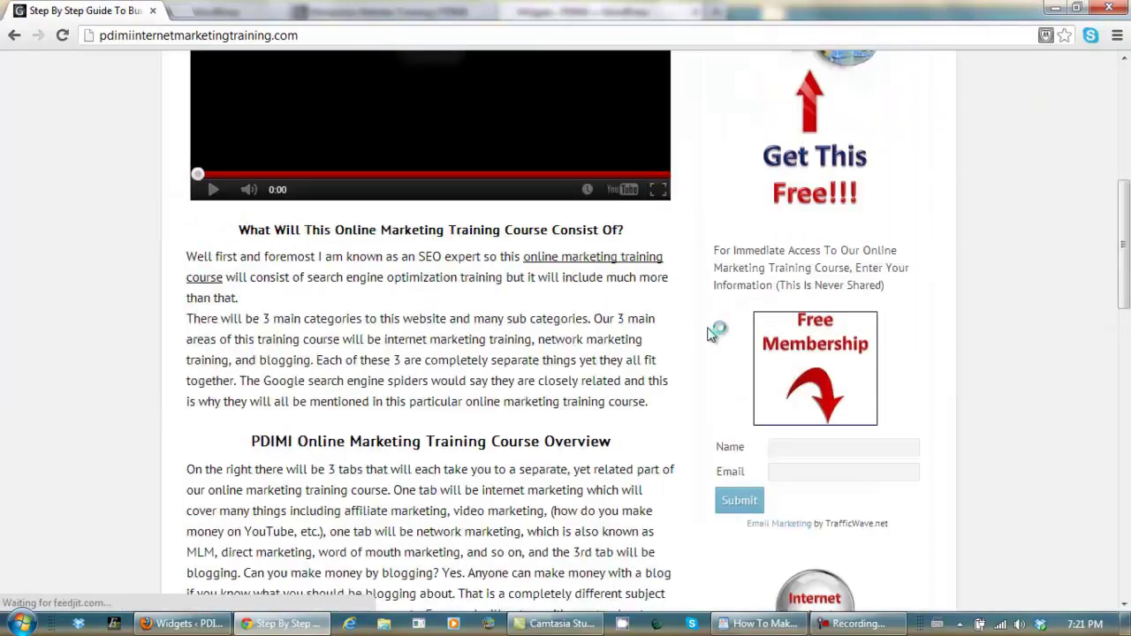
scroll(686, 323, up, 1)
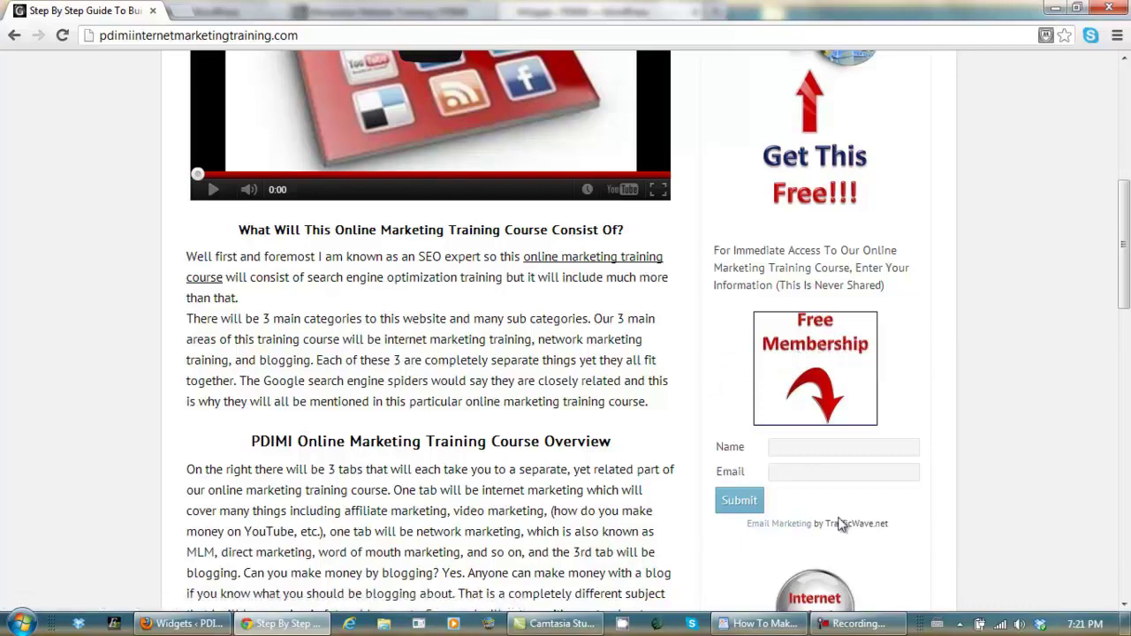
click(847, 625)
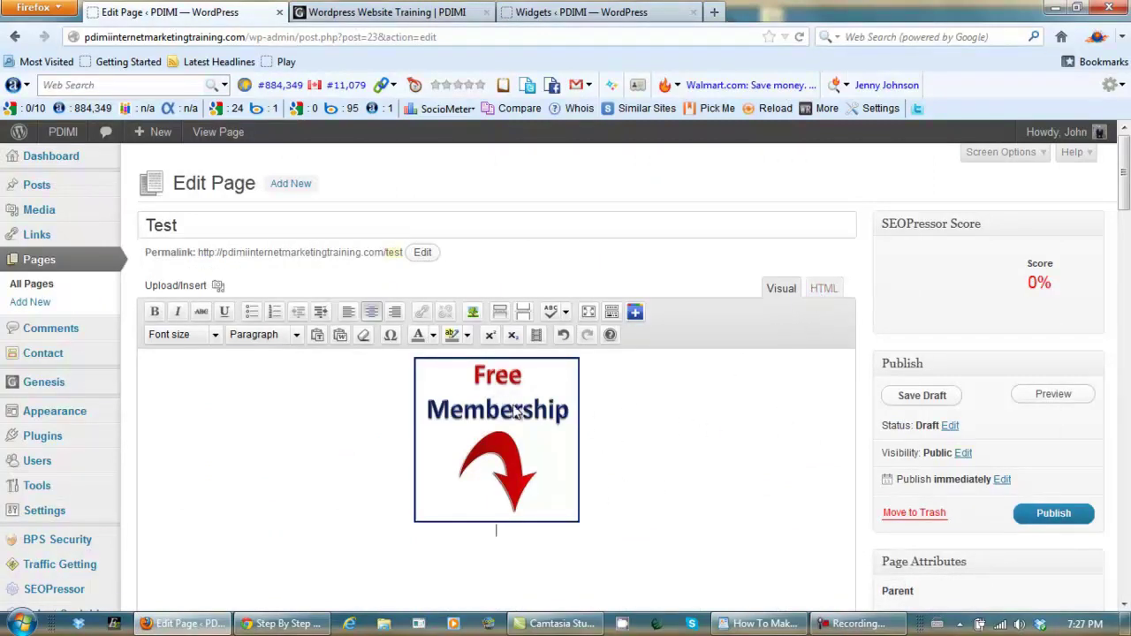
Show the Test page's HTML in Firefox and copy the complete code of the 200 by 200 Free Membership image.
click(823, 289)
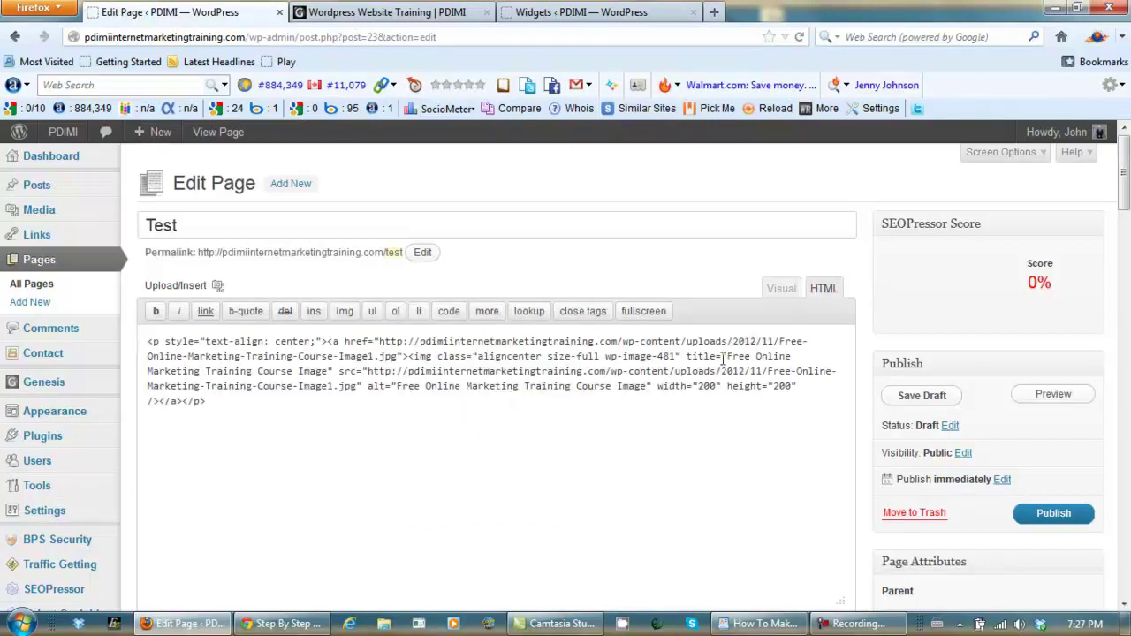
drag(235, 398, 149, 331)
key(ctrl+c)
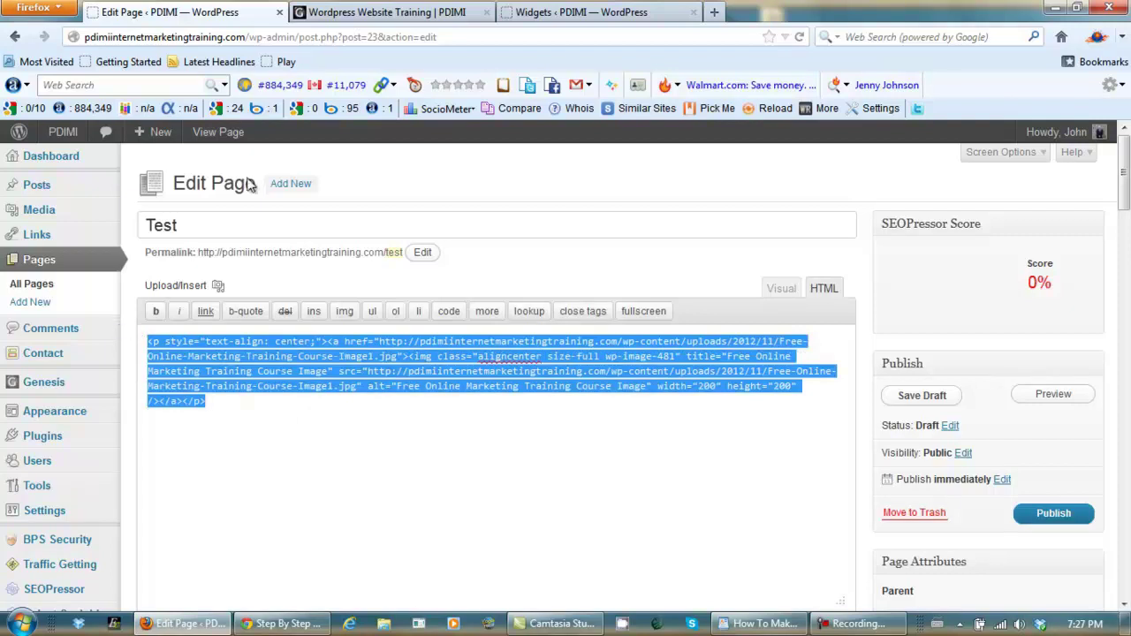
Replace the 150 by 138 image's code in the sidebar Text widget with the copied 200 by 200 image code, and save.
click(545, 15)
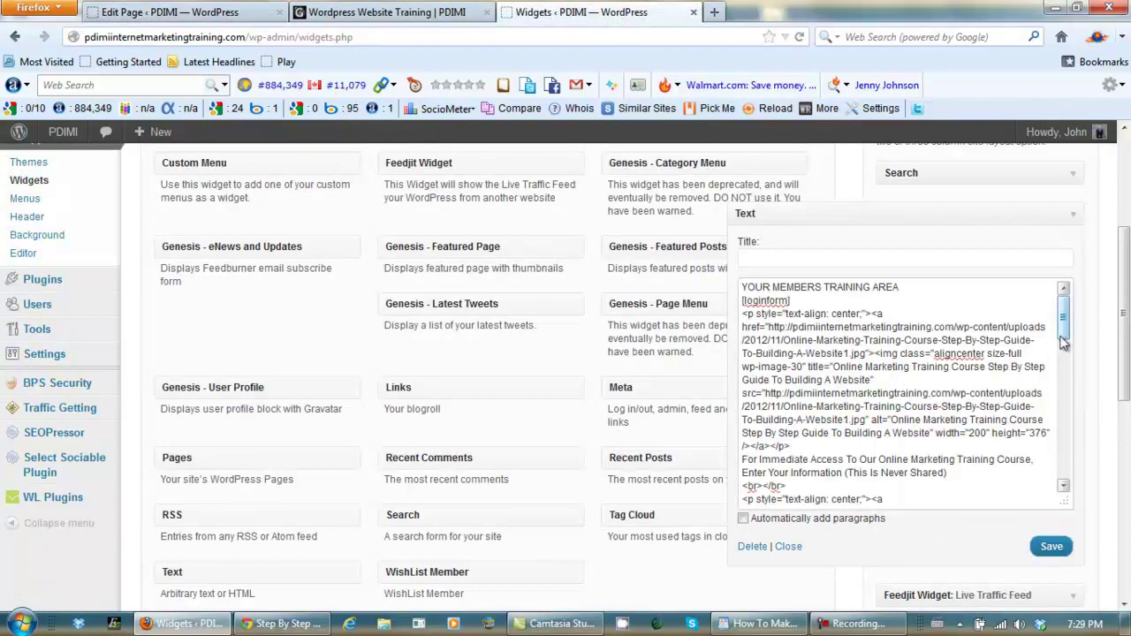
drag(1064, 327, 1067, 372)
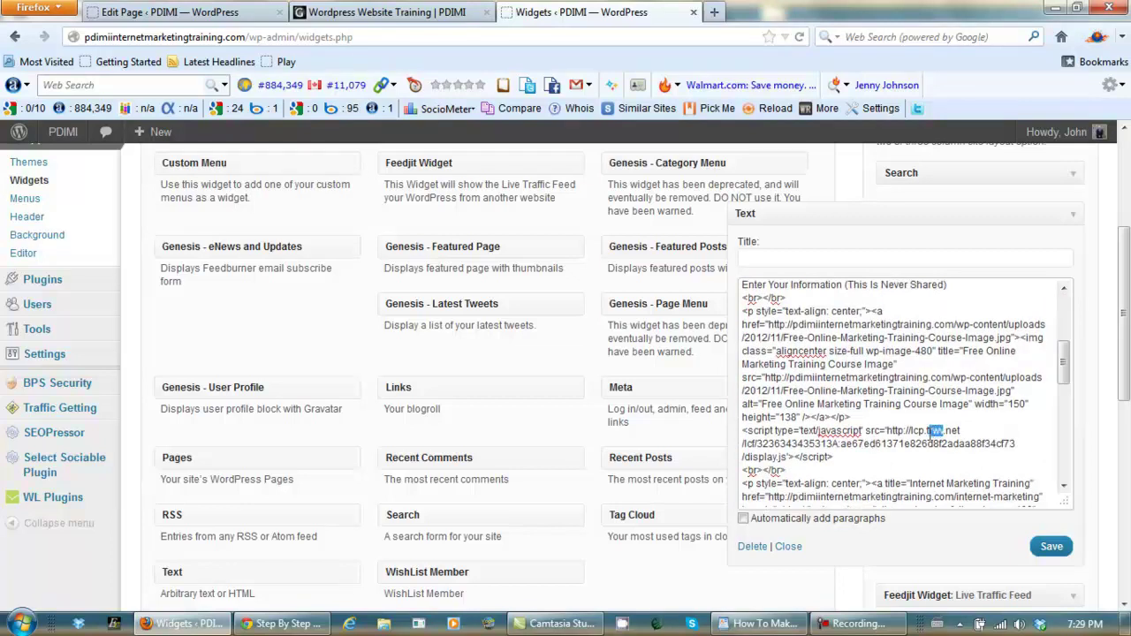
drag(844, 416, 739, 315)
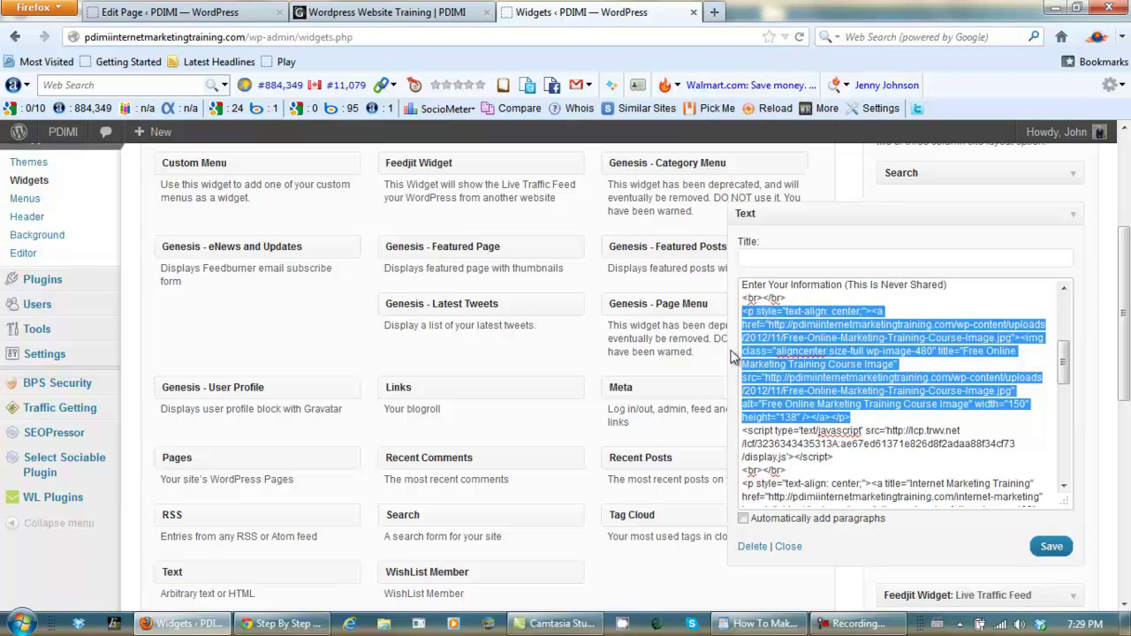
key(ctrl+v)
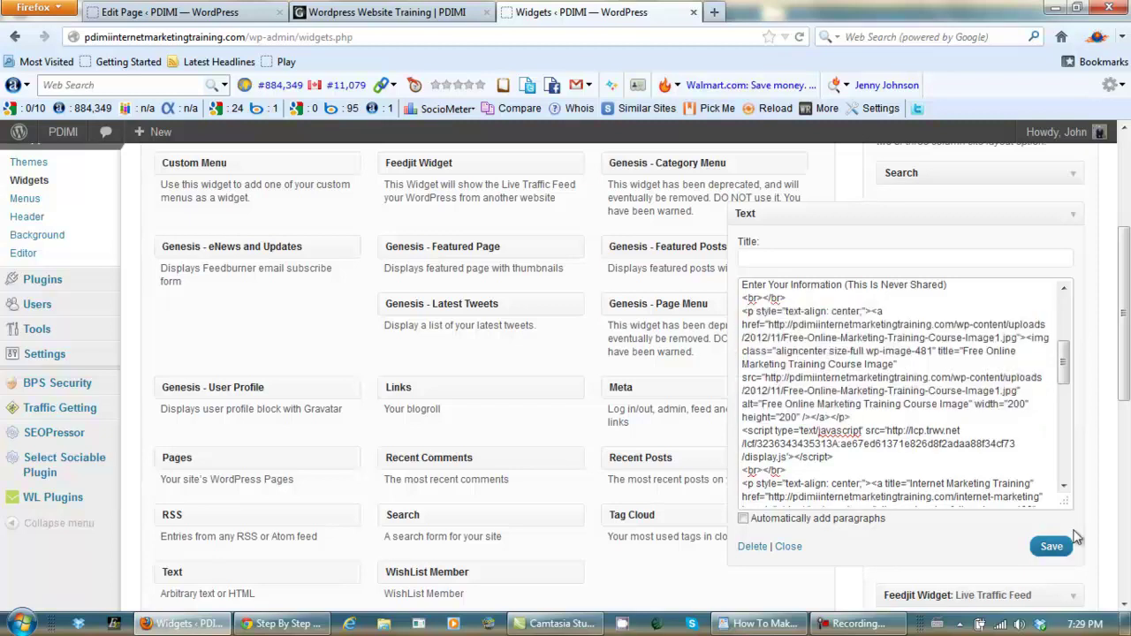
click(1049, 547)
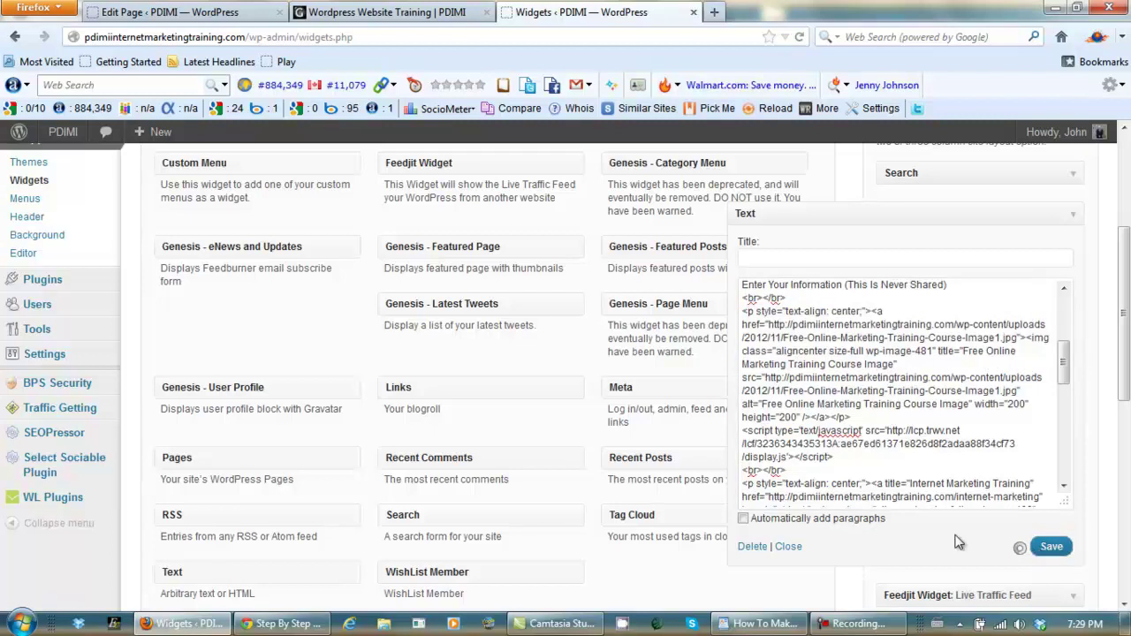
Reload the home page in Chrome and review the larger Free Membership image, opt-in form and members' login area in the sidebar.
click(300, 623)
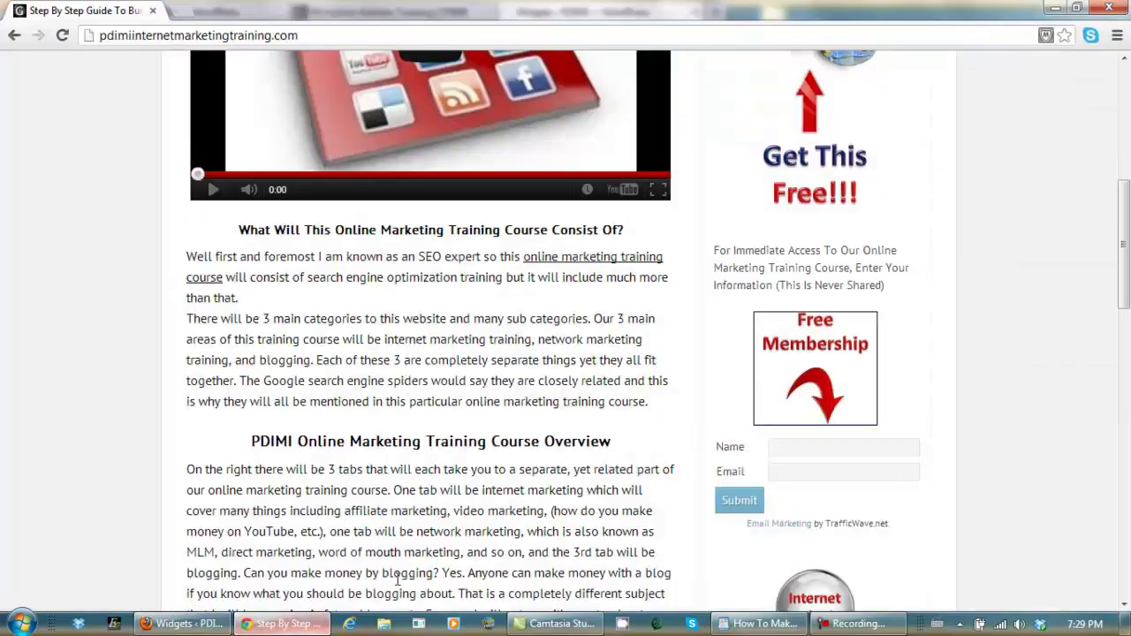
click(63, 38)
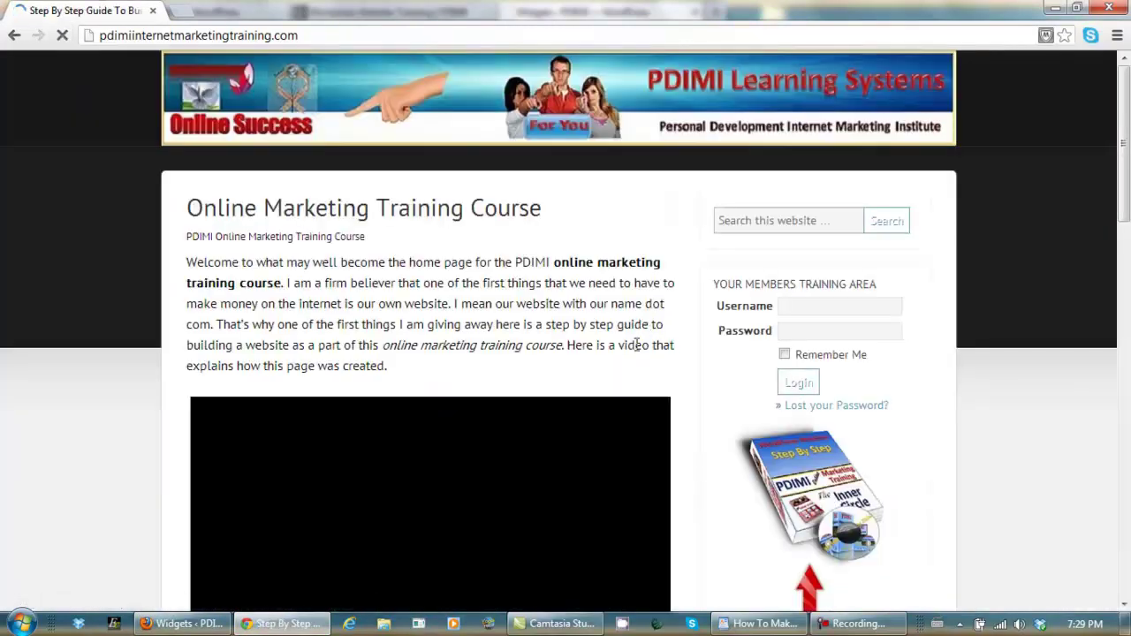
scroll(677, 356, down, 8)
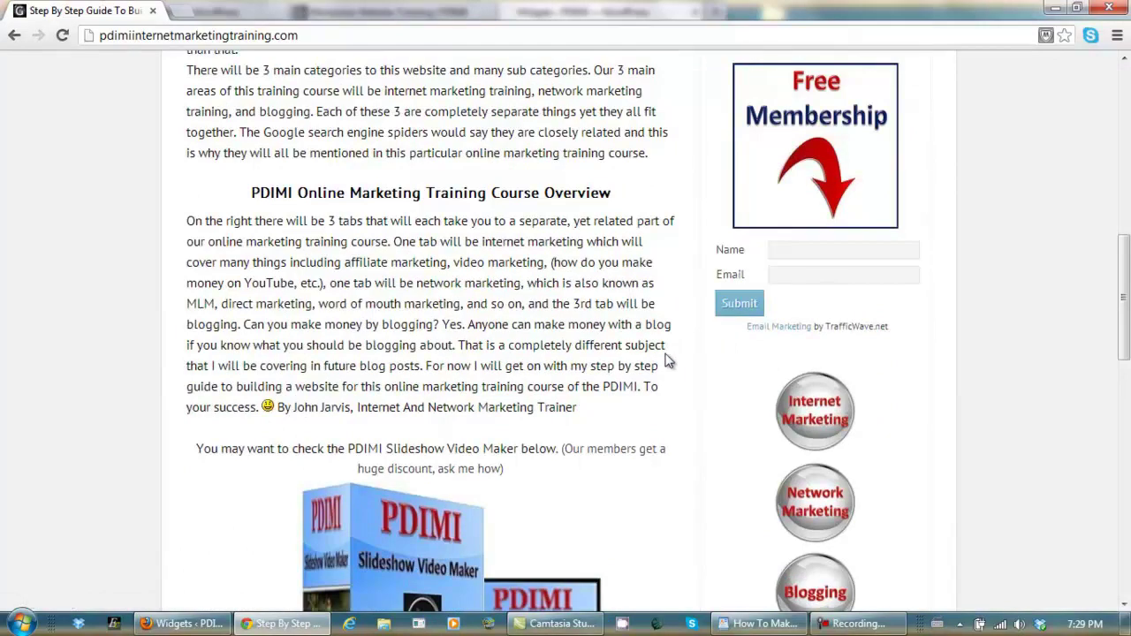
scroll(668, 360, up, 2)
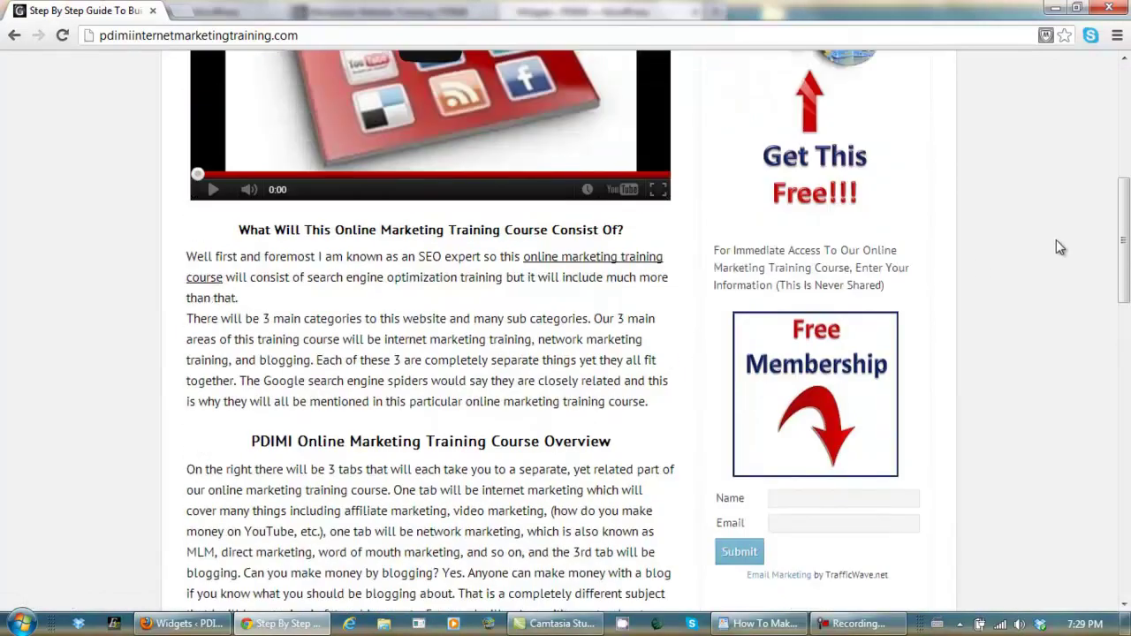
drag(1122, 249, 1122, 154)
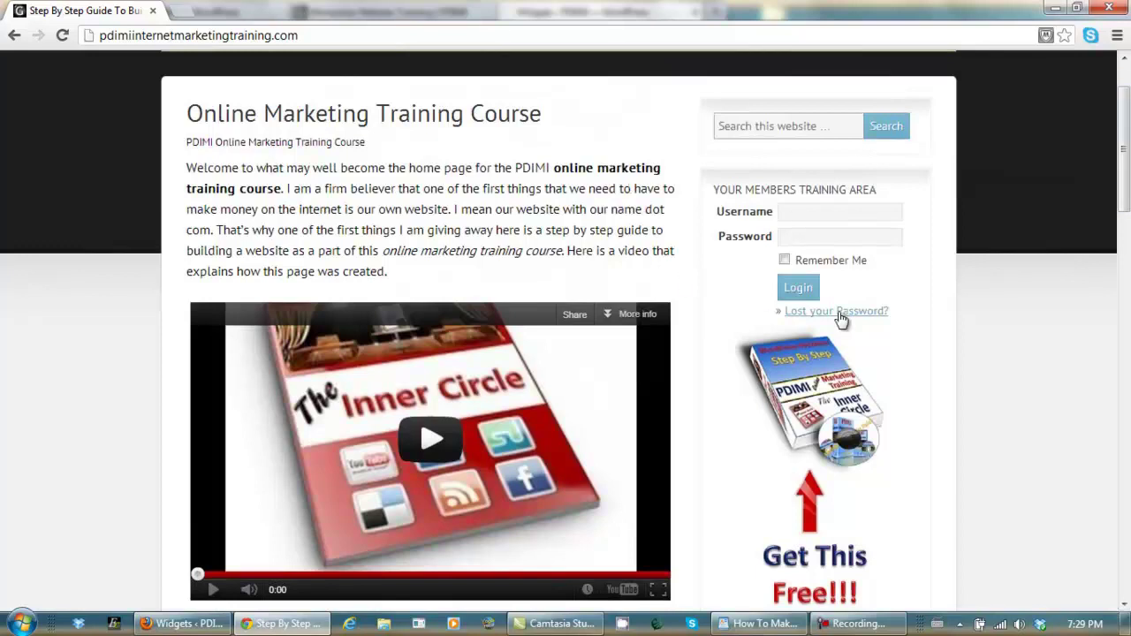
drag(1125, 177, 1125, 130)
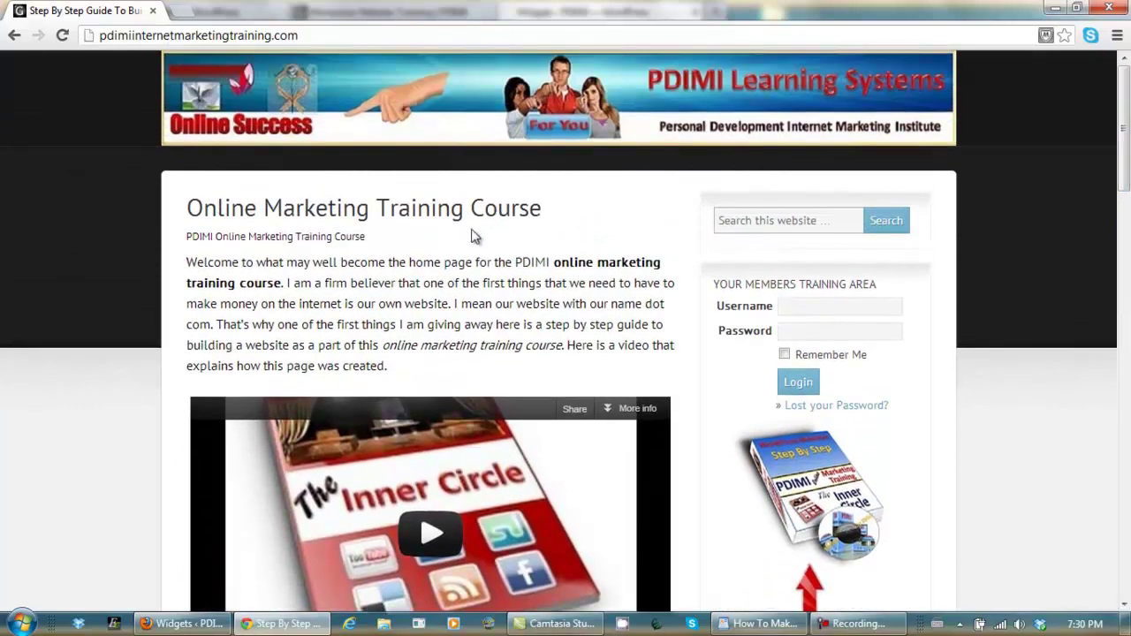